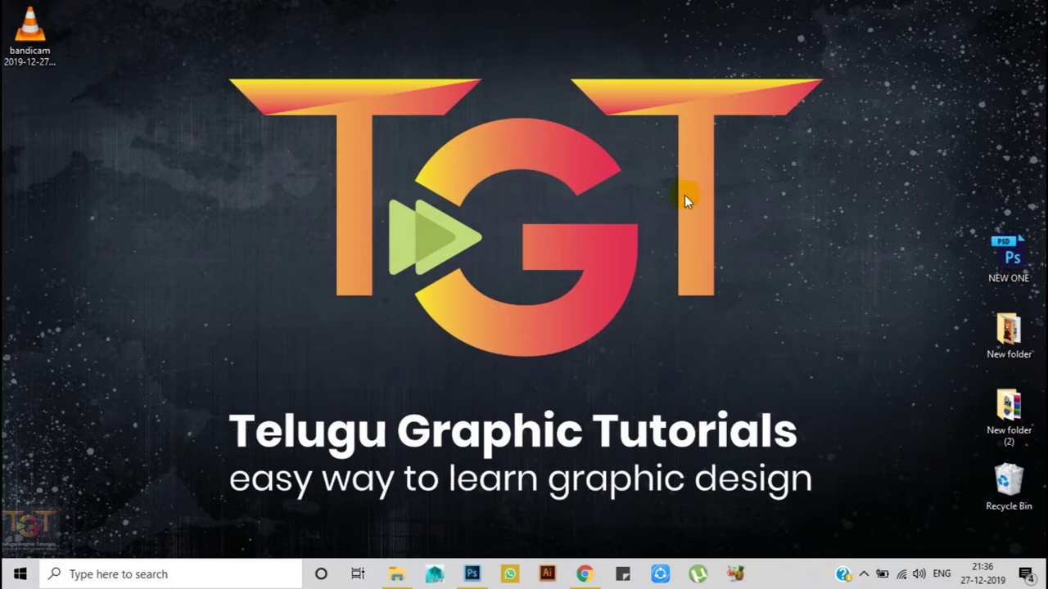
Create a new blank white 1920 x 1080 px document at 72 ppi
click(473, 572)
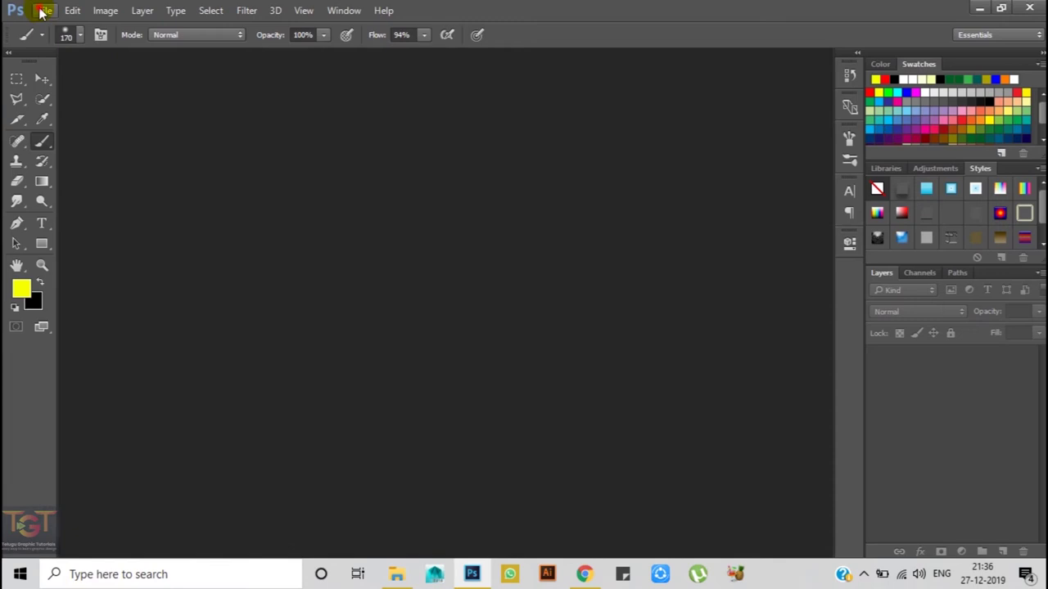
click(42, 11)
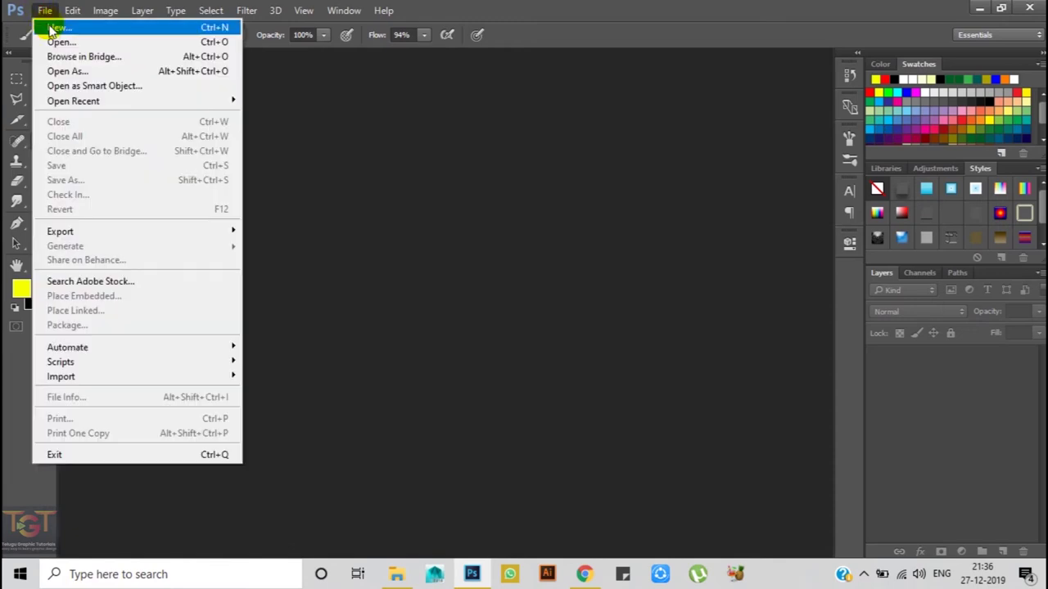
click(57, 20)
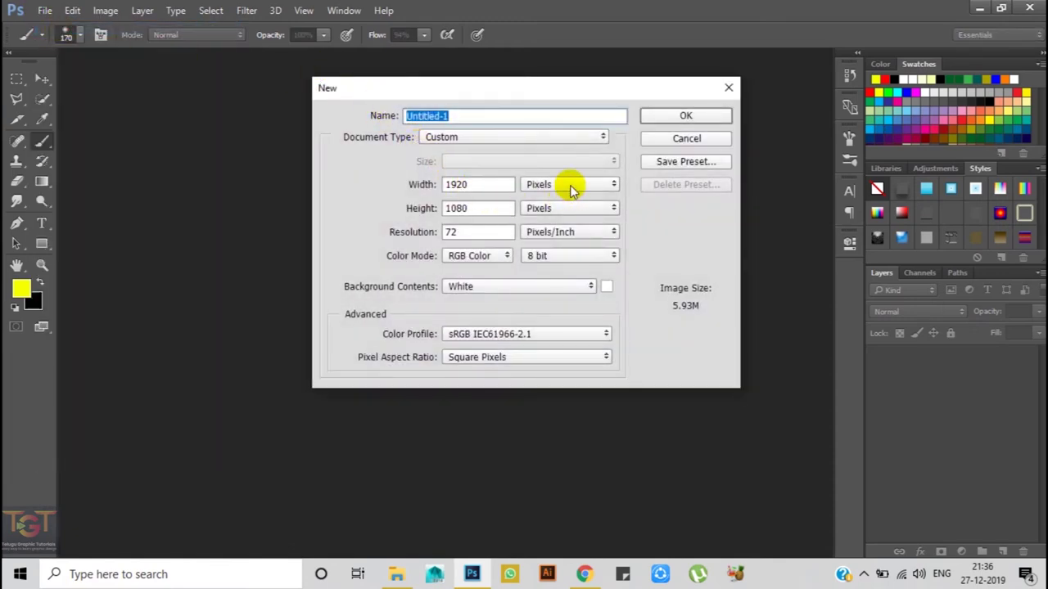
drag(502, 184, 434, 184)
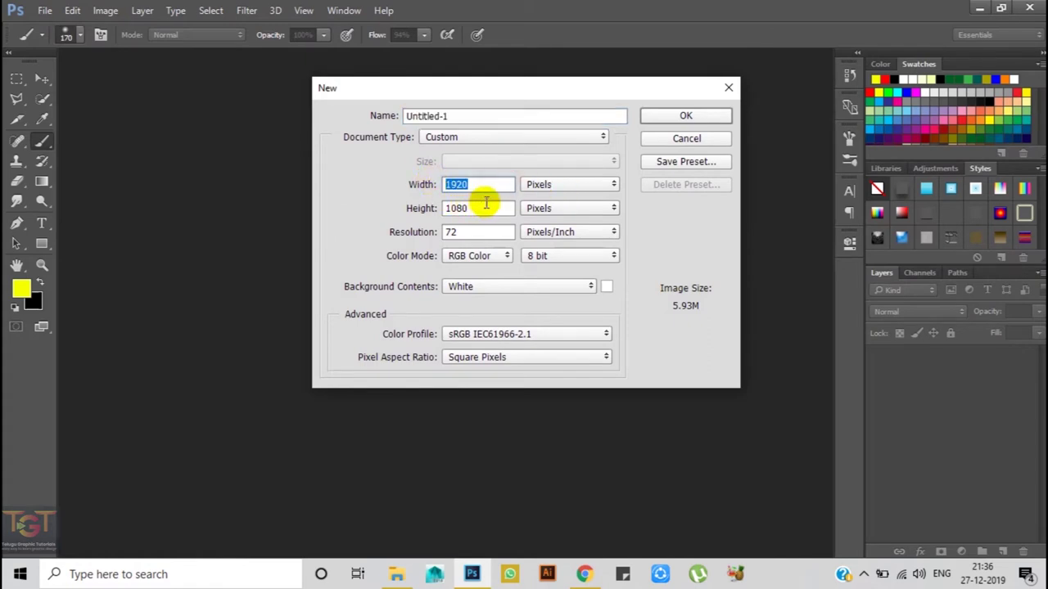
drag(486, 208, 434, 207)
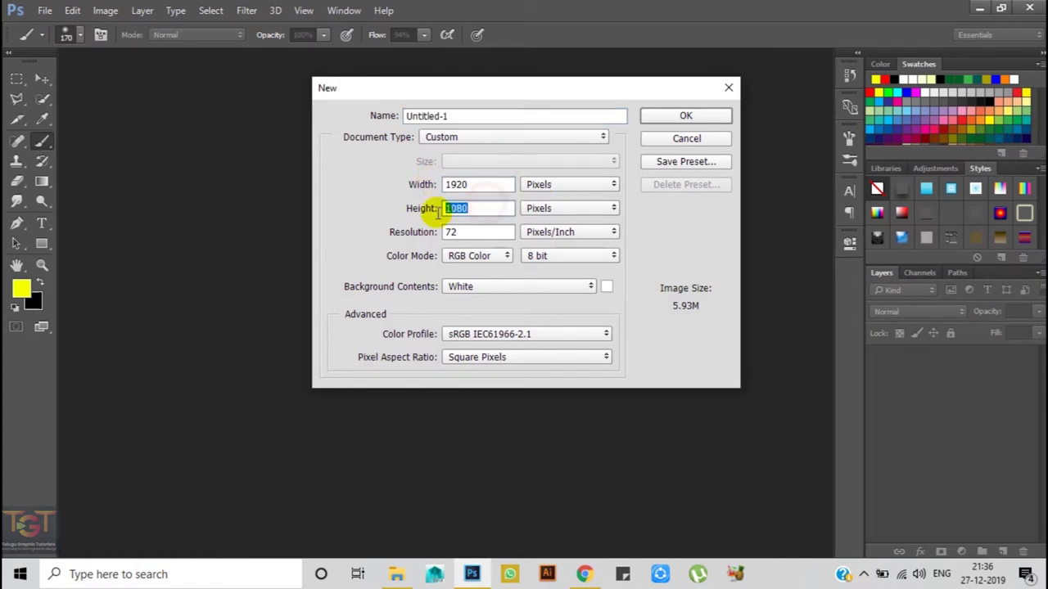
click(663, 119)
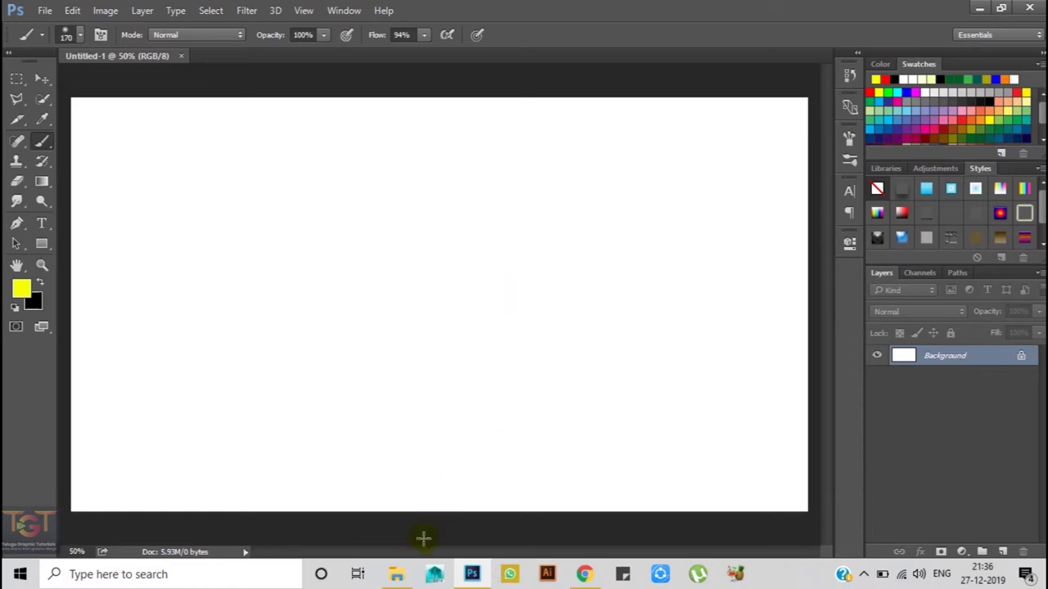
click(397, 574)
Place tunnel photo 64 into the document and scale it to fill the canvas
mouse_move(195, 197)
mouse_down()
mouse_move(468, 452)
mouse_move(462, 360)
mouse_move(448, 347)
mouse_up()
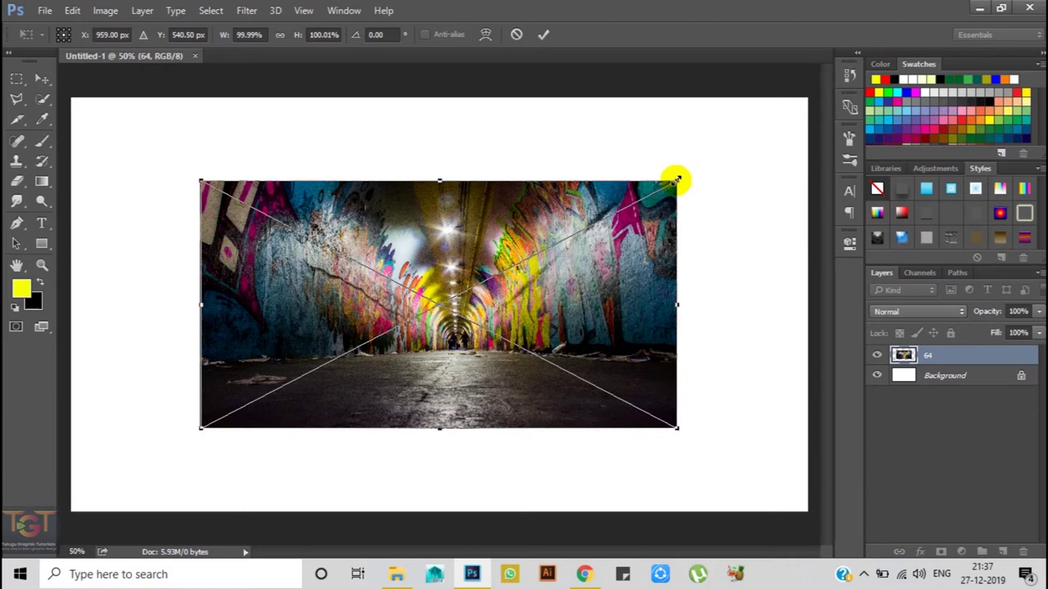
drag(678, 178, 846, 110)
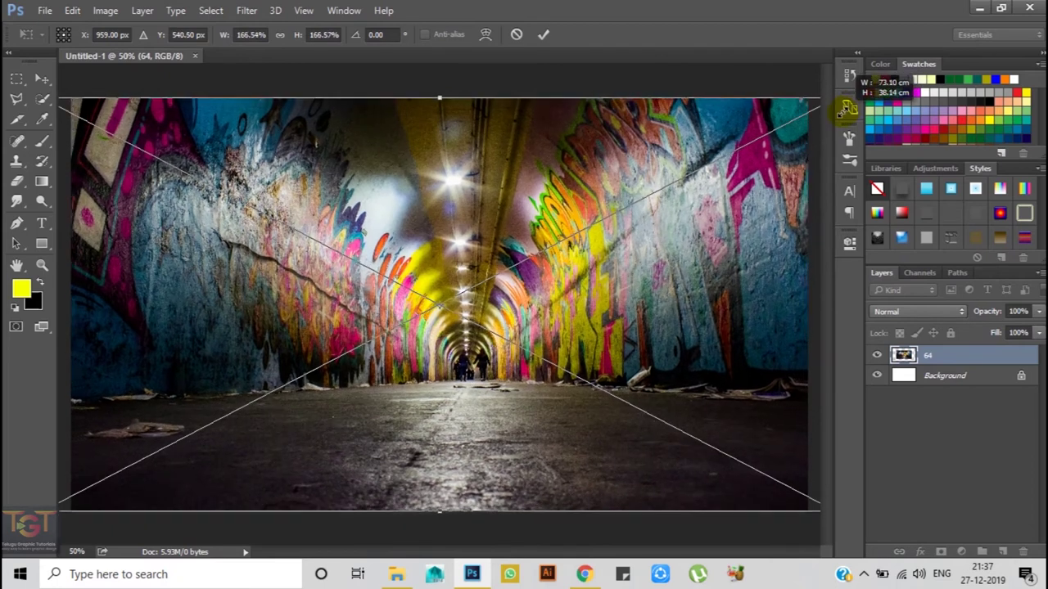
click(544, 35)
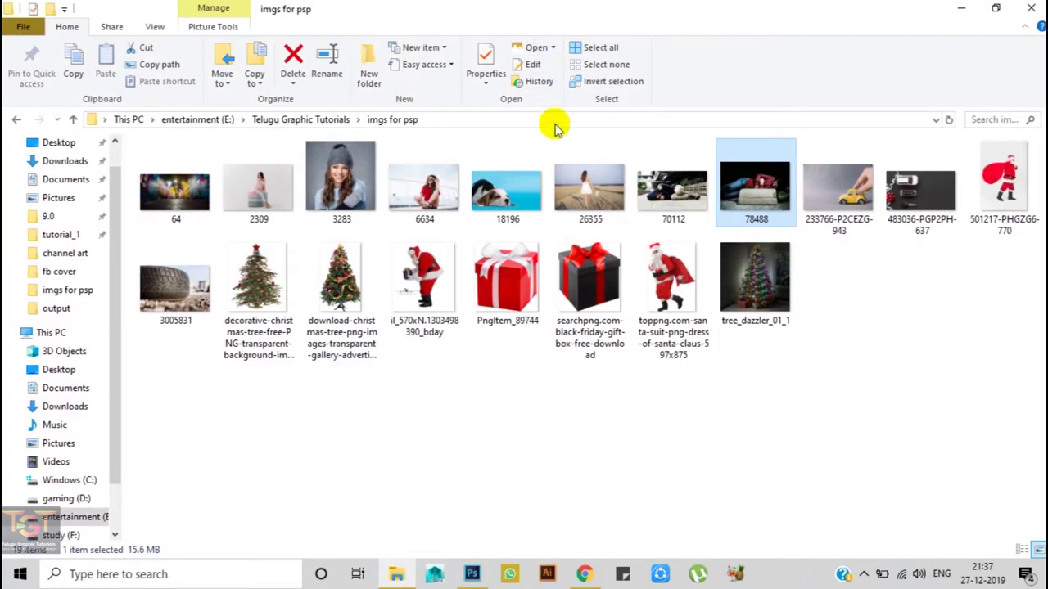
Open photo 70112 of the lying man as a separate Photoshop document
drag(671, 190, 524, 475)
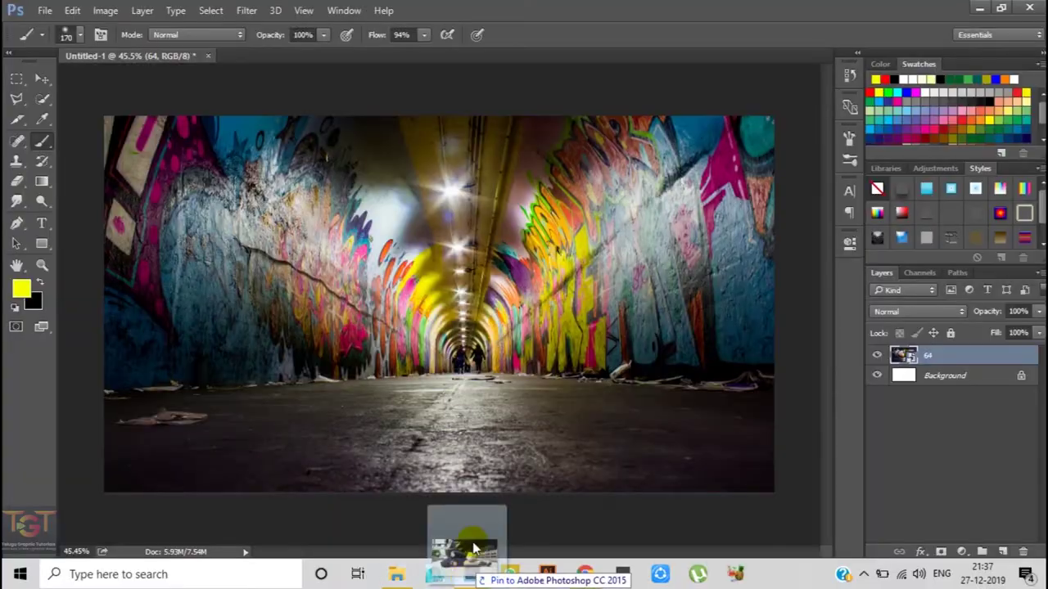
drag(524, 475, 384, 49)
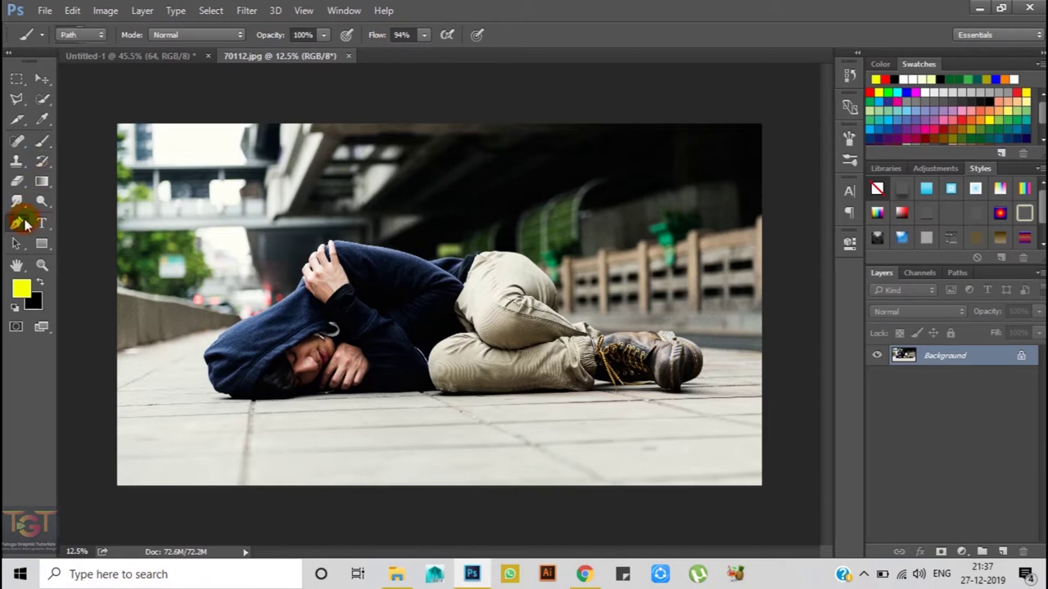
drag(25, 224, 59, 219)
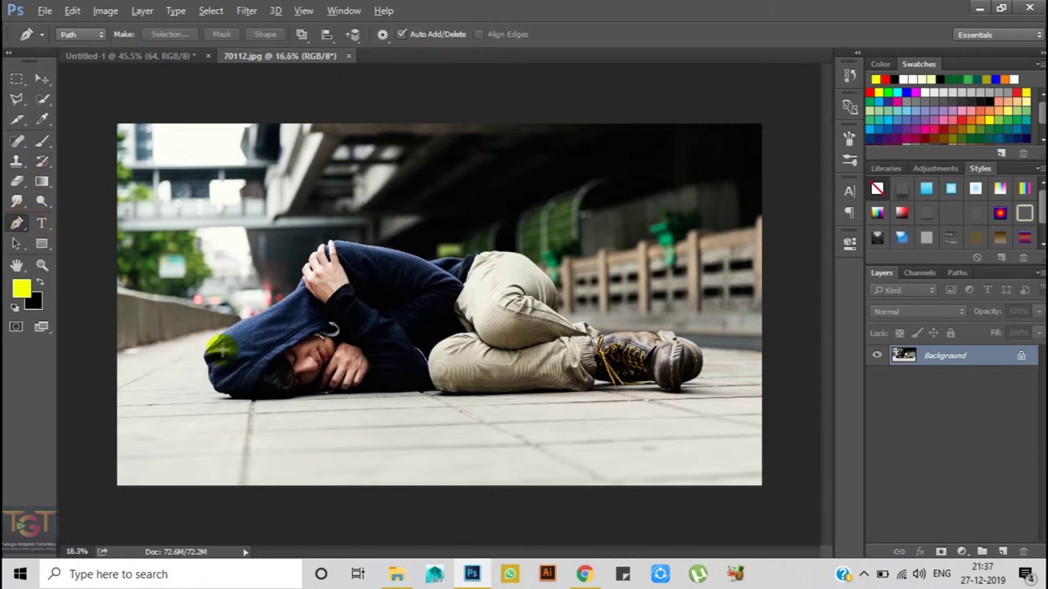
Zoom in and start the pen path with anchor points along the hood edge
scroll(220, 351, up, 1)
scroll(206, 334, up, 1)
scroll(178, 328, up, 1)
scroll(180, 329, up, 1)
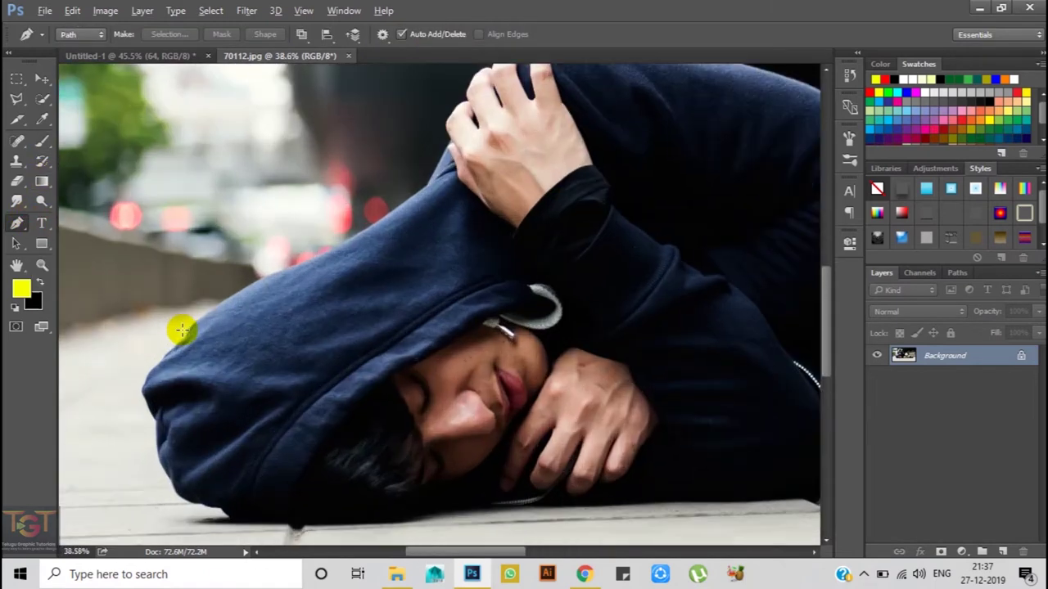
scroll(189, 332, up, 1)
scroll(187, 330, up, 1)
click(209, 315)
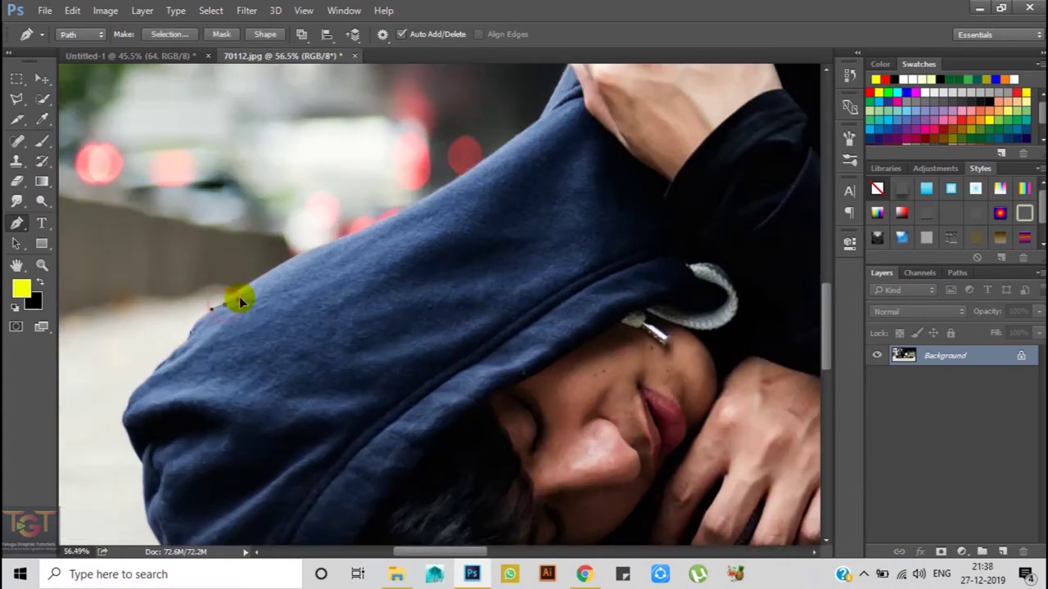
scroll(221, 303, up, 1)
scroll(222, 303, up, 1)
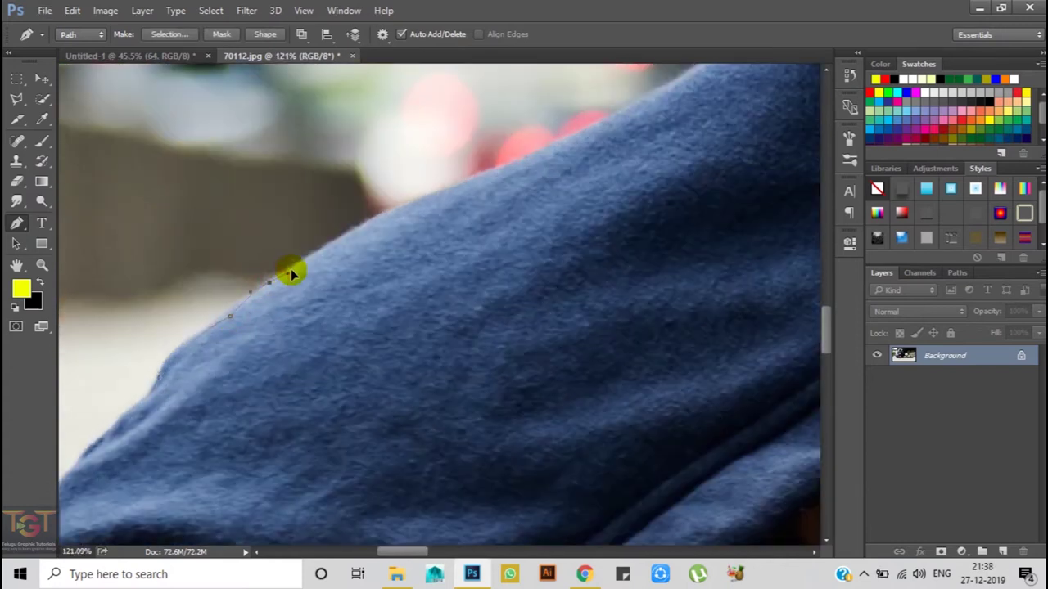
click(484, 169)
drag(484, 169, 393, 419)
click(423, 294)
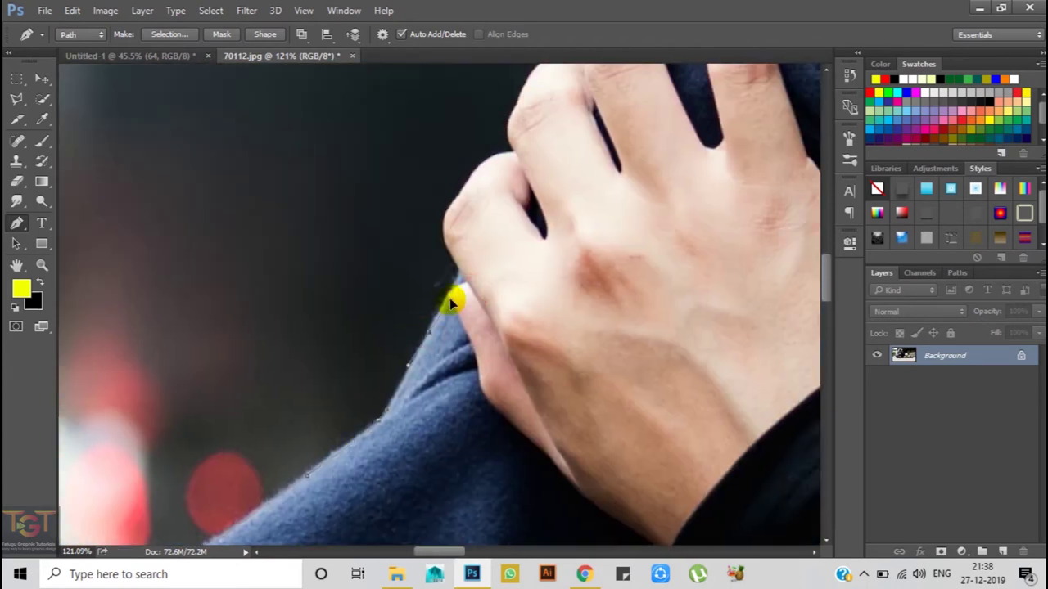
scroll(457, 274, up, 1)
Curve the path up and around the man's fingers and fingertips
drag(523, 179, 541, 173)
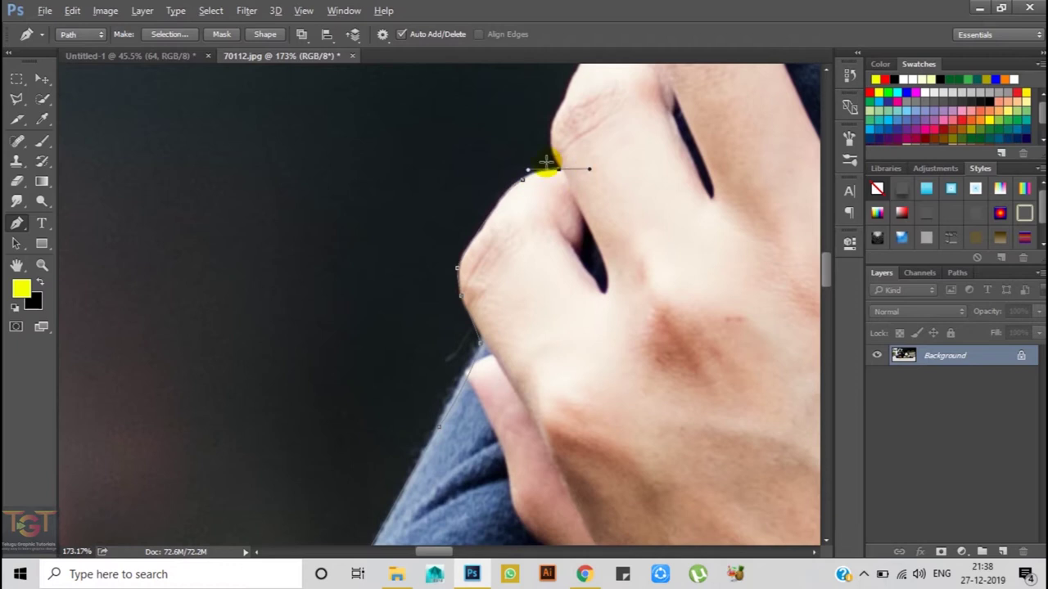
scroll(479, 325, up, 1)
scroll(547, 321, up, 1)
drag(519, 381, 533, 353)
scroll(559, 293, up, 1)
mouse_move(563, 291)
mouse_down()
mouse_move(600, 271)
mouse_move(627, 273)
mouse_up()
scroll(629, 274, up, 2)
scroll(631, 274, up, 2)
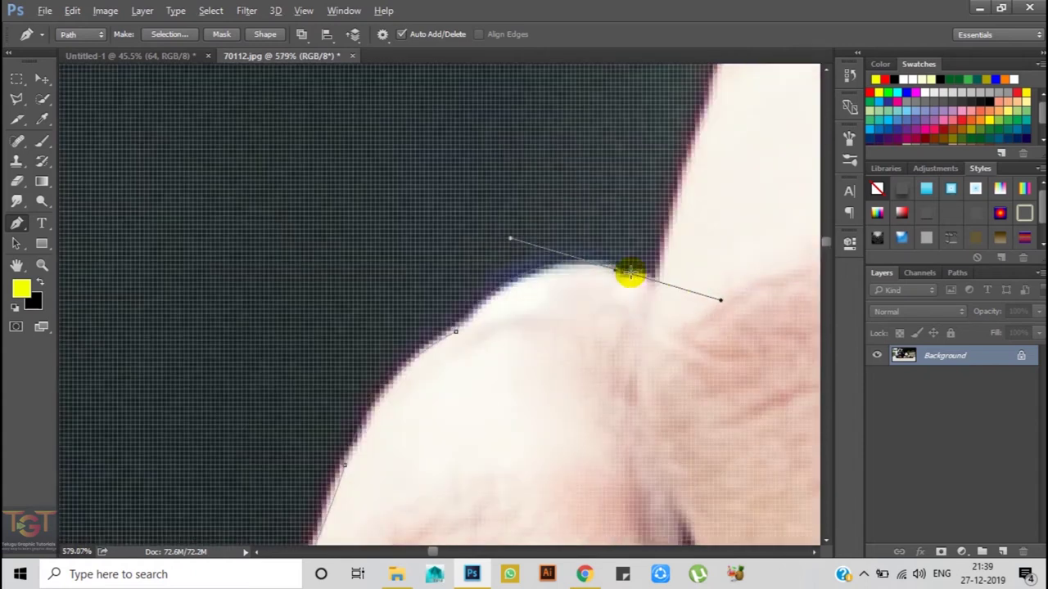
scroll(647, 277, up, 1)
scroll(650, 270, up, 2)
drag(683, 222, 748, 201)
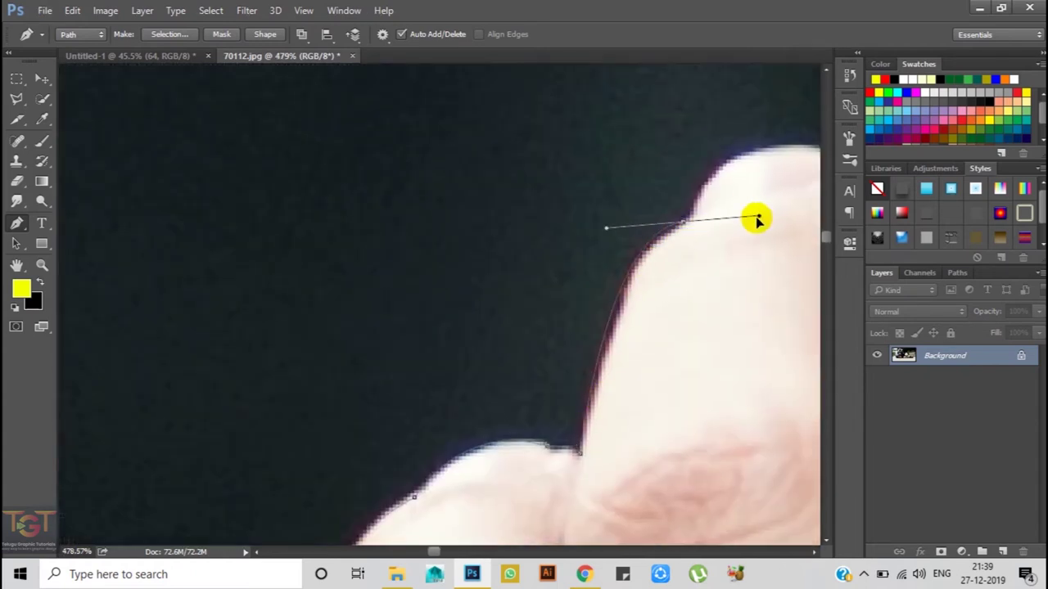
scroll(693, 227, right, 2)
scroll(693, 226, up, 1)
drag(643, 233, 760, 278)
drag(705, 300, 700, 364)
drag(750, 310, 454, 313)
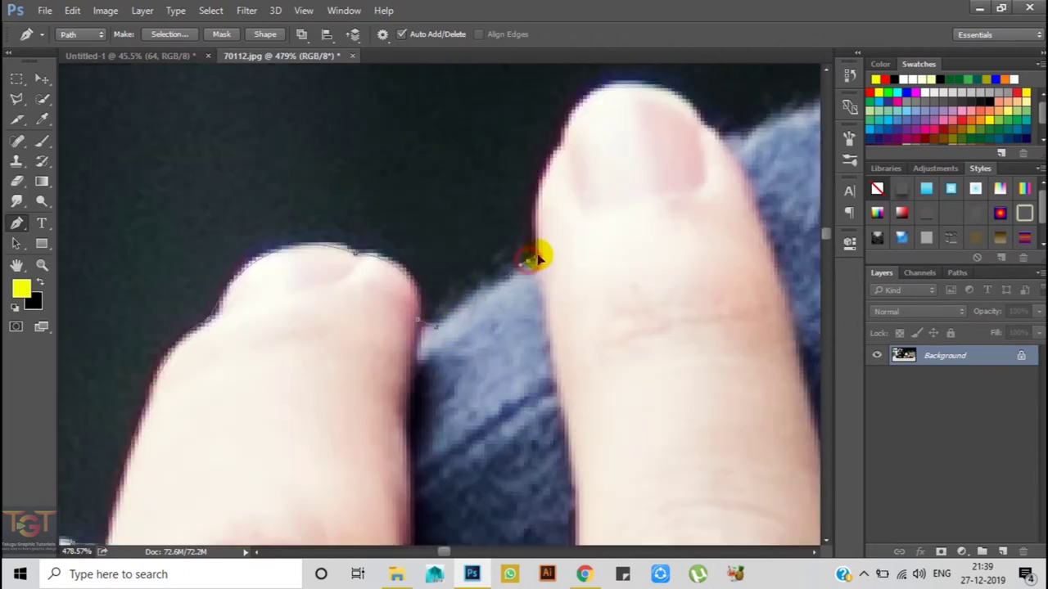
drag(561, 144, 690, 227)
scroll(639, 189, up, 2)
scroll(639, 189, right, 1)
Continue the path along the sleeve top and cuff onto the trousers' edge
scroll(535, 243, down, 2)
scroll(704, 258, down, 2)
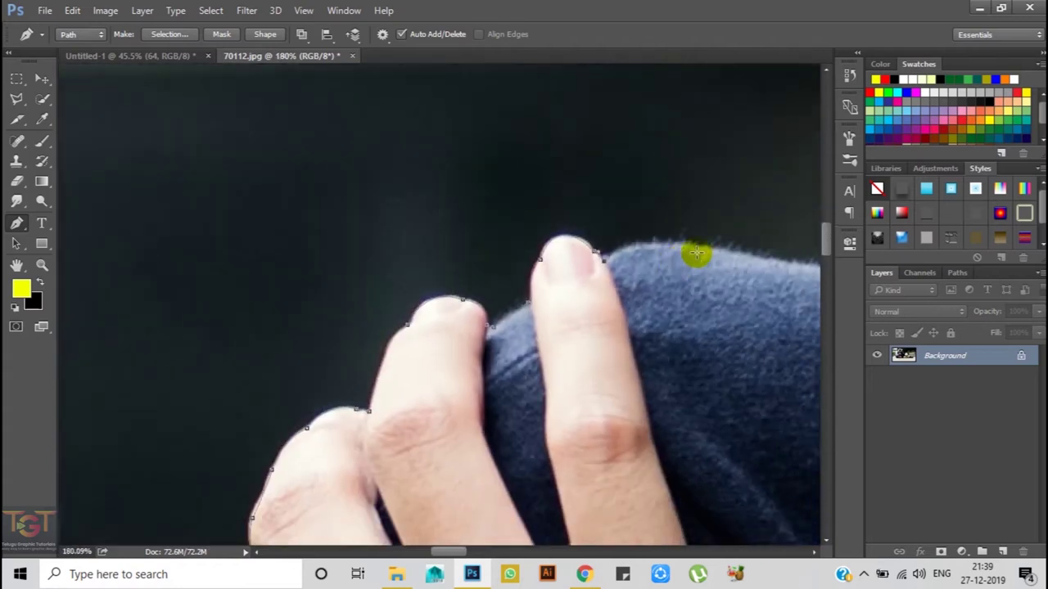
drag(734, 262, 368, 221)
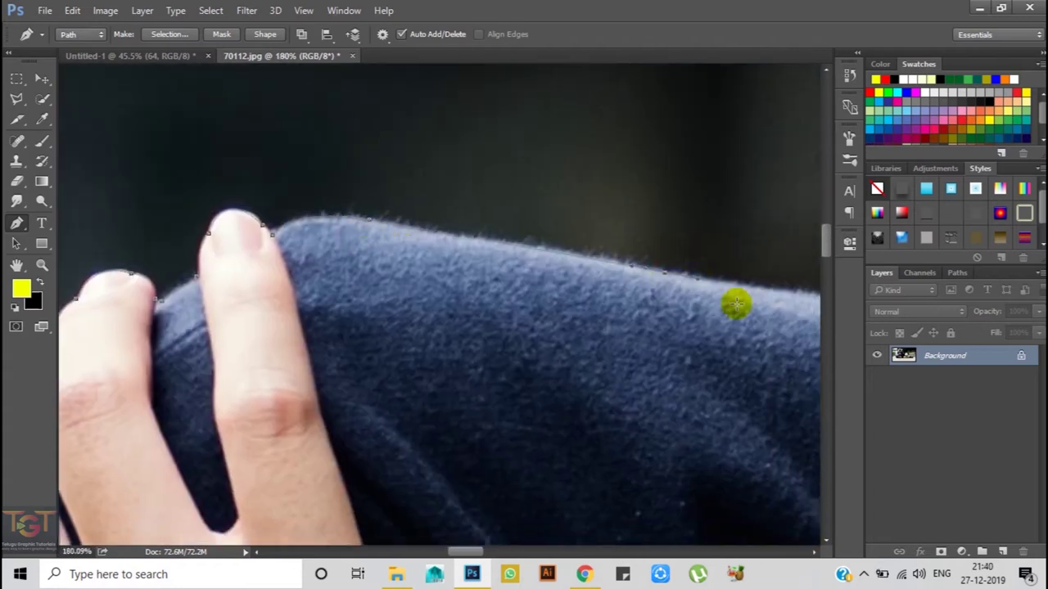
drag(737, 299, 368, 264)
scroll(369, 264, down, 3)
drag(461, 275, 517, 296)
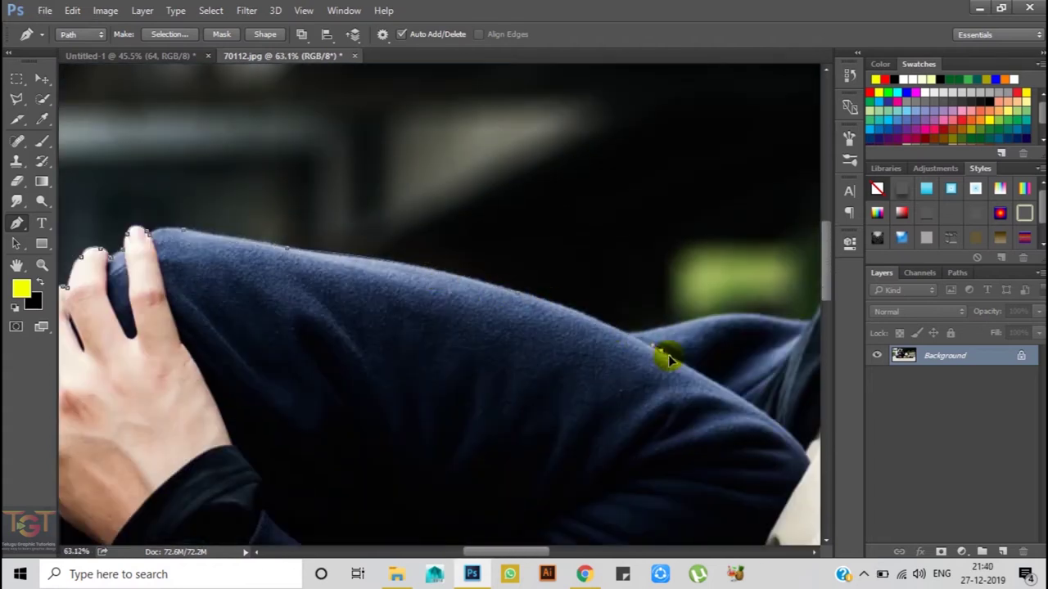
scroll(668, 360, up, 3)
mouse_move(620, 339)
mouse_down()
mouse_move(253, 330)
mouse_move(358, 308)
mouse_up()
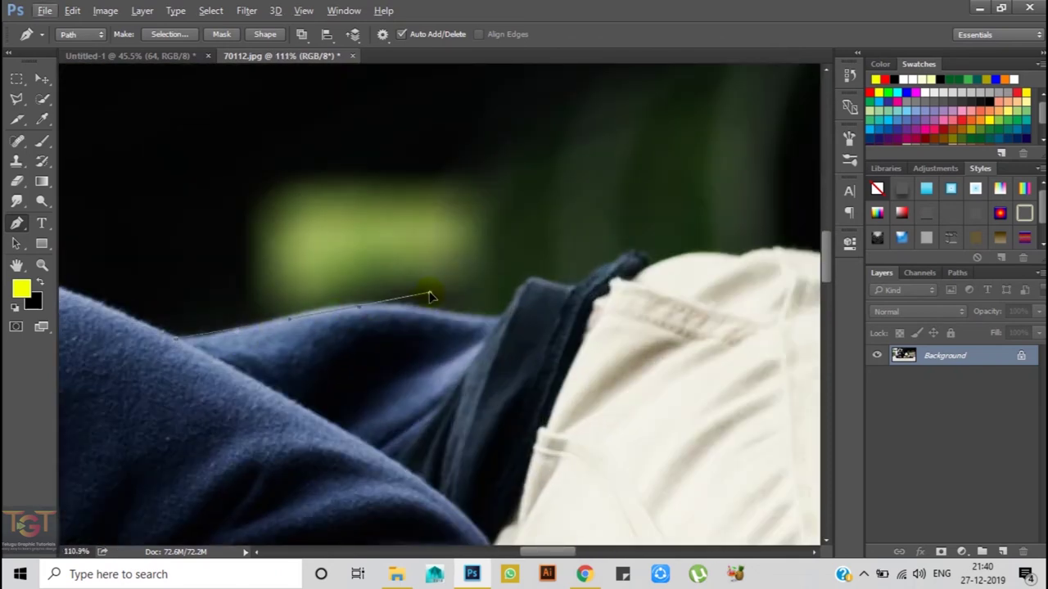
drag(553, 342, 595, 340)
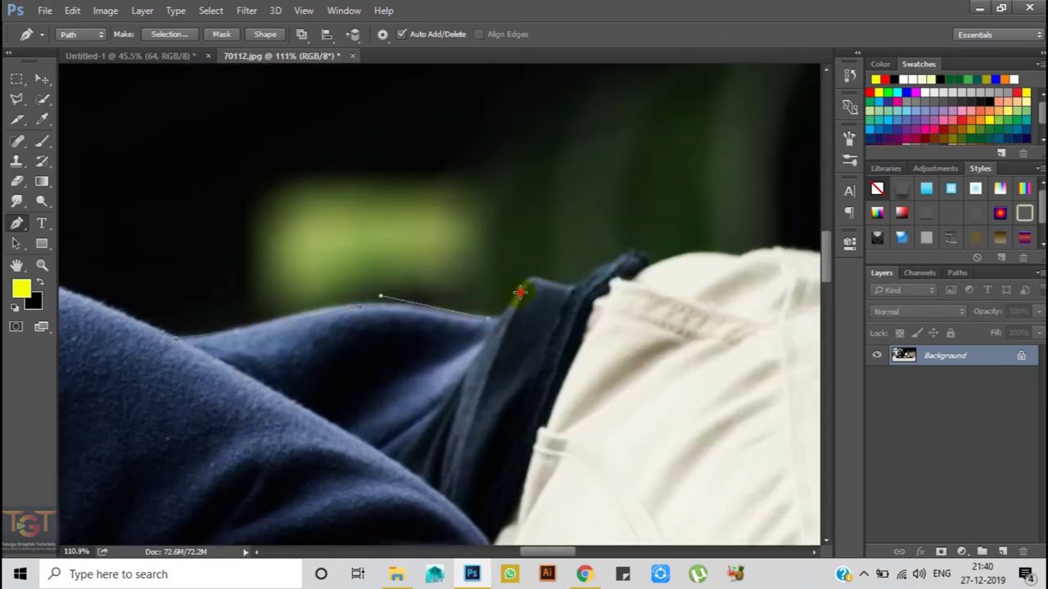
scroll(533, 281, up, 3)
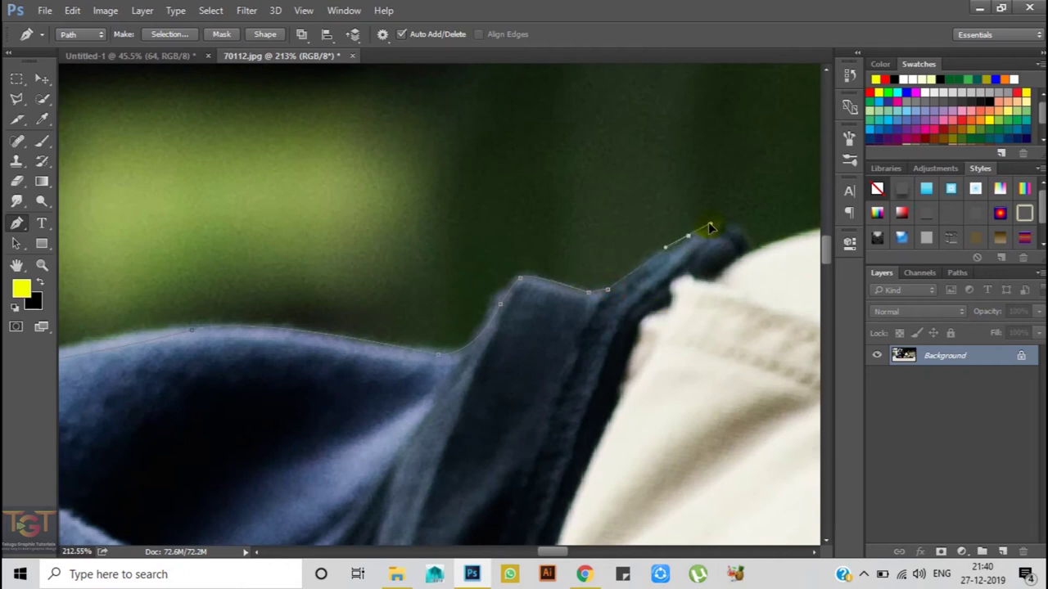
mouse_move(740, 249)
mouse_down()
mouse_move(735, 276)
mouse_move(425, 255)
mouse_up()
mouse_move(578, 238)
mouse_down()
mouse_move(643, 265)
mouse_move(421, 257)
mouse_move(439, 248)
mouse_up()
click(513, 257)
scroll(409, 286, down, 2)
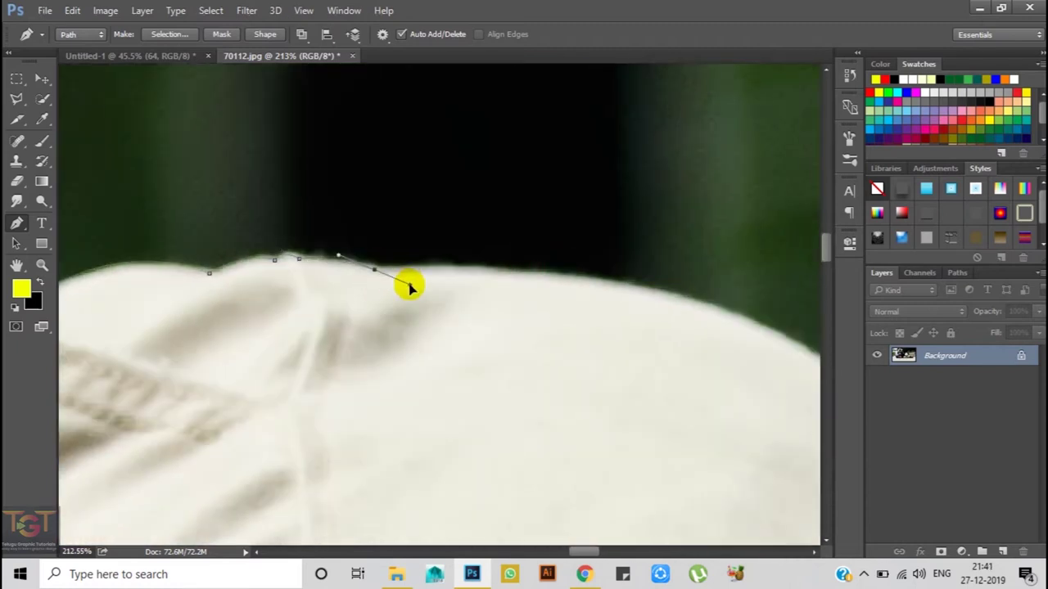
Extend the path along the trouser edge and around the trouser fold
scroll(557, 289, down, 1)
mouse_move(560, 288)
mouse_down()
mouse_move(631, 308)
mouse_move(288, 225)
mouse_up()
drag(424, 287, 508, 364)
drag(423, 287, 449, 234)
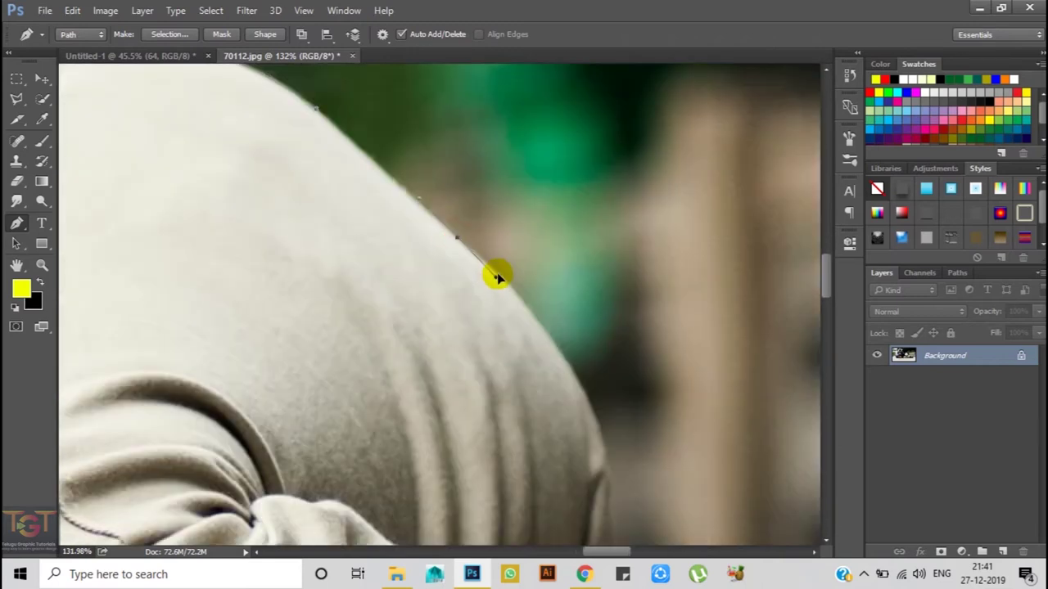
drag(533, 343, 449, 273)
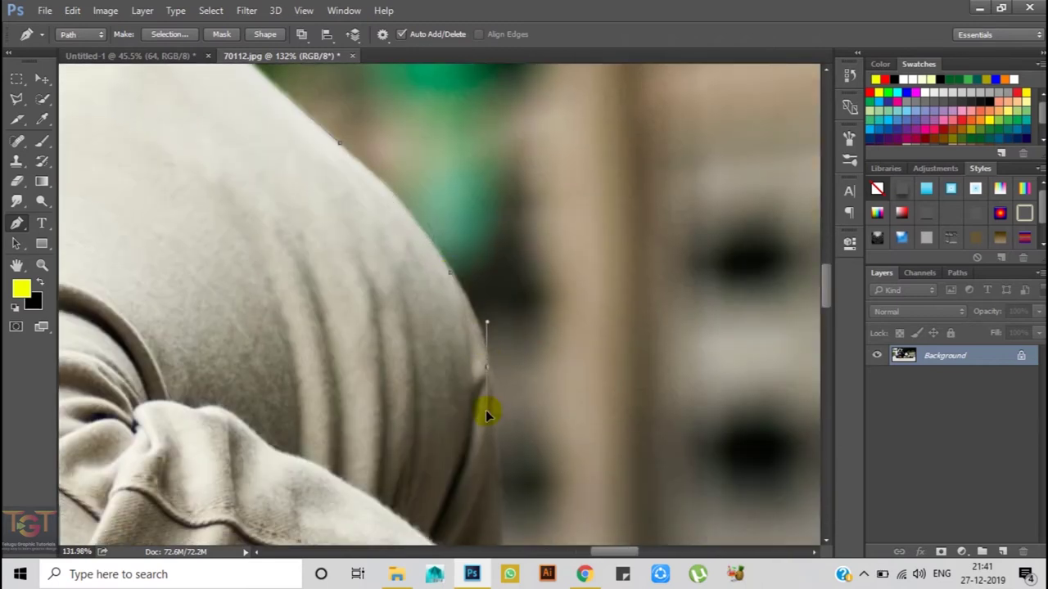
drag(493, 382, 440, 374)
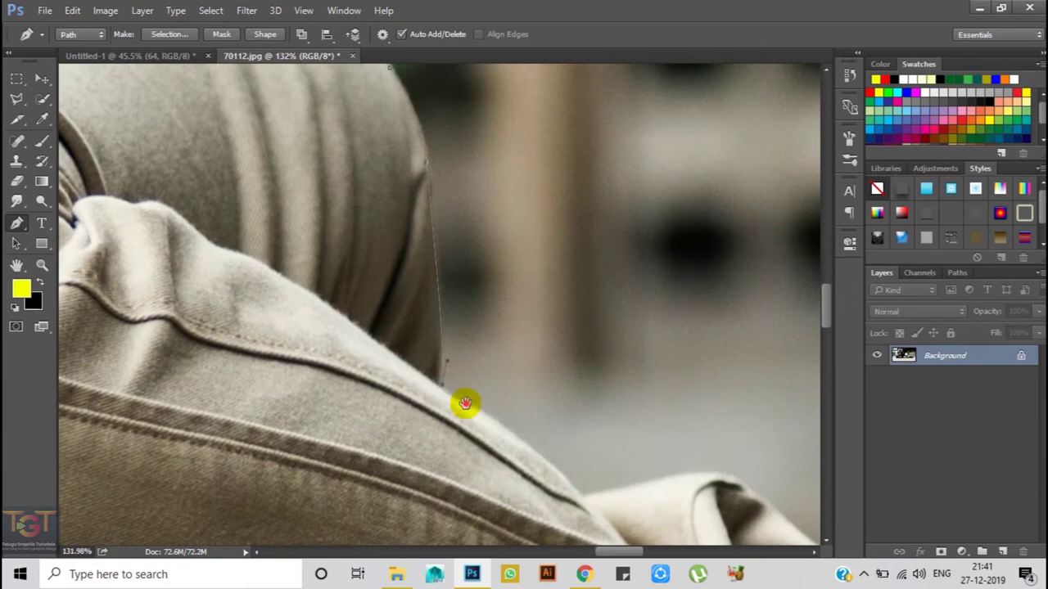
drag(467, 416, 479, 327)
click(479, 327)
drag(636, 312, 676, 332)
scroll(433, 253, up, 3)
drag(489, 291, 599, 336)
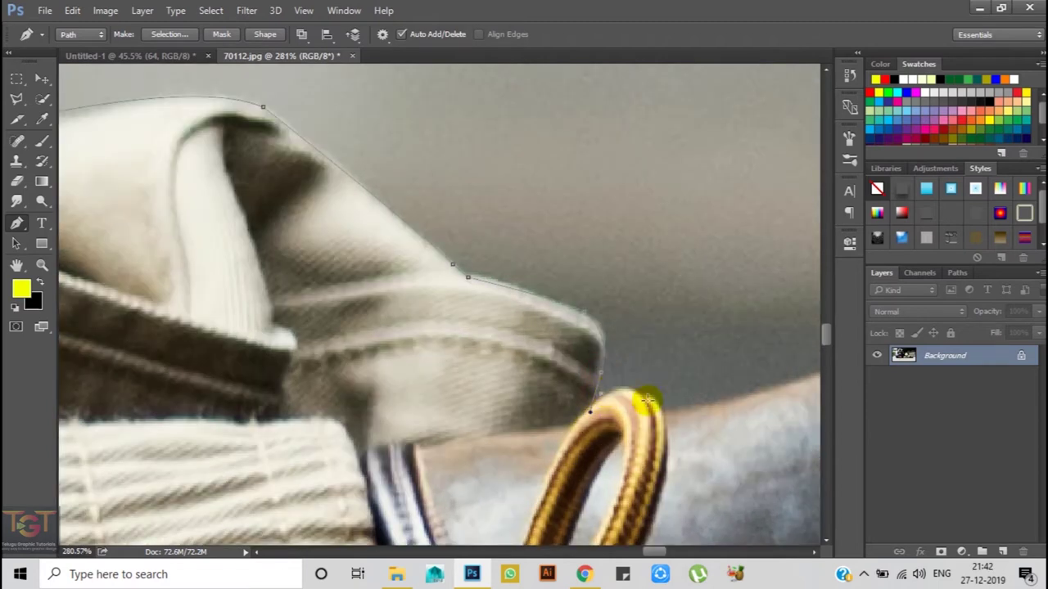
Trace the boot's top edge and laced toe with curved anchor points
drag(701, 363, 480, 251)
click(306, 282)
click(490, 242)
mouse_move(565, 257)
mouse_down()
mouse_move(339, 265)
mouse_move(334, 243)
mouse_up()
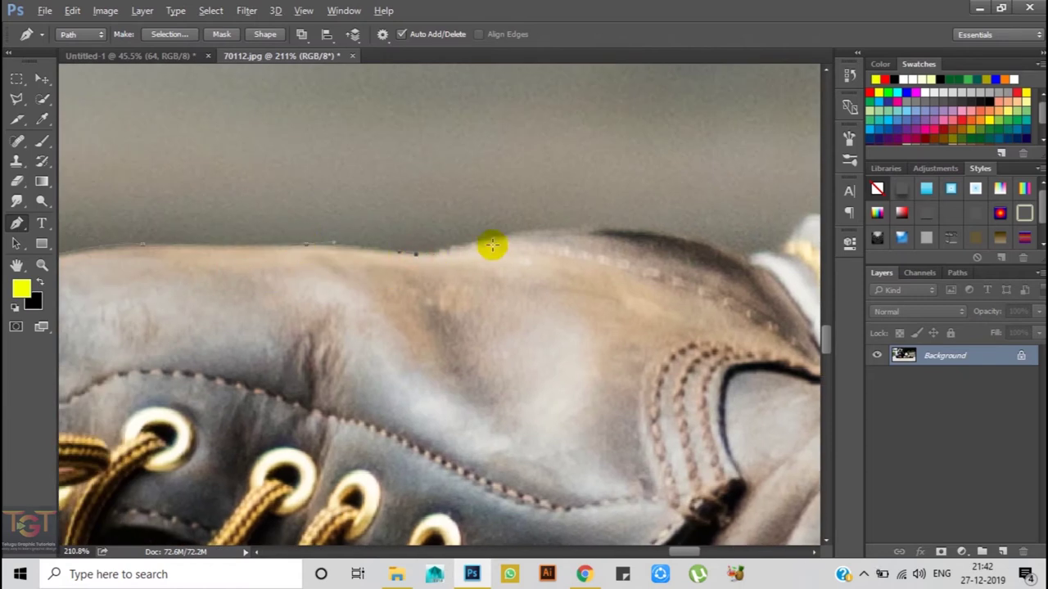
scroll(542, 253, right, 3)
drag(545, 257, 627, 311)
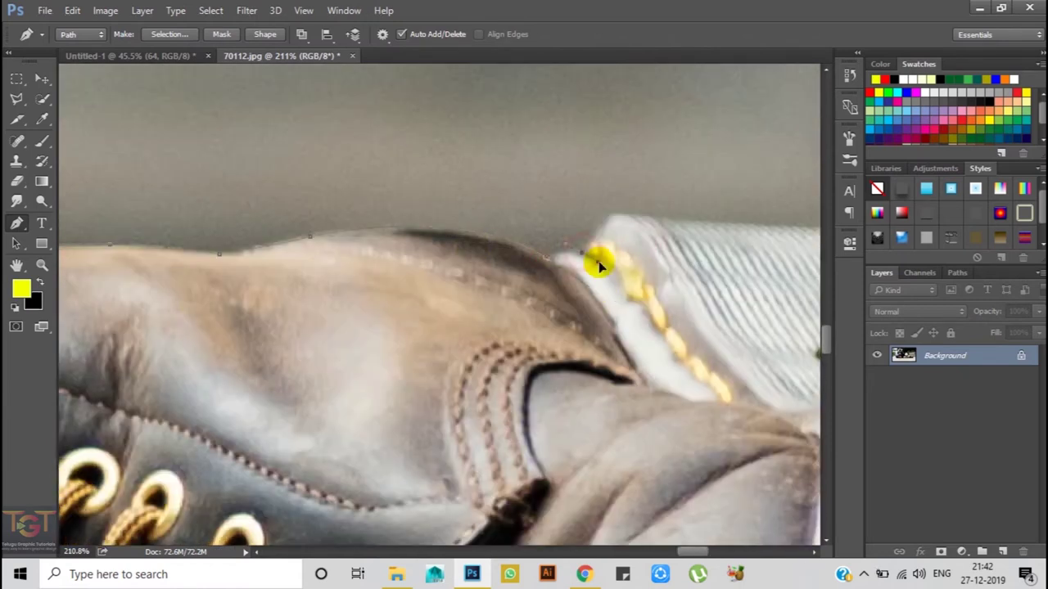
scroll(597, 234, right, 2)
drag(469, 236, 513, 231)
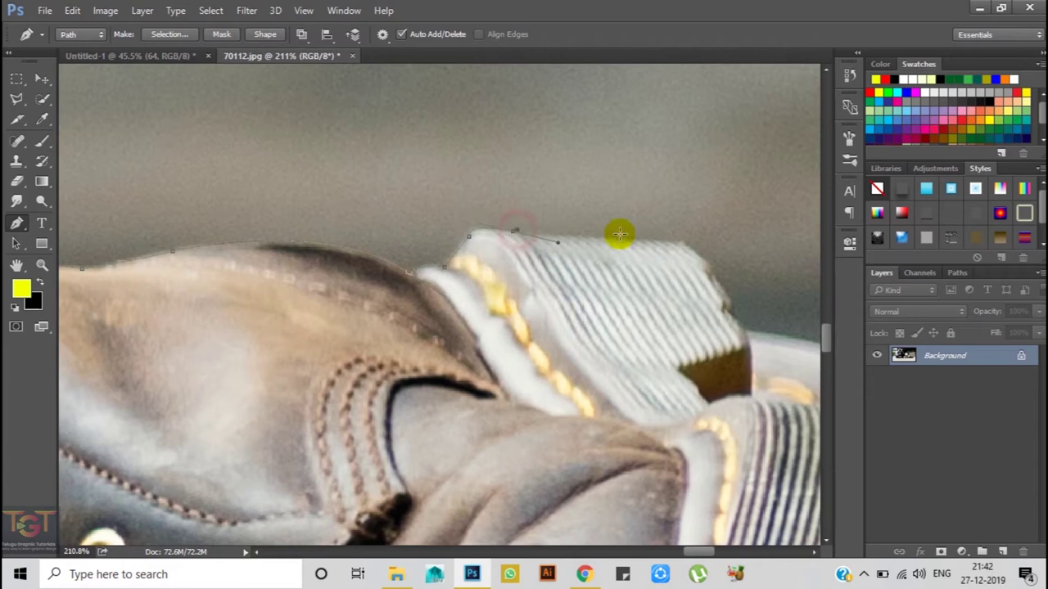
click(677, 242)
scroll(475, 228, right, 4)
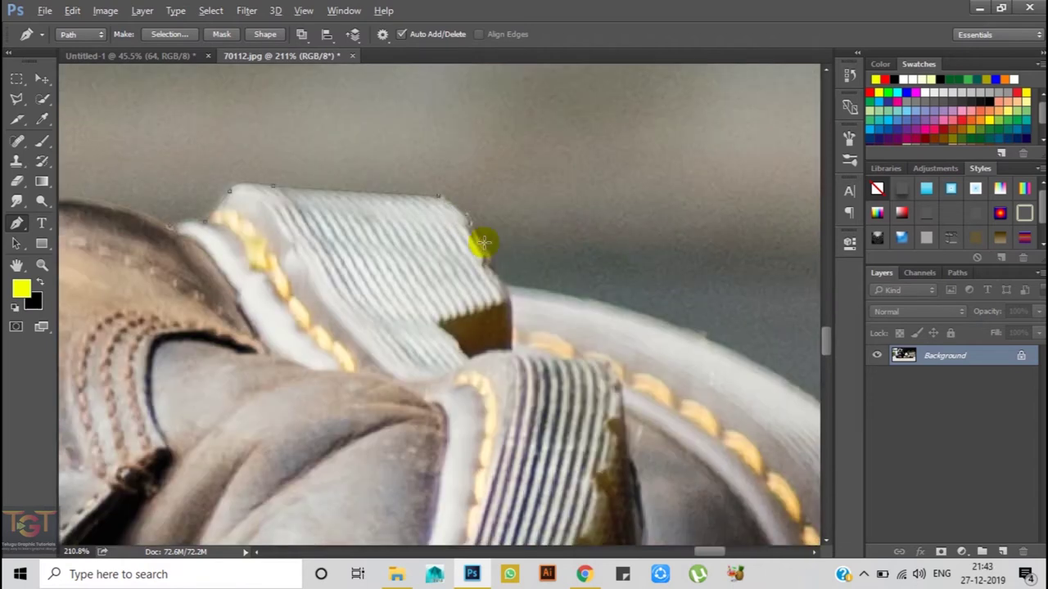
scroll(519, 281, right, 3)
drag(548, 273, 355, 169)
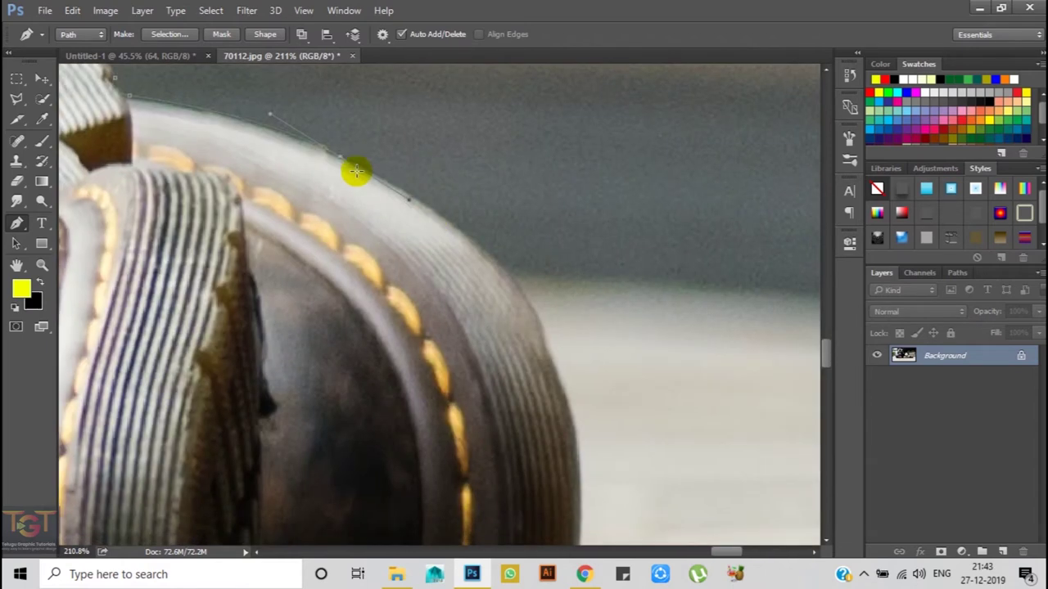
scroll(468, 268, down, 2)
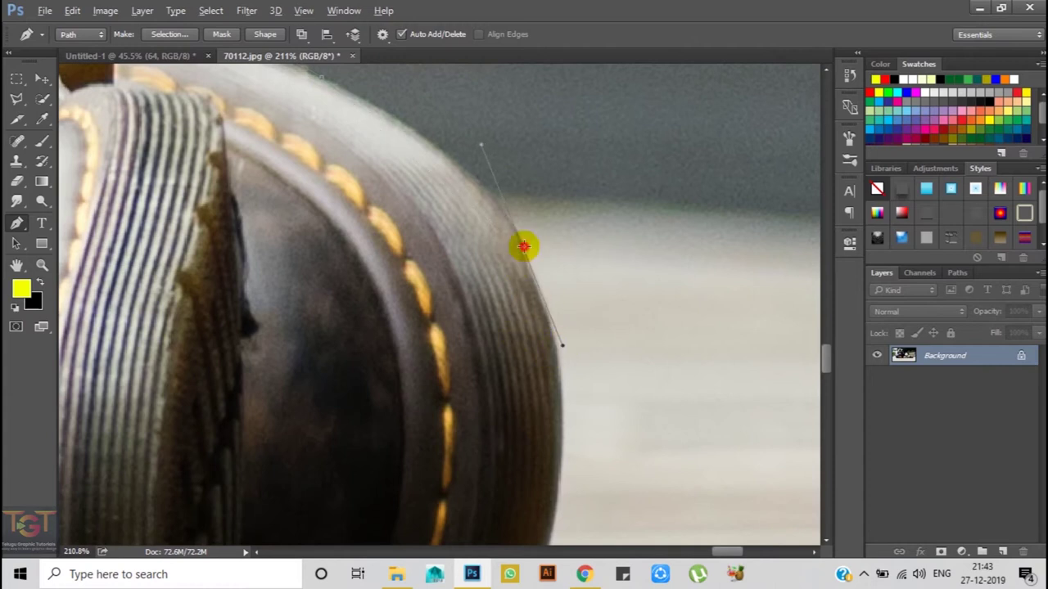
scroll(558, 395, down, 3)
drag(557, 395, 494, 530)
scroll(565, 306, down, 2)
scroll(491, 369, down, 2)
drag(448, 398, 308, 447)
Shape the path around the sole bottom, heel and shoelace edge
drag(371, 396, 426, 314)
drag(348, 368, 326, 366)
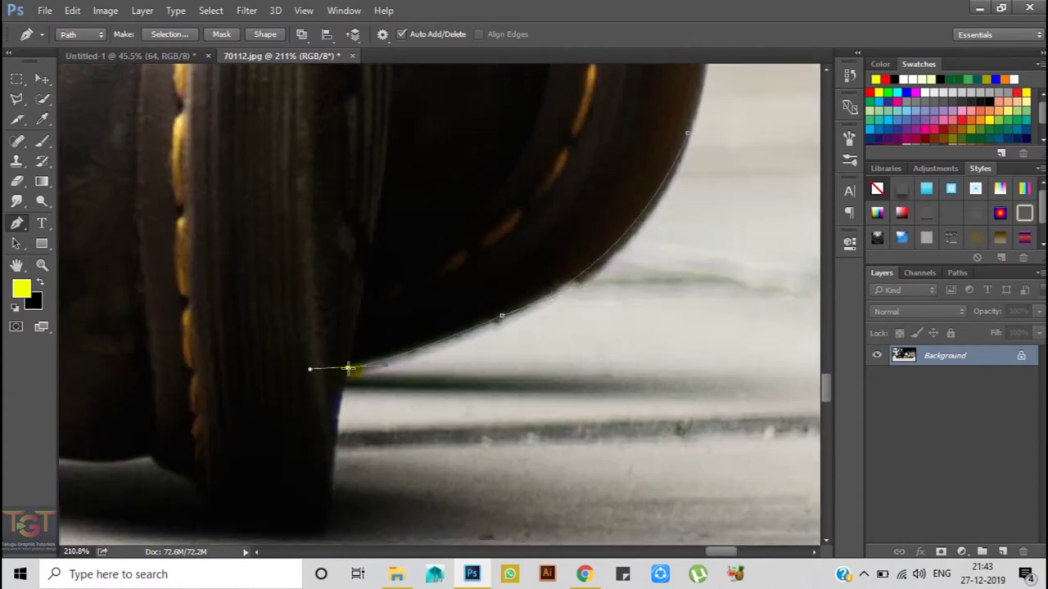
scroll(348, 369, down, 3)
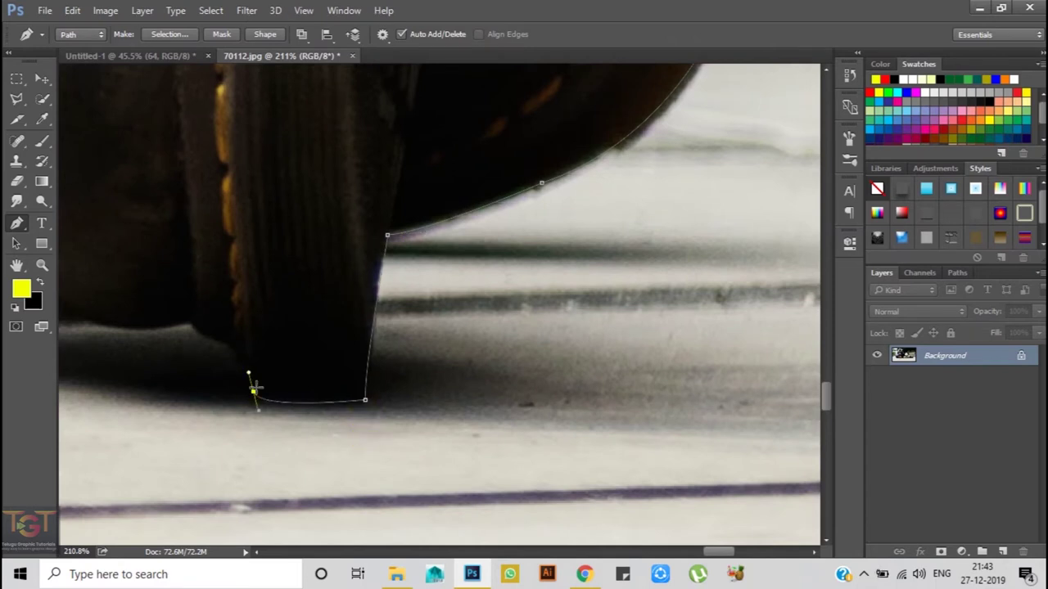
scroll(326, 356, left, 3)
scroll(295, 340, left, 3)
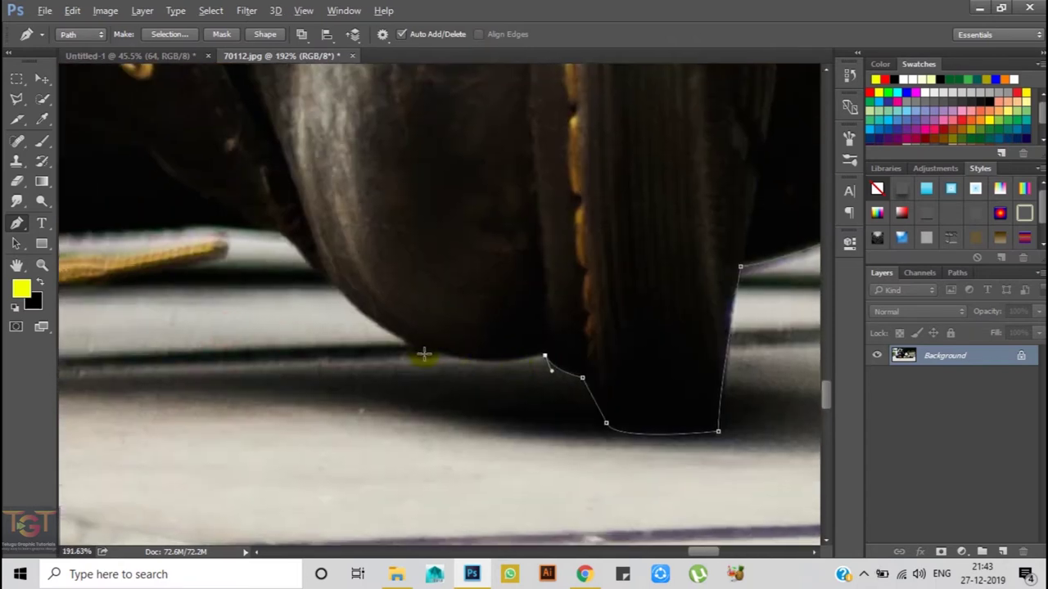
scroll(361, 307, down, 2)
drag(352, 244, 354, 250)
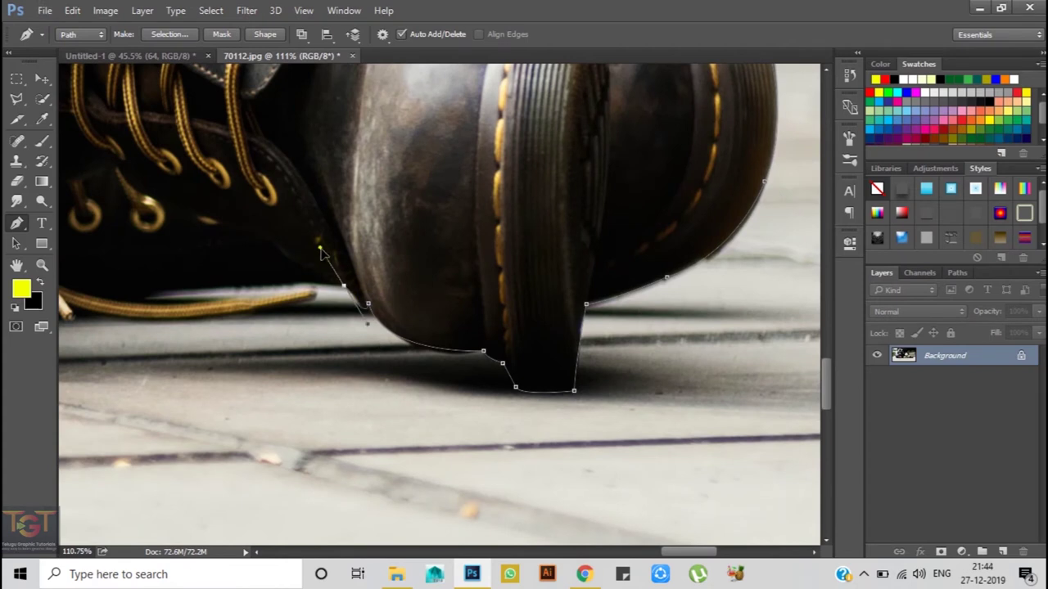
scroll(352, 298, up, 2)
scroll(440, 299, up, 1)
drag(630, 319, 710, 263)
drag(497, 298, 518, 291)
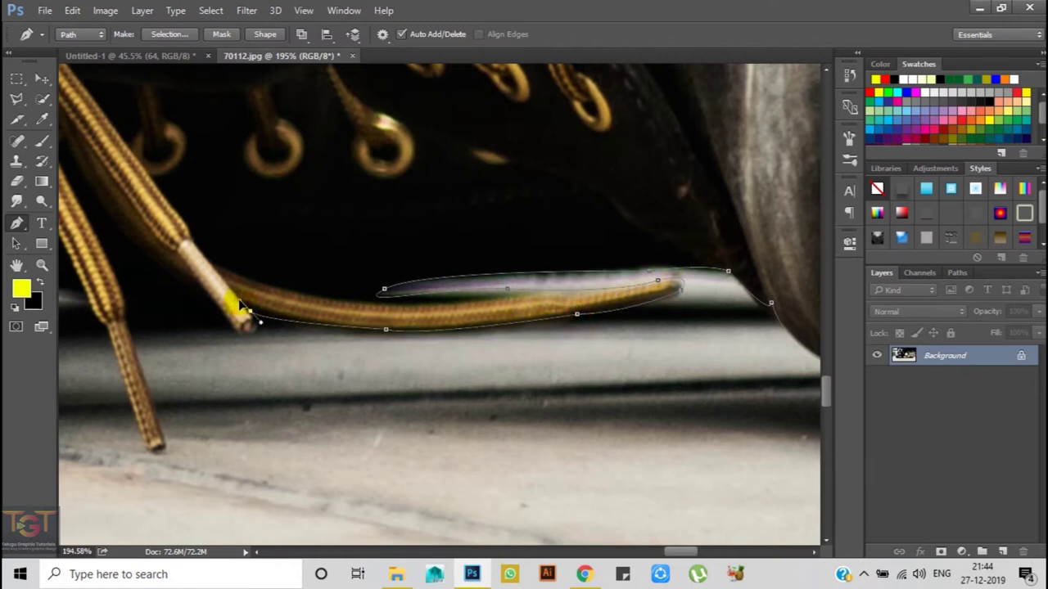
scroll(239, 329, up, 1)
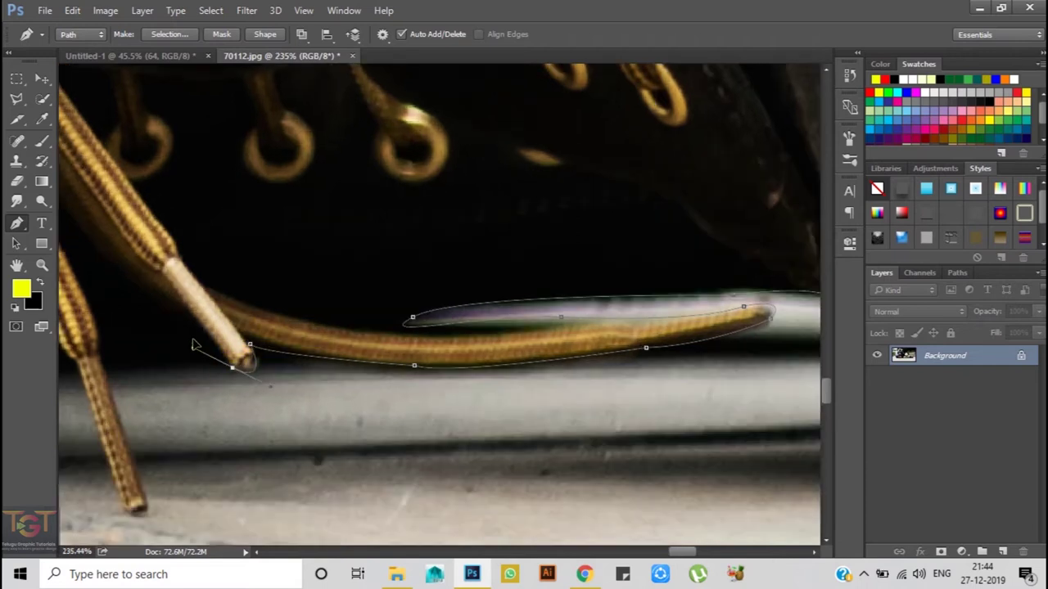
scroll(232, 366, left, 5)
scroll(357, 324, up, 1)
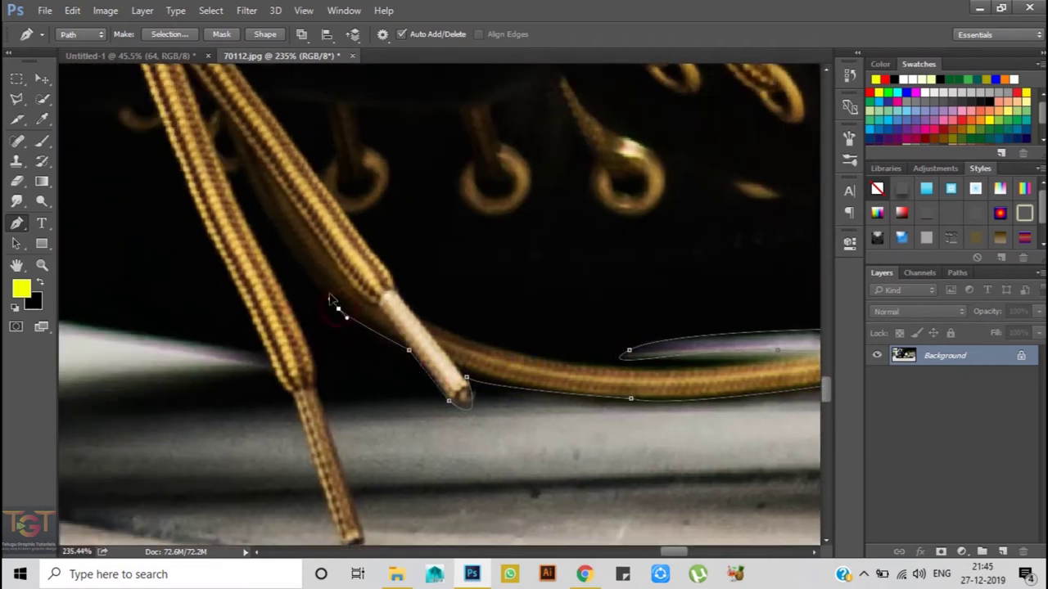
scroll(339, 309, down, 2)
scroll(400, 360, up, 2)
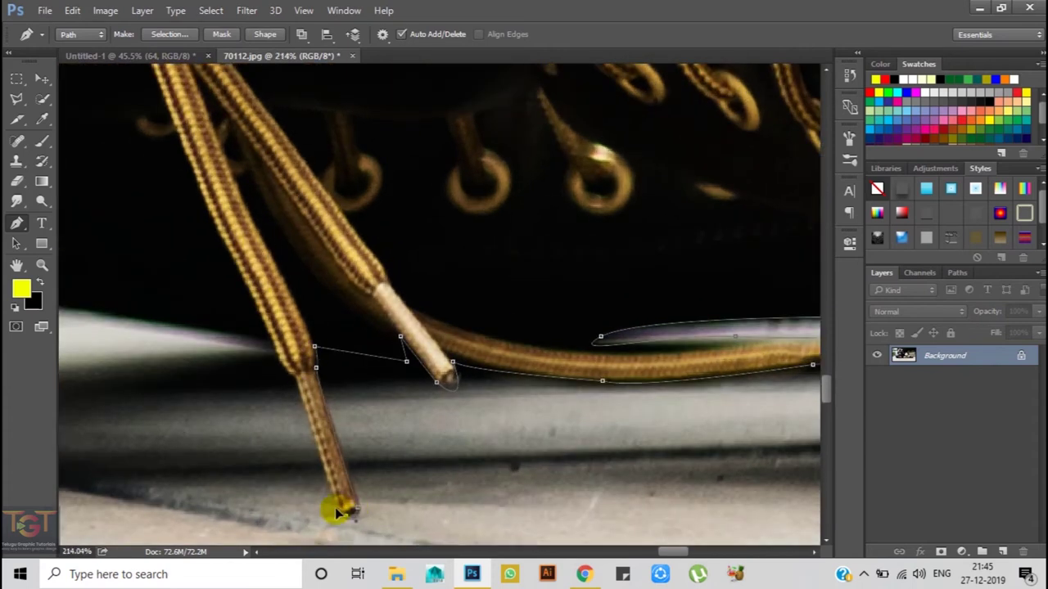
scroll(274, 338, left, 9)
scroll(478, 368, left, 3)
Carry the path around the dangling shoelace, under the trouser hem and along the ground
drag(468, 362, 355, 400)
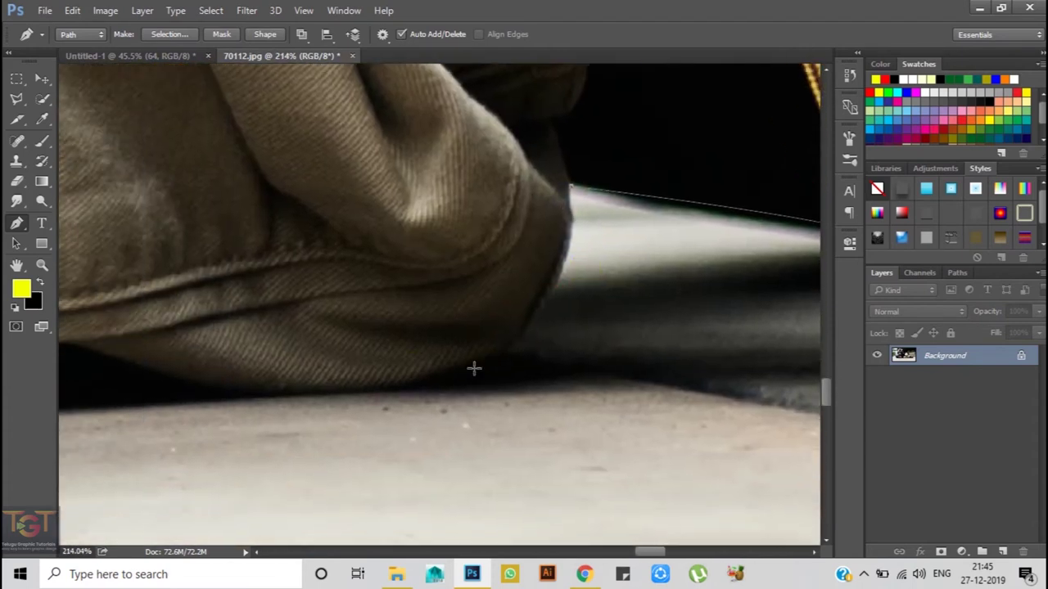
mouse_move(175, 379)
mouse_down()
mouse_move(115, 352)
mouse_move(603, 428)
mouse_up()
mouse_move(527, 417)
mouse_down()
mouse_move(702, 417)
mouse_move(383, 422)
mouse_move(398, 398)
mouse_move(581, 368)
mouse_up()
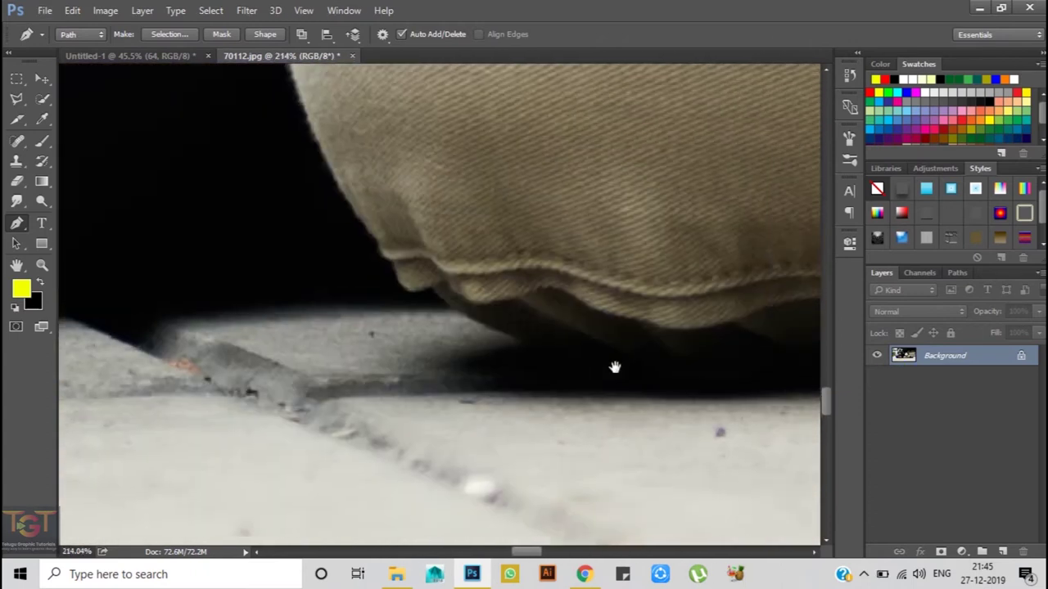
drag(404, 374, 363, 327)
drag(456, 354, 494, 339)
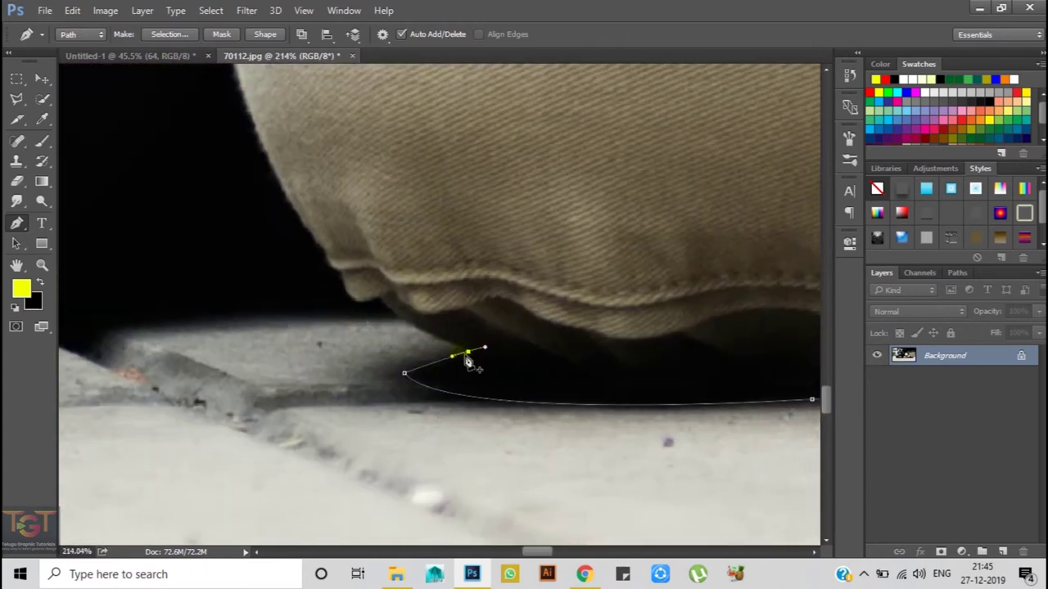
drag(113, 327, 336, 332)
drag(428, 327, 557, 292)
mouse_move(62, 348)
mouse_down()
mouse_move(312, 334)
mouse_move(303, 354)
mouse_up()
Continue the path along the ground beneath the man's head to the hood
scroll(627, 343, down, 3)
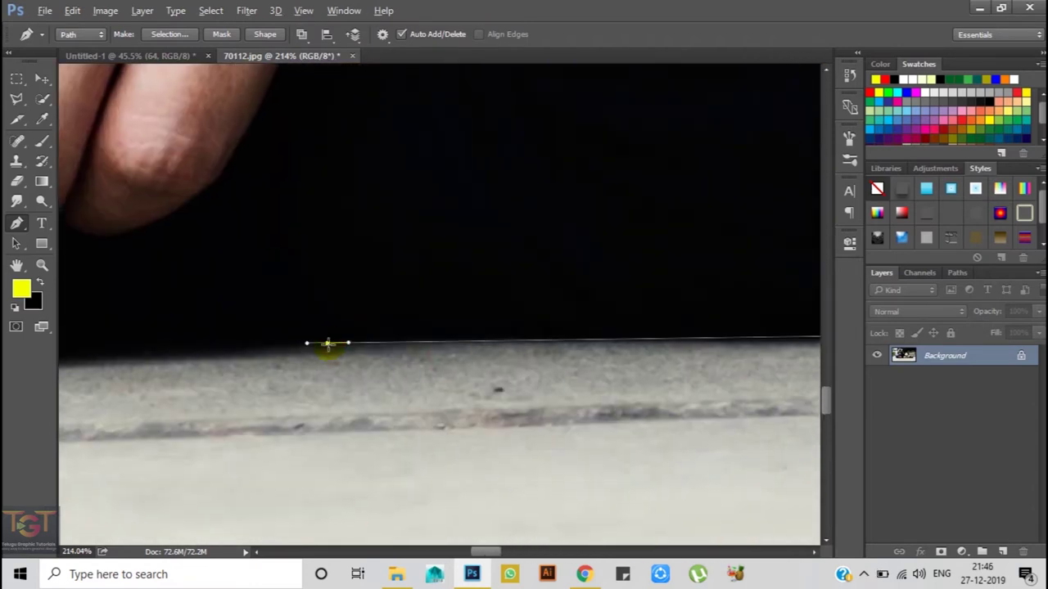
scroll(239, 348, left, 3)
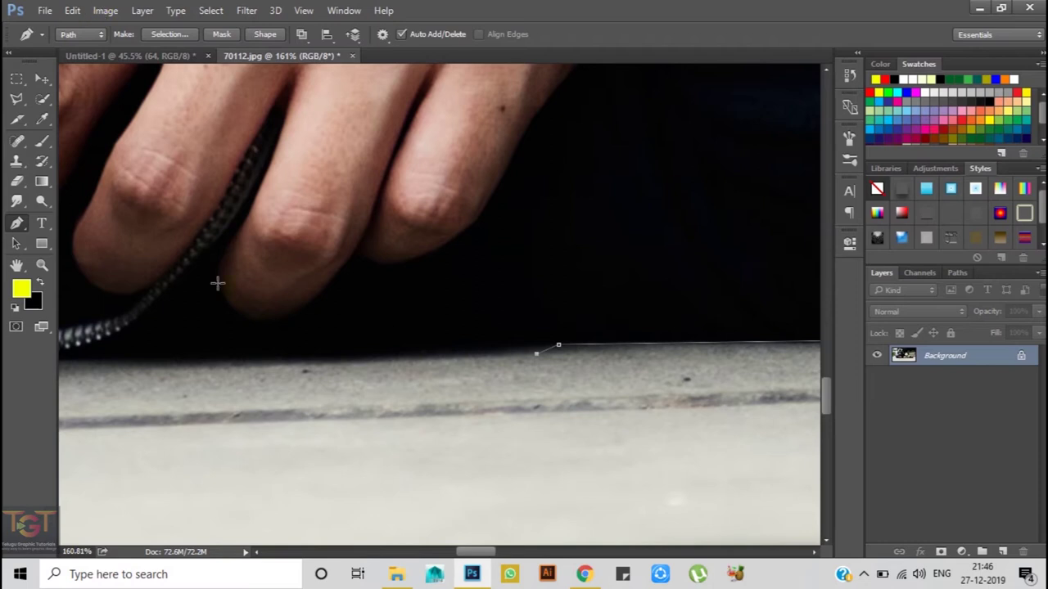
drag(117, 360, 510, 390)
drag(437, 392, 385, 374)
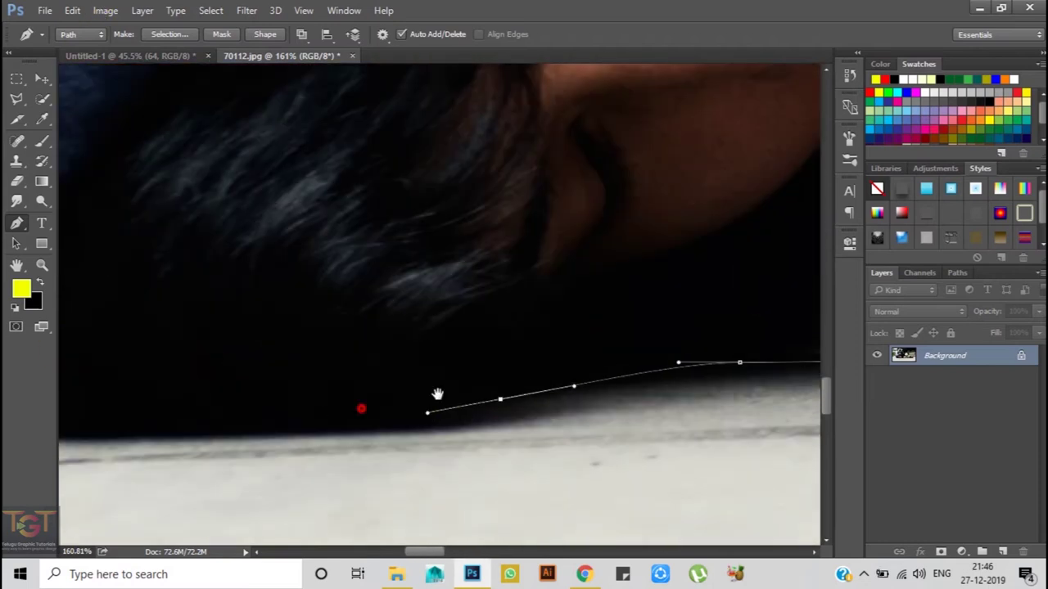
drag(309, 363, 257, 374)
scroll(256, 374, left, 6)
drag(391, 391, 423, 360)
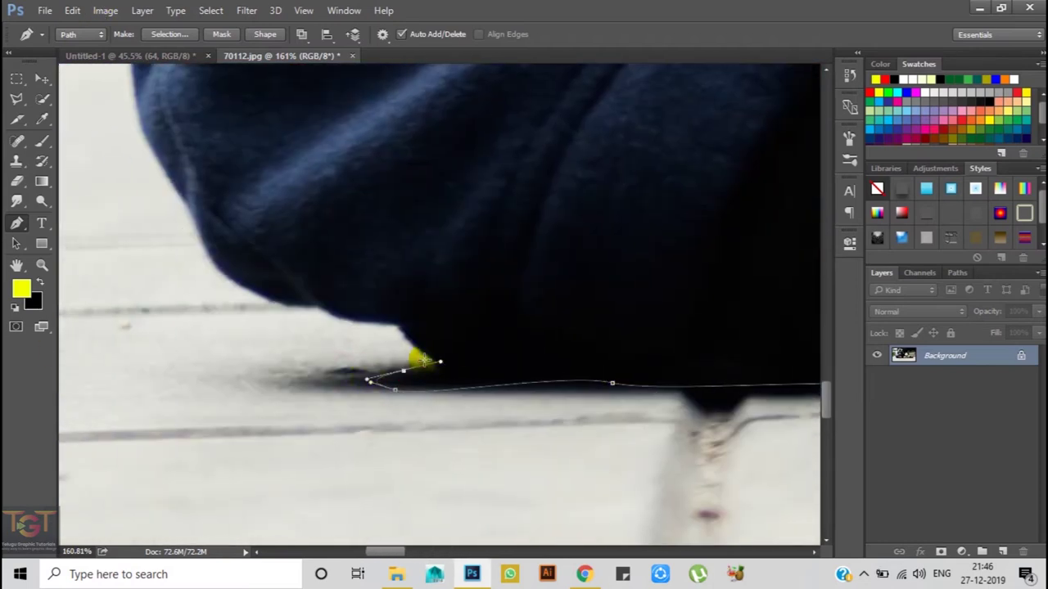
Climb the path up the hood's left edge with several anchor points
scroll(315, 296, left, 1)
drag(265, 210, 226, 99)
scroll(358, 345, up, 2)
scroll(358, 345, left, 1)
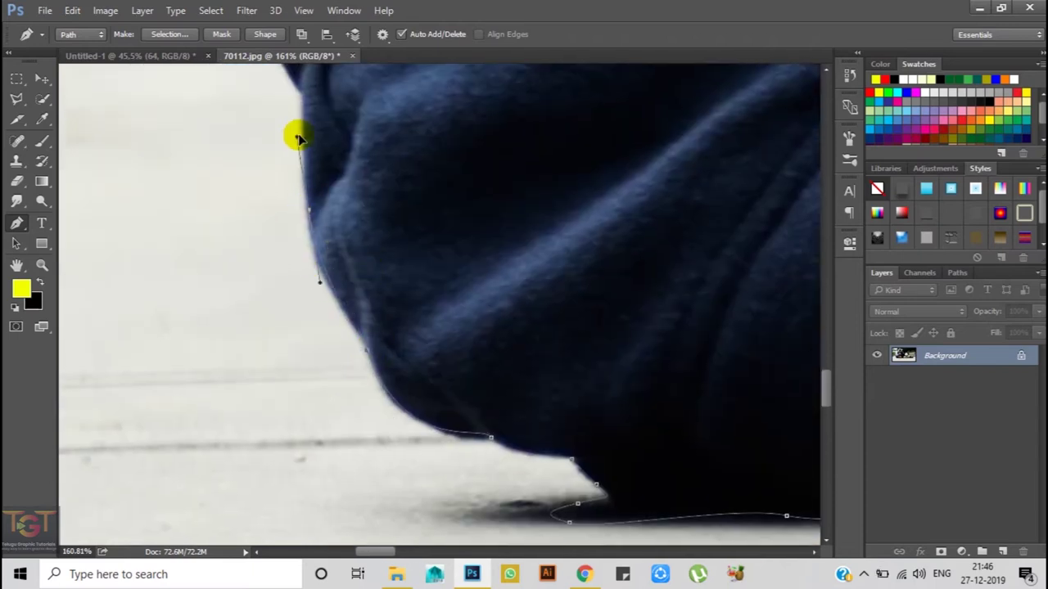
scroll(297, 134, up, 3)
drag(376, 250, 375, 290)
mouse_move(412, 382)
mouse_down()
mouse_move(420, 394)
mouse_move(390, 253)
mouse_move(423, 230)
mouse_up()
scroll(459, 238, up, 2)
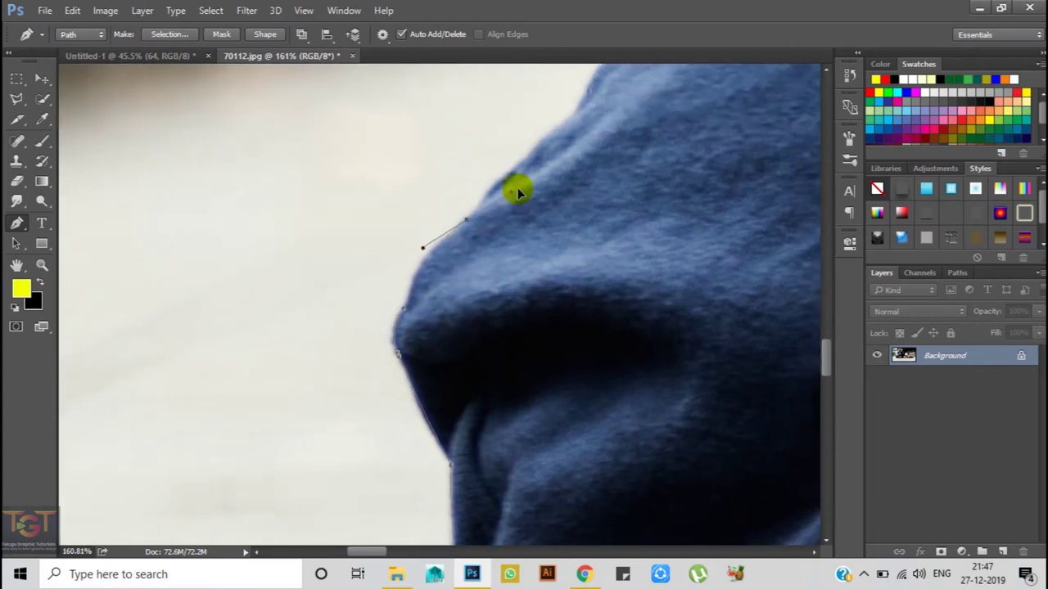
drag(475, 205, 461, 303)
click(487, 289)
click(531, 250)
click(551, 224)
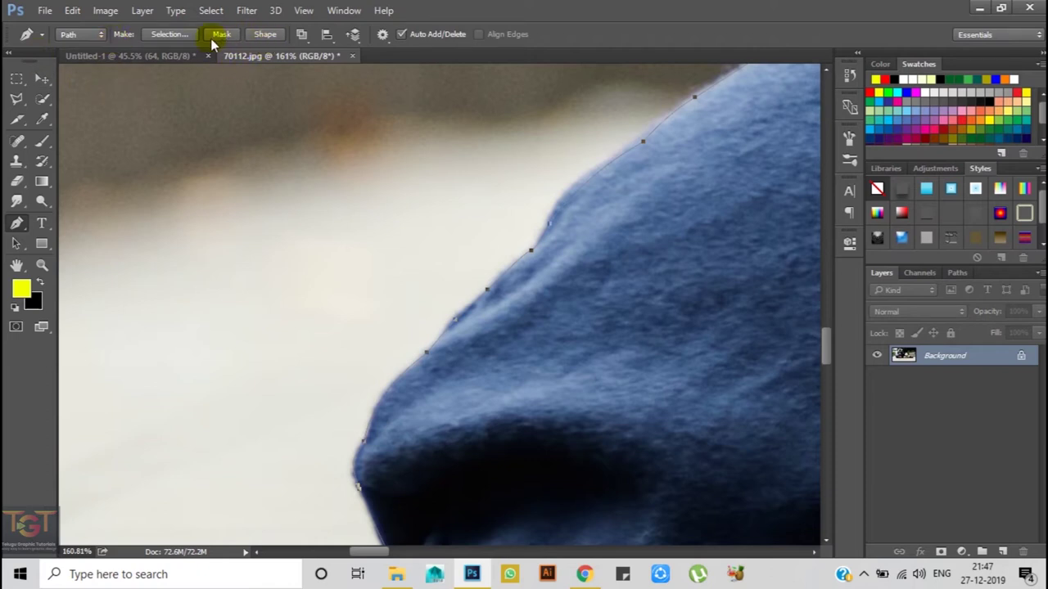
Convert the pen path around the lying man into a selection with Make Selection
click(174, 34)
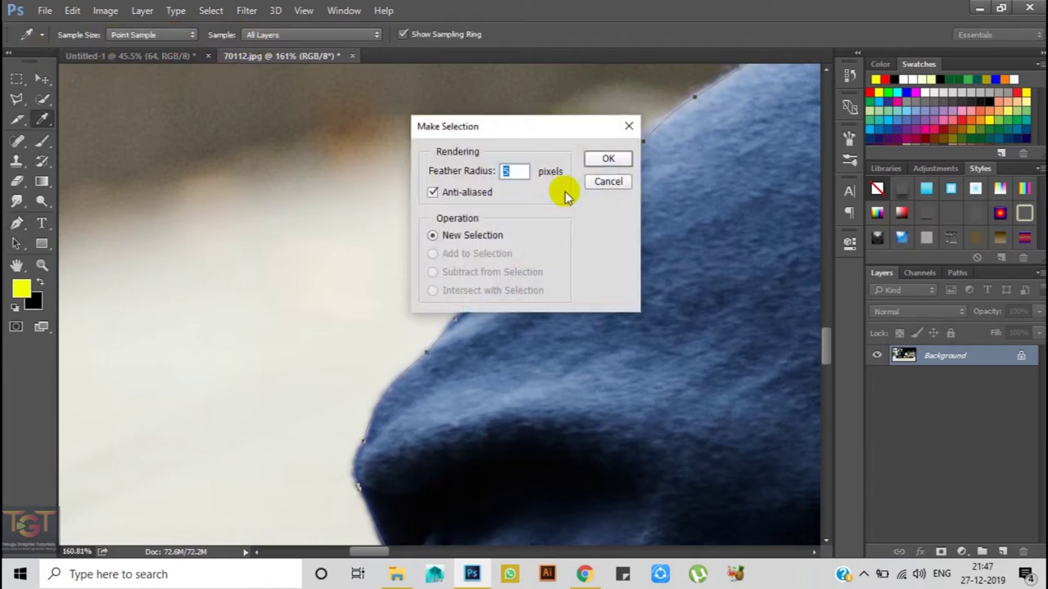
click(610, 158)
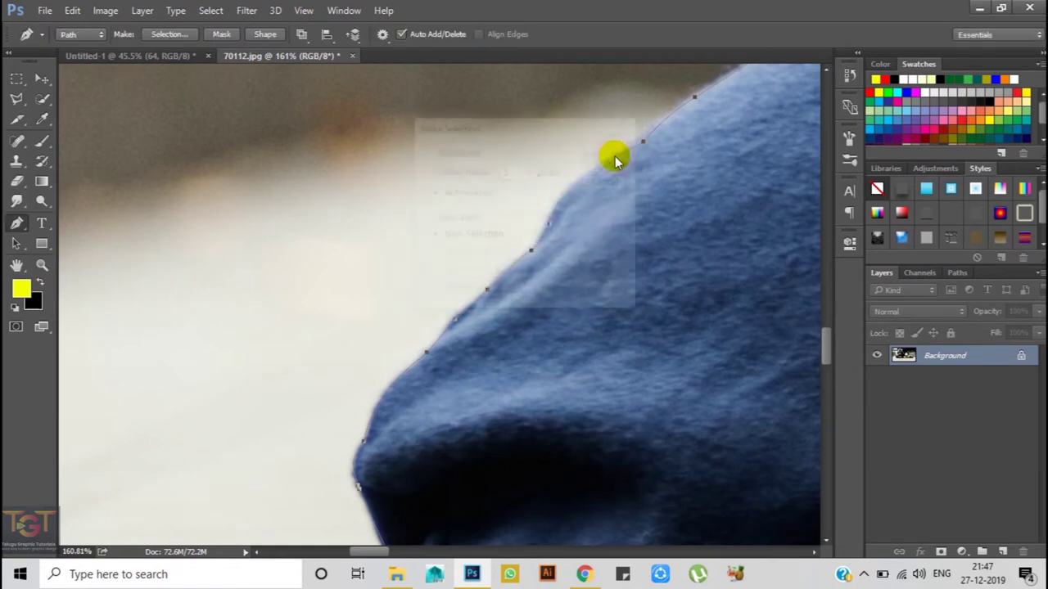
scroll(615, 215, down, 2)
scroll(605, 246, down, 2)
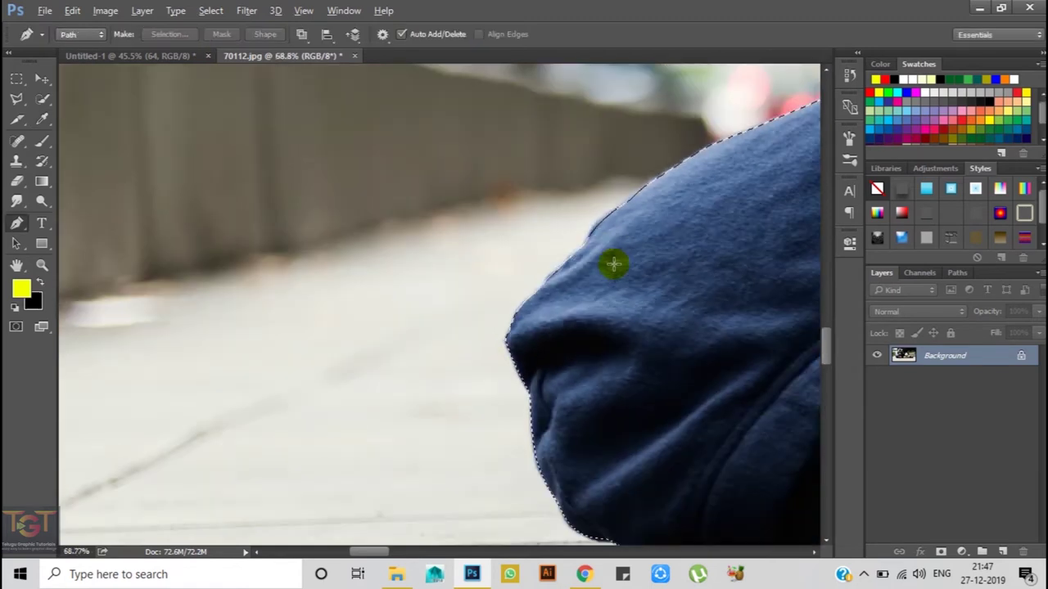
scroll(631, 270, down, 2)
scroll(634, 267, down, 1)
scroll(636, 269, down, 2)
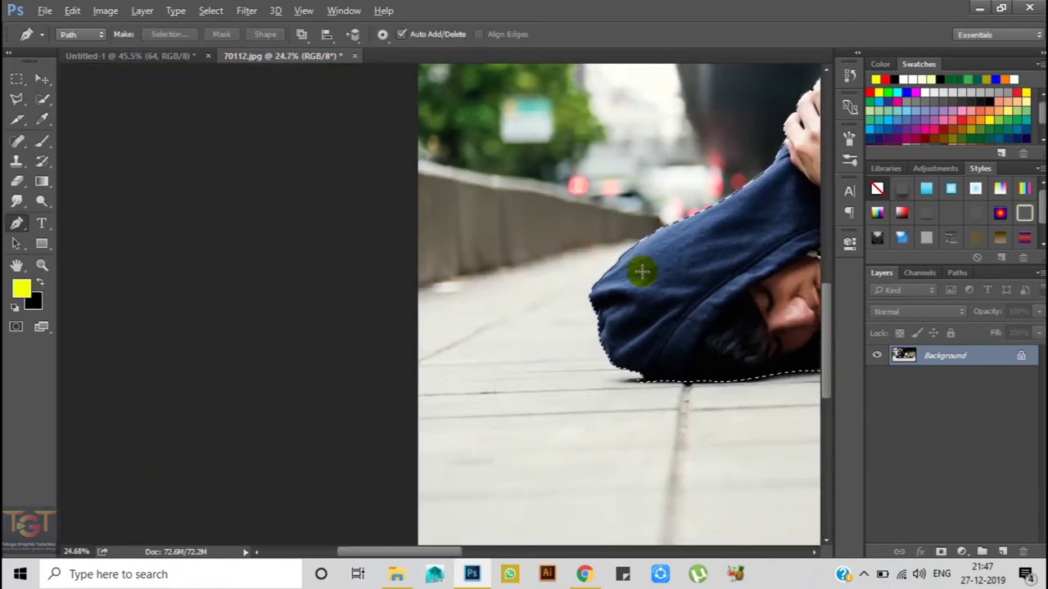
Add a layer mask hiding everything outside the man, then start dragging the cutout toward the tunnel document
drag(718, 284, 209, 272)
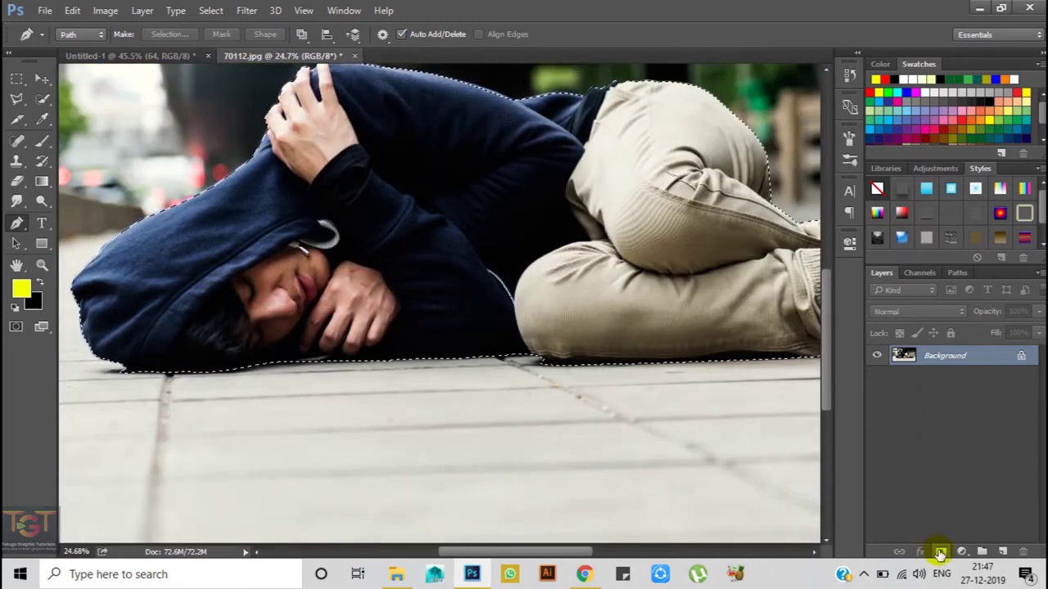
click(939, 553)
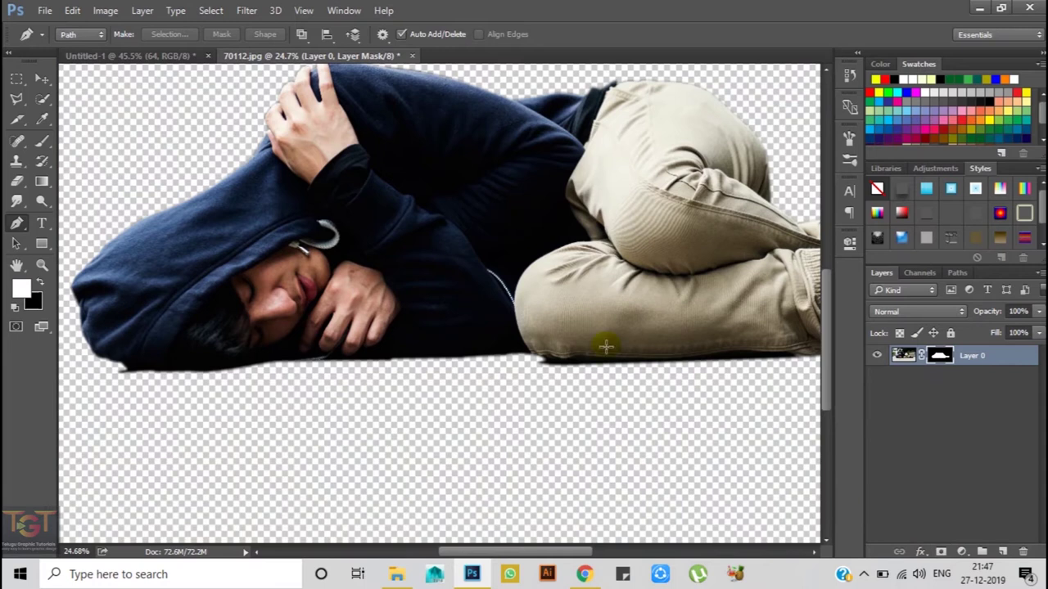
scroll(436, 300, down, 1)
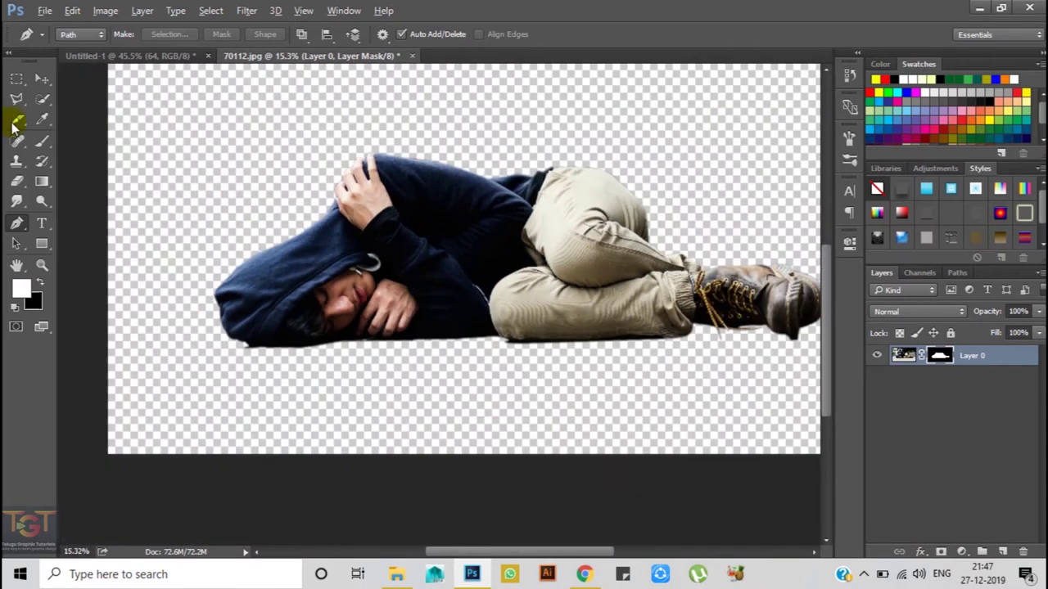
scroll(414, 222, down, 1)
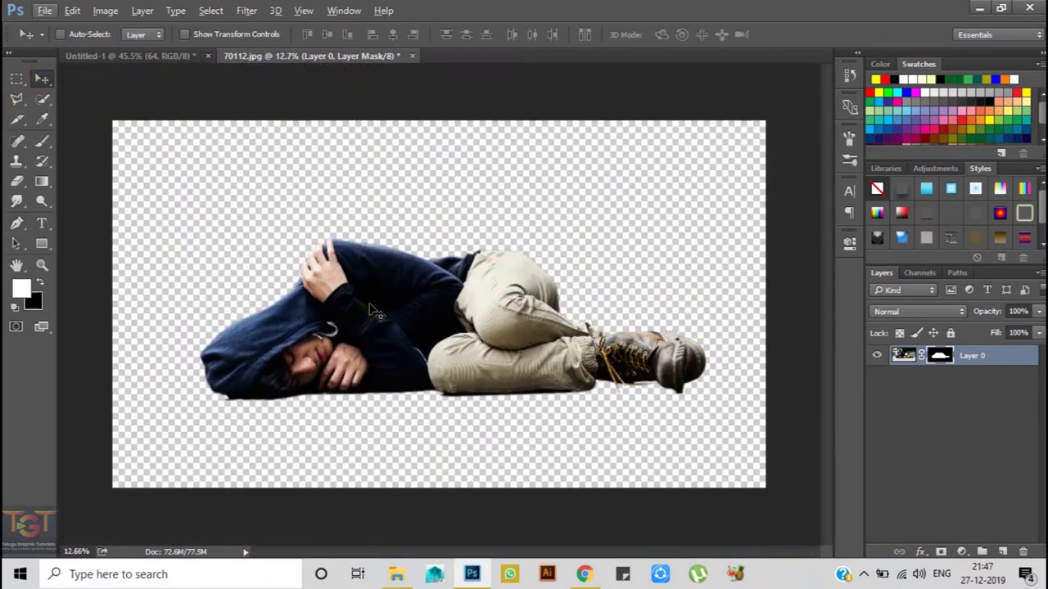
drag(354, 256, 354, 311)
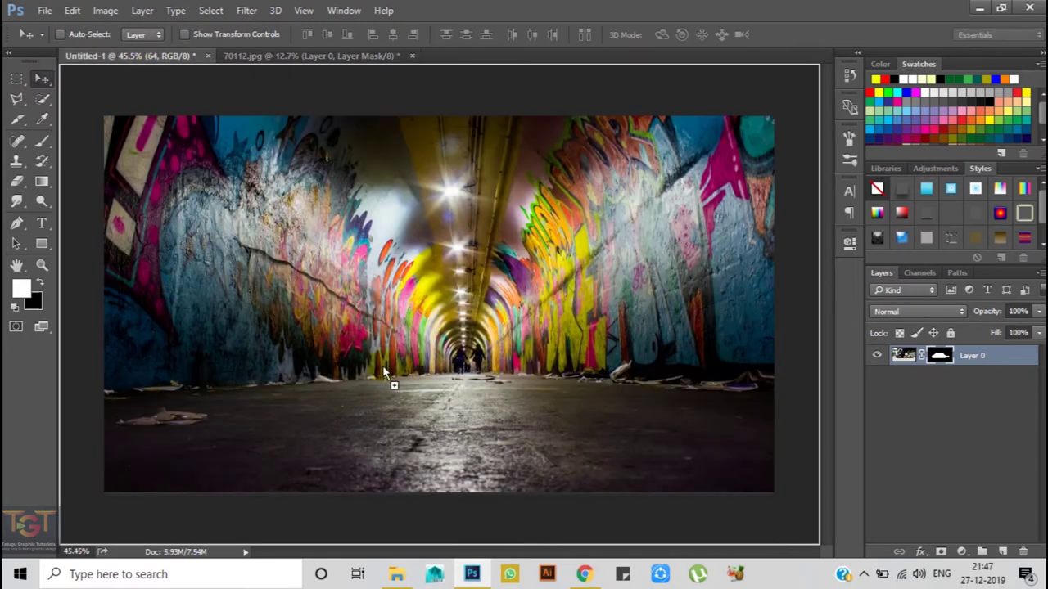
Drop the masked man into Untitled-1 as Layer 1 and convert it to a Smart Object
drag(355, 311, 385, 372)
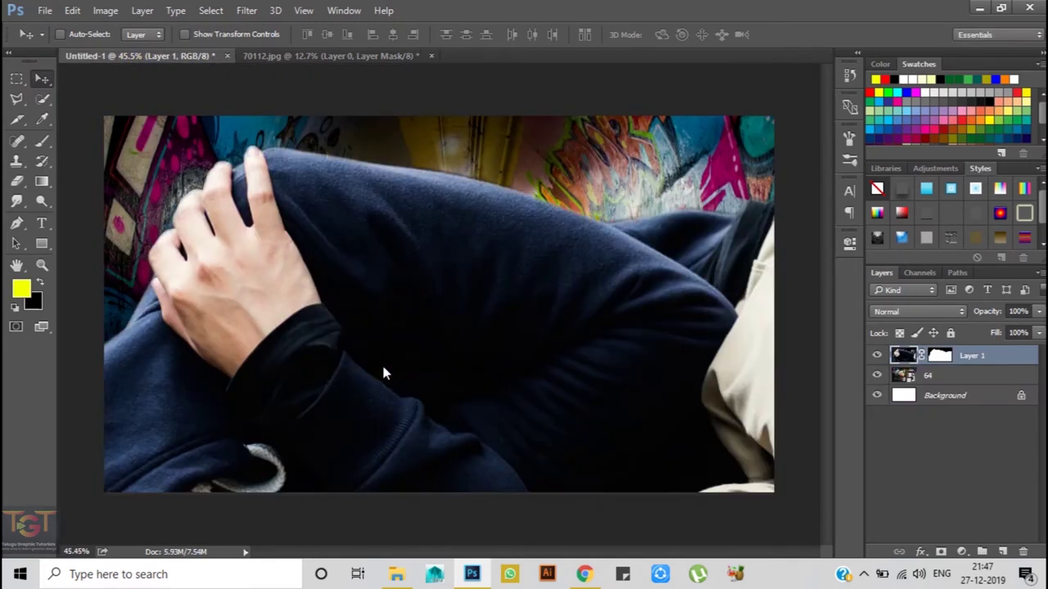
right_click(989, 354)
click(751, 260)
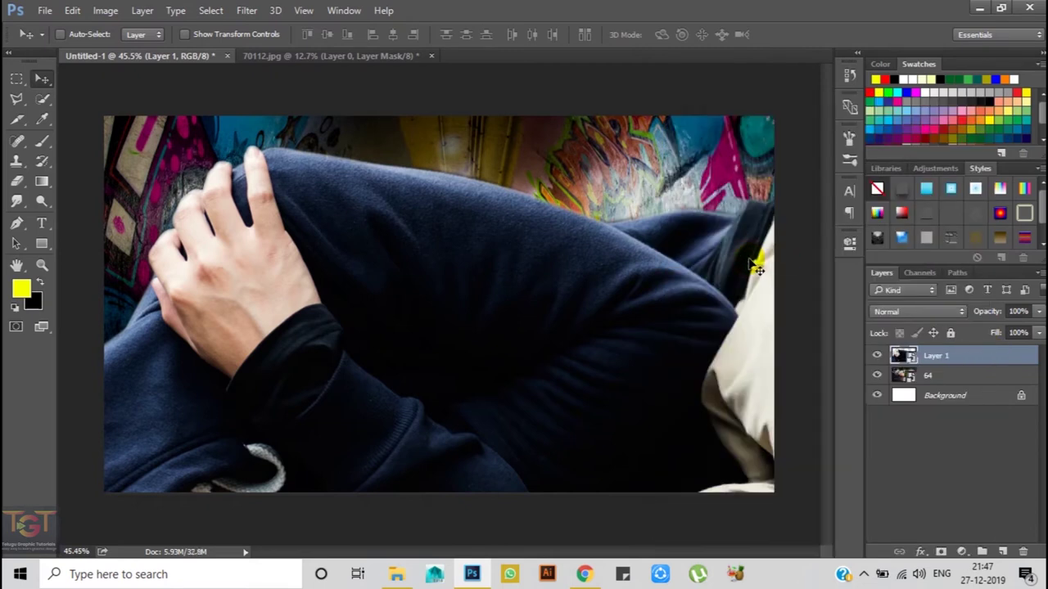
key(ctrl+t)
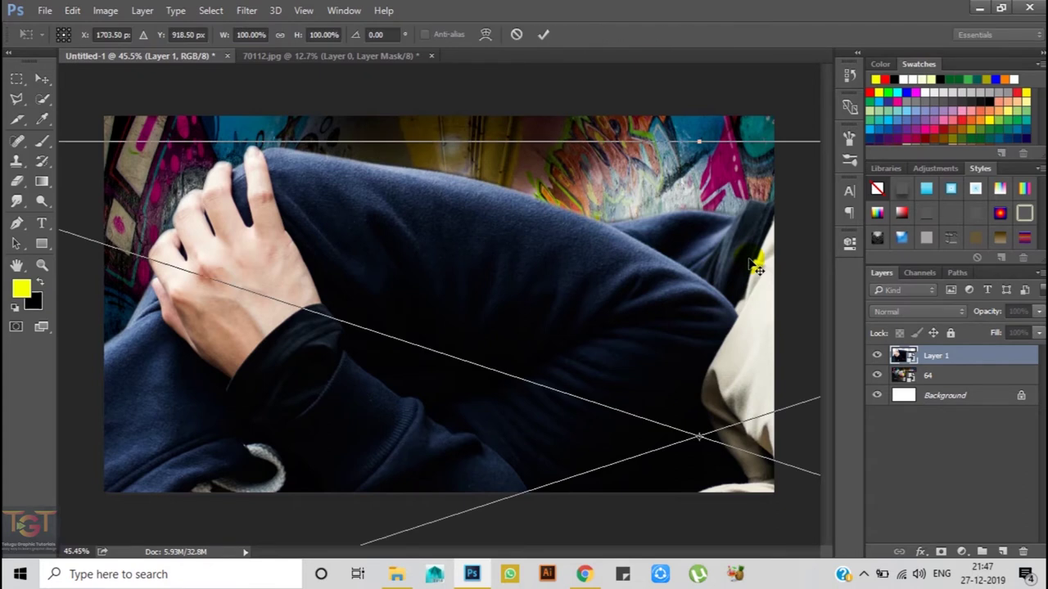
Shrink the man layer with Free Transform to roughly a quarter of its size
key(ctrl+minus)
scroll(409, 237, down, 2)
scroll(311, 217, down, 2)
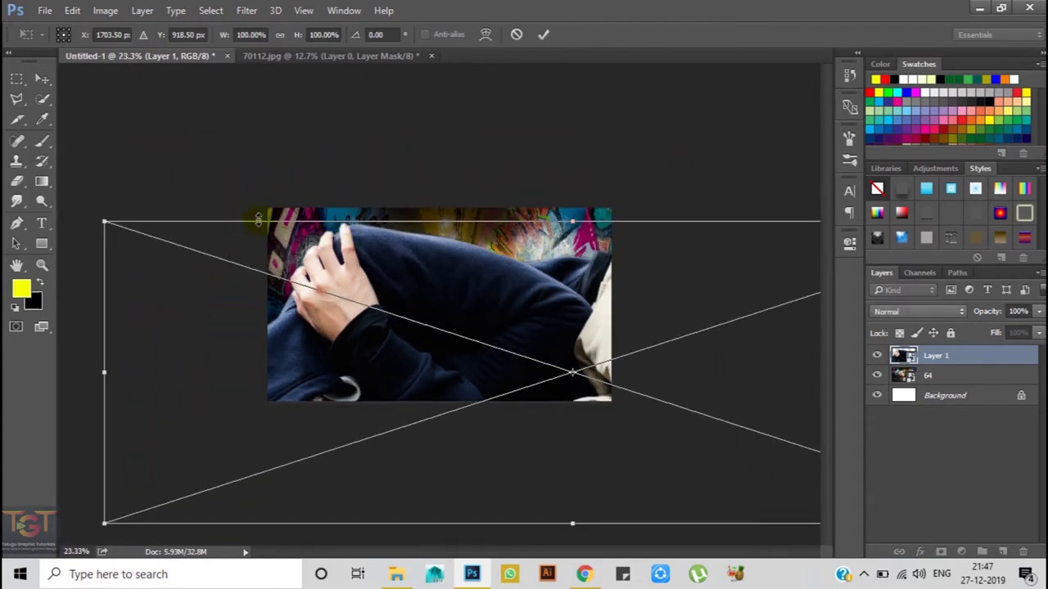
scroll(205, 230, down, 2)
drag(161, 235, 376, 281)
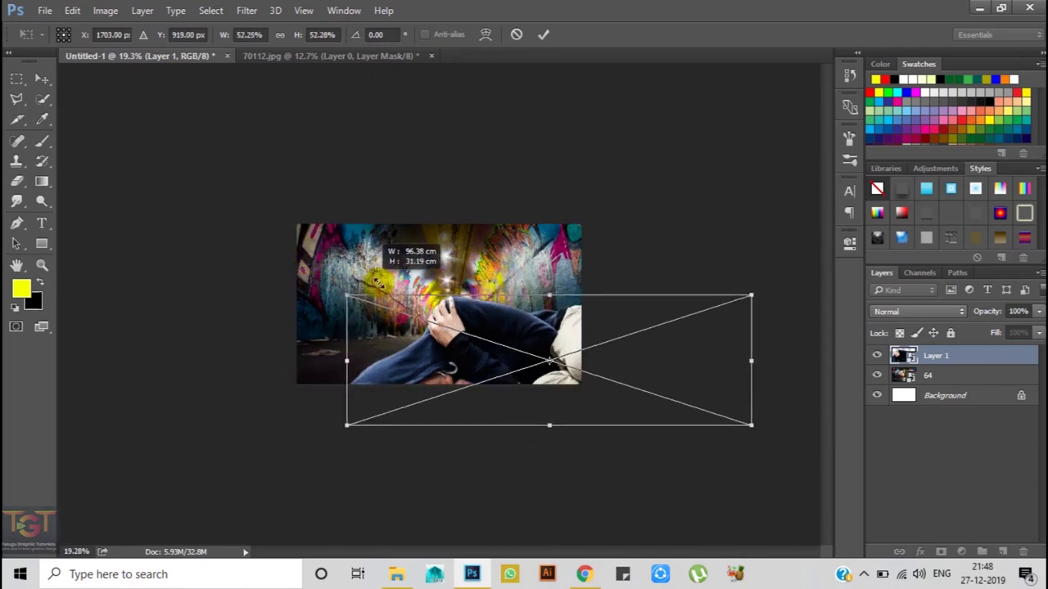
drag(376, 280, 487, 317)
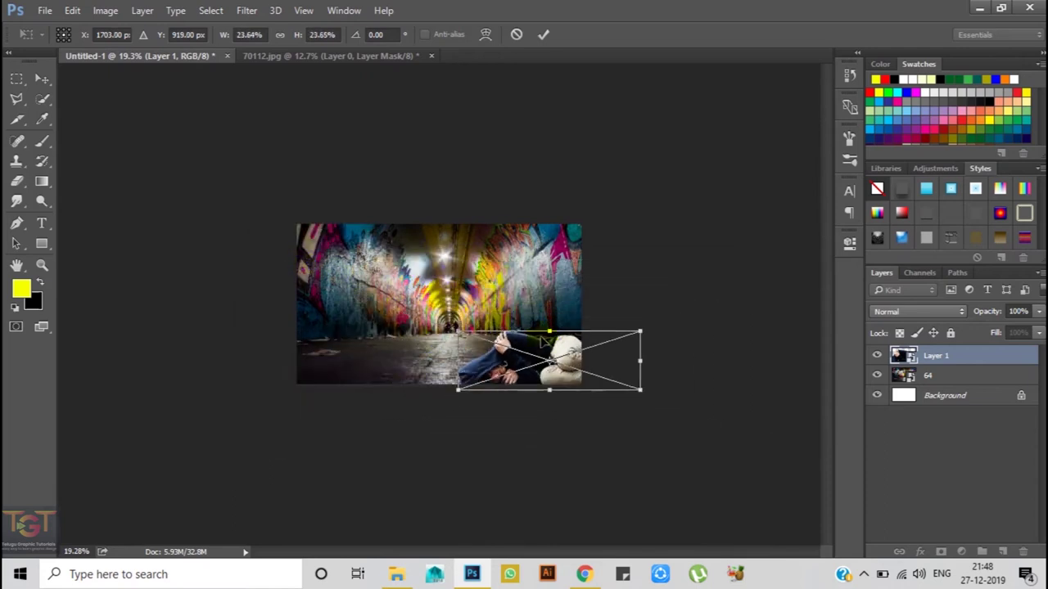
scroll(544, 342, up, 1)
scroll(544, 342, up, 1)
Scale the man to about 17% and commit him on the tunnel floor left of centre
drag(543, 372, 434, 308)
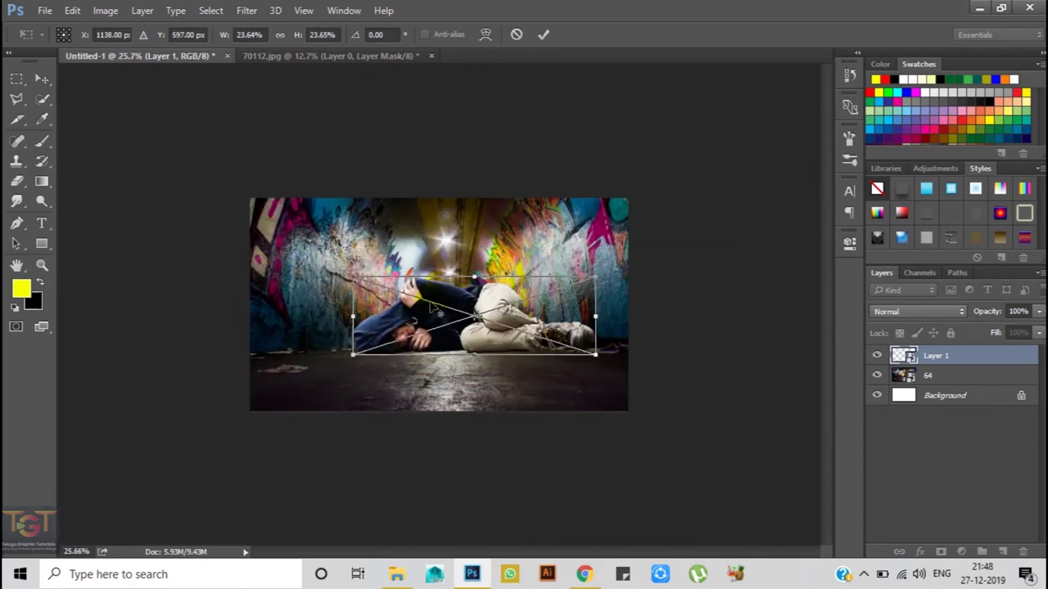
scroll(438, 310, up, 2)
drag(314, 262, 361, 281)
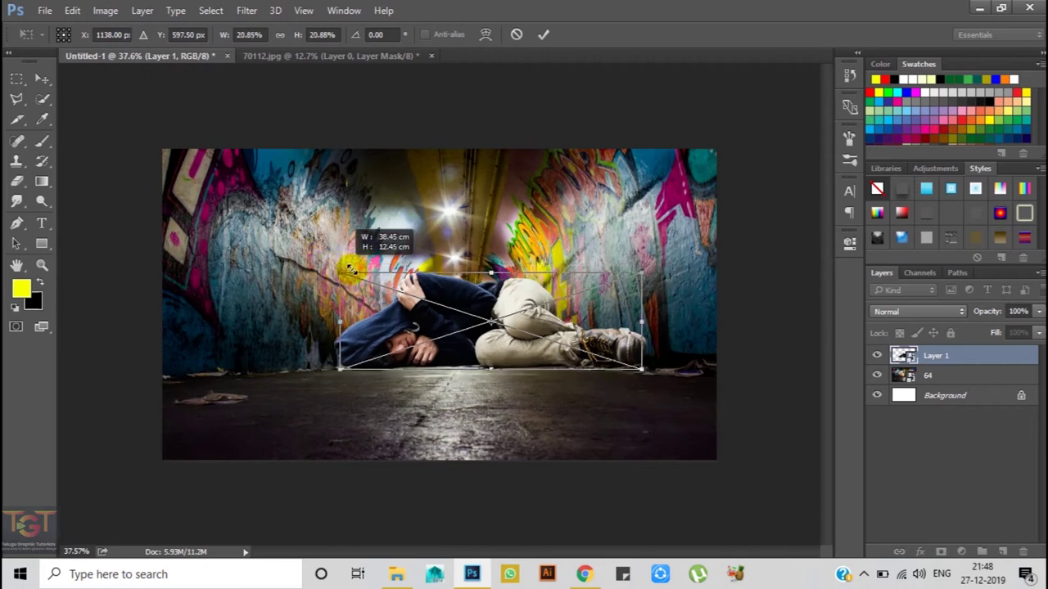
drag(435, 303, 390, 347)
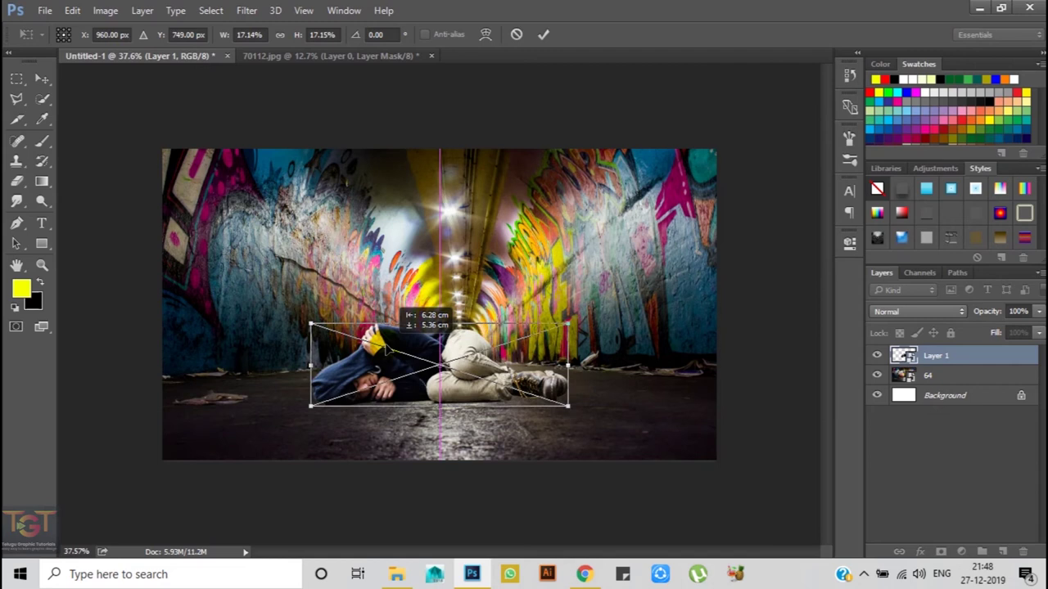
drag(390, 347, 359, 352)
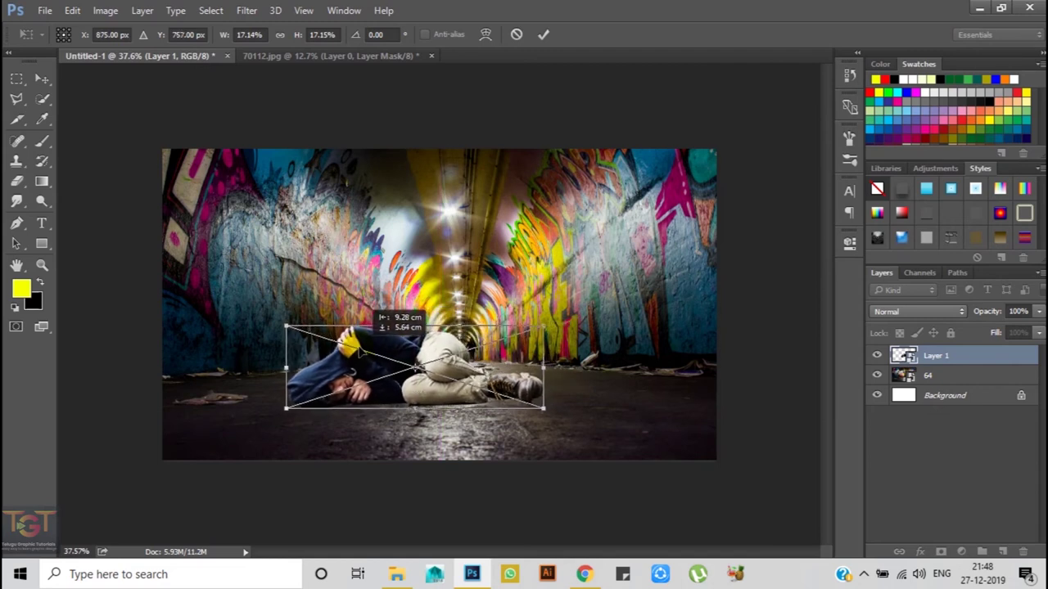
drag(360, 352, 356, 348)
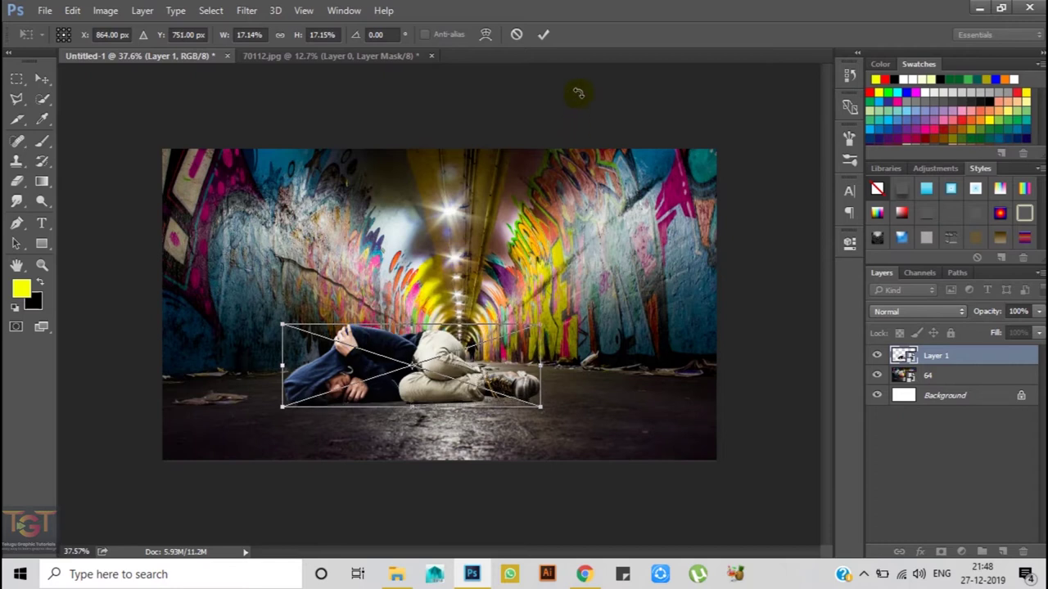
click(544, 34)
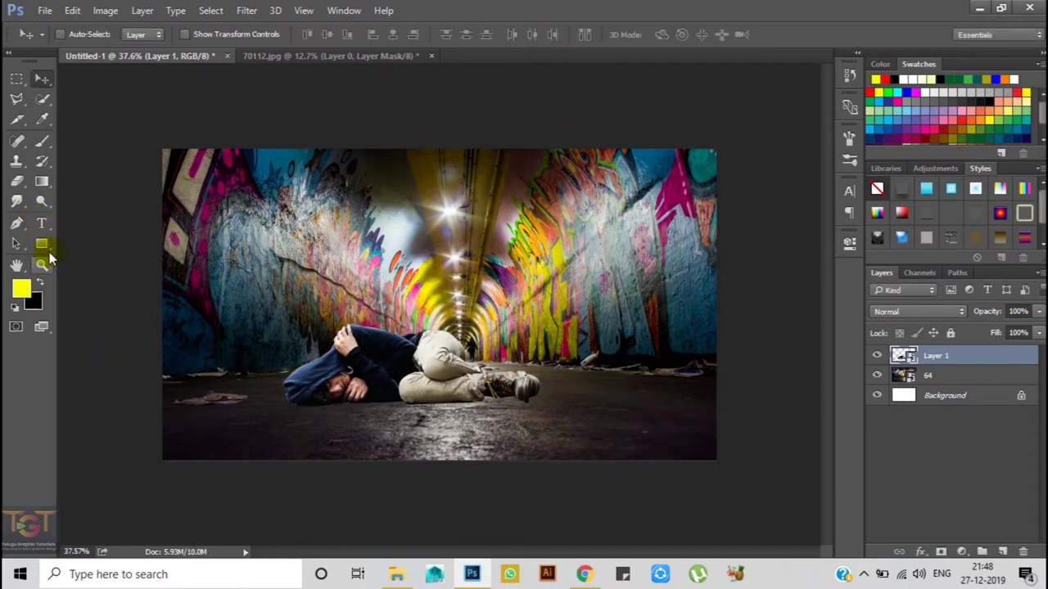
click(19, 224)
Zoom in and start a pen path along the ground under the man's head
scroll(306, 429, up, 3)
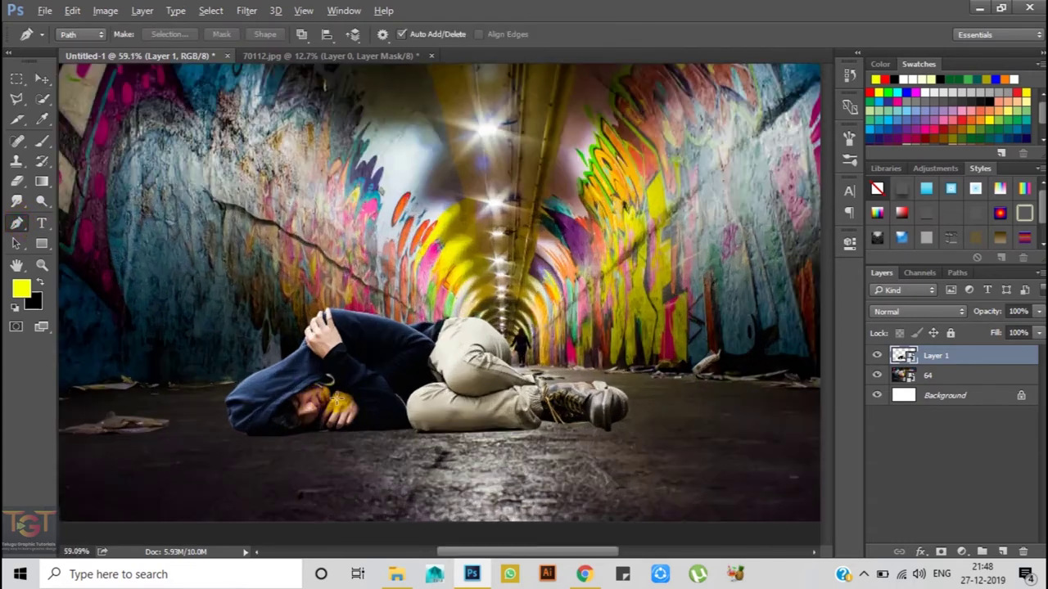
scroll(322, 423, up, 1)
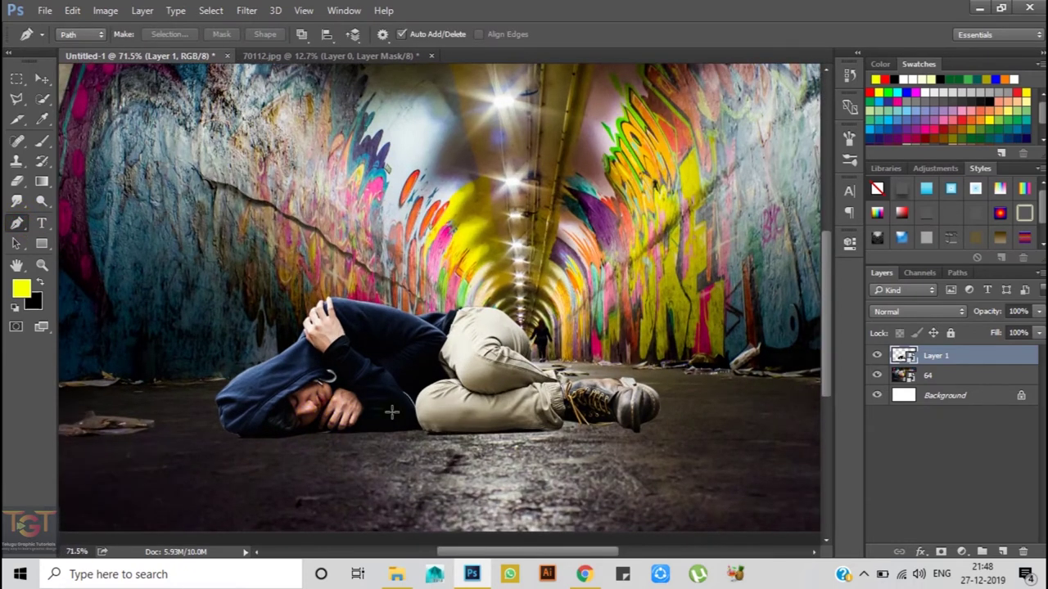
scroll(393, 414, up, 1)
scroll(397, 417, up, 2)
click(332, 407)
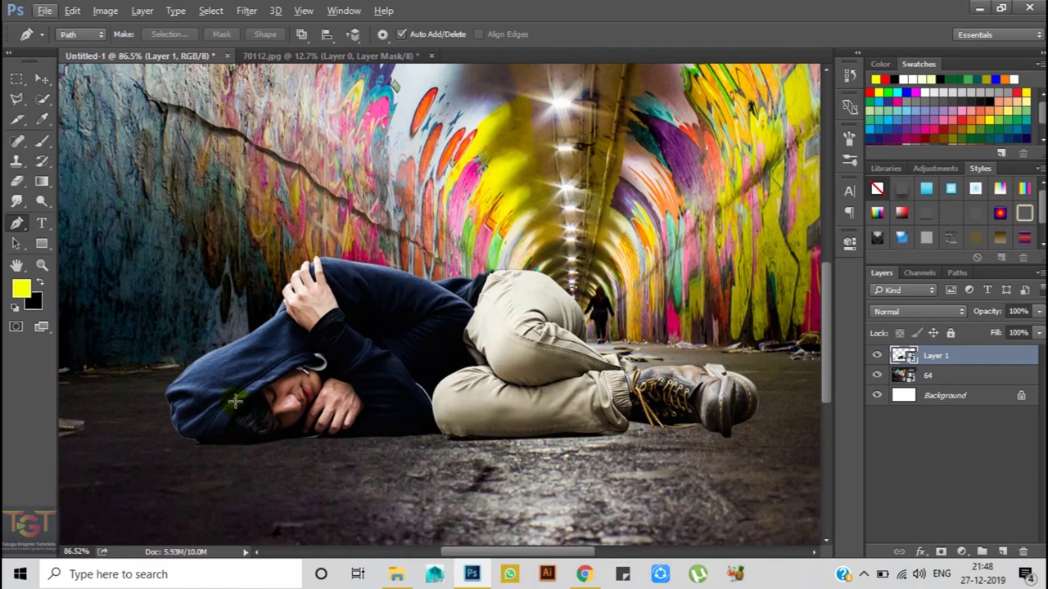
scroll(592, 445, up, 2)
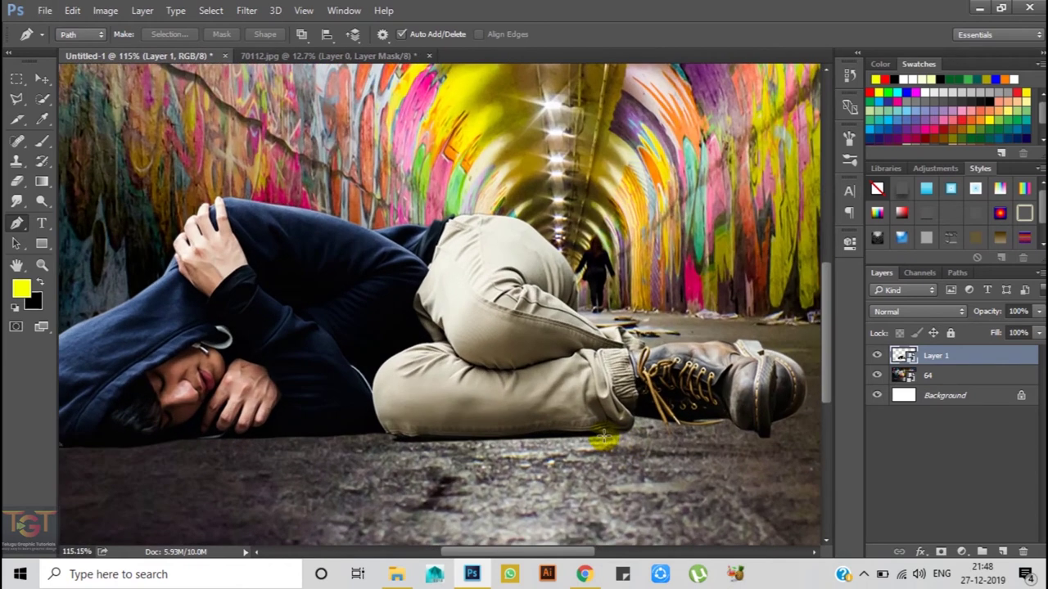
scroll(491, 436, up, 1)
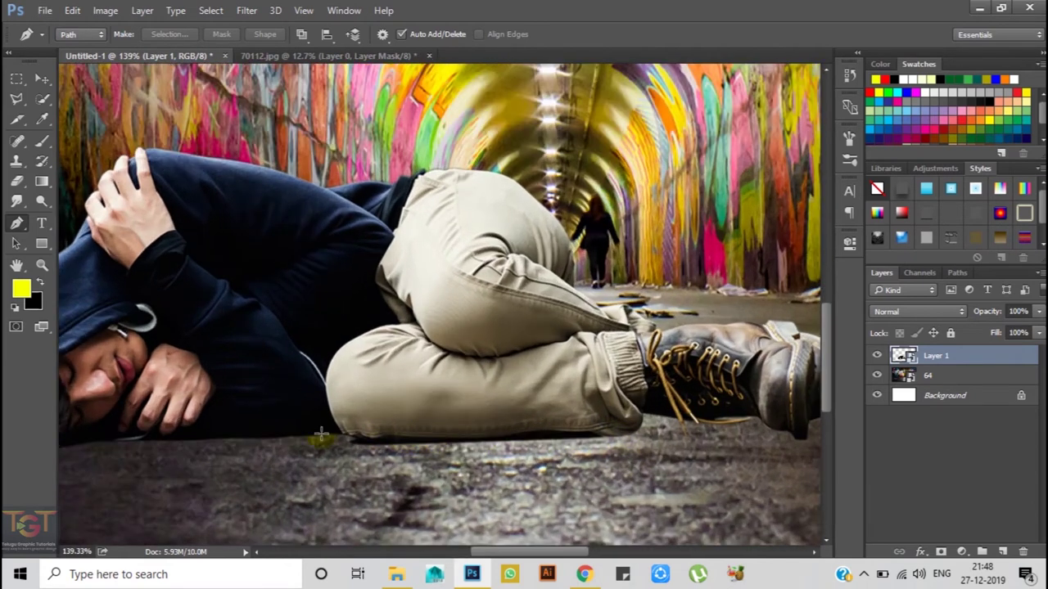
drag(406, 402, 485, 403)
click(388, 413)
click(580, 417)
Extend the path under the man's legs and turn it into a yellow-filled shape
scroll(678, 429, right, 5)
click(639, 417)
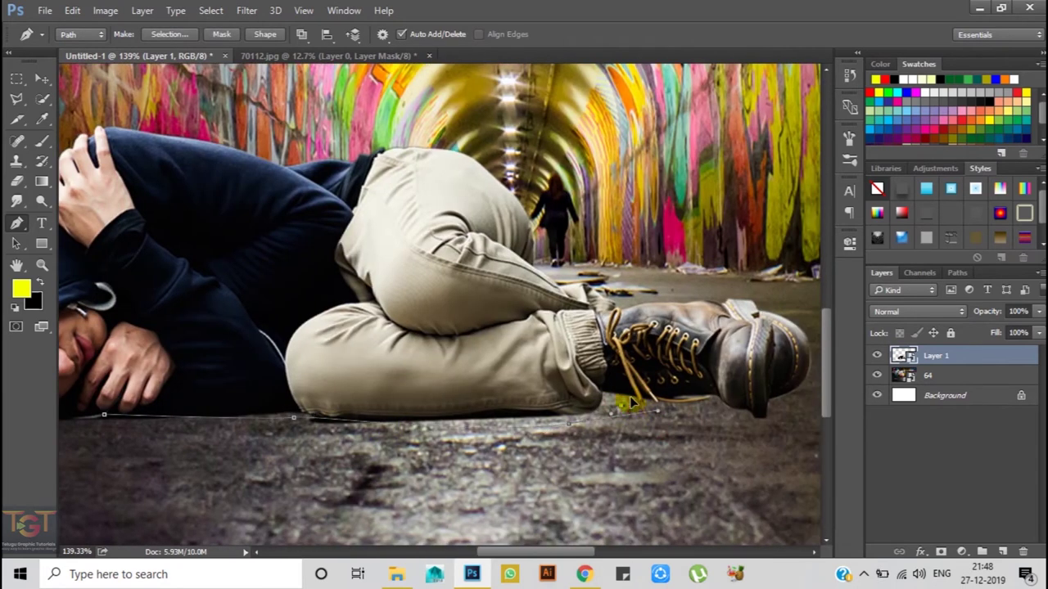
scroll(725, 363, left, 5)
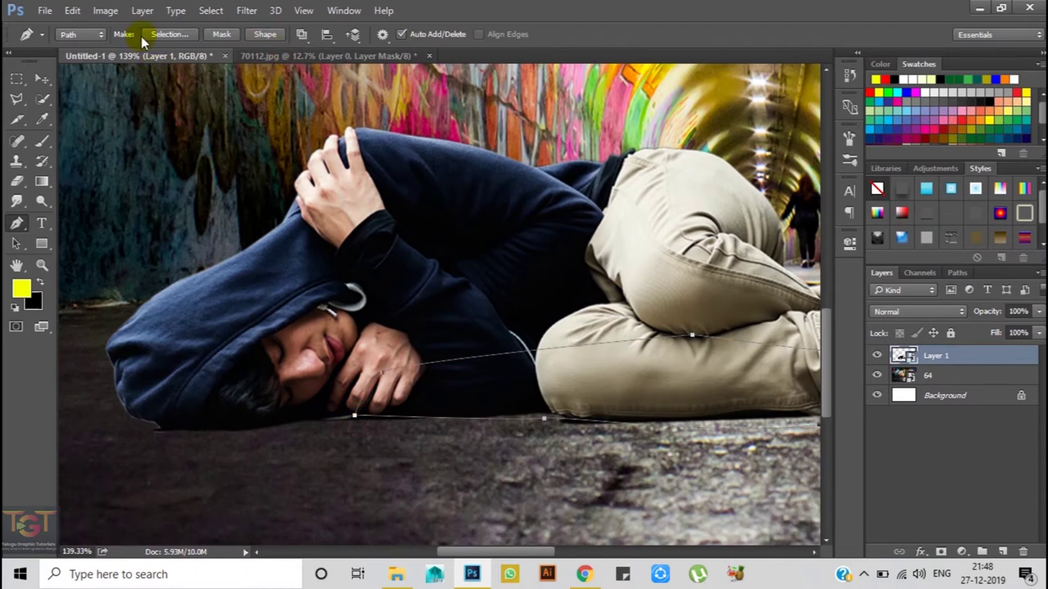
click(260, 36)
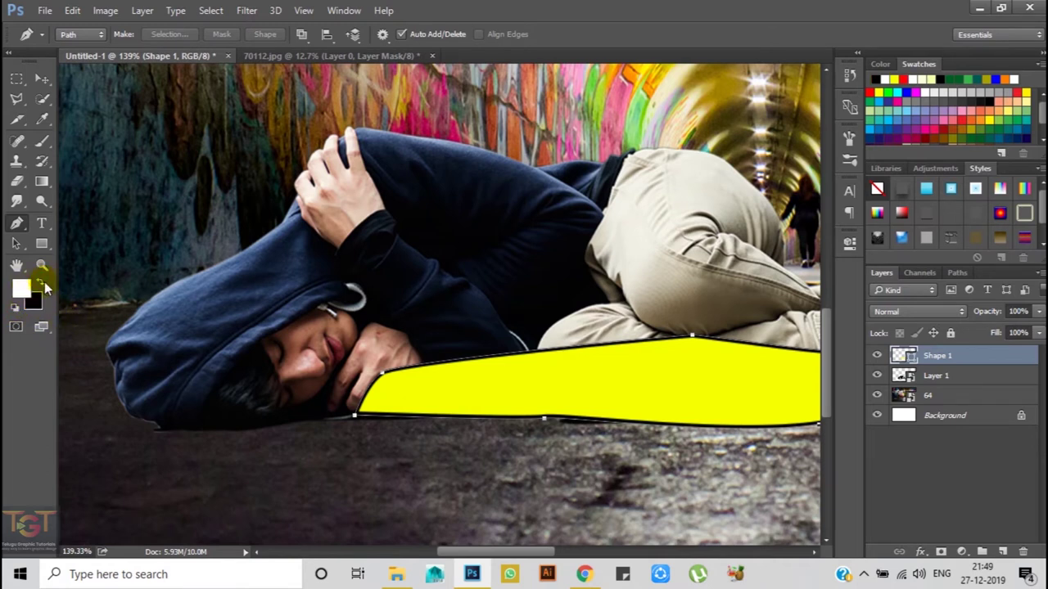
Fill the ground shape beneath the man with solid black using Ctrl+Backspace
key(ctrl+BackSpace)
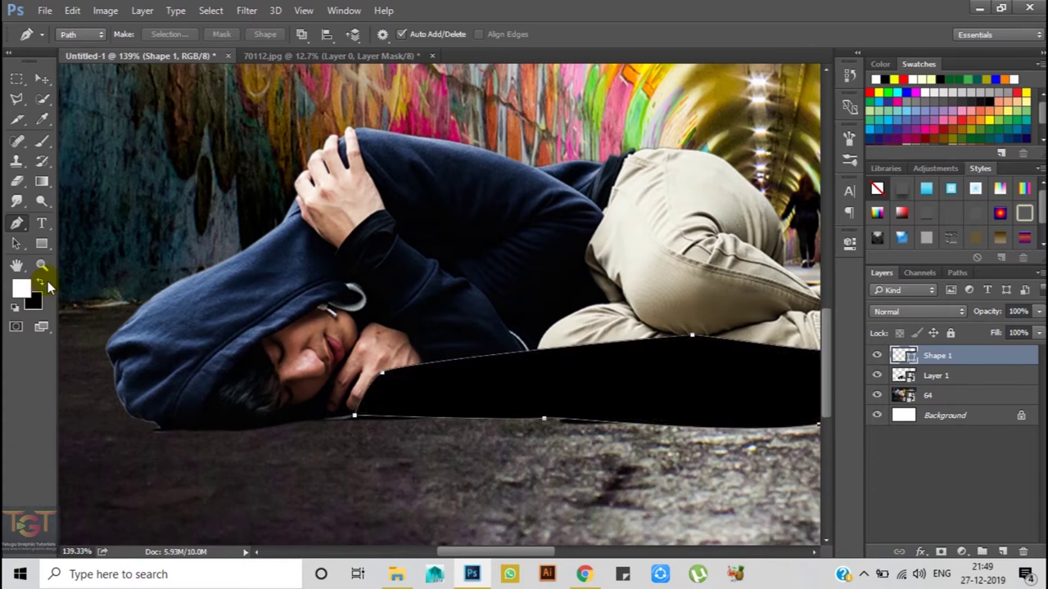
key(ctrl+z)
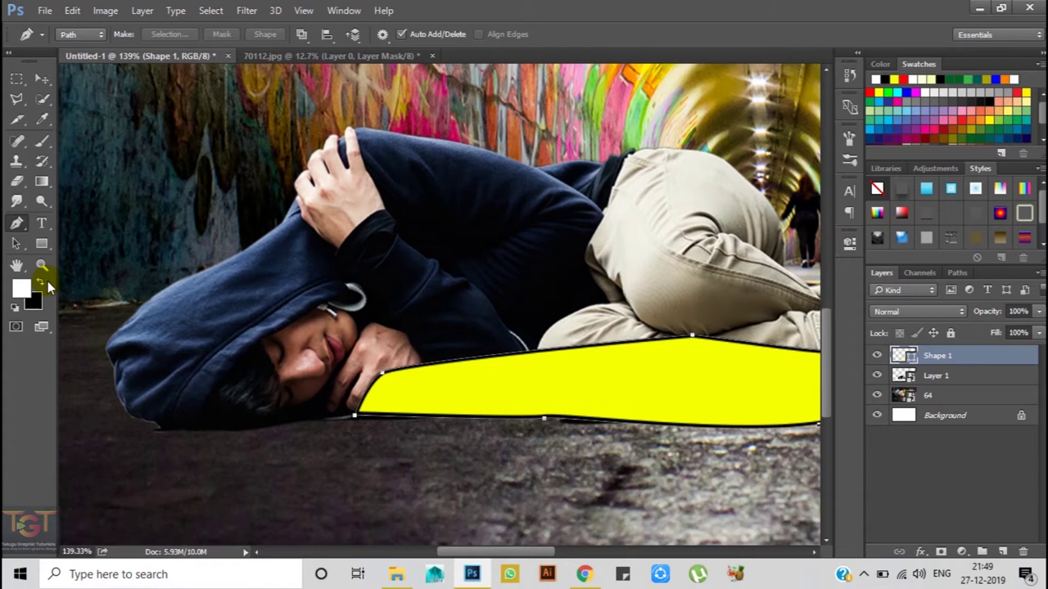
key(ctrl+BackSpace)
key(v)
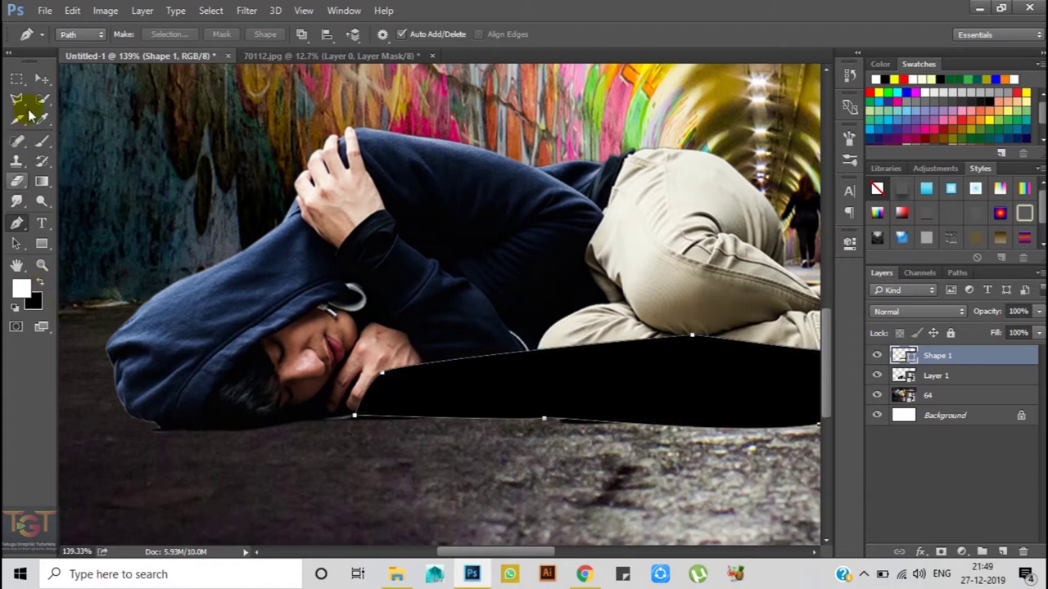
scroll(61, 246, down, 2)
drag(393, 275, 393, 311)
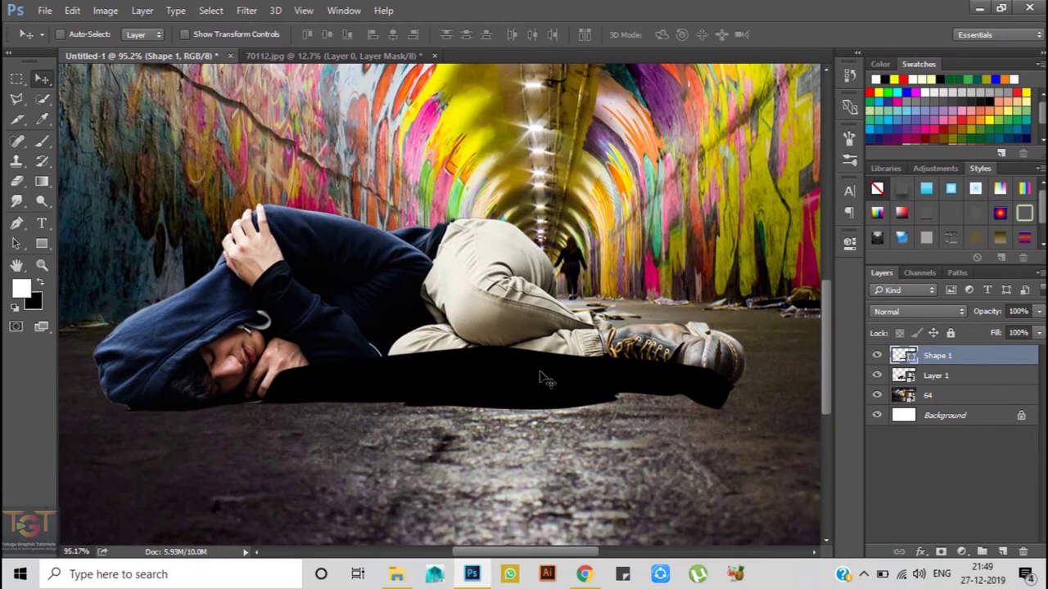
Convert the black shape to a smart object and apply a 15-pixel Gaussian Blur
click(247, 11)
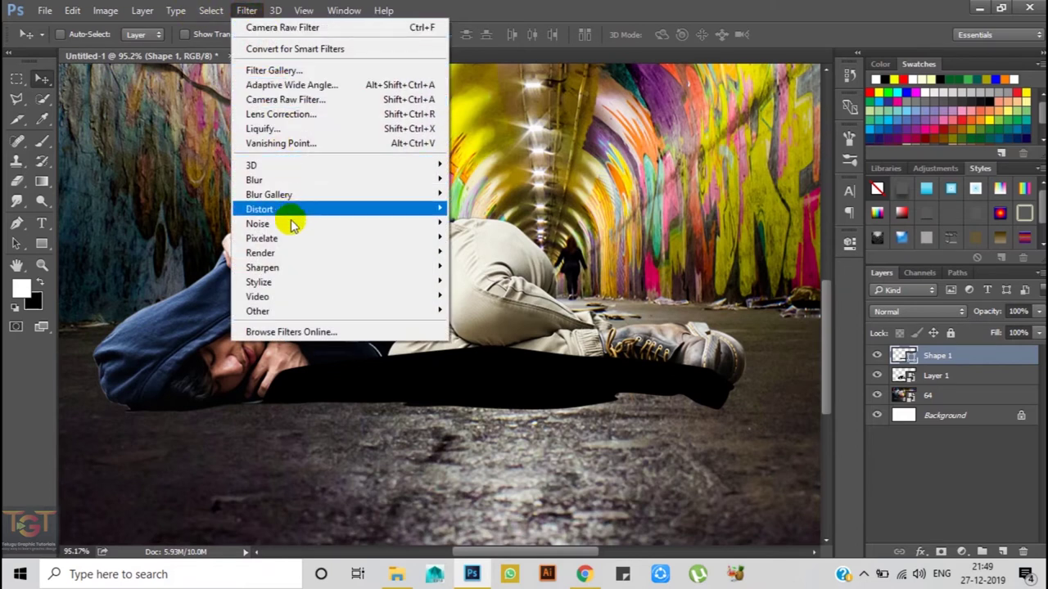
mouse_move(255, 180)
click(490, 238)
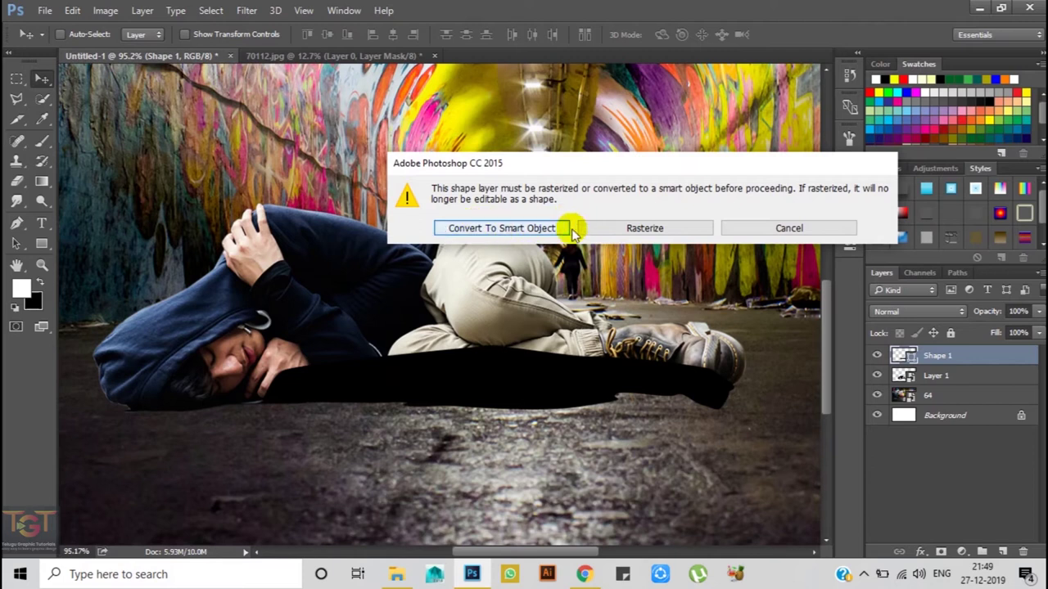
click(503, 229)
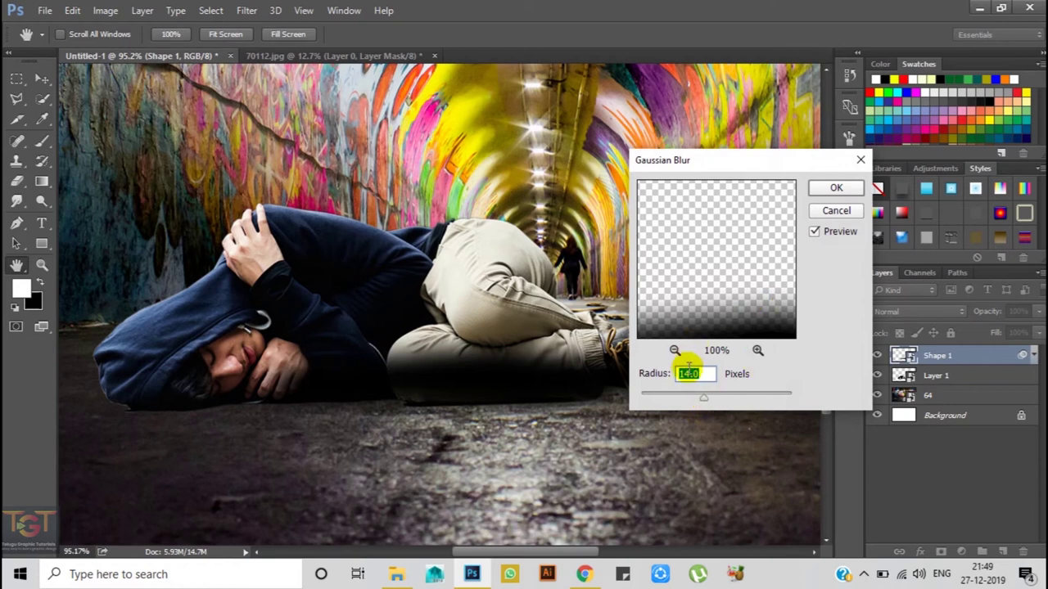
text(15)
click(834, 187)
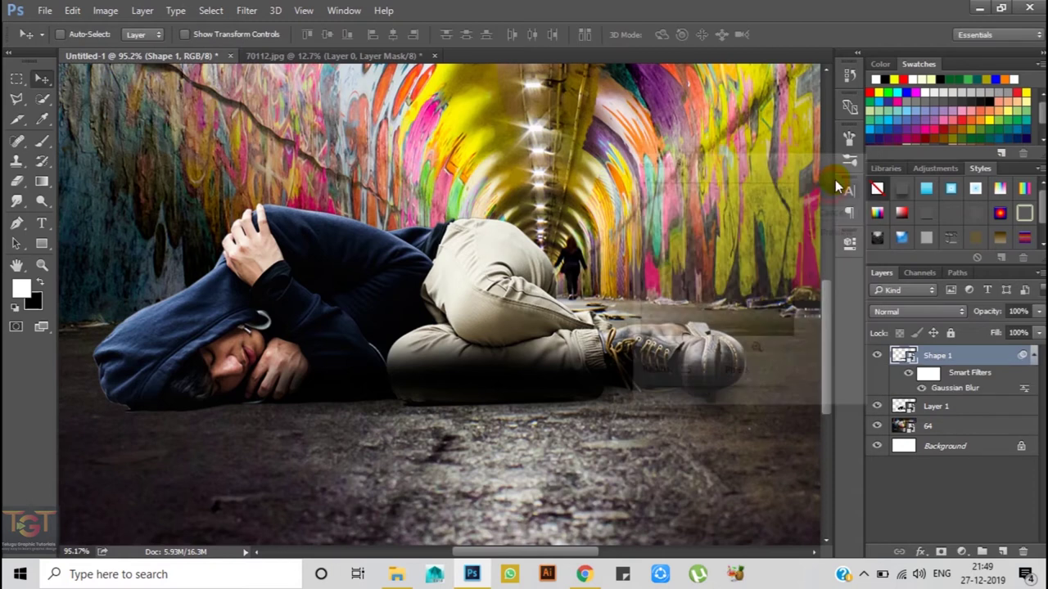
click(1033, 358)
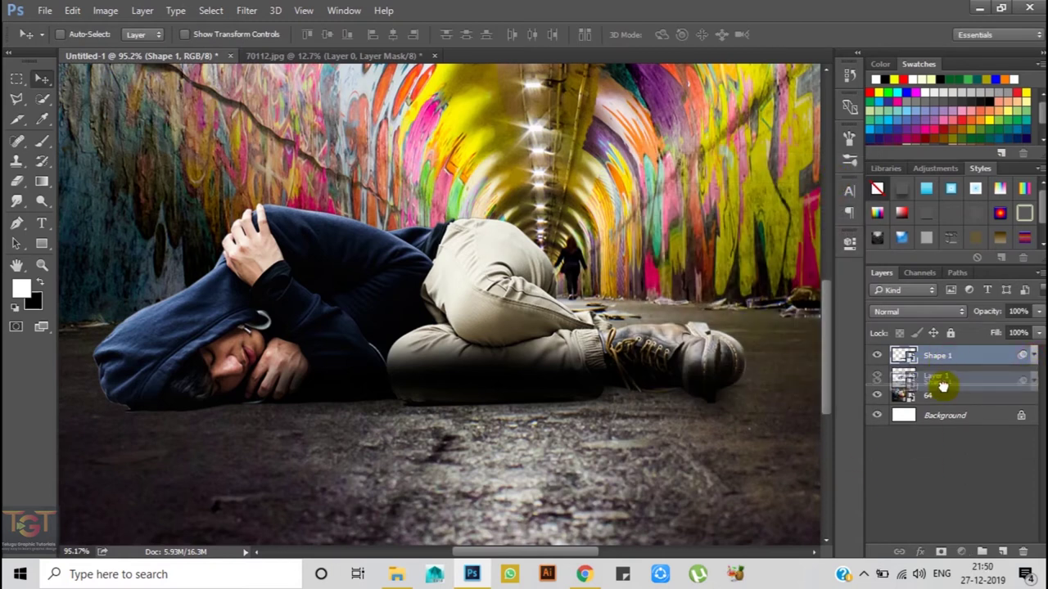
Move the shadow layer below the man, flatten it with Free Transform, and nudge it underneath him
drag(943, 360, 941, 392)
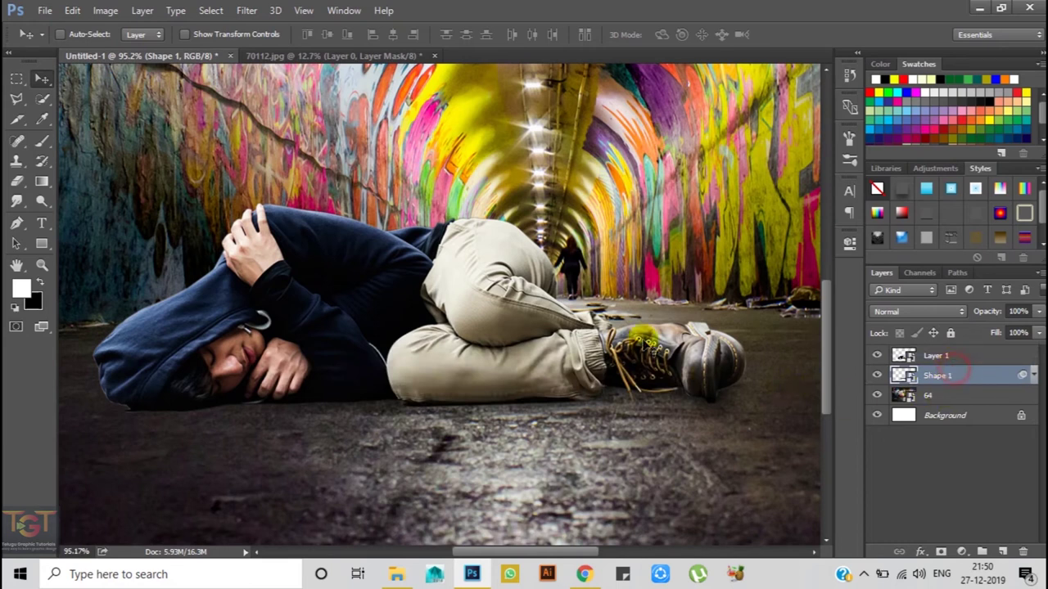
key(ctrl+t)
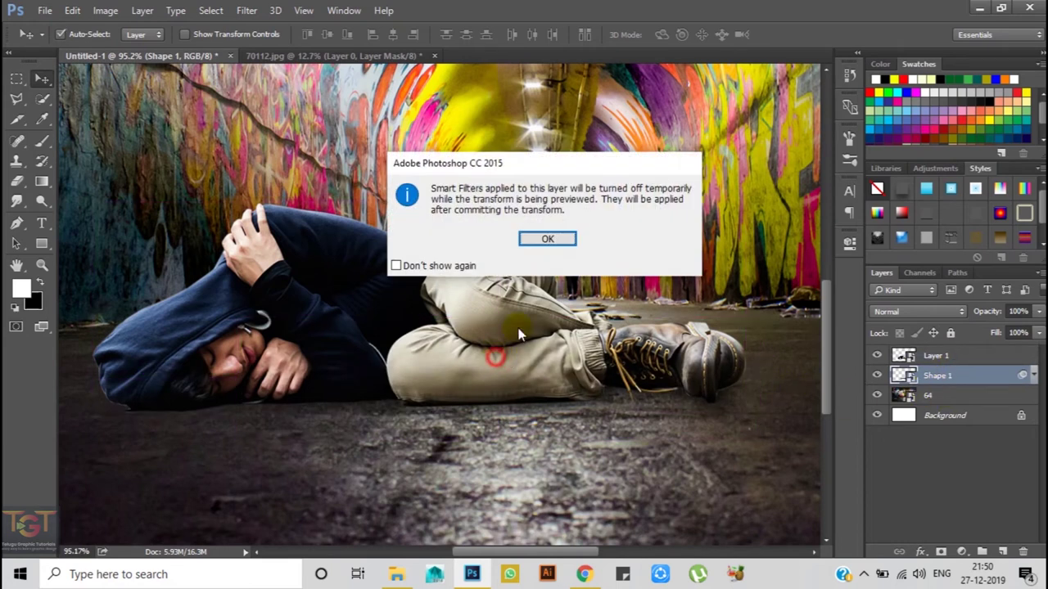
click(546, 239)
drag(503, 356, 517, 375)
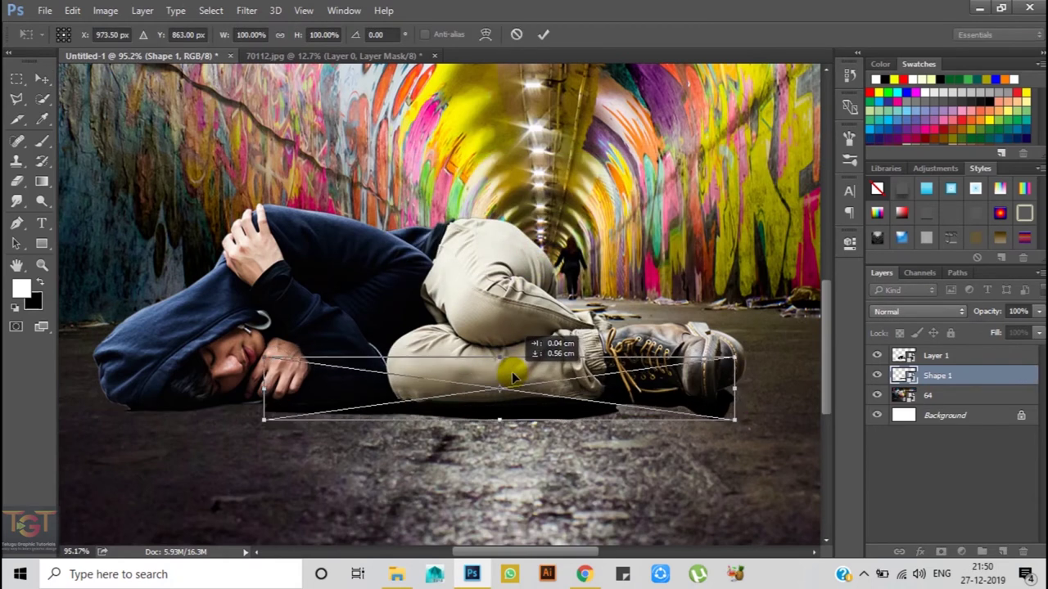
drag(518, 375, 514, 383)
click(545, 38)
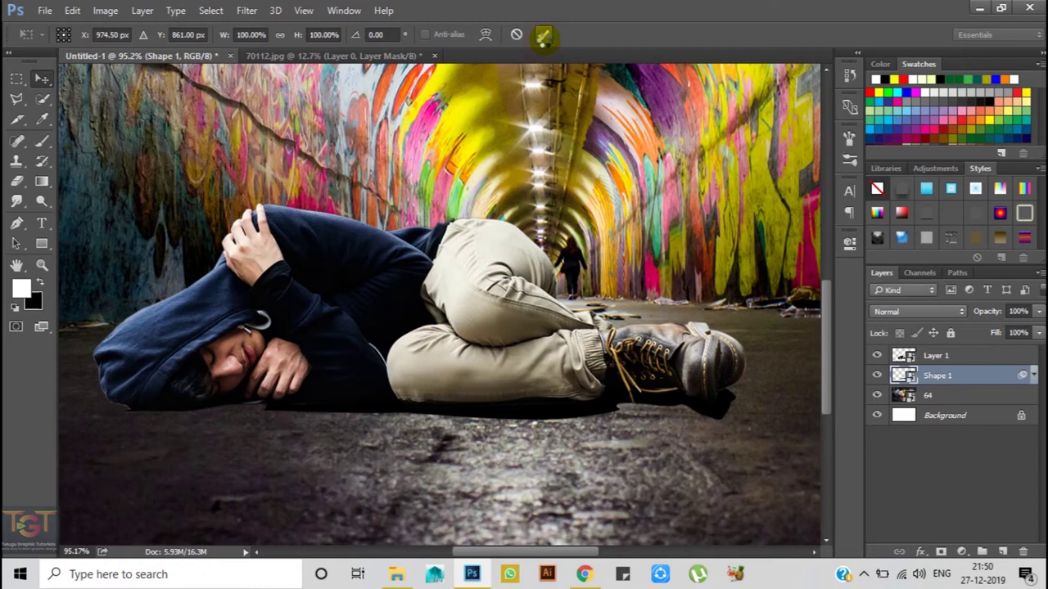
drag(612, 405, 613, 411)
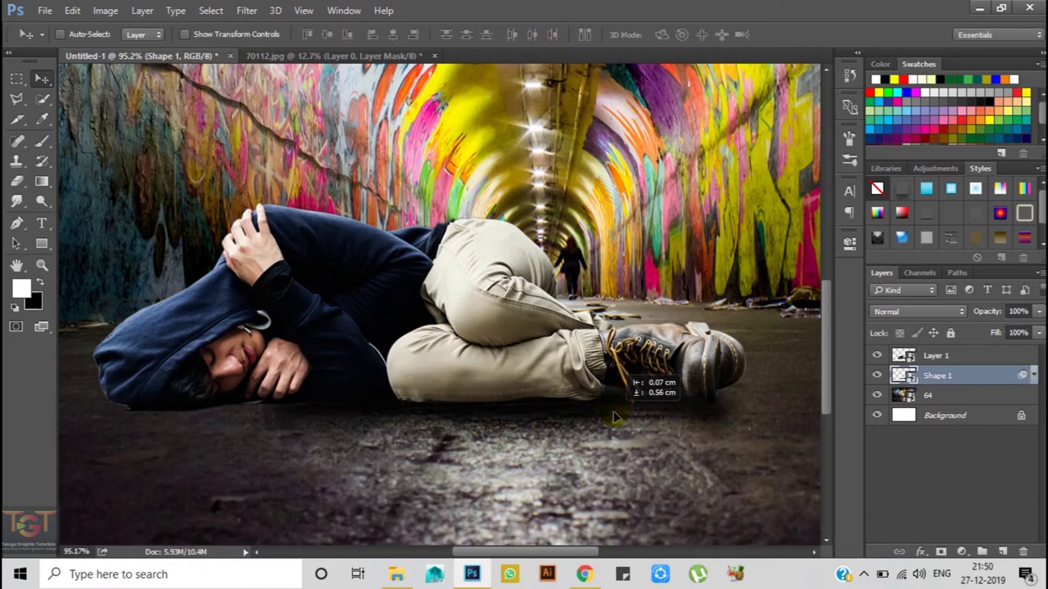
drag(614, 411, 623, 410)
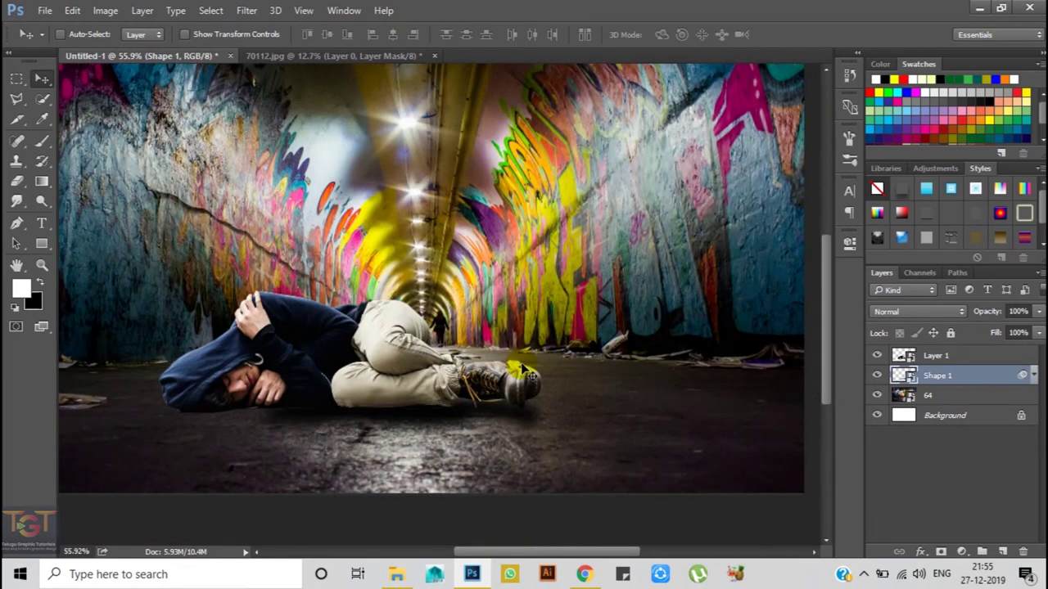
key(alt+Tab)
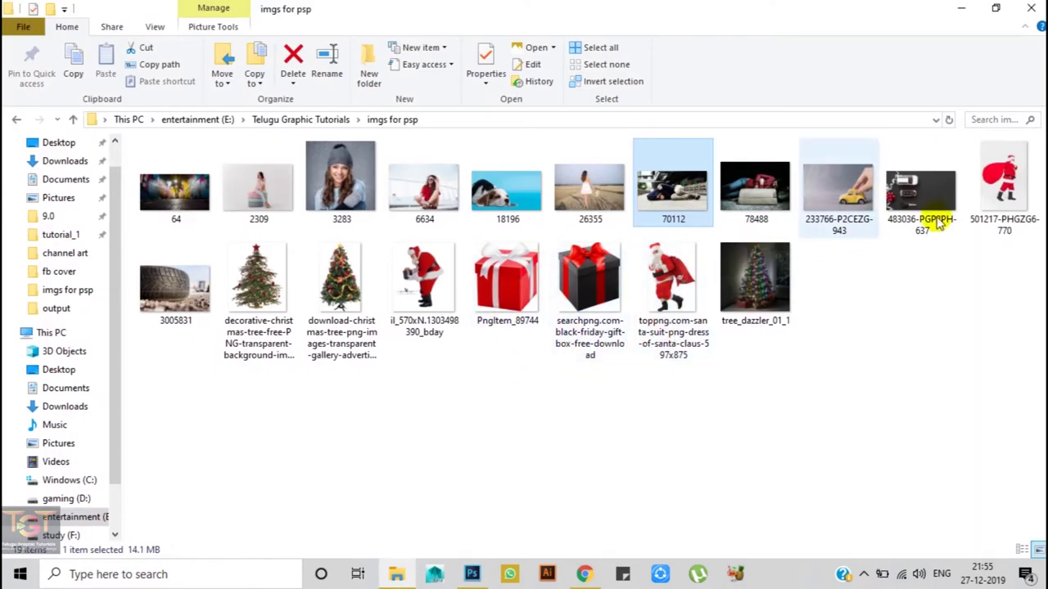
Drag Santa photo 501217 from the imgs for psp folder over to Photoshop
drag(997, 186, 586, 516)
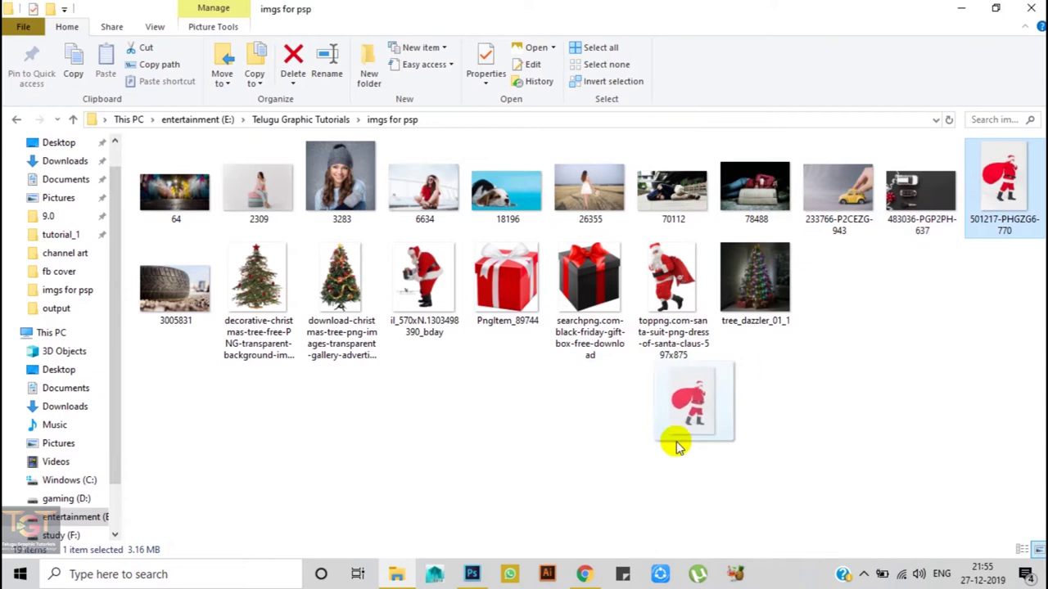
mouse_move(585, 516)
mouse_down()
mouse_move(477, 573)
mouse_move(448, 278)
mouse_up()
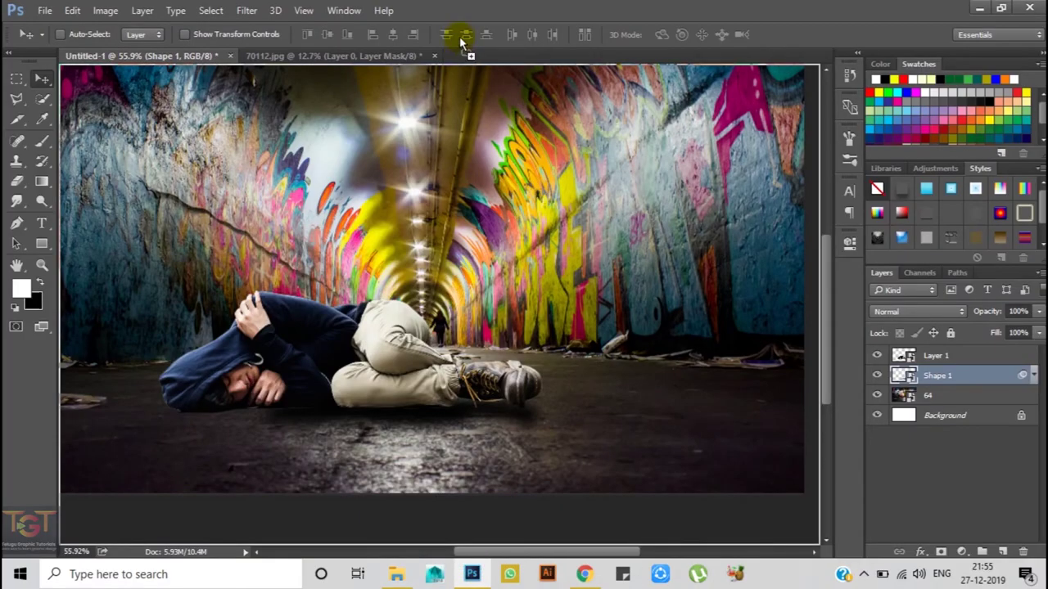
Open Santa photo 501217 in Photoshop and close 70112.jpg without saving changes
drag(460, 36, 476, 54)
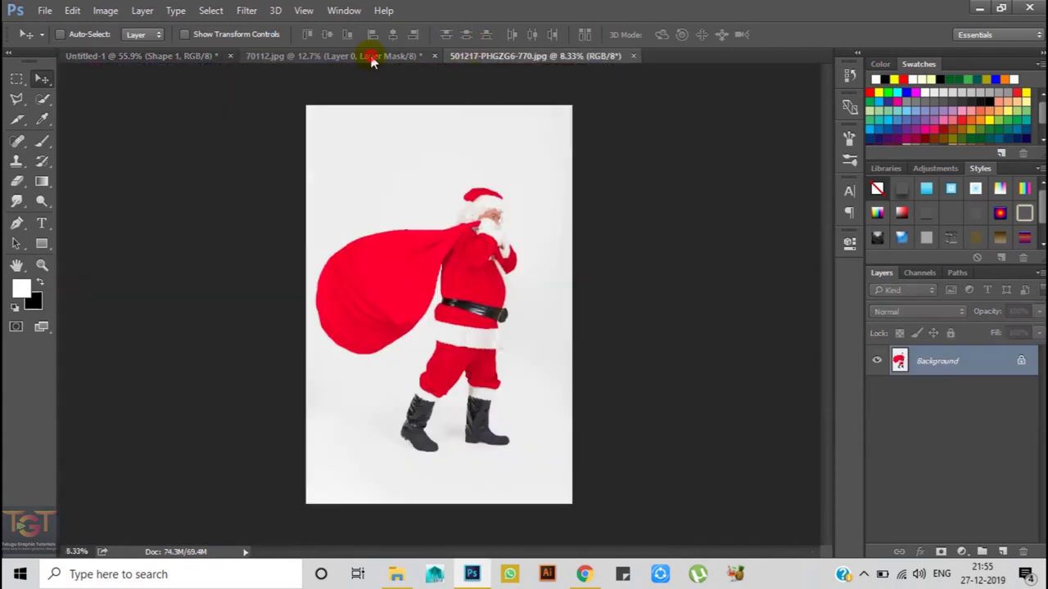
click(370, 57)
click(433, 56)
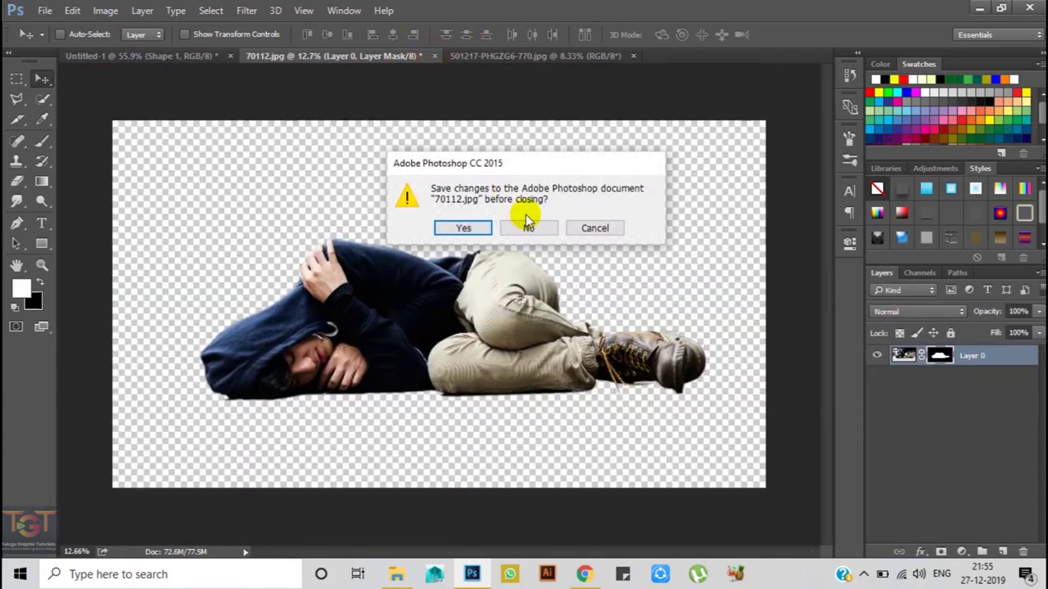
click(525, 226)
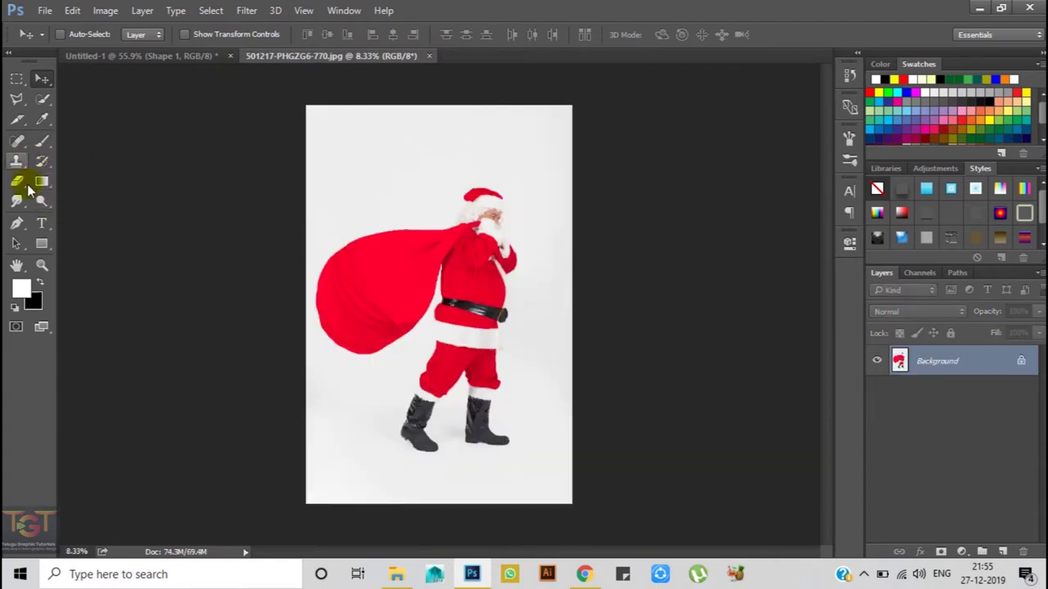
click(18, 224)
scroll(421, 206, up, 5)
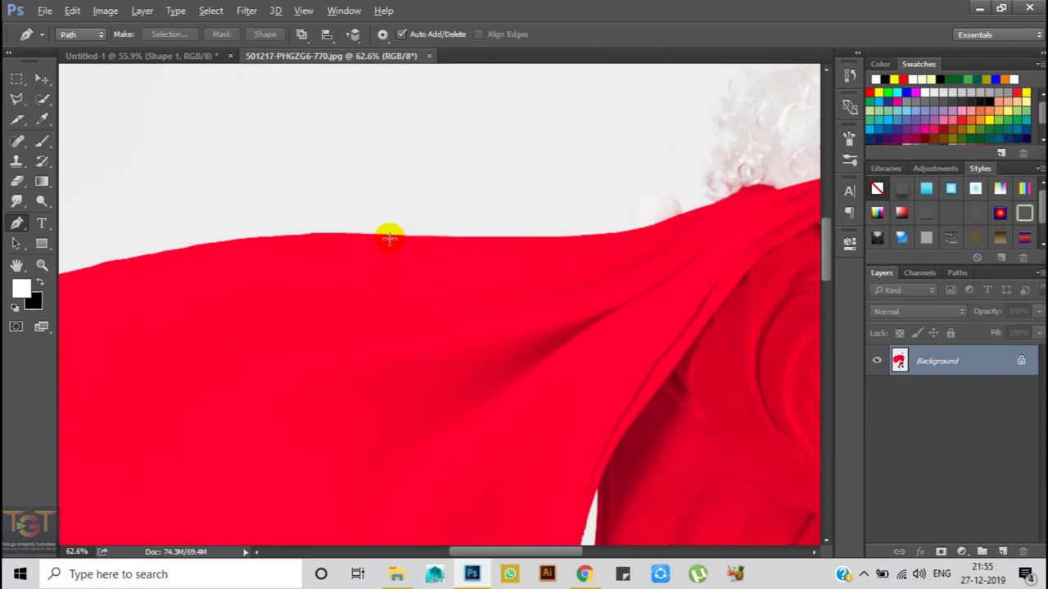
Start the Santa path with curved anchors along the sack's top and left edges
click(388, 234)
scroll(377, 262, left, 3)
drag(354, 294, 250, 331)
scroll(346, 293, left, 5)
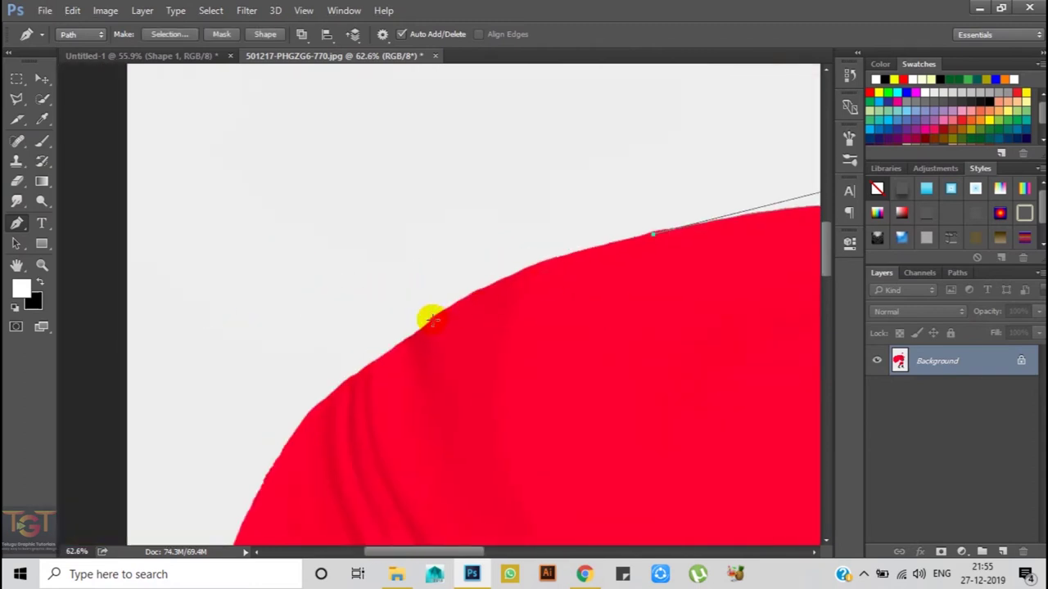
scroll(402, 332, left, 3)
drag(469, 312, 426, 369)
scroll(612, 107, up, 2)
mouse_move(465, 297)
mouse_down()
mouse_move(467, 405)
mouse_move(438, 459)
mouse_up()
scroll(459, 385, down, 3)
drag(473, 349, 495, 413)
scroll(491, 364, down, 2)
Continue the path along the sack's lower edge and its red rim
click(503, 370)
scroll(519, 420, down, 3)
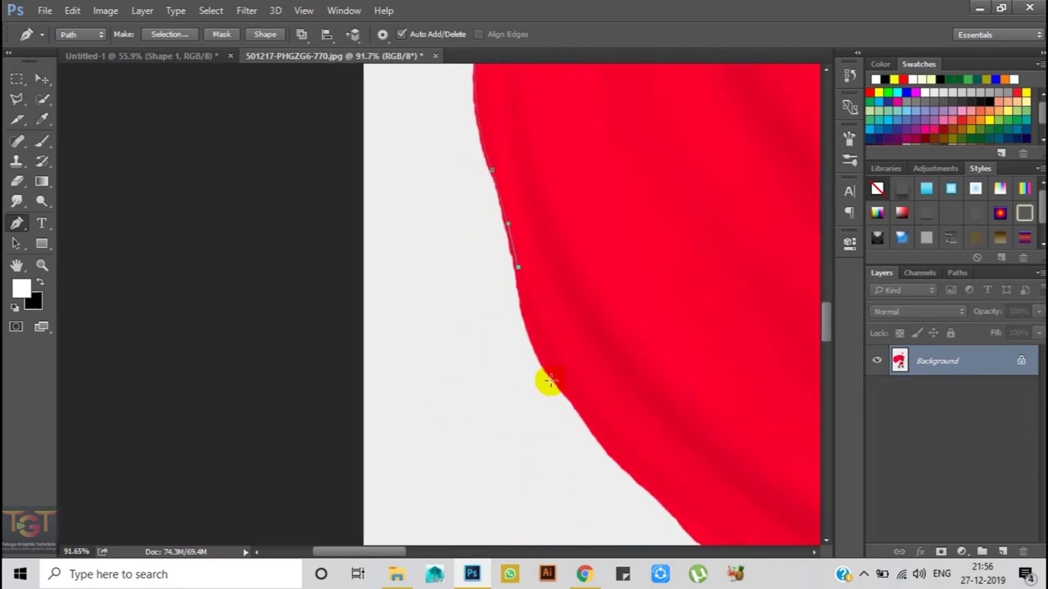
scroll(556, 385, up, 2)
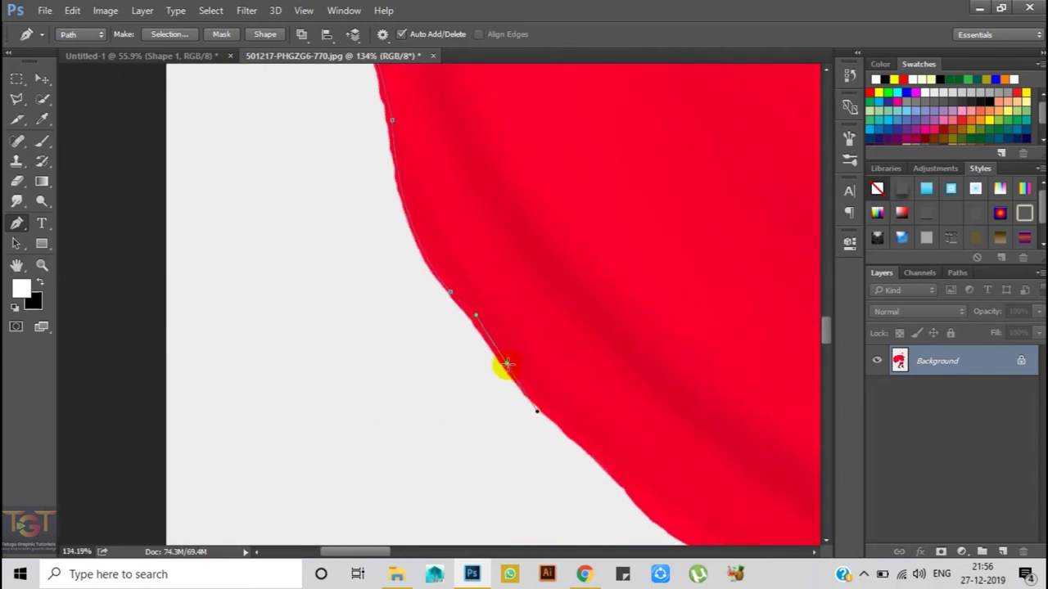
scroll(524, 369, down, 2)
drag(657, 384, 762, 425)
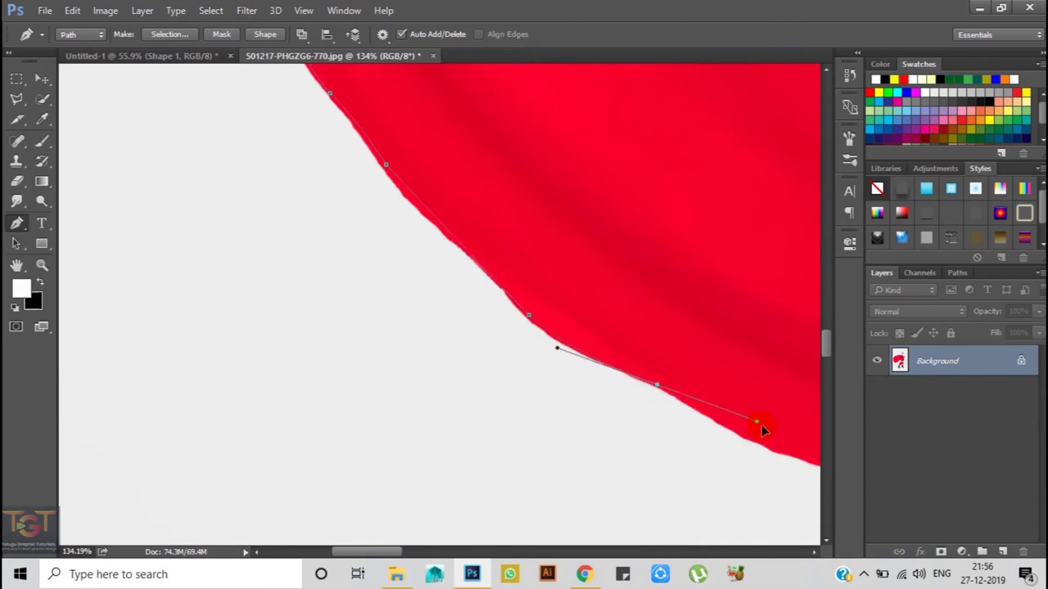
scroll(664, 389, down, 3)
scroll(627, 299, right, 2)
mouse_move(604, 291)
mouse_down()
mouse_move(695, 286)
mouse_move(735, 301)
mouse_up()
mouse_move(685, 264)
mouse_down()
mouse_move(615, 251)
mouse_move(640, 258)
mouse_move(615, 519)
mouse_move(631, 411)
mouse_up()
click(554, 277)
scroll(578, 288, up, 3)
Trace from the sack-coat corner down along the red coat edge
drag(679, 237, 629, 302)
click(629, 303)
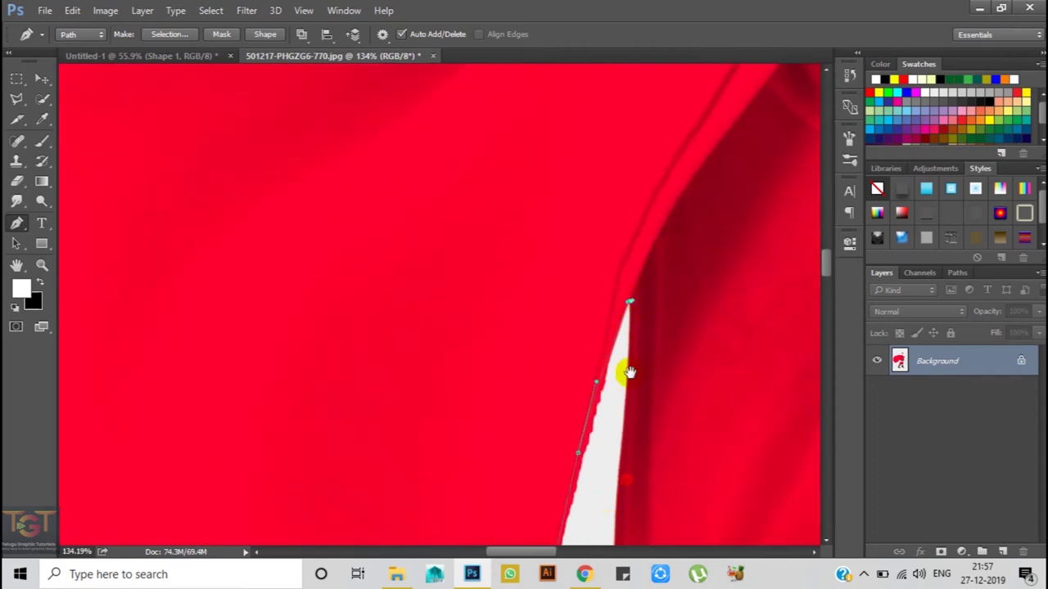
drag(629, 373, 641, 172)
drag(629, 373, 641, 261)
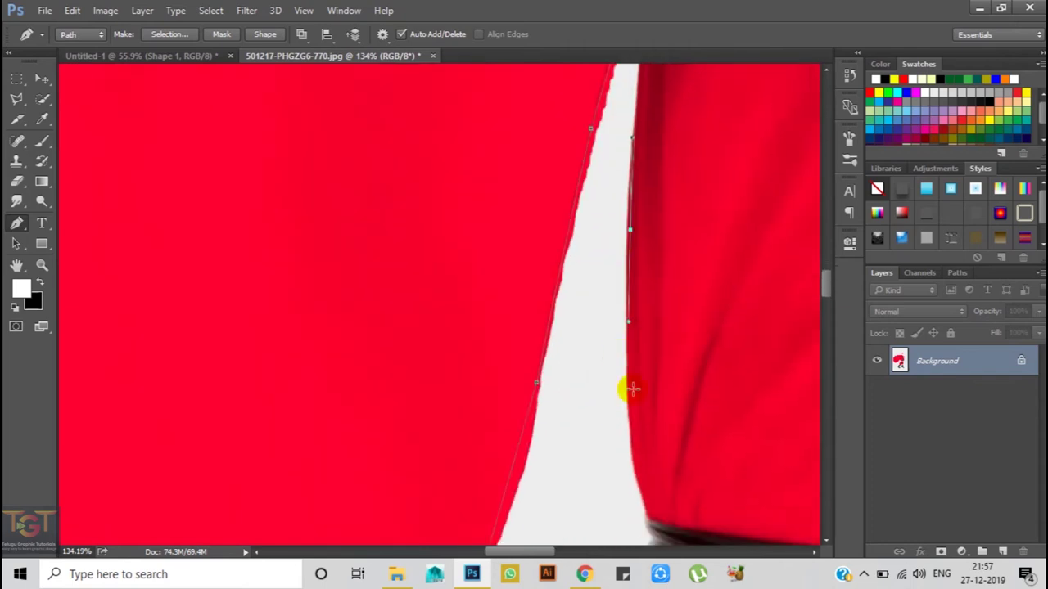
scroll(635, 322, down, 2)
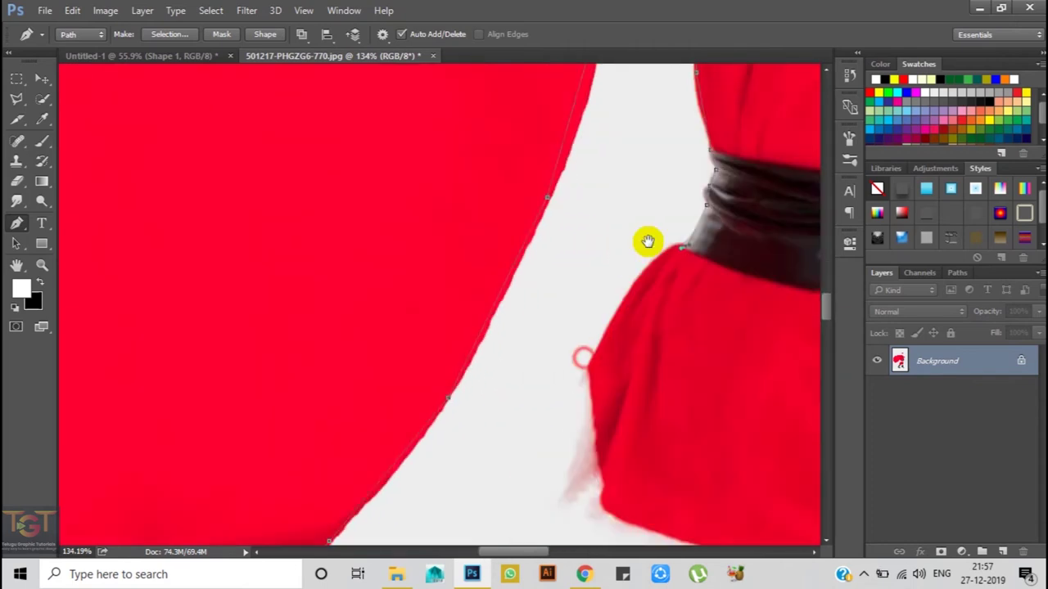
drag(582, 355, 543, 456)
scroll(664, 200, down, 2)
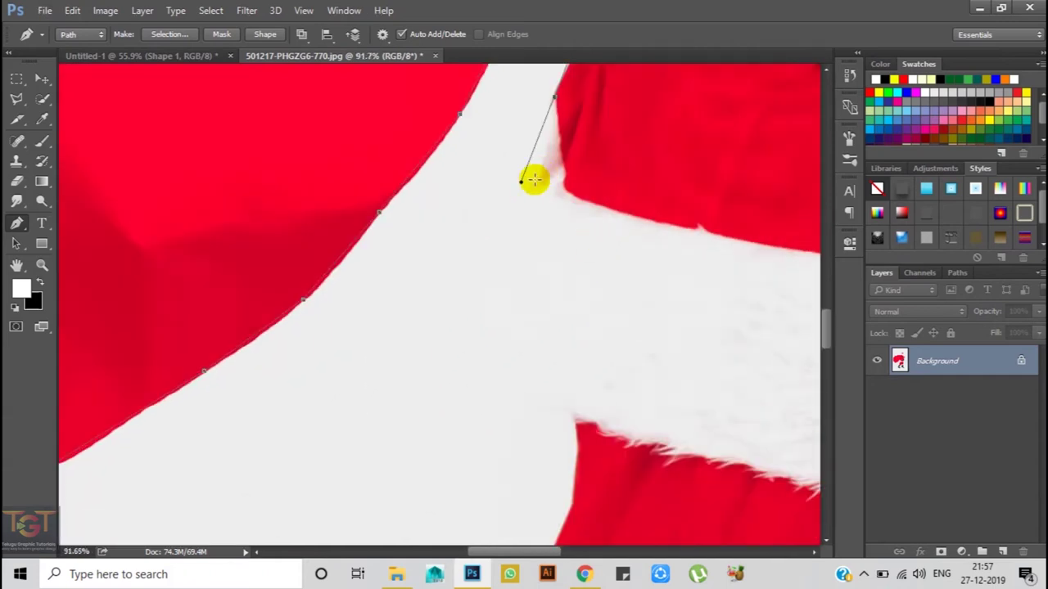
scroll(533, 175, up, 2)
drag(596, 320, 573, 368)
scroll(573, 368, down, 2)
drag(586, 282, 581, 285)
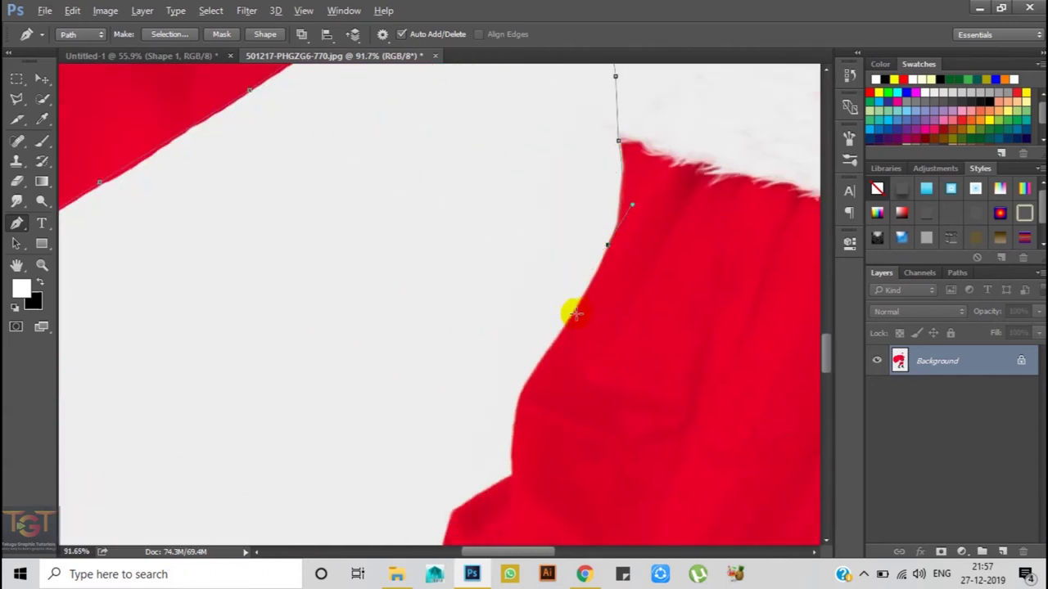
Carry the path down the coat to the black boot and along its sole
scroll(512, 491, down, 1)
scroll(514, 311, down, 2)
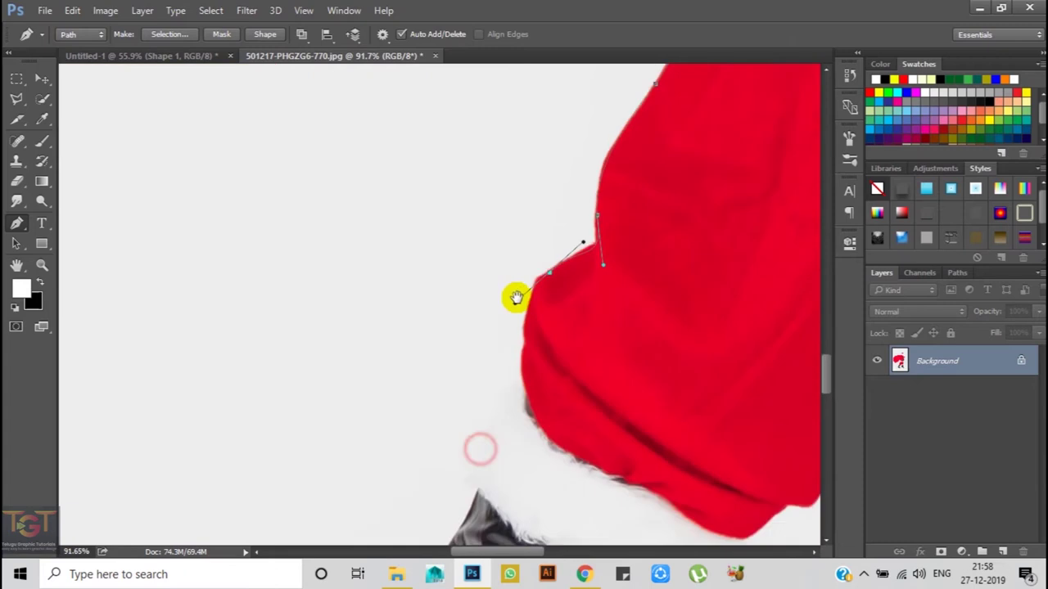
scroll(510, 400, down, 1)
drag(527, 424, 533, 453)
scroll(540, 374, down, 2)
scroll(573, 339, down, 2)
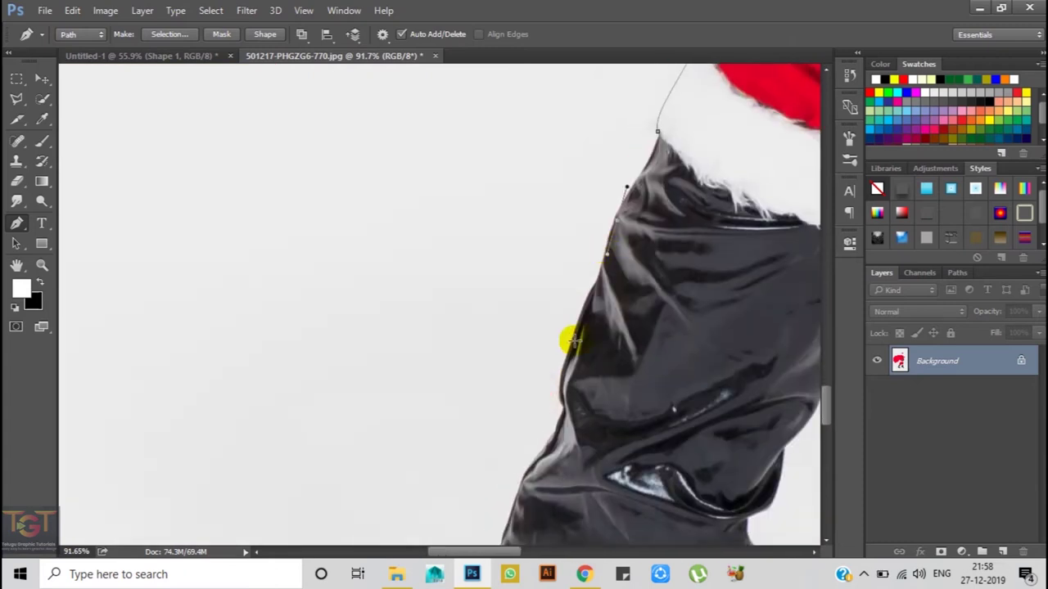
scroll(592, 327, down, 2)
drag(598, 328, 568, 354)
scroll(573, 335, up, 3)
click(588, 425)
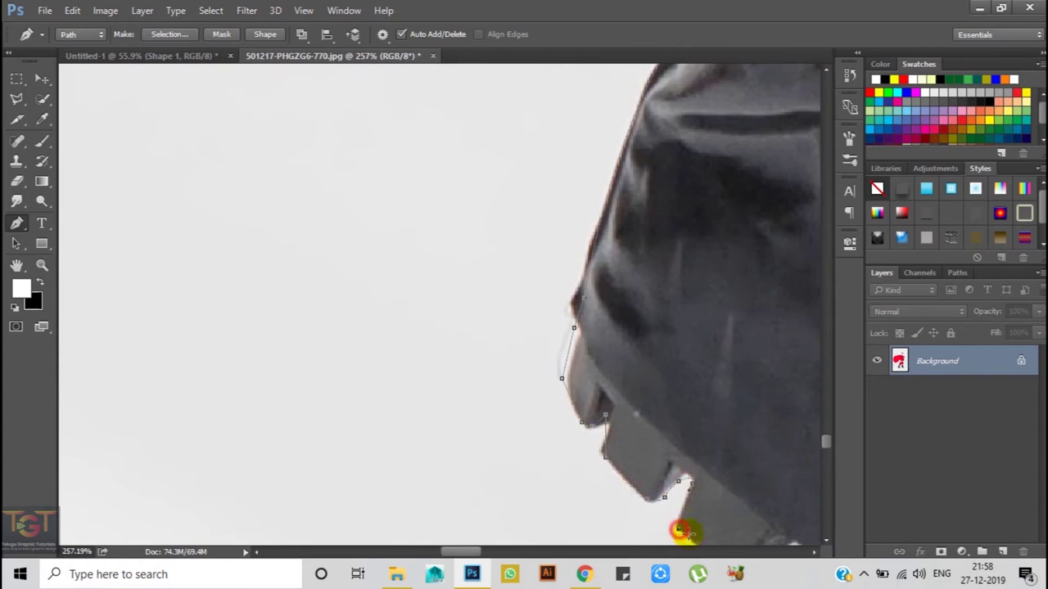
scroll(679, 524, down, 2)
scroll(695, 421, down, 2)
scroll(622, 385, down, 2)
click(561, 328)
click(560, 356)
Trace the path along the boot sole's ridges, around the toe and over the boot's top
click(643, 435)
click(708, 466)
click(756, 474)
scroll(755, 479, down, 2)
drag(668, 387, 491, 322)
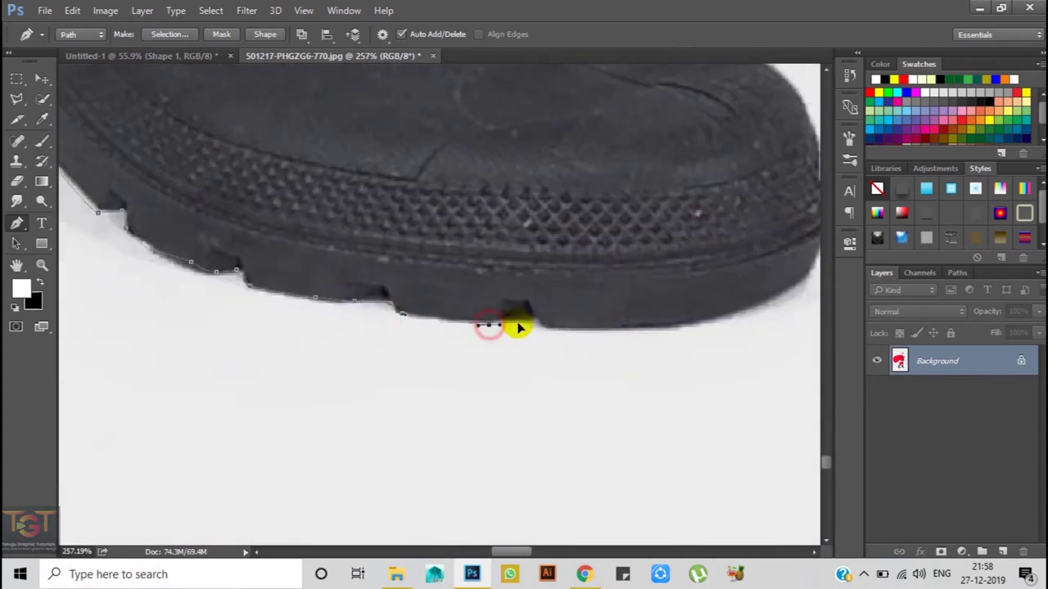
drag(589, 339, 368, 390)
drag(560, 296, 576, 226)
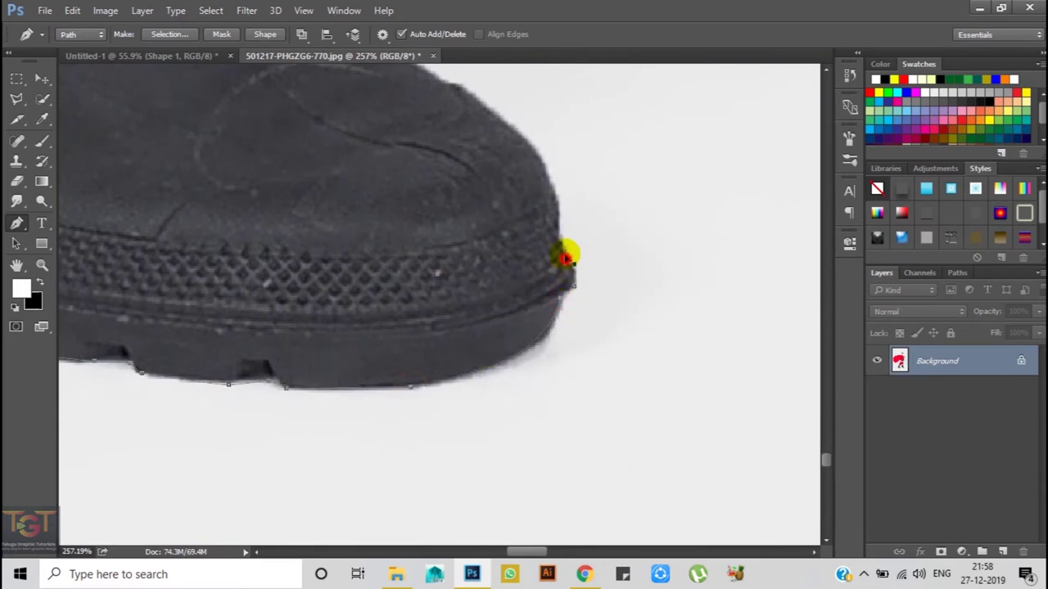
drag(567, 262, 532, 355)
drag(499, 252, 475, 197)
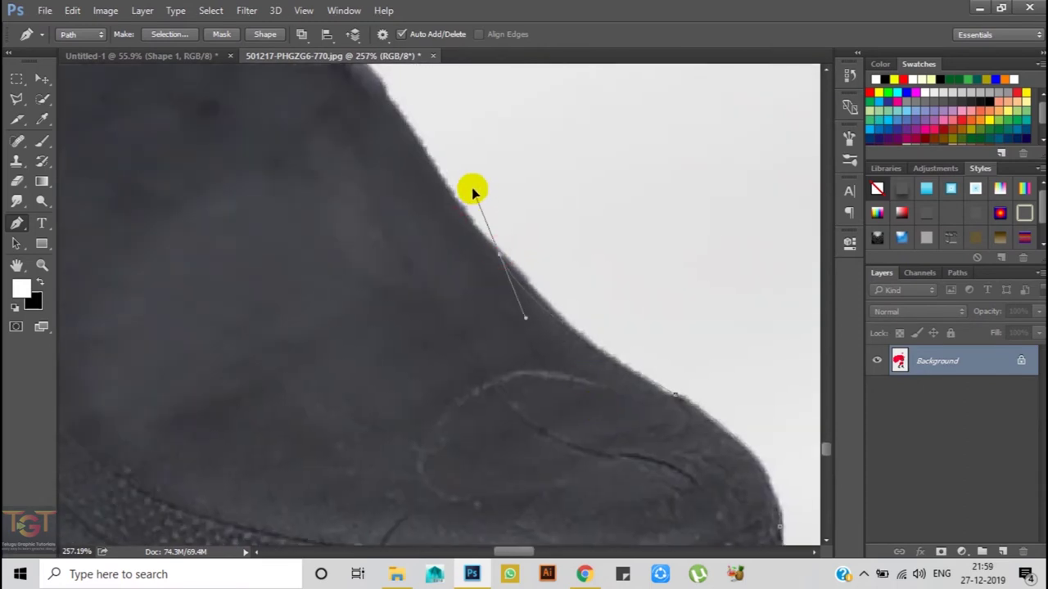
scroll(575, 375, up, 2)
drag(588, 270, 491, 172)
drag(536, 215, 488, 386)
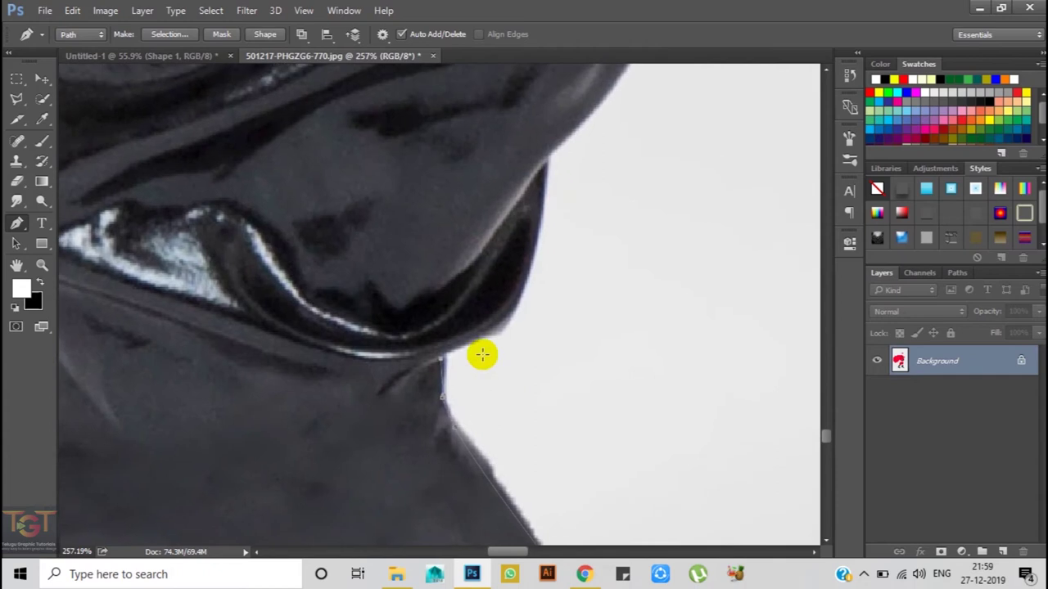
drag(539, 216, 502, 402)
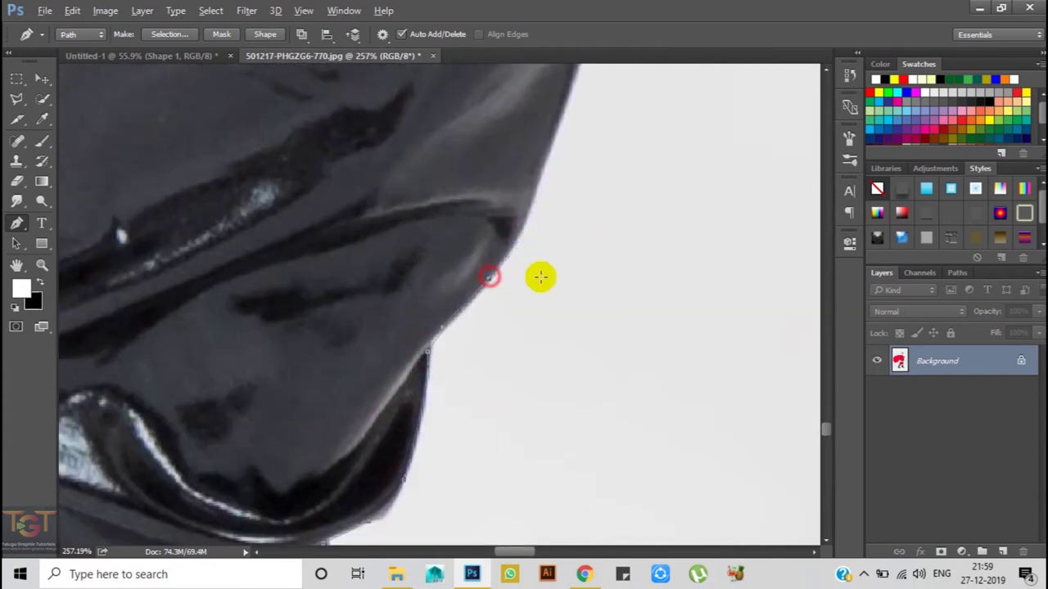
Extend the path from the boot collar up the fur cuff and along the red trouser edge
click(503, 346)
scroll(543, 362, up, 3)
scroll(601, 355, up, 2)
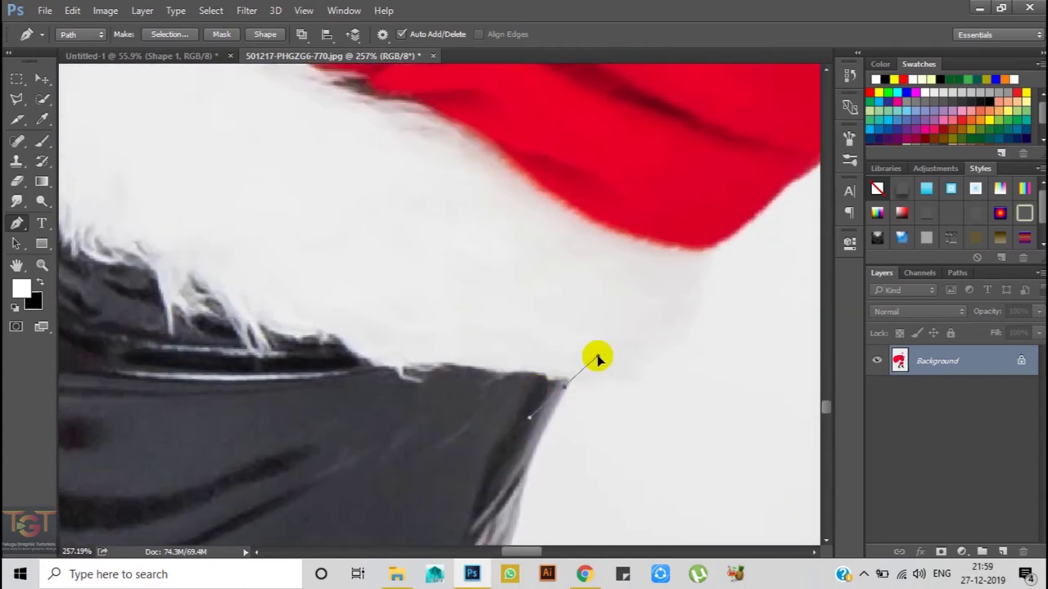
drag(601, 207, 617, 164)
scroll(603, 358, up, 1)
drag(604, 358, 426, 443)
drag(490, 256, 525, 236)
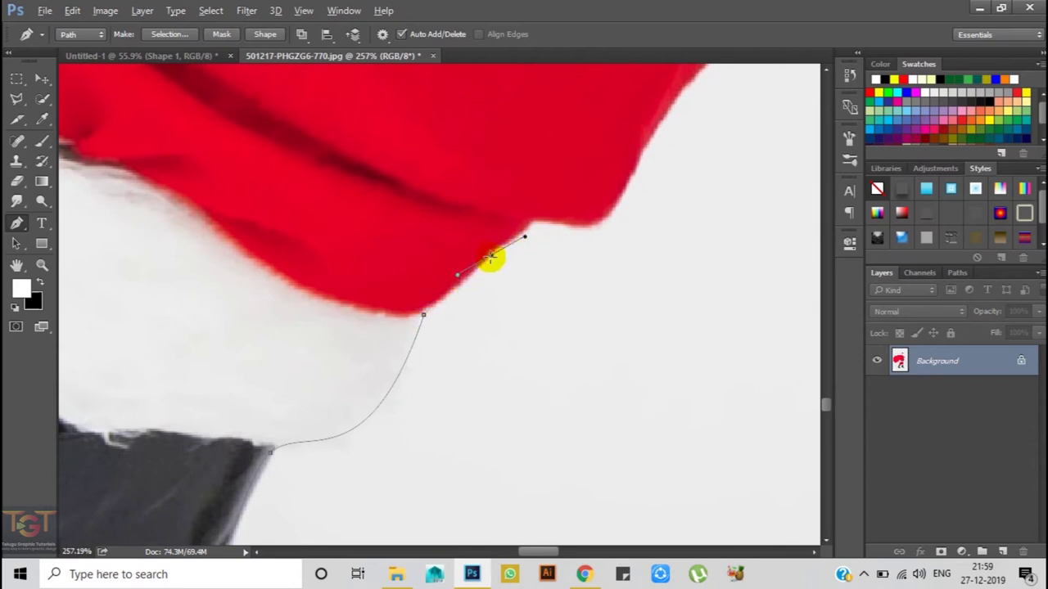
drag(587, 224, 576, 232)
scroll(575, 232, up, 2)
scroll(576, 231, right, 2)
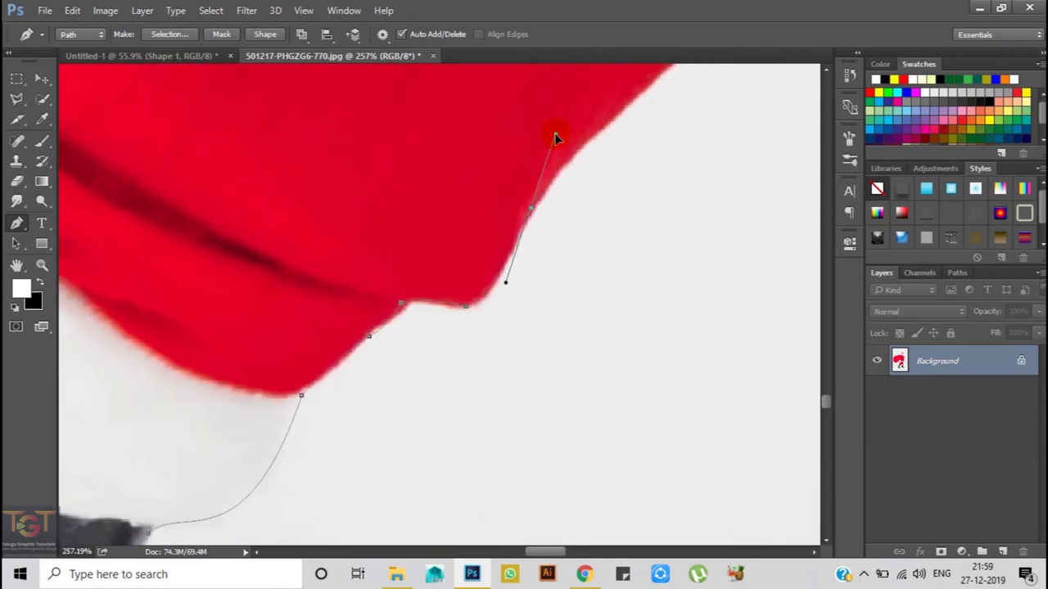
drag(554, 137, 552, 141)
Outline the hat edge, the white fur trim and down the black coat edge
scroll(445, 355, down, 2)
drag(445, 355, 546, 206)
scroll(603, 213, up, 2)
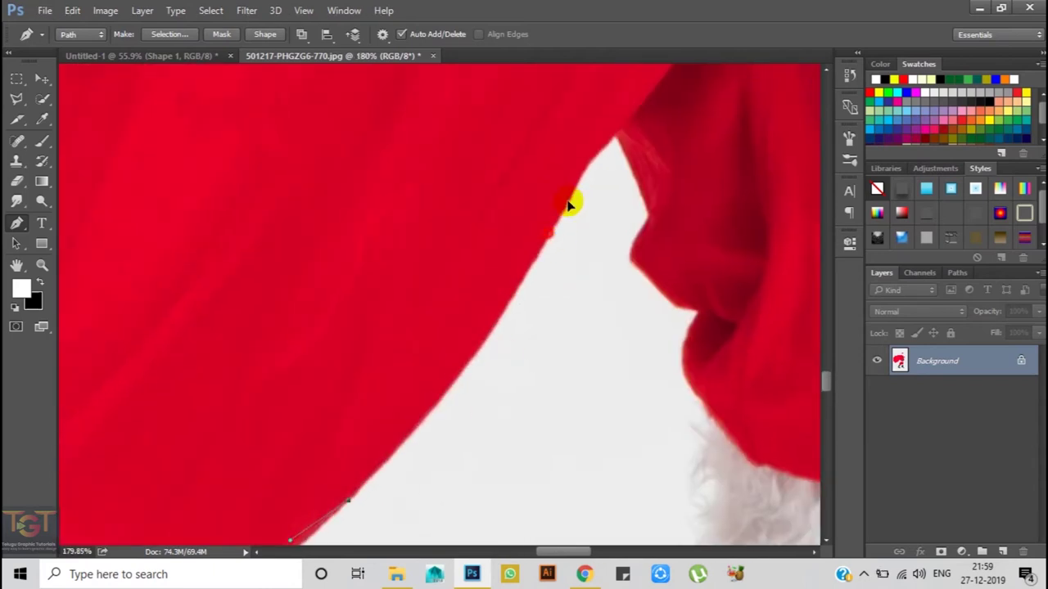
scroll(645, 123, down, 1)
click(649, 162)
click(631, 210)
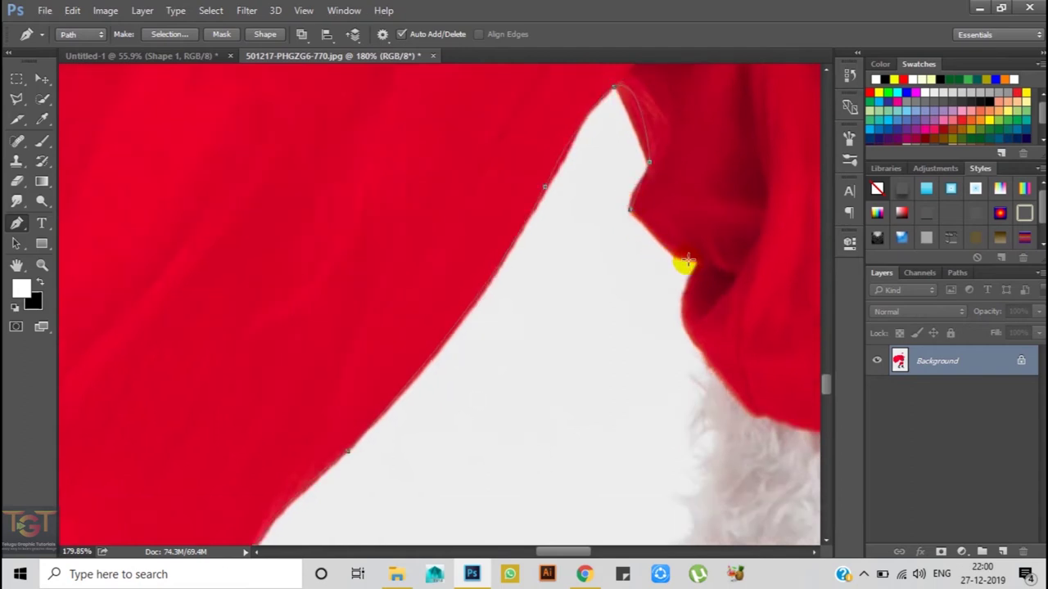
drag(677, 311, 573, 171)
click(631, 221)
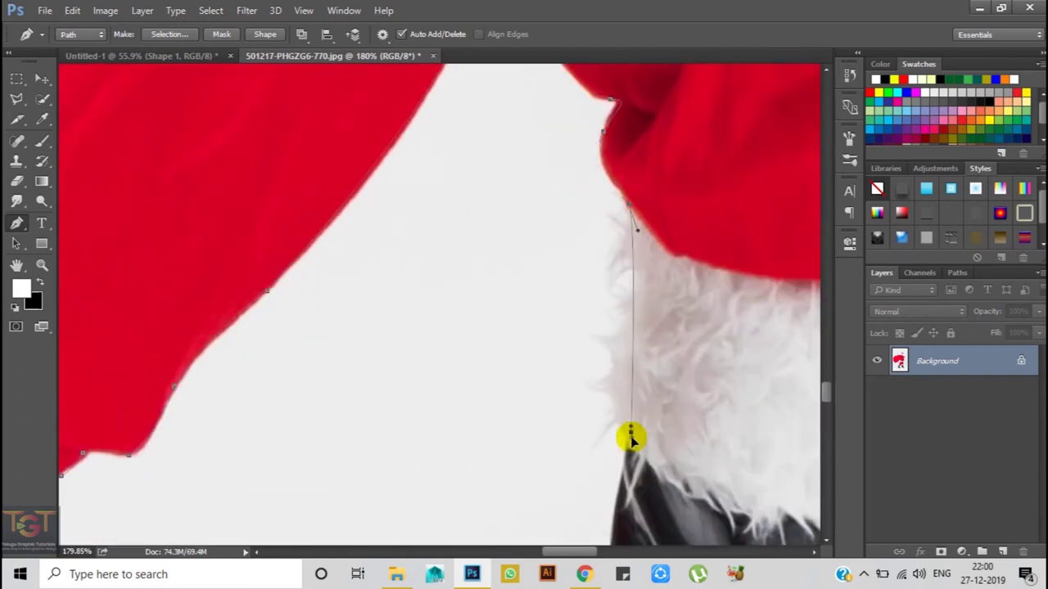
click(632, 433)
drag(631, 433, 643, 63)
Continue the path along the boot's edge, heel and bottom of the sole
scroll(590, 278, down, 3)
scroll(598, 322, down, 2)
click(615, 320)
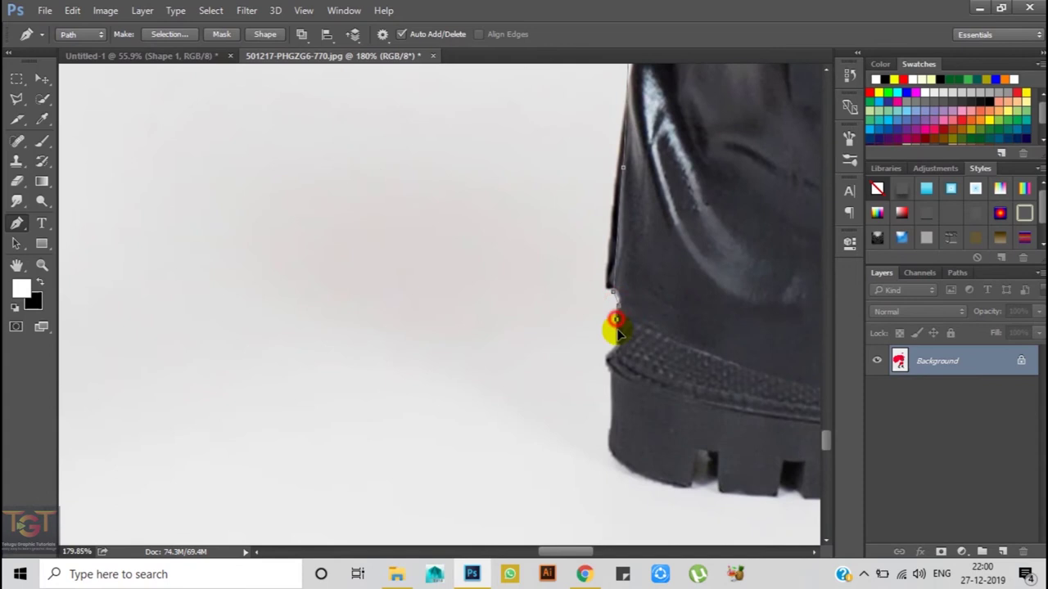
mouse_move(677, 363)
mouse_down()
mouse_move(678, 381)
mouse_move(527, 374)
mouse_up()
click(542, 351)
click(603, 346)
click(670, 356)
drag(669, 355, 497, 362)
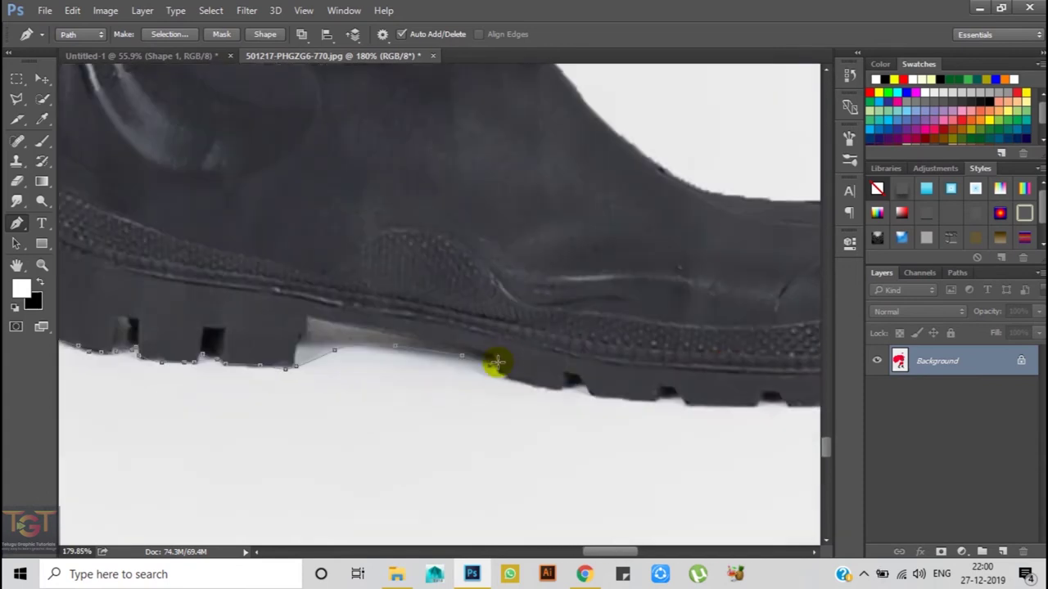
Curve the path around the boot toe, along the foot and up the boot shaft
drag(706, 392, 524, 352)
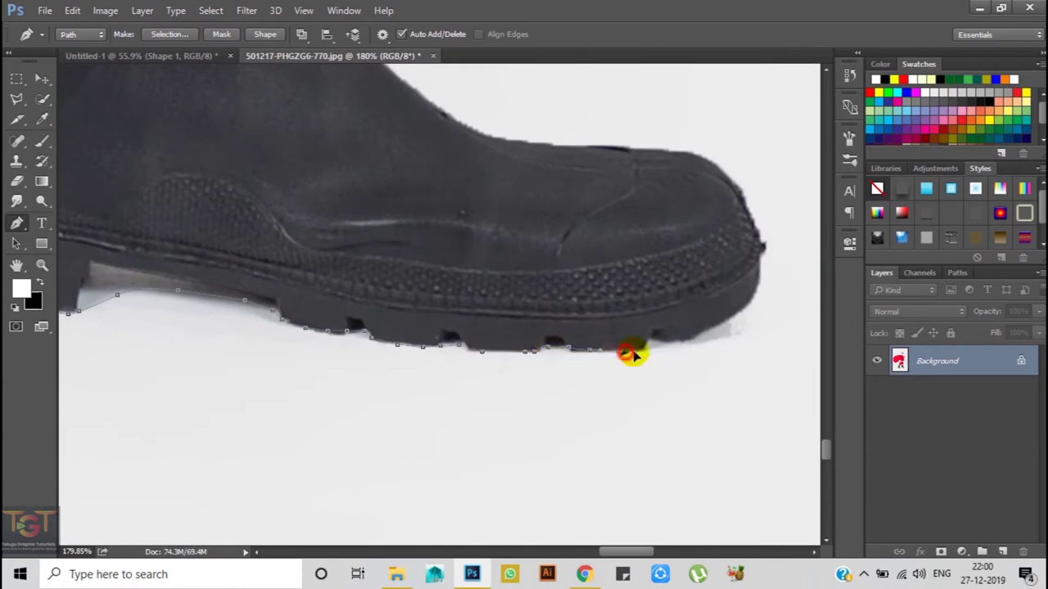
click(760, 274)
click(740, 194)
mouse_move(693, 155)
mouse_down()
mouse_move(713, 229)
mouse_move(576, 242)
mouse_up()
click(552, 215)
scroll(503, 206, up, 3)
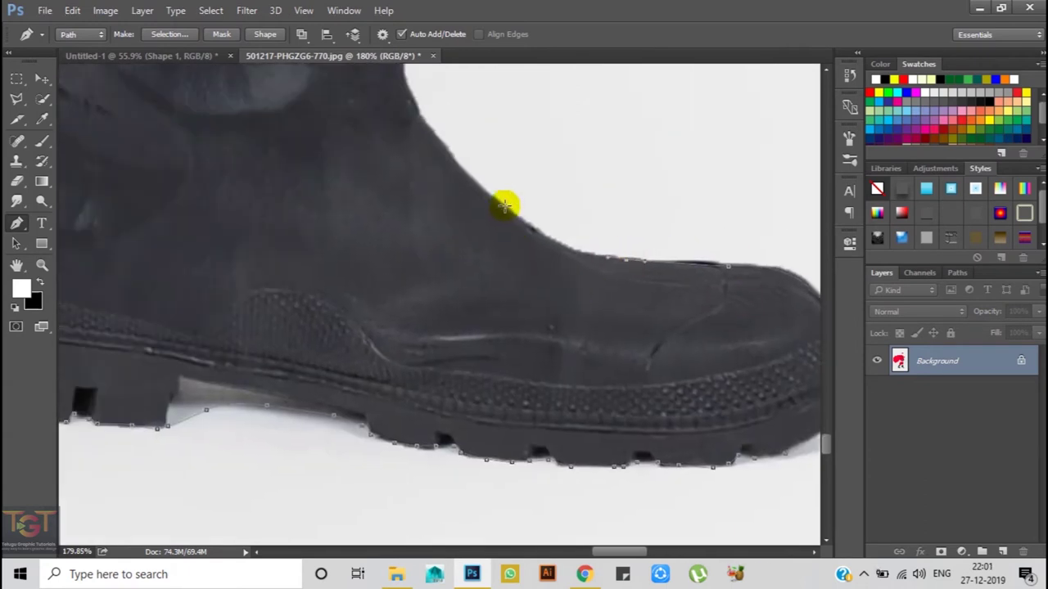
click(524, 290)
scroll(508, 310, up, 3)
drag(472, 212, 452, 296)
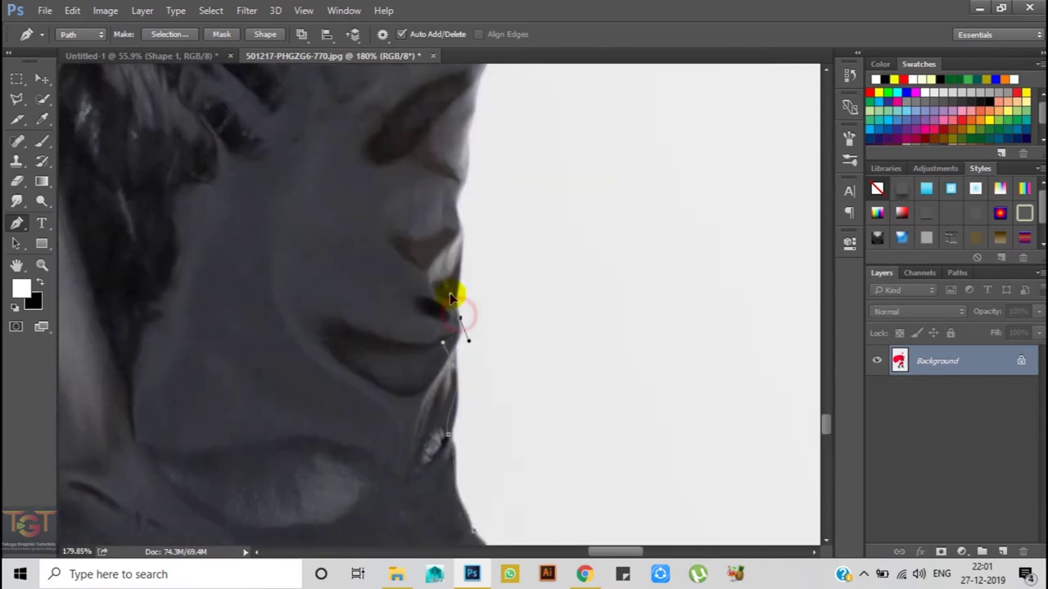
drag(451, 206, 461, 296)
drag(472, 188, 482, 285)
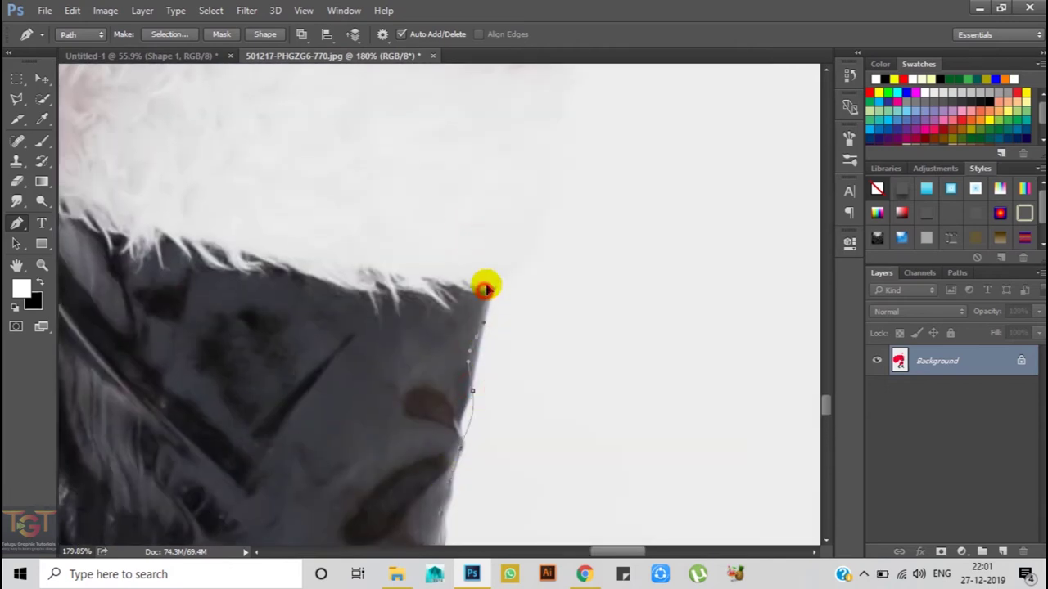
scroll(479, 327, down, 3)
scroll(533, 252, up, 3)
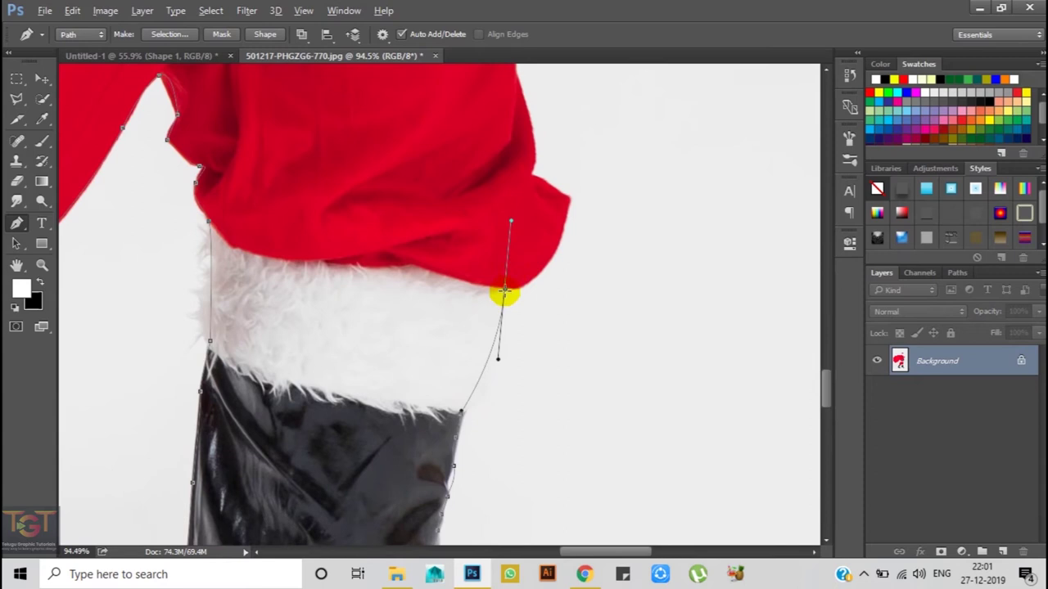
Add a smooth anchor at the hat edge and trace up the fur's right edge
drag(532, 176, 512, 169)
drag(448, 248, 504, 416)
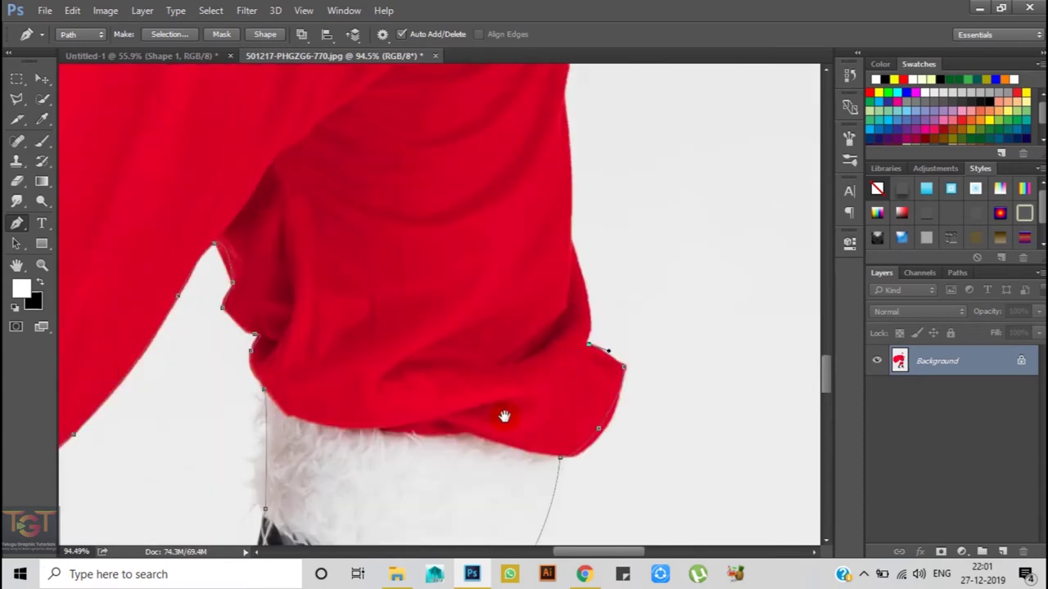
drag(550, 217, 530, 364)
scroll(549, 169, up, 1)
mouse_move(549, 169)
mouse_down()
mouse_move(555, 320)
mouse_move(605, 353)
mouse_up()
click(566, 316)
scroll(549, 191, up, 2)
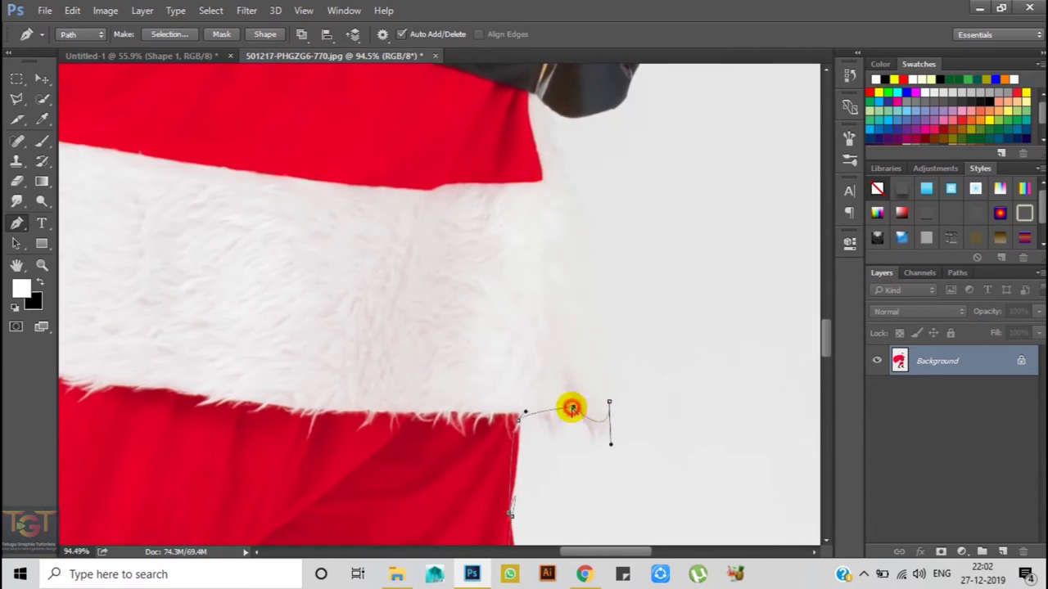
click(561, 315)
click(533, 178)
drag(533, 178, 536, 330)
Carry the outline around the belt end and buckle
click(534, 266)
click(618, 253)
click(639, 220)
scroll(627, 222, up, 3)
click(624, 243)
click(606, 204)
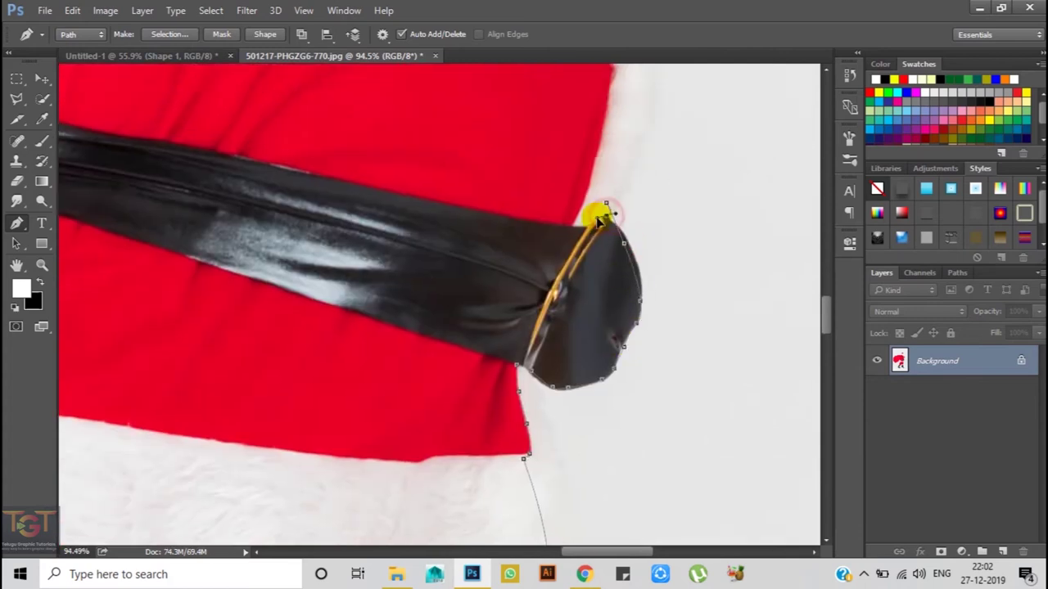
scroll(515, 335, up, 5)
scroll(519, 417, up, 5)
Trace the fur edge up toward the hat and Santa's face
click(540, 250)
click(505, 171)
scroll(455, 371, up, 5)
click(432, 378)
click(504, 179)
scroll(501, 193, up, 5)
click(459, 173)
scroll(516, 246, up, 5)
scroll(524, 311, up, 5)
Outline the beard edge near Santa's face
click(530, 354)
click(461, 216)
scroll(461, 216, up, 3)
drag(420, 354, 452, 328)
Trace around the glasses frame to where the hair meets it
click(492, 273)
click(504, 243)
click(516, 188)
click(514, 161)
drag(510, 159, 543, 303)
click(531, 300)
click(516, 290)
click(483, 218)
Outline the red hat's edge and curve over its top
drag(493, 185, 500, 283)
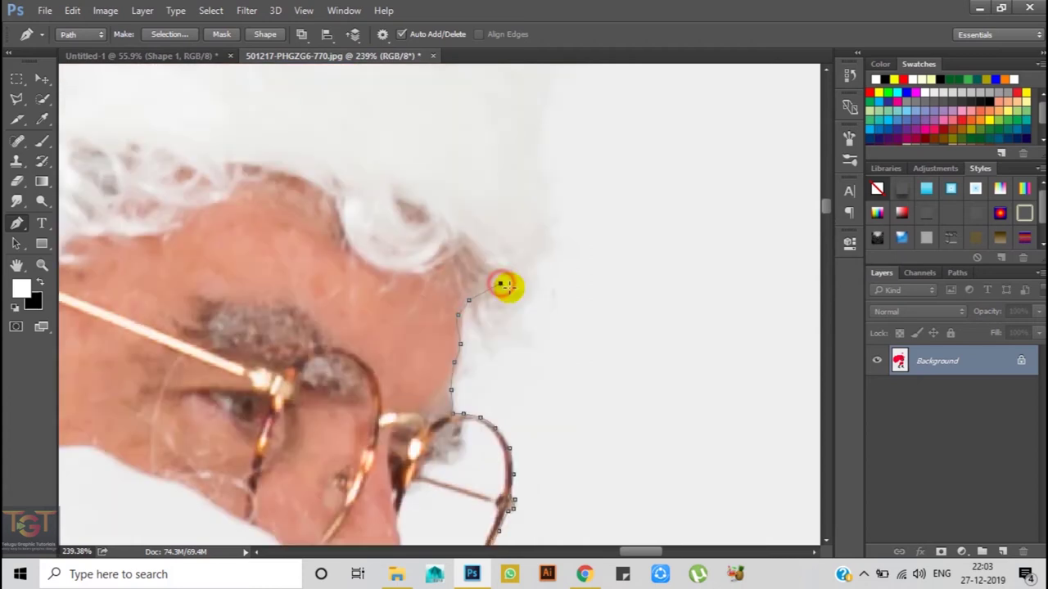
click(552, 379)
drag(552, 379, 543, 373)
click(533, 289)
drag(515, 217, 543, 270)
click(538, 271)
click(484, 208)
click(445, 211)
mouse_move(367, 204)
mouse_down()
mouse_move(422, 211)
mouse_move(434, 242)
mouse_move(517, 248)
mouse_up()
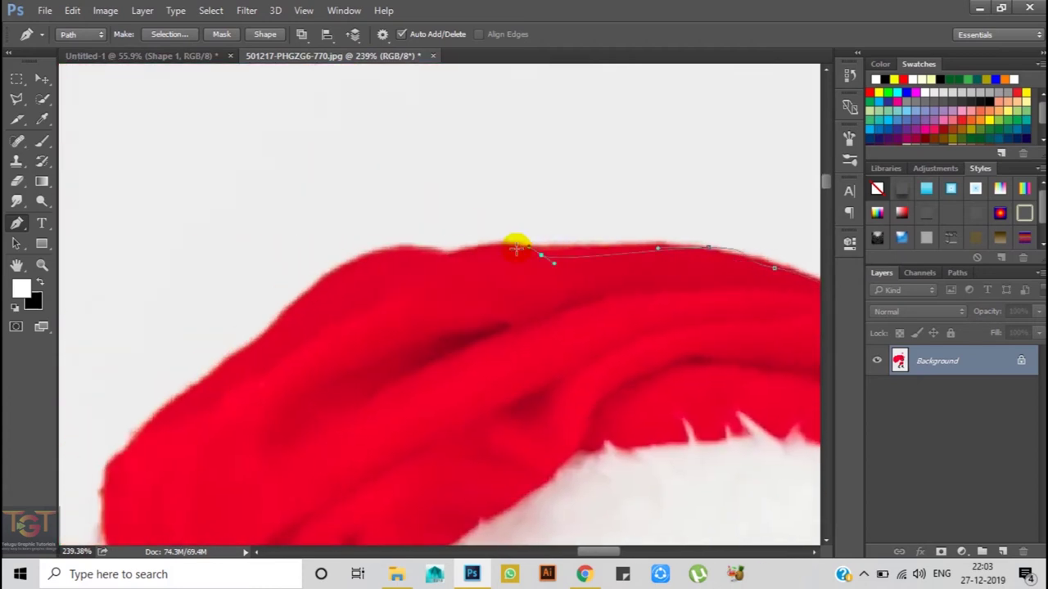
drag(368, 256, 605, 241)
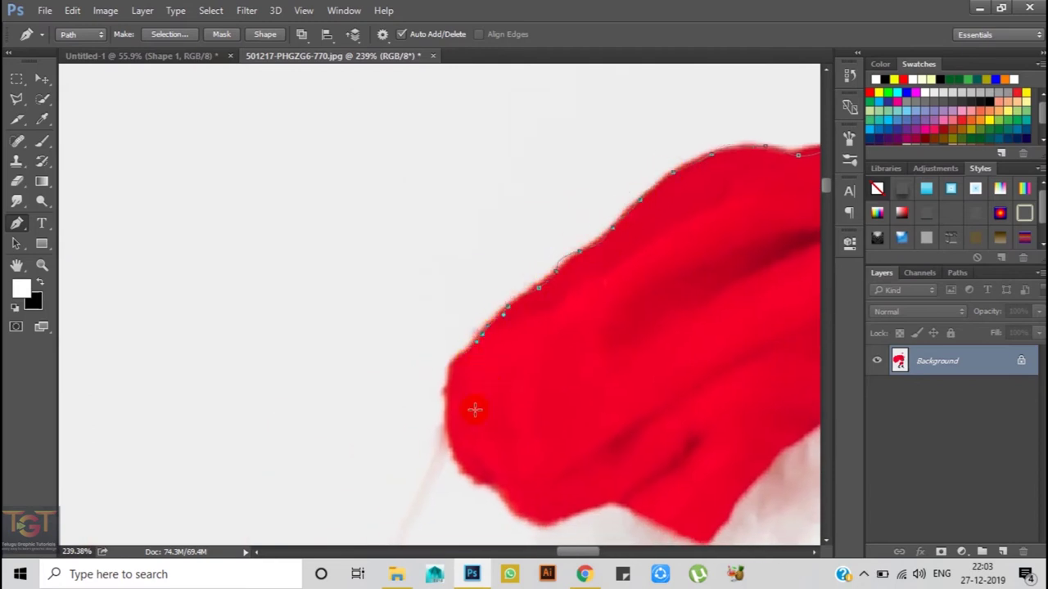
scroll(533, 276, down, 5)
Close the path down the beard and along the sack's top, then make it a selection
click(561, 241)
drag(553, 273, 508, 448)
drag(336, 500, 465, 434)
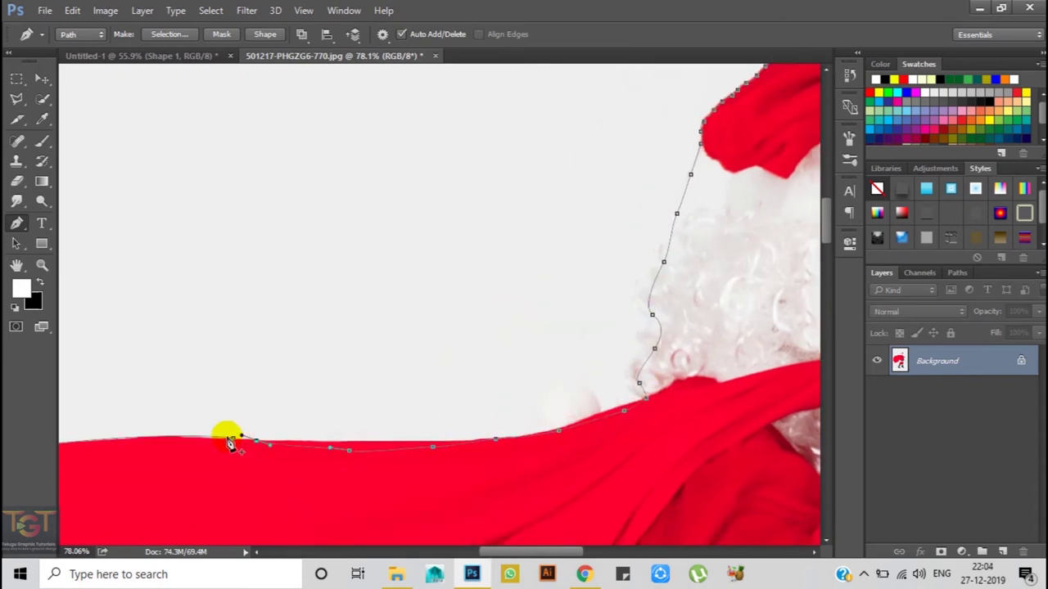
scroll(250, 404, up, 3)
drag(379, 332, 396, 332)
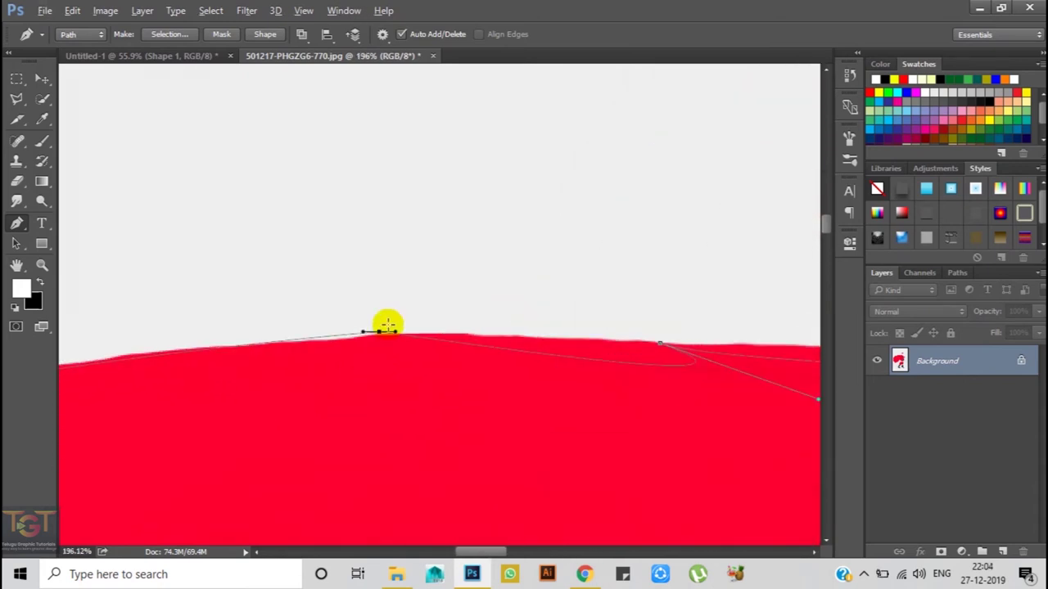
scroll(452, 321, down, 2)
scroll(452, 321, down, 3)
scroll(452, 320, down, 3)
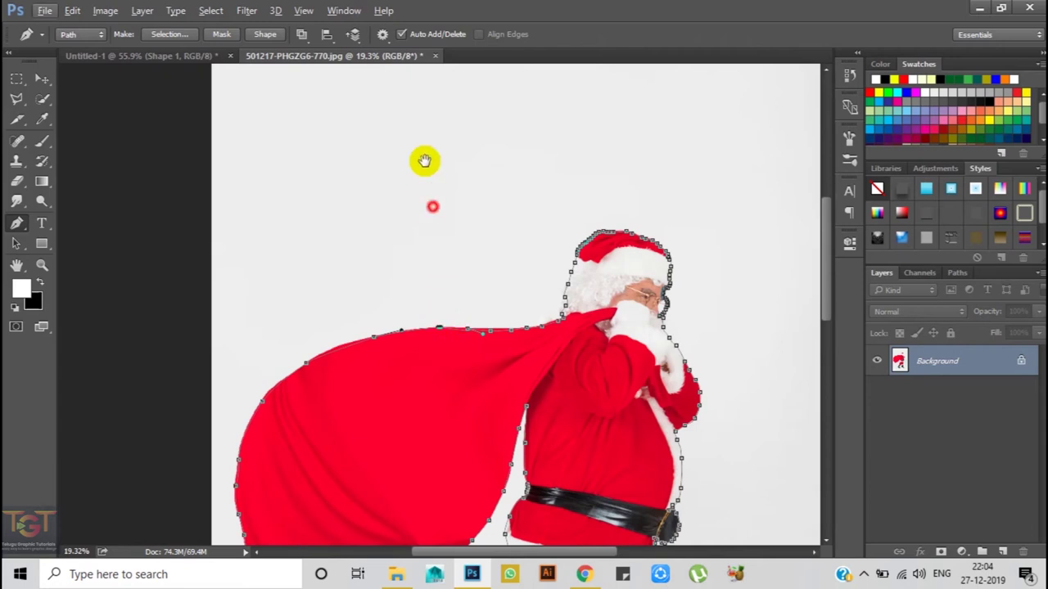
drag(424, 179, 409, 88)
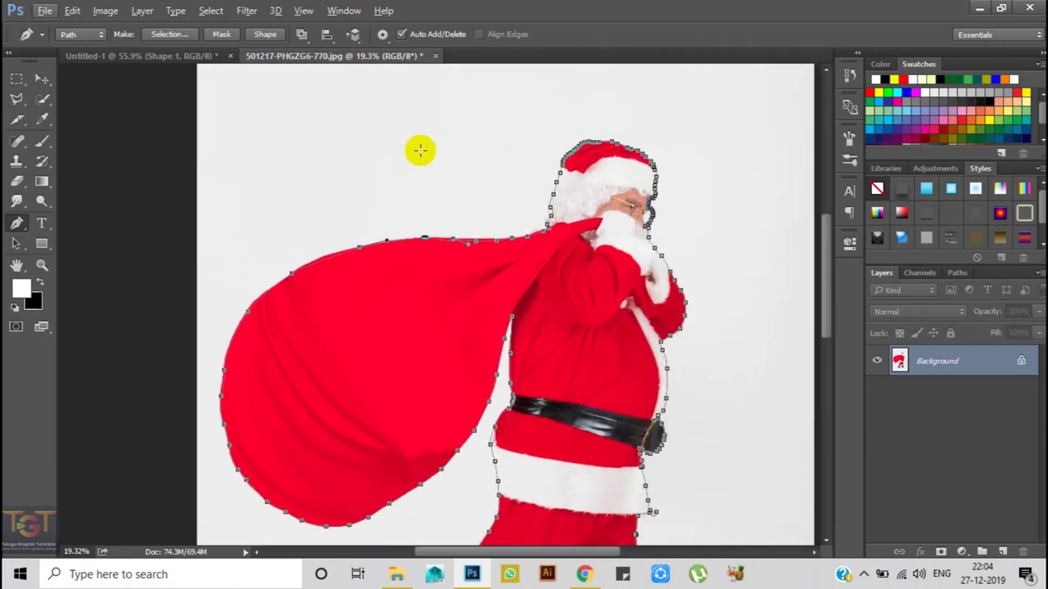
click(168, 34)
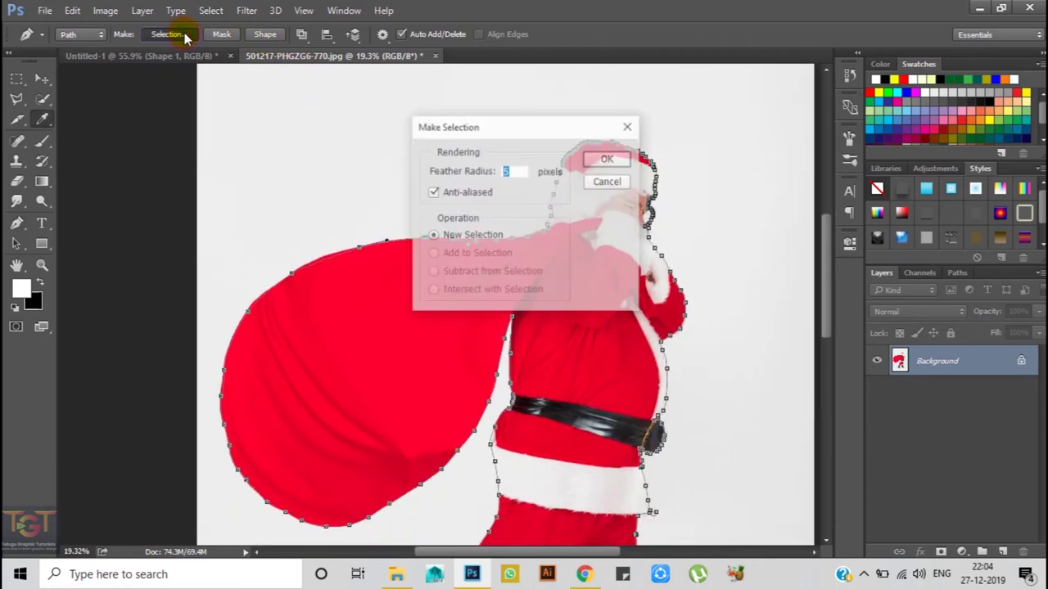
Make a 5-pixel feathered selection and mask out the white background
click(597, 157)
scroll(753, 212, down, 1)
scroll(819, 344, down, 1)
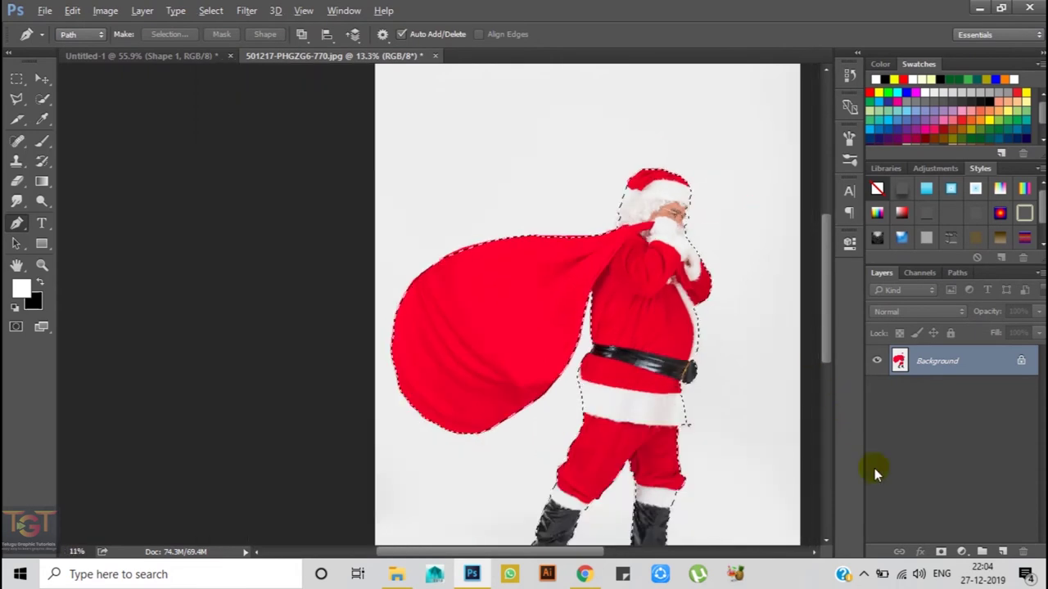
scroll(900, 508, down, 1)
click(941, 551)
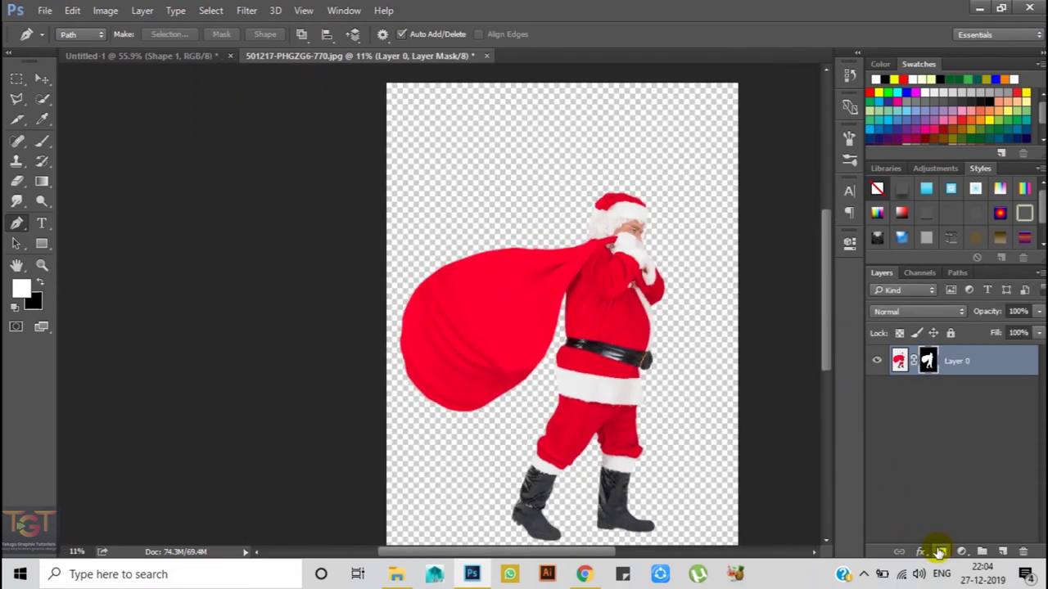
Move the cut-out Santa into the tunnel document and convert it to a Smart Object
click(41, 79)
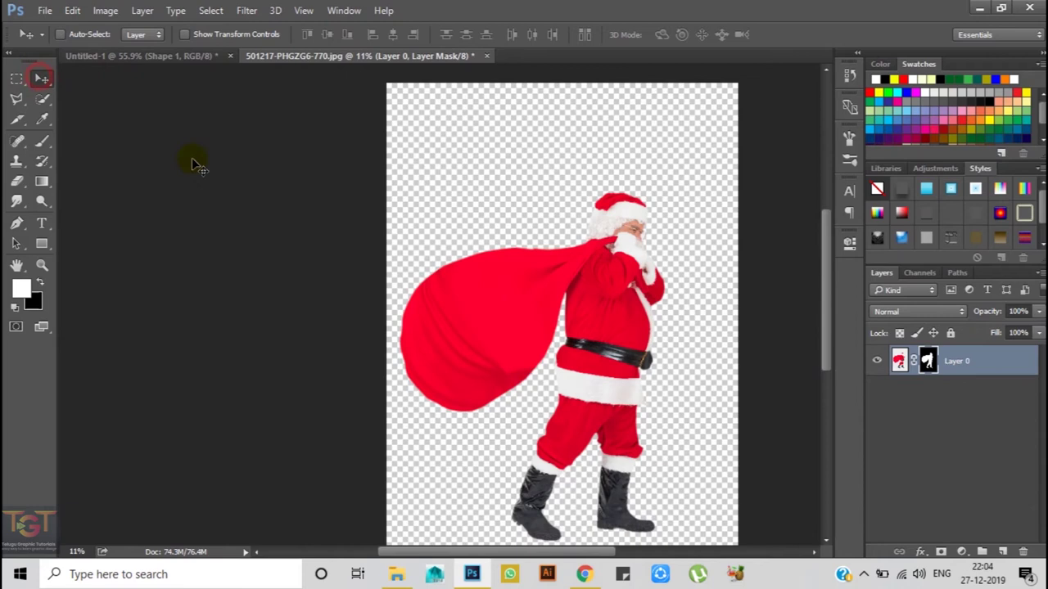
drag(483, 309, 195, 59)
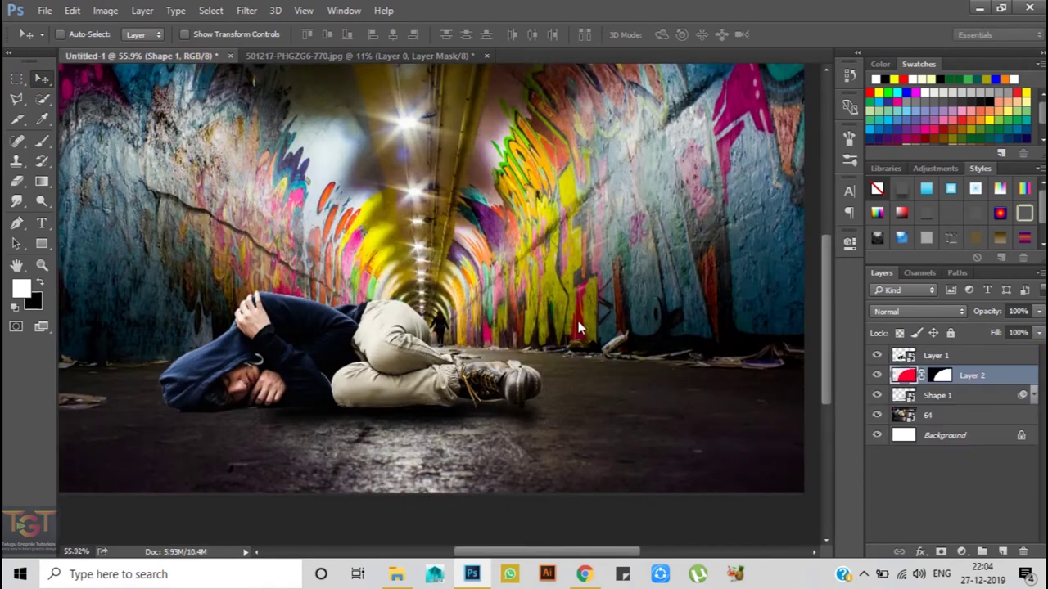
drag(195, 59, 583, 321)
scroll(642, 308, down, 3)
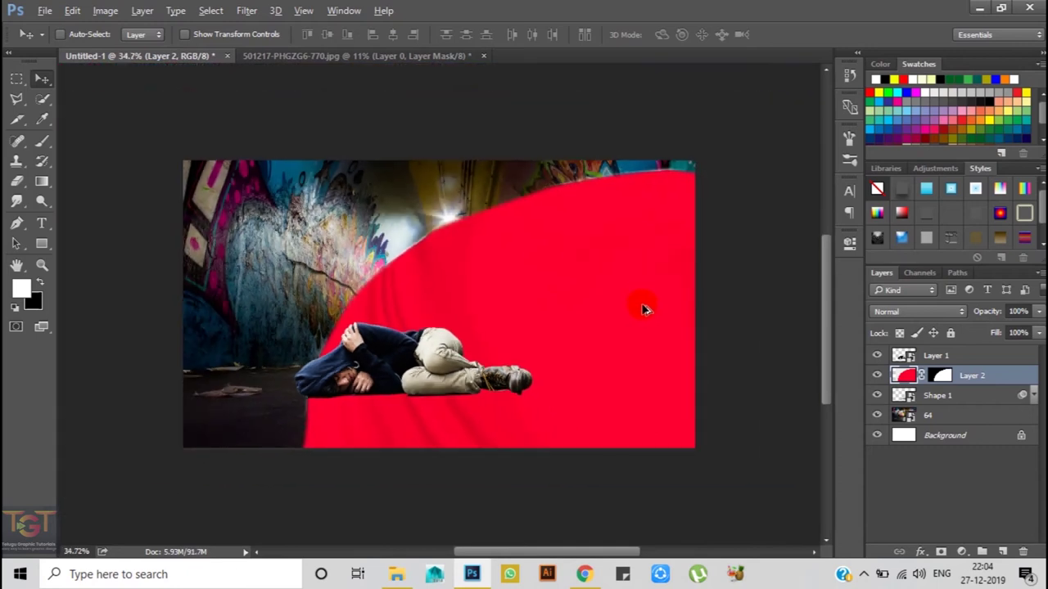
key(ctrl)
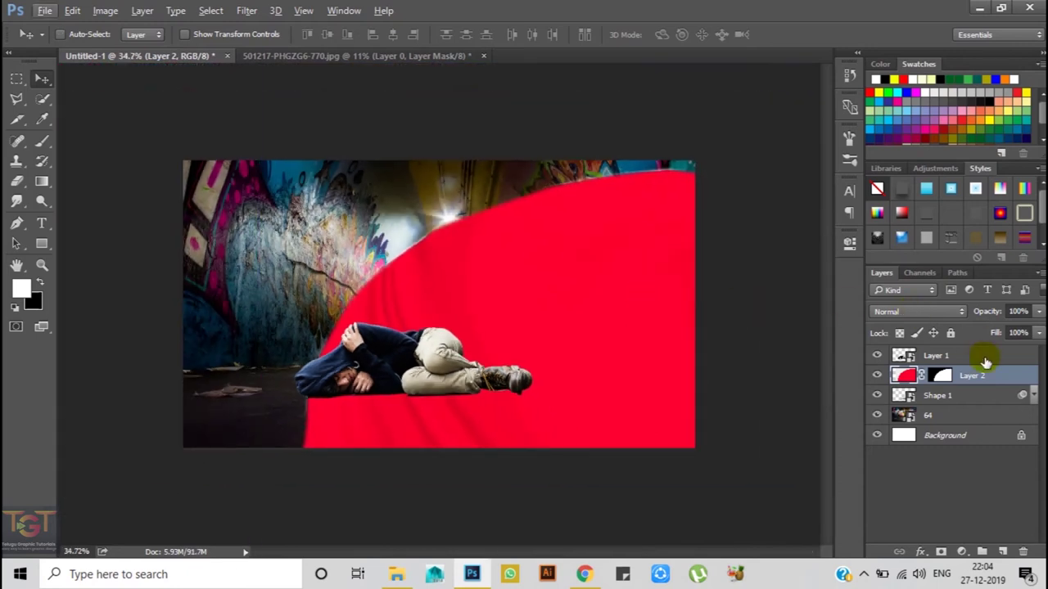
right_click(987, 375)
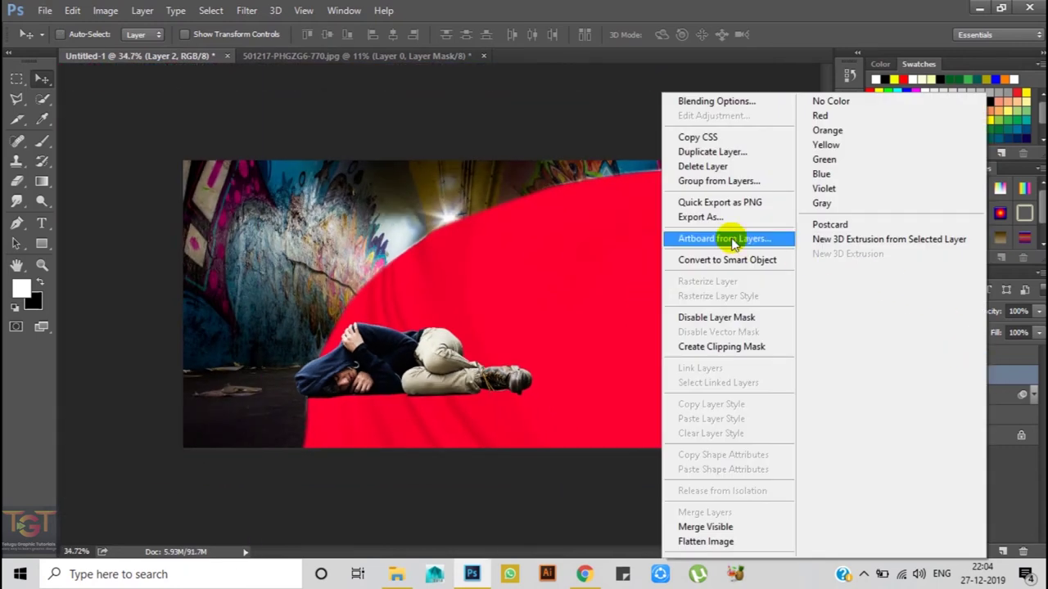
click(734, 260)
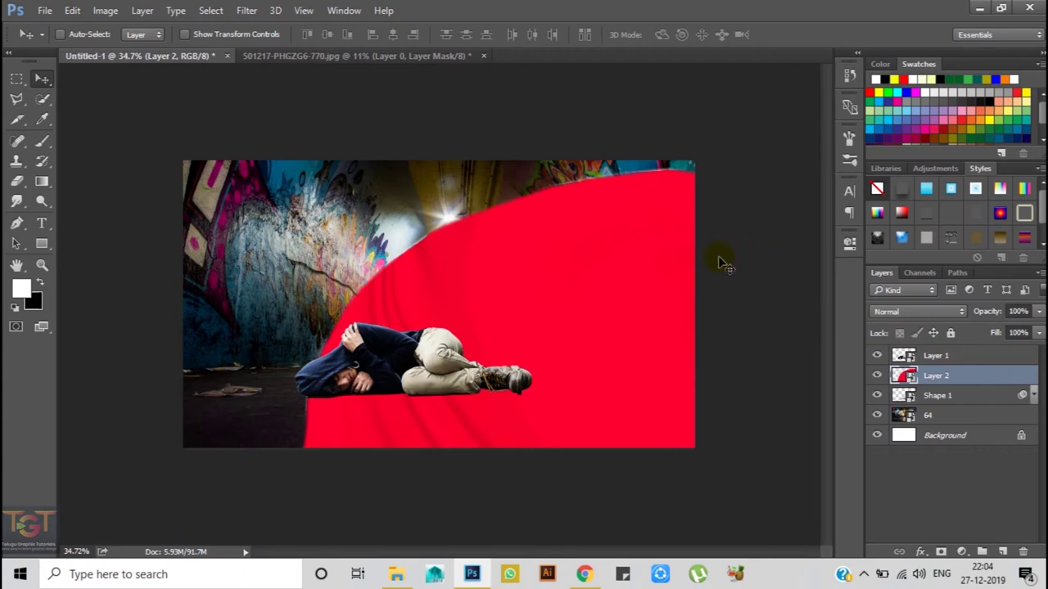
Scale Santa down to about a quarter size and position him beside the lying man
key(ctrl+t)
key(ctrl+0)
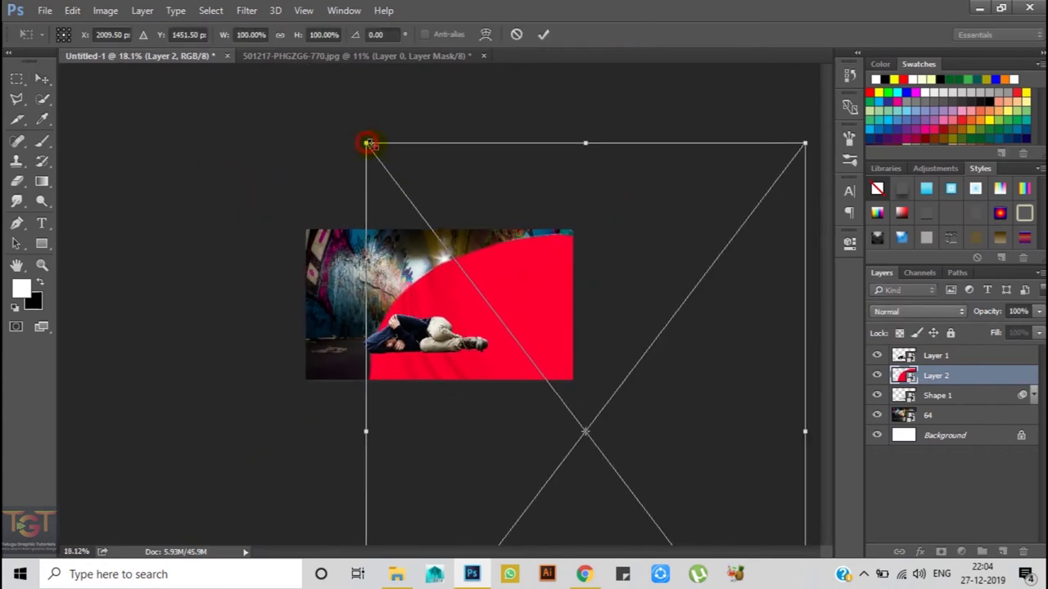
drag(368, 144, 549, 324)
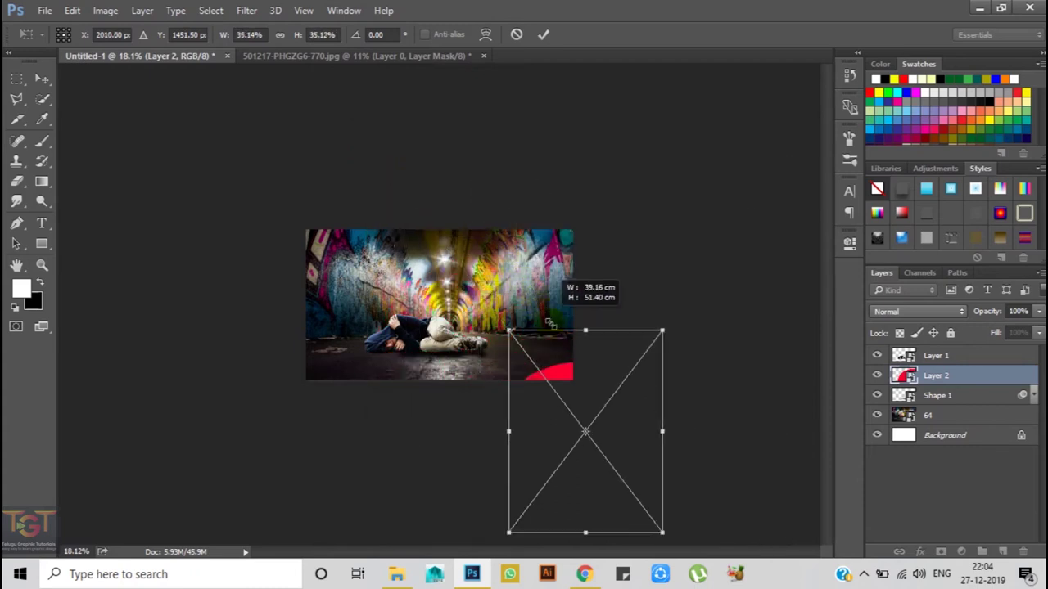
mouse_move(549, 324)
mouse_down()
mouse_move(487, 283)
mouse_move(385, 157)
mouse_up()
key(ctrl+0)
mouse_move(478, 226)
mouse_down()
mouse_move(517, 336)
mouse_move(537, 332)
mouse_up()
mouse_move(447, 174)
mouse_down()
mouse_move(419, 133)
mouse_move(427, 140)
mouse_up()
drag(516, 229, 546, 244)
drag(685, 143, 690, 137)
key(Return)
Place Santa's layer above Layer 1 and select Layer 1 together with Shape 1
drag(971, 375, 955, 351)
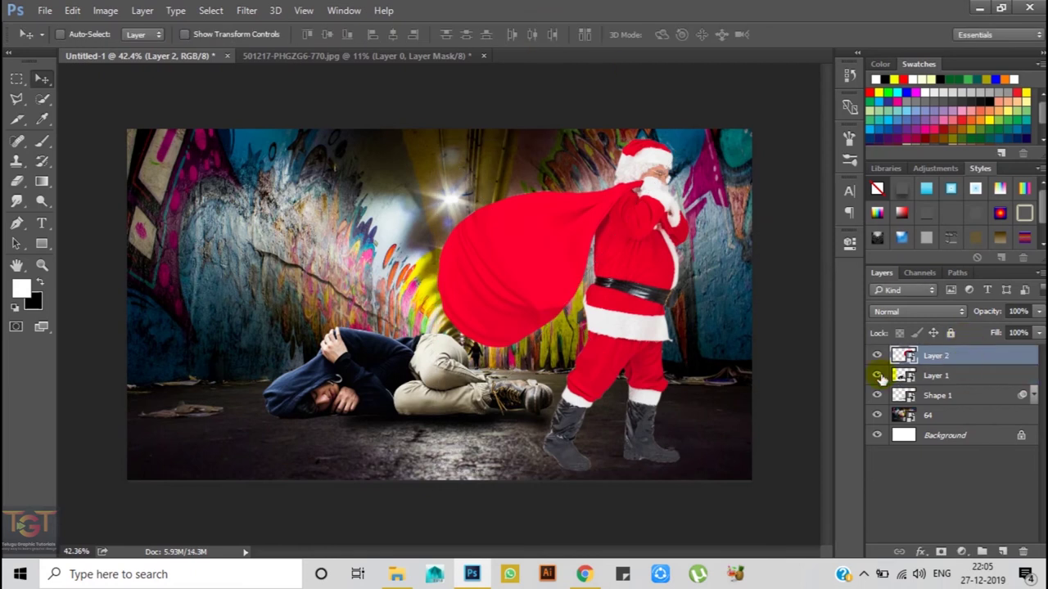
click(973, 375)
shift+click(976, 395)
Shrink the sleeping man and his shape layer to about 82% and commit
key(ctrl+t)
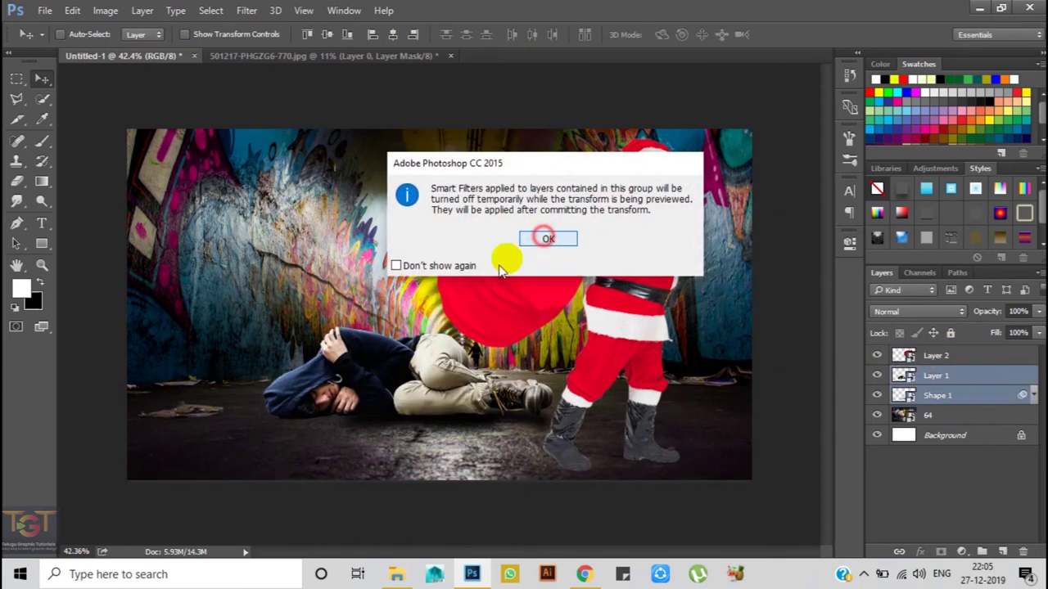
mouse_move(264, 327)
mouse_down()
mouse_move(292, 337)
mouse_move(286, 352)
mouse_up()
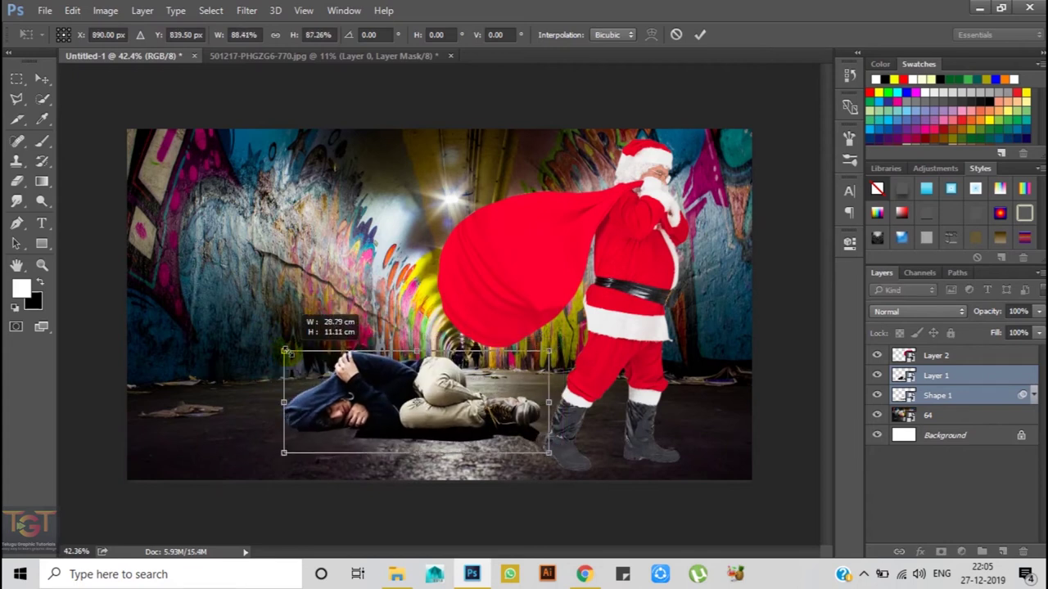
click(700, 34)
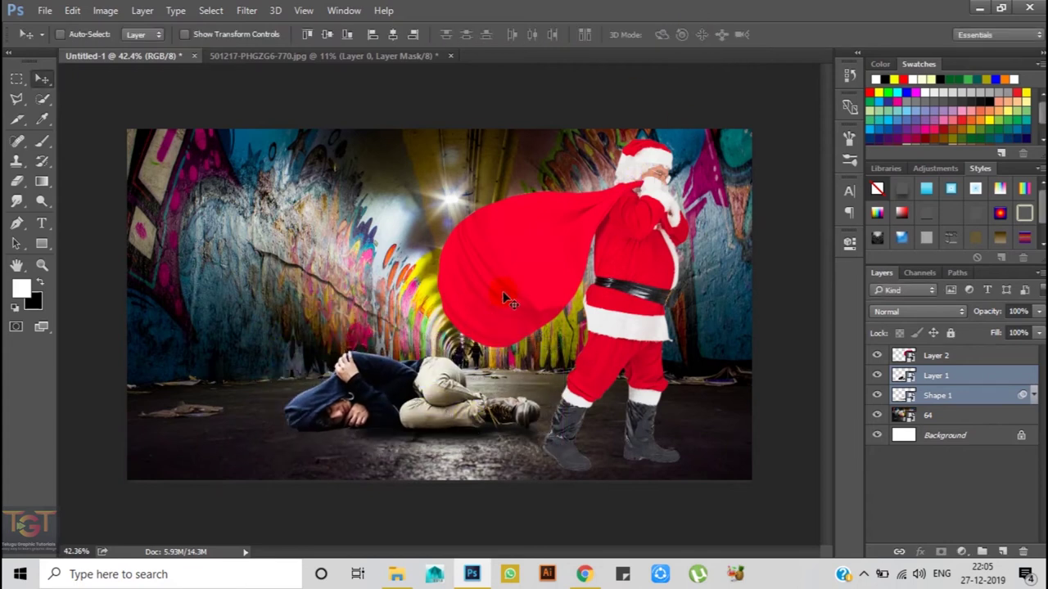
Rename Layer 1 to SLEEPING PERSION and Layer 2 to SANTA
click(935, 355)
click(938, 377)
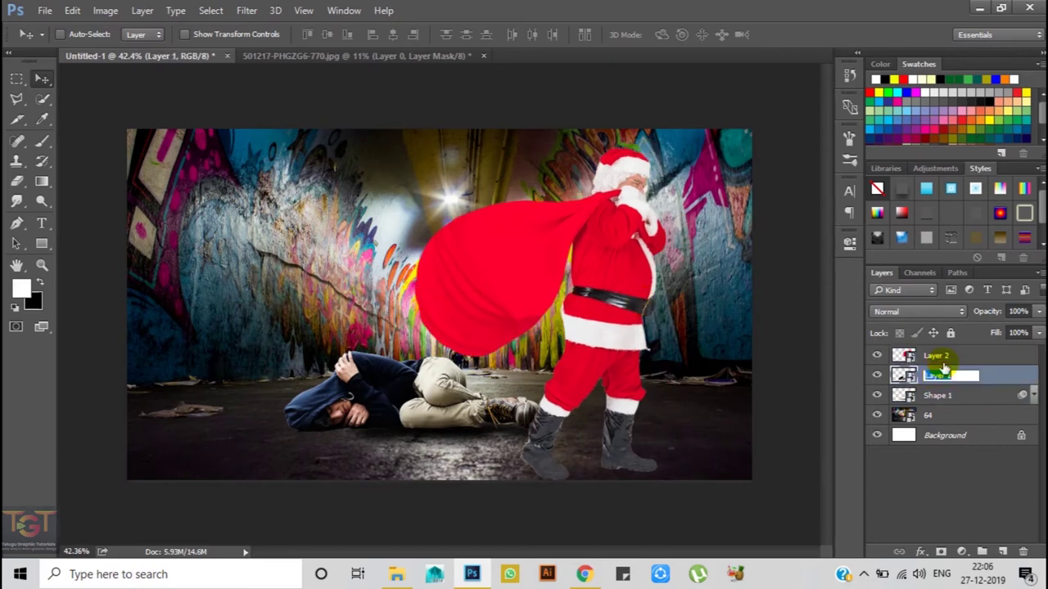
text(SLEEPING PERSION)
key(Return)
double_click(936, 356)
text(SANTA)
key(Return)
click(944, 377)
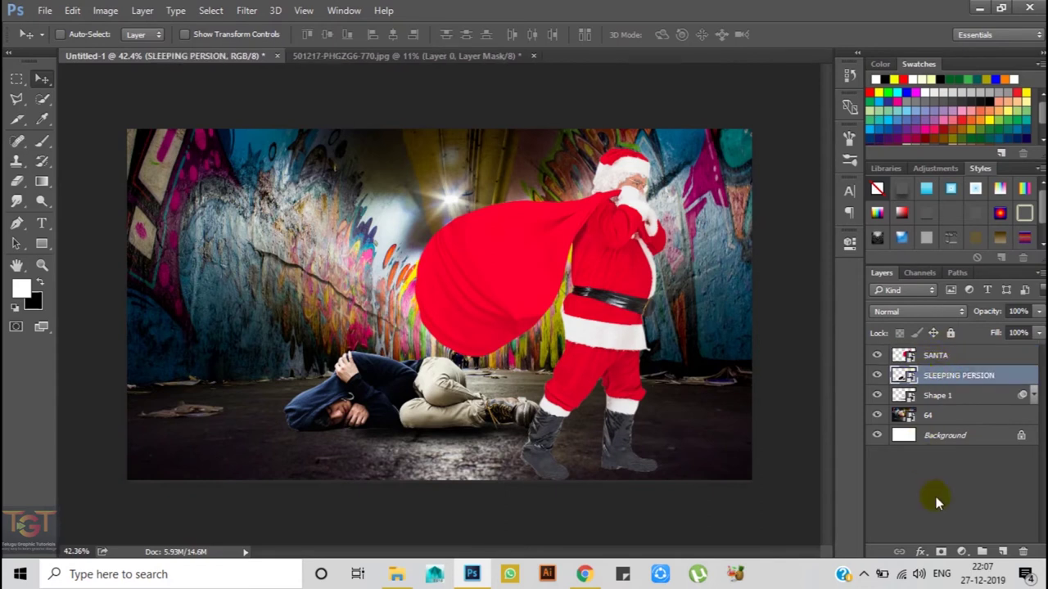
click(961, 553)
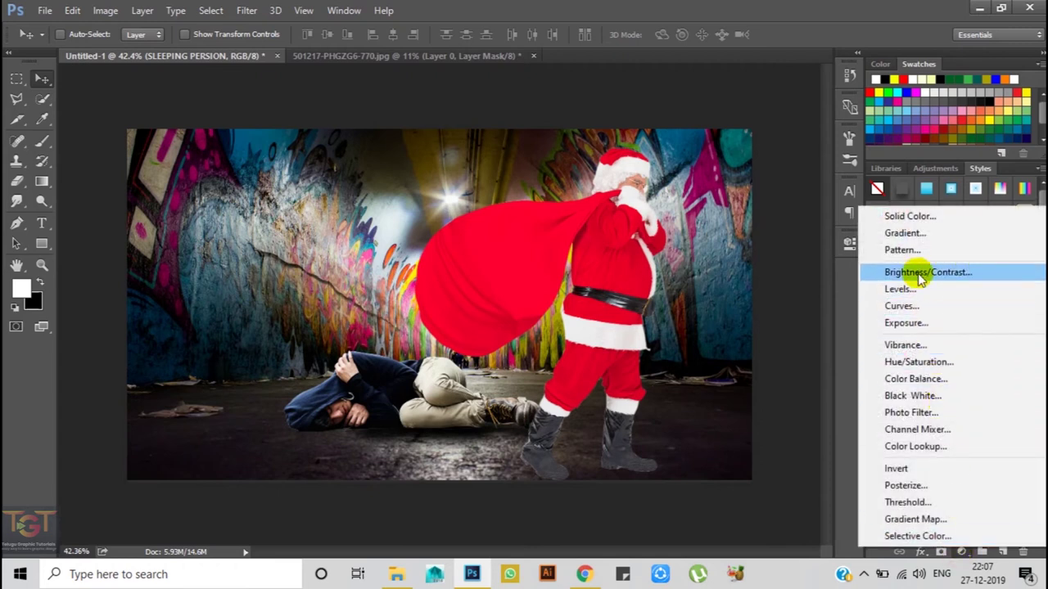
Clip a Brightness/Contrast adjustment to the sleeping man at about -67 brightness, 74 contrast
click(920, 276)
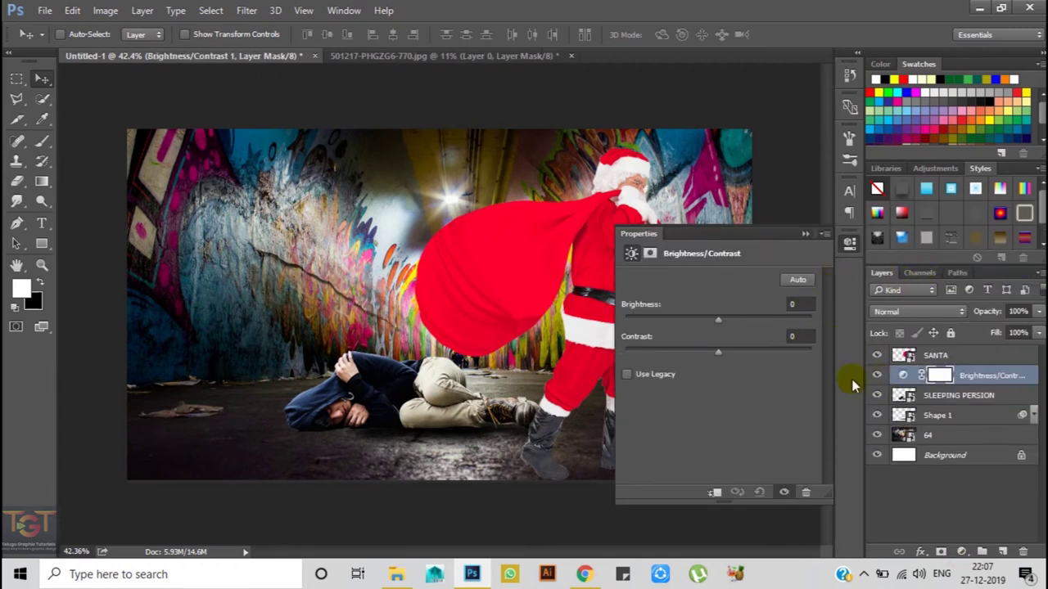
click(716, 493)
drag(719, 325, 645, 316)
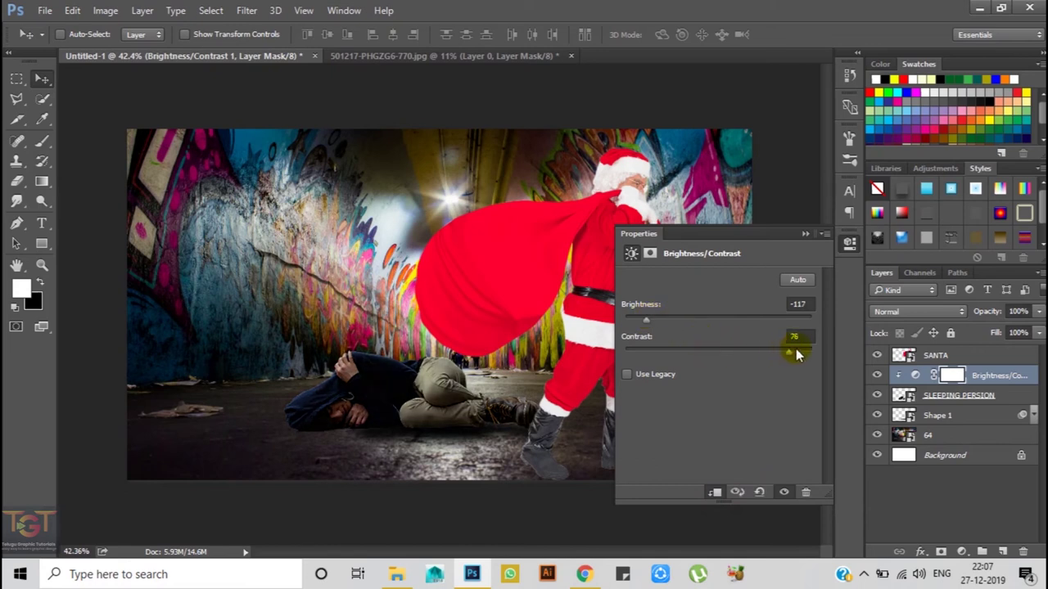
drag(663, 321, 678, 329)
click(805, 234)
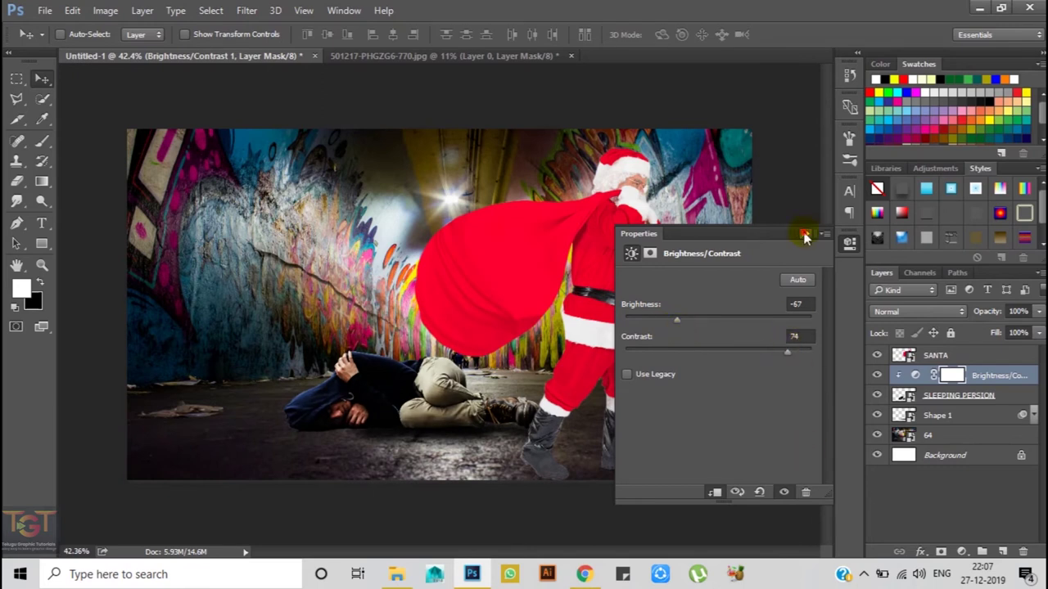
click(992, 355)
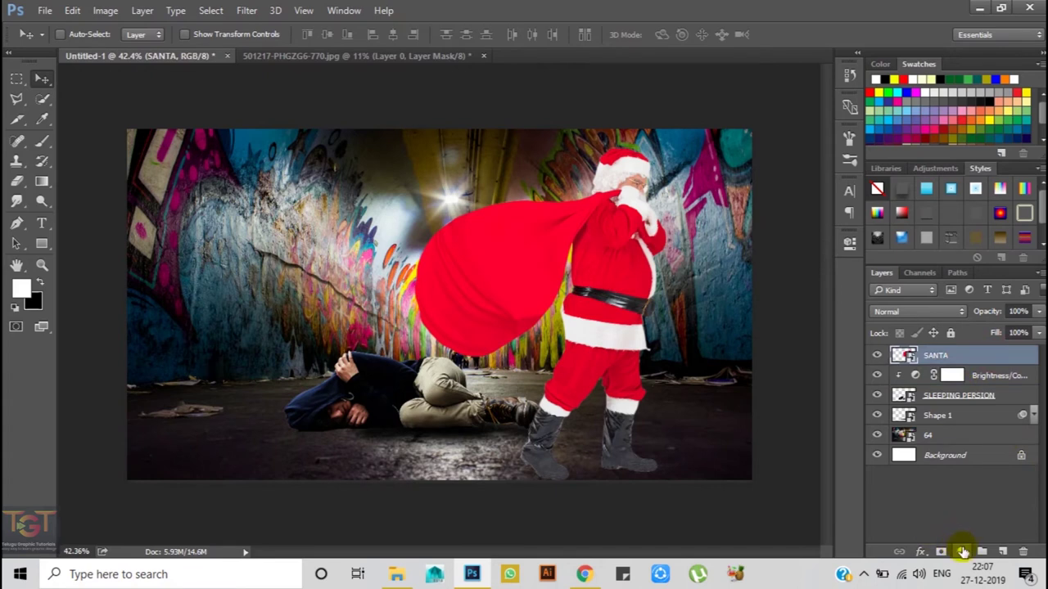
Add a Brightness/Contrast adjustment clipped to SANTA, darkening him and raising contrast
click(963, 552)
click(904, 272)
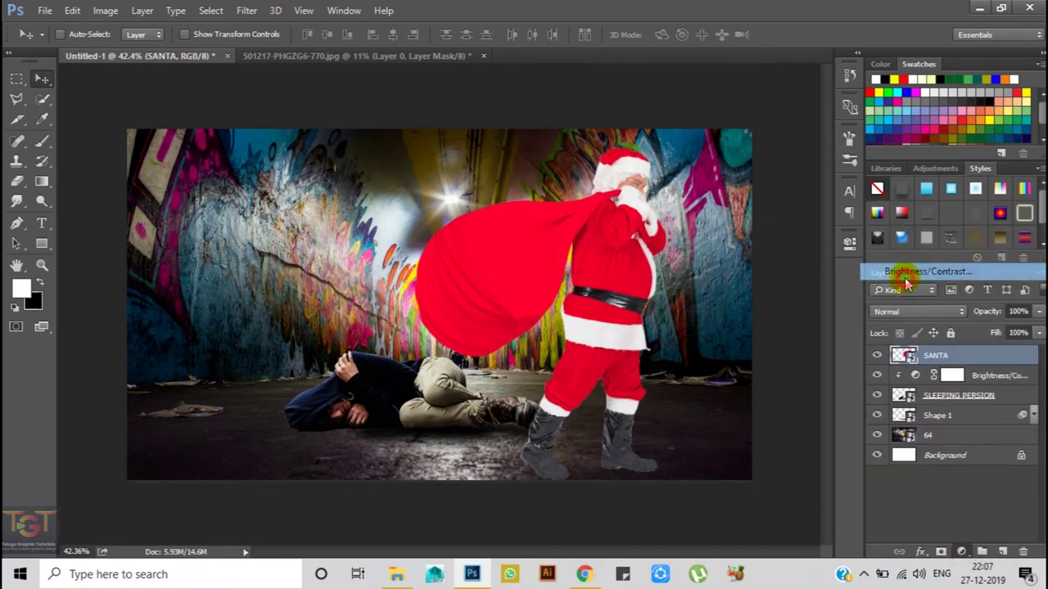
drag(712, 319, 653, 318)
double_click(653, 316)
click(712, 494)
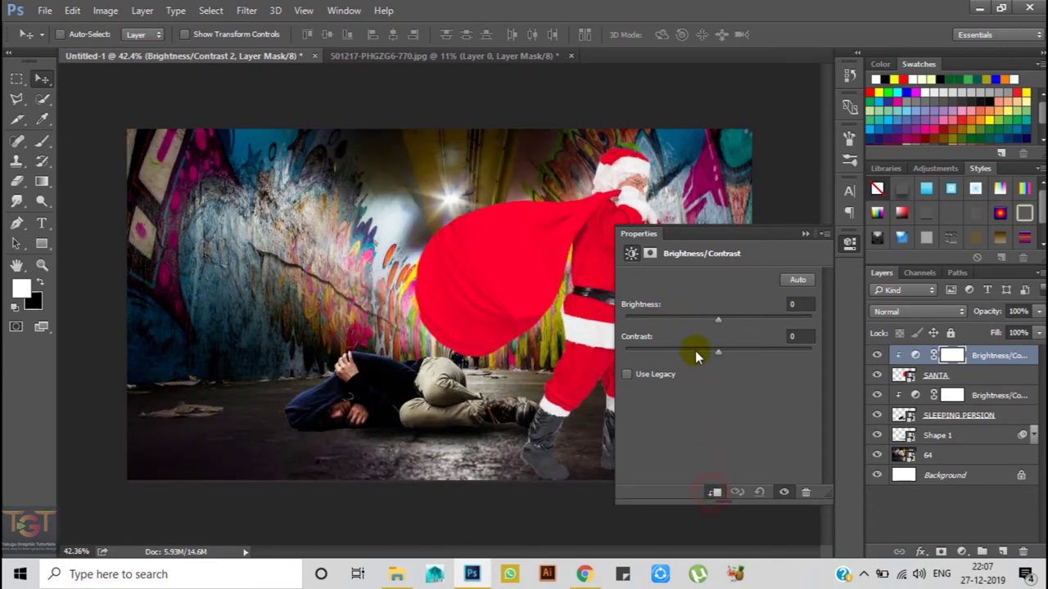
drag(698, 319, 663, 319)
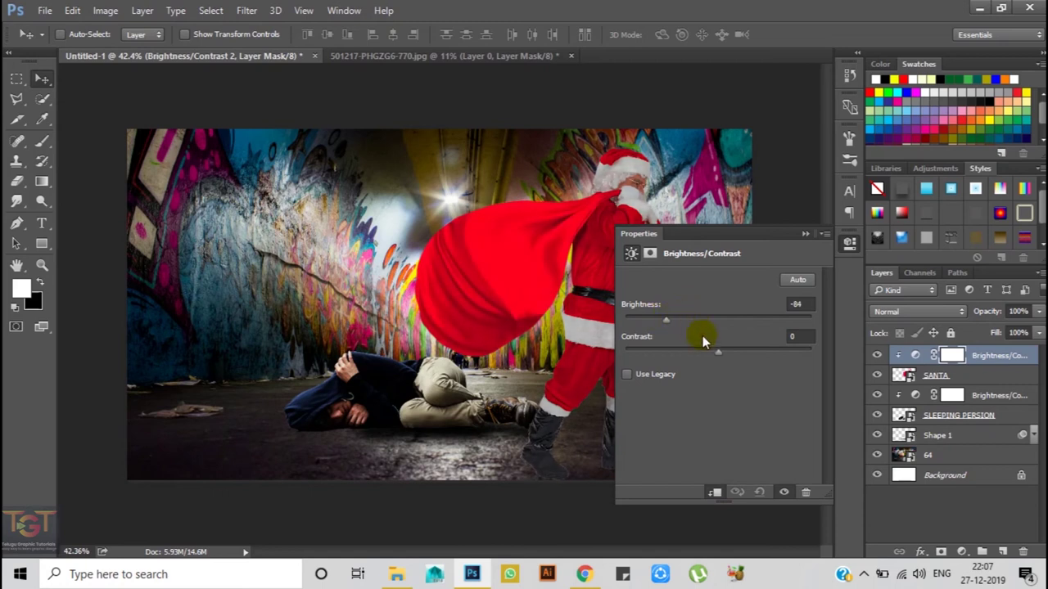
drag(718, 350, 759, 350)
mouse_move(666, 320)
mouse_down()
mouse_move(645, 319)
mouse_move(656, 319)
mouse_up()
Fine-tune Santa to about -88 brightness and 73 contrast, then collapse Properties
mouse_move(743, 233)
mouse_down()
mouse_move(724, 337)
mouse_move(248, 123)
mouse_up()
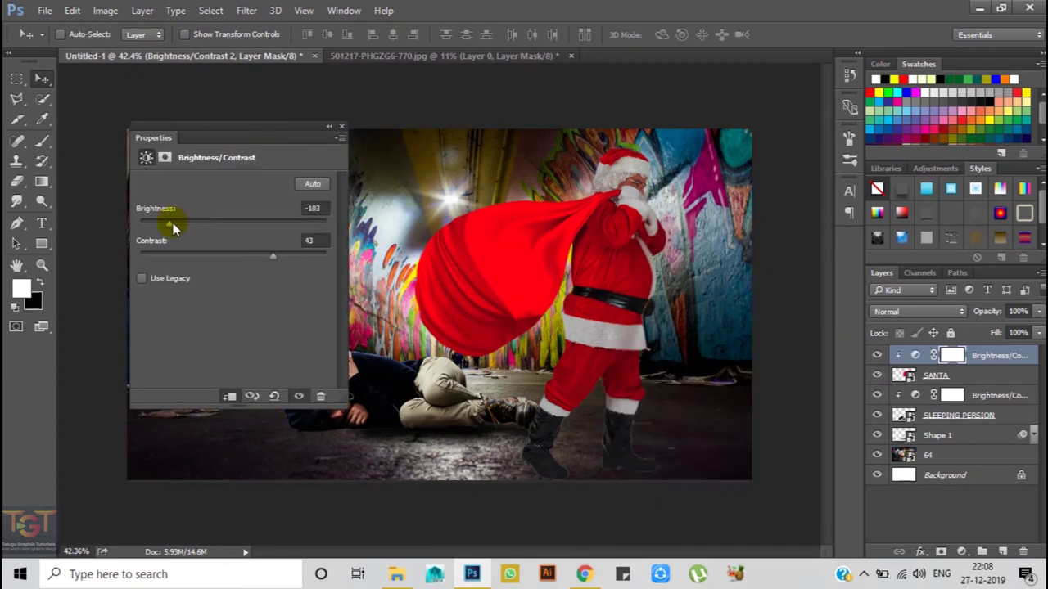
mouse_move(177, 223)
mouse_down()
mouse_move(146, 222)
mouse_move(179, 222)
mouse_up()
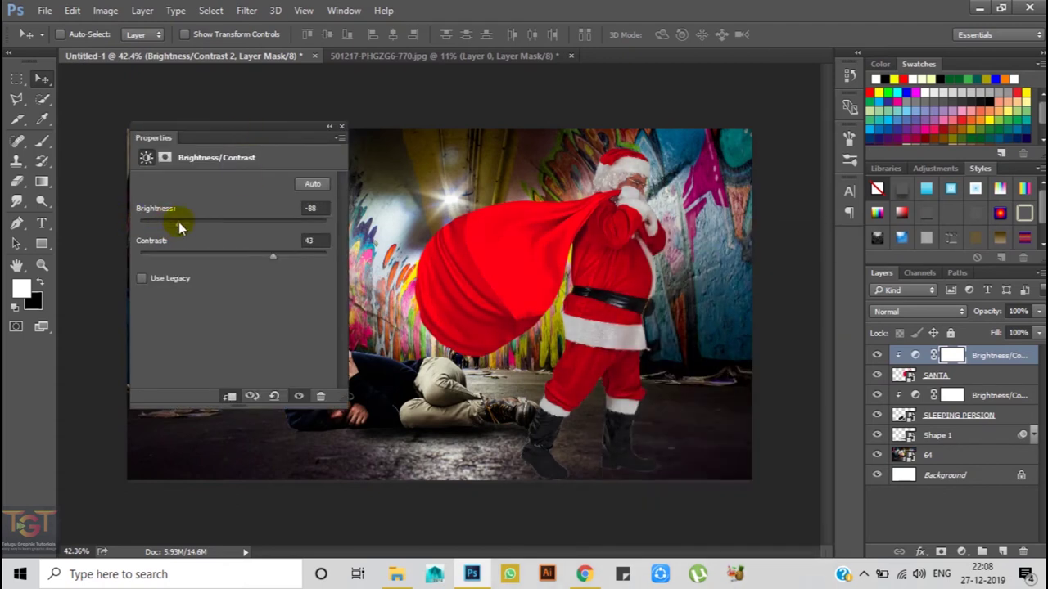
drag(279, 253, 279, 259)
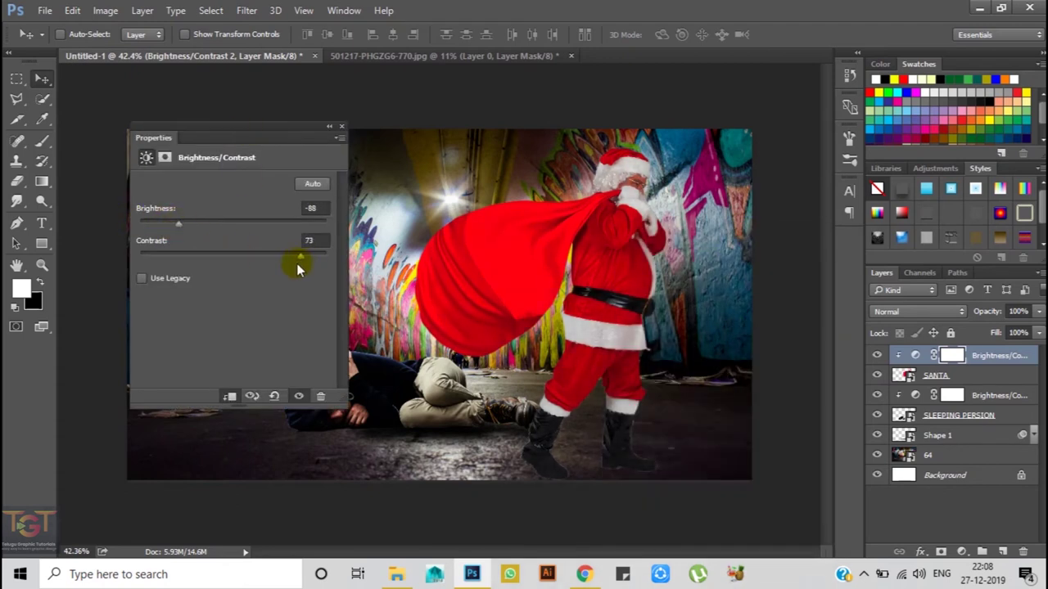
click(328, 126)
mouse_move(328, 129)
mouse_down()
mouse_move(844, 246)
mouse_move(820, 55)
mouse_up()
click(844, 245)
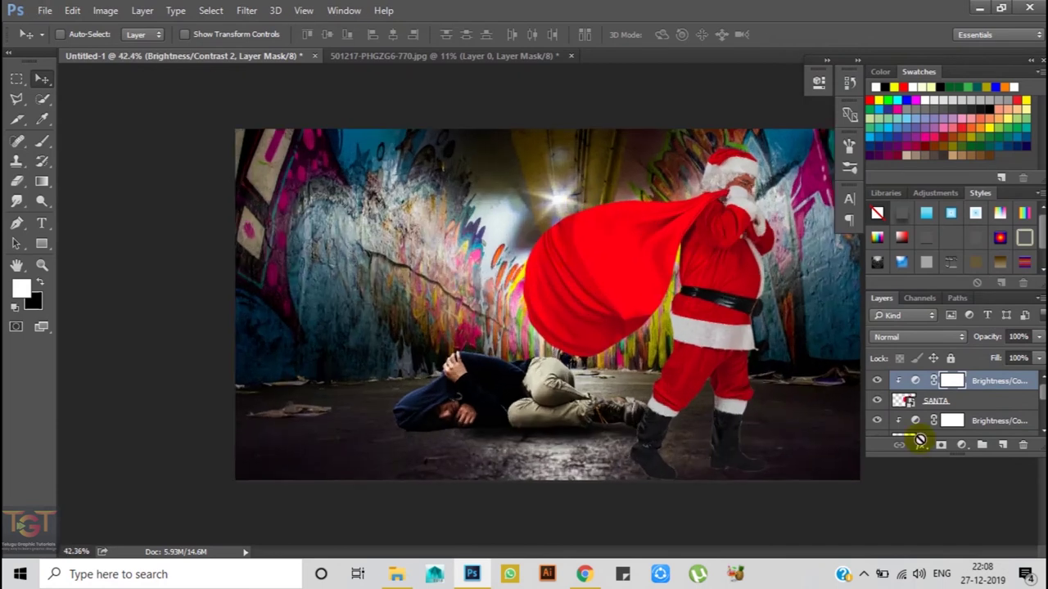
drag(949, 452, 946, 551)
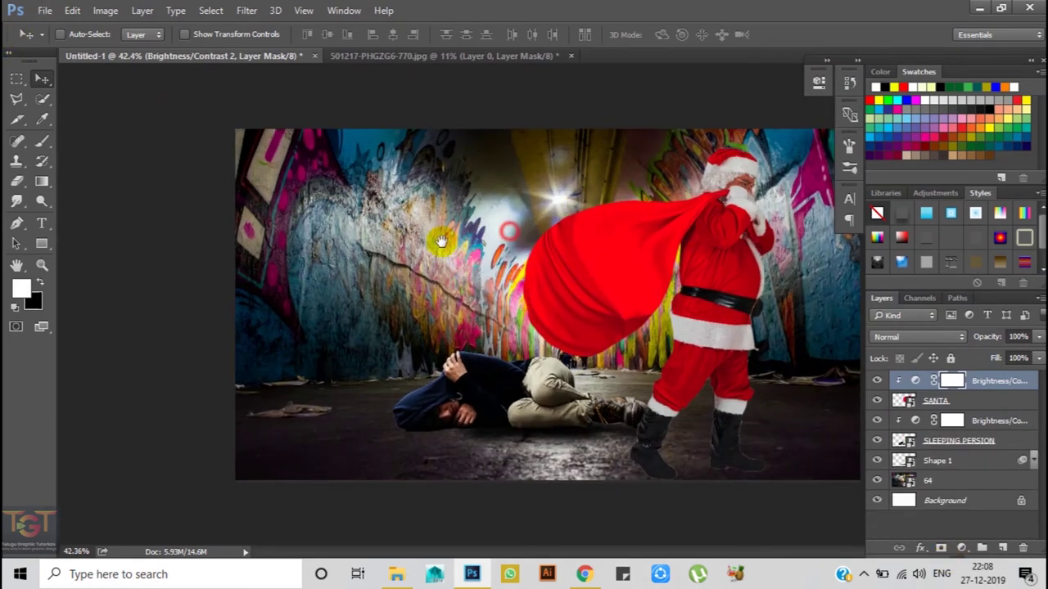
scroll(648, 241, down, 1)
scroll(648, 241, down, 1)
click(818, 81)
click(1013, 59)
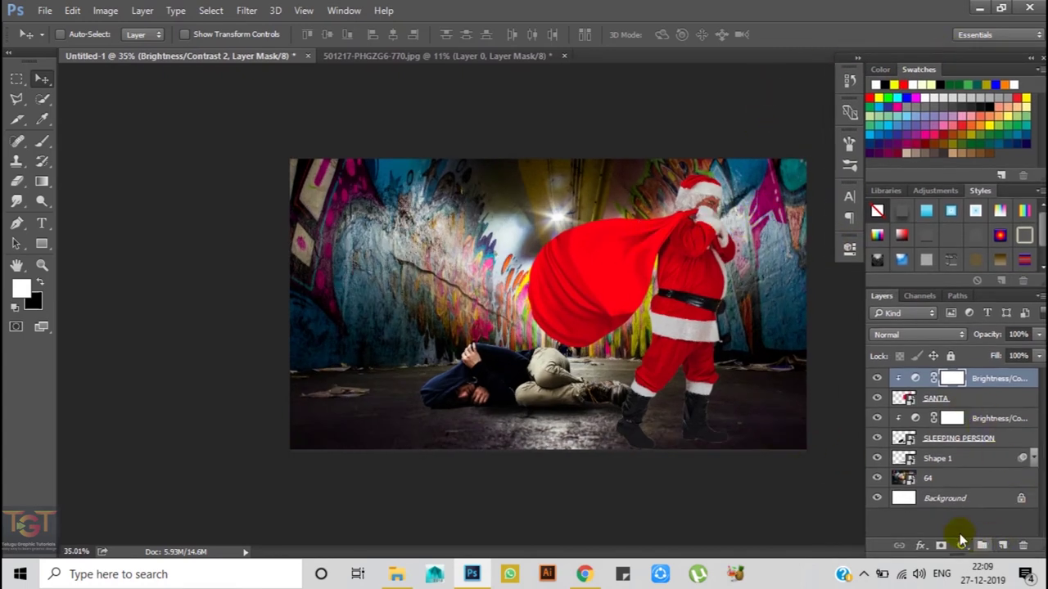
click(17, 223)
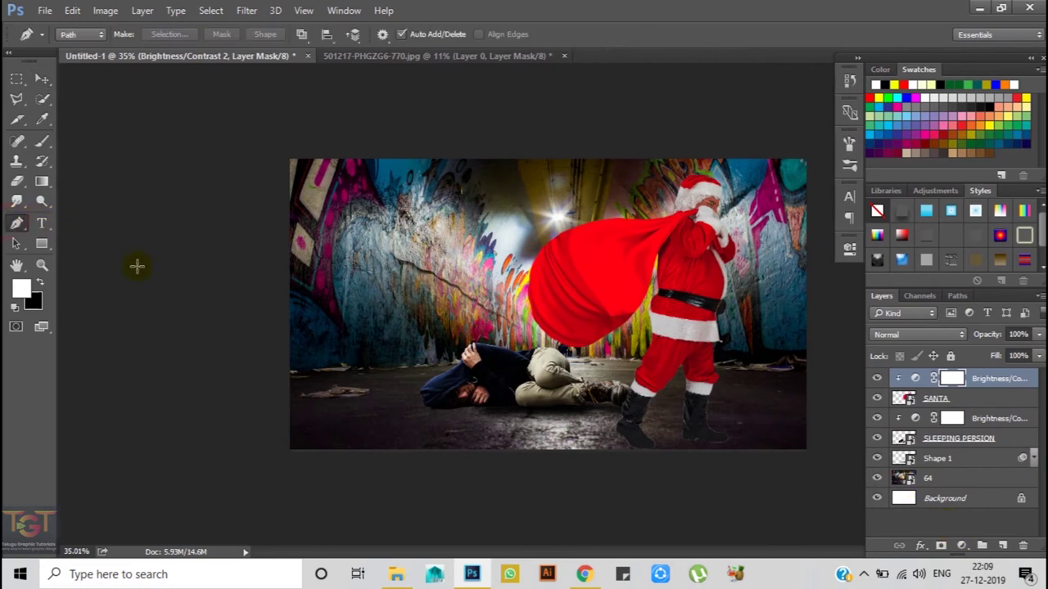
Outline a shadow shape on the ground under Santa's back boot with the Pen tool
scroll(692, 451, up, 2)
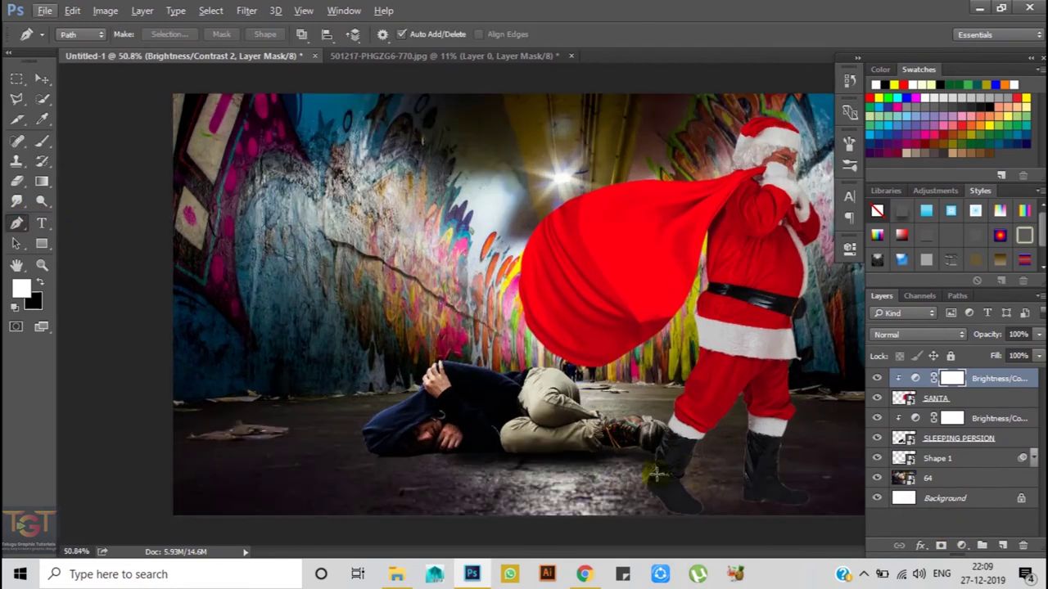
scroll(751, 488, up, 1)
scroll(751, 488, up, 1)
scroll(666, 379, up, 2)
scroll(696, 450, up, 1)
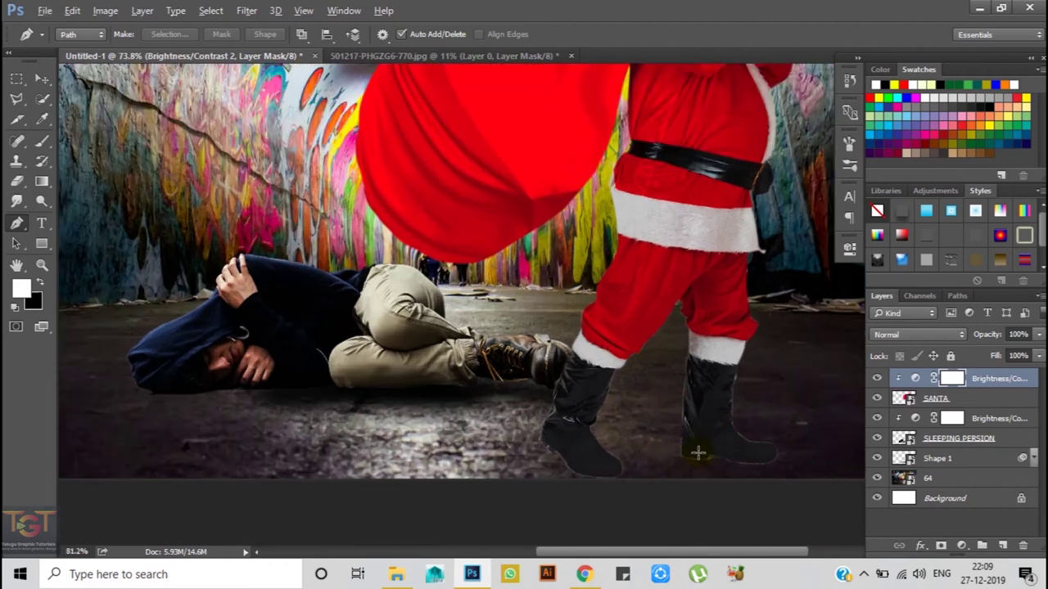
scroll(691, 455, up, 1)
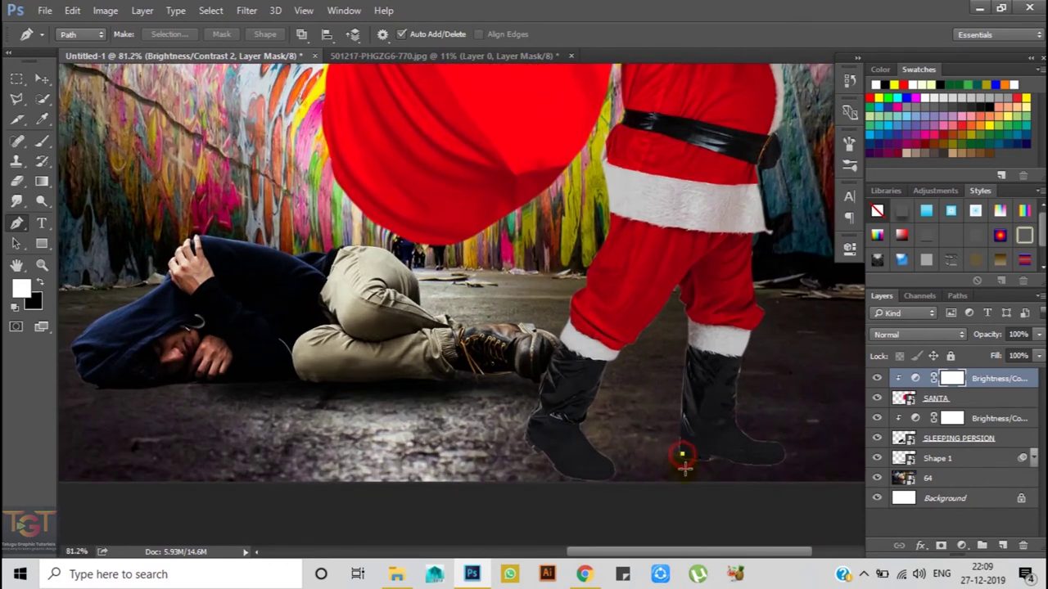
click(683, 452)
click(689, 472)
click(741, 483)
click(784, 487)
click(753, 455)
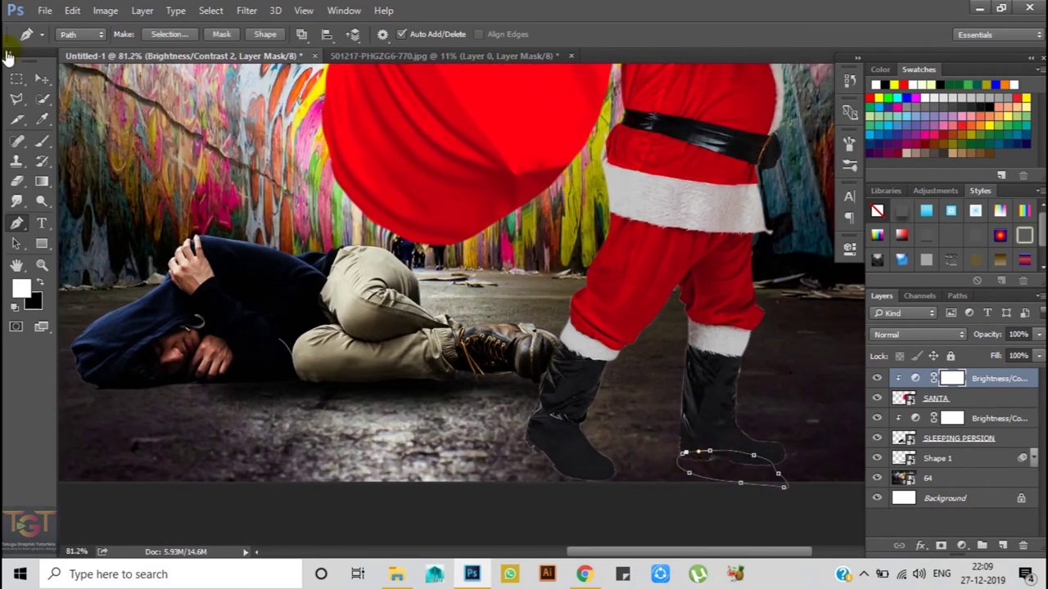
click(260, 35)
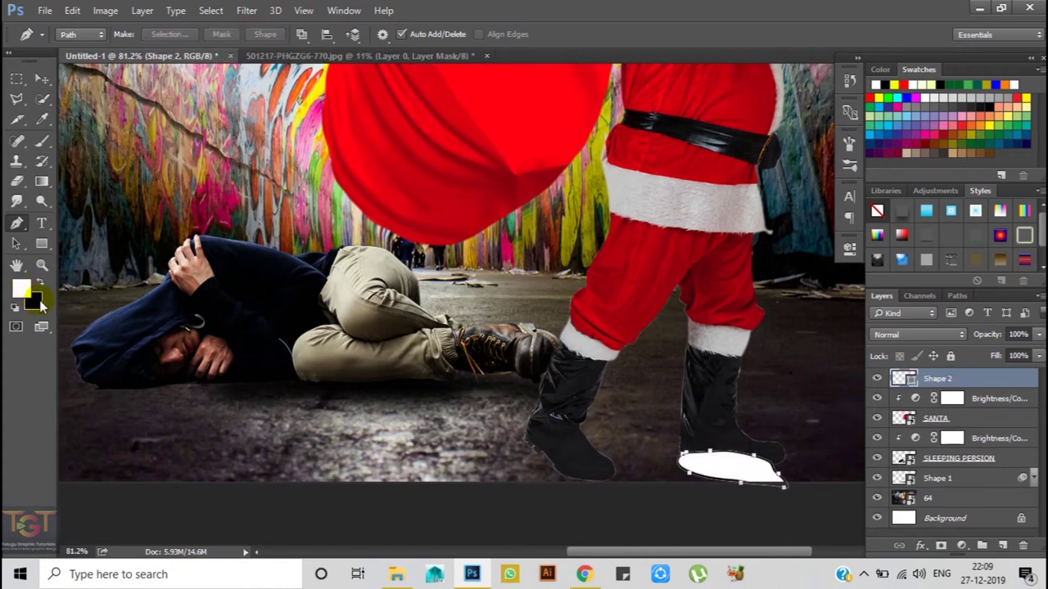
Fill the shadow shape black and soften it with a Gaussian Blur smart filter
key(ctrl+BackSpace)
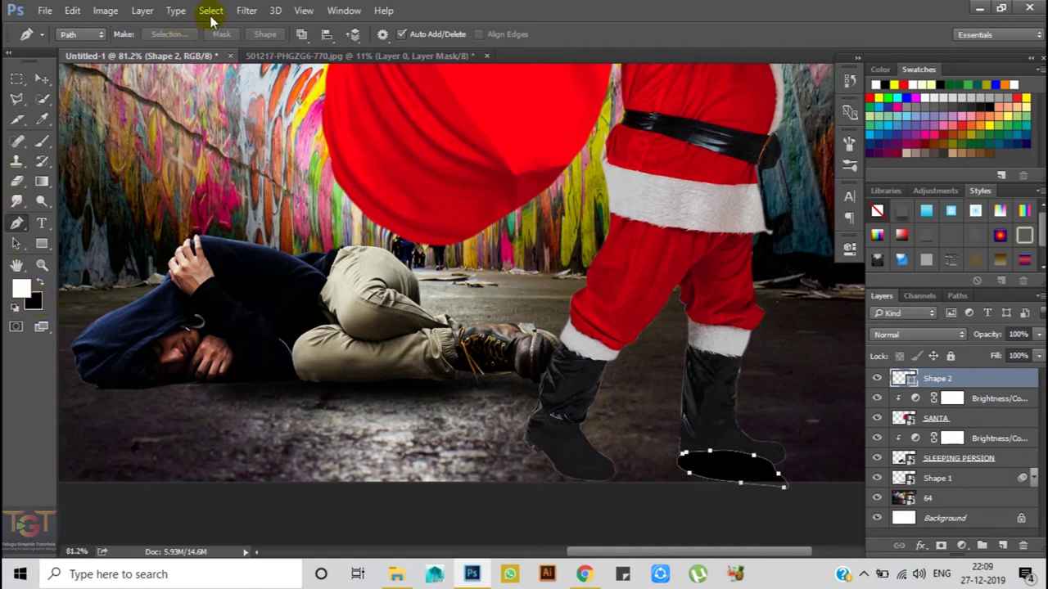
click(247, 12)
mouse_move(254, 180)
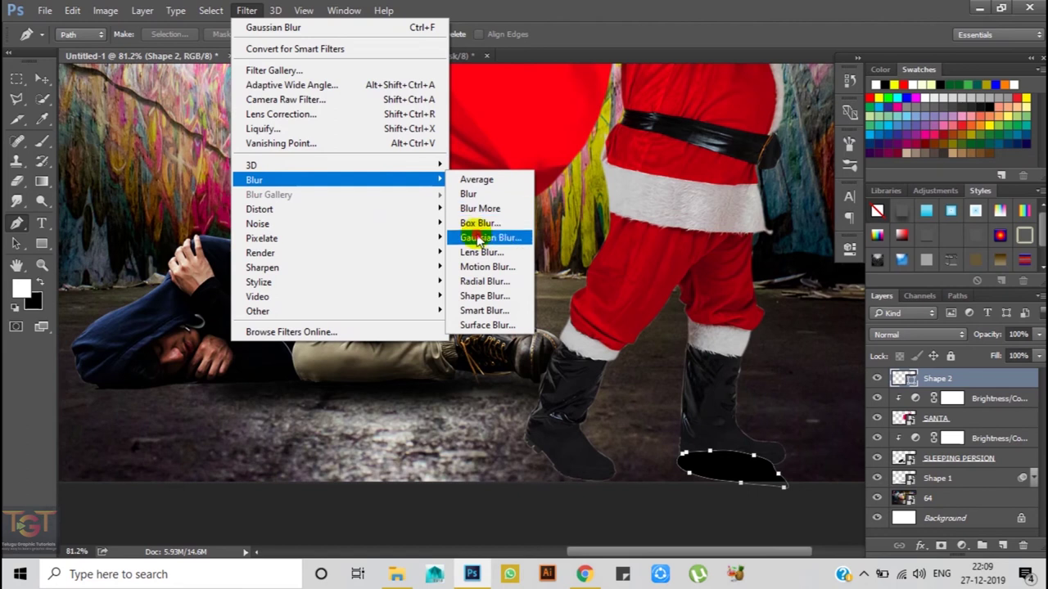
click(481, 237)
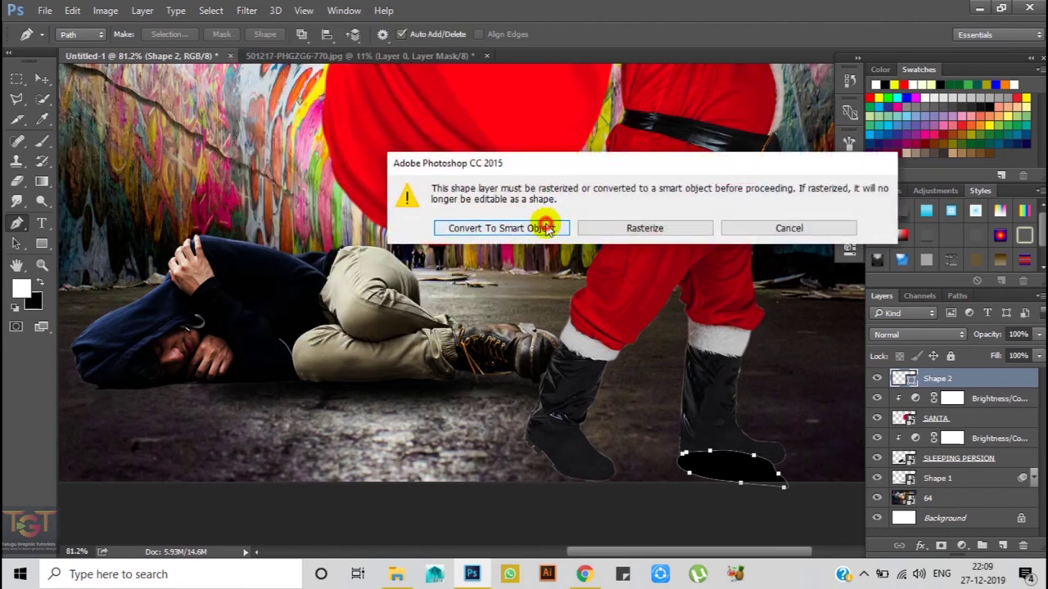
click(547, 229)
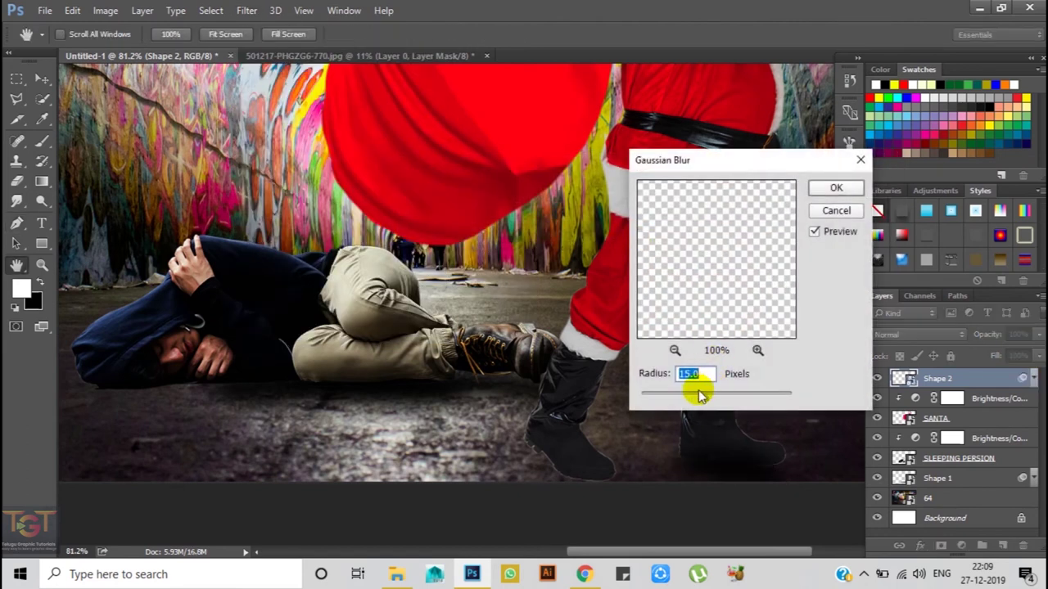
click(832, 187)
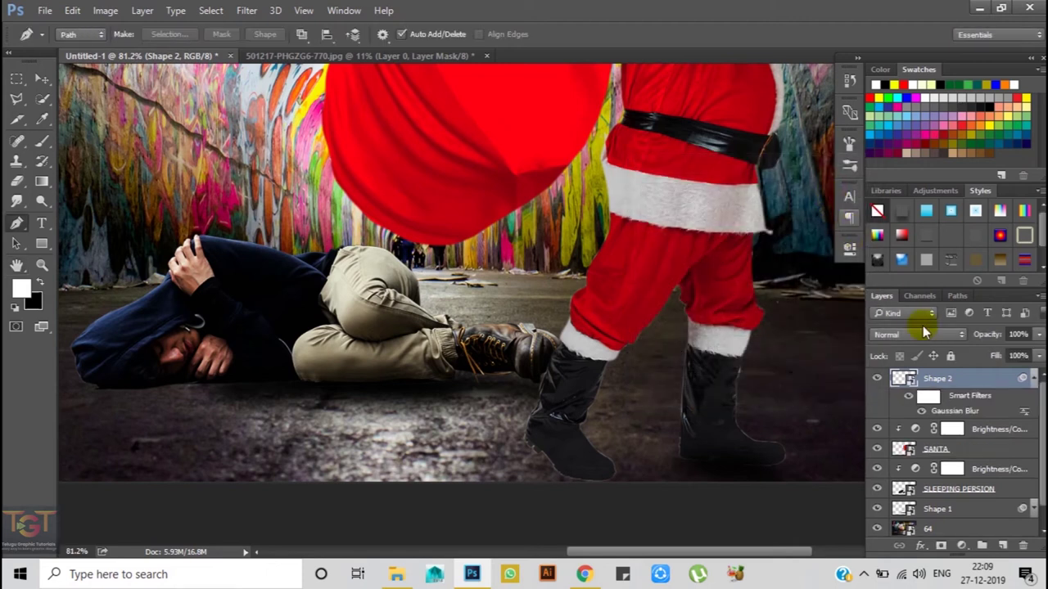
click(1033, 382)
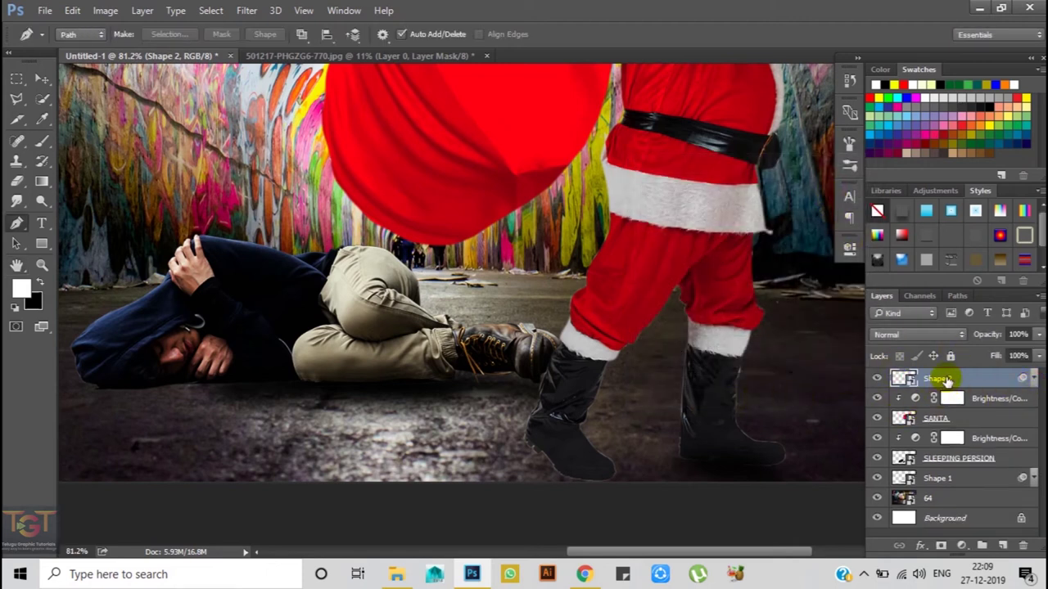
Duplicate the blurred shadow layer
drag(945, 379, 1016, 546)
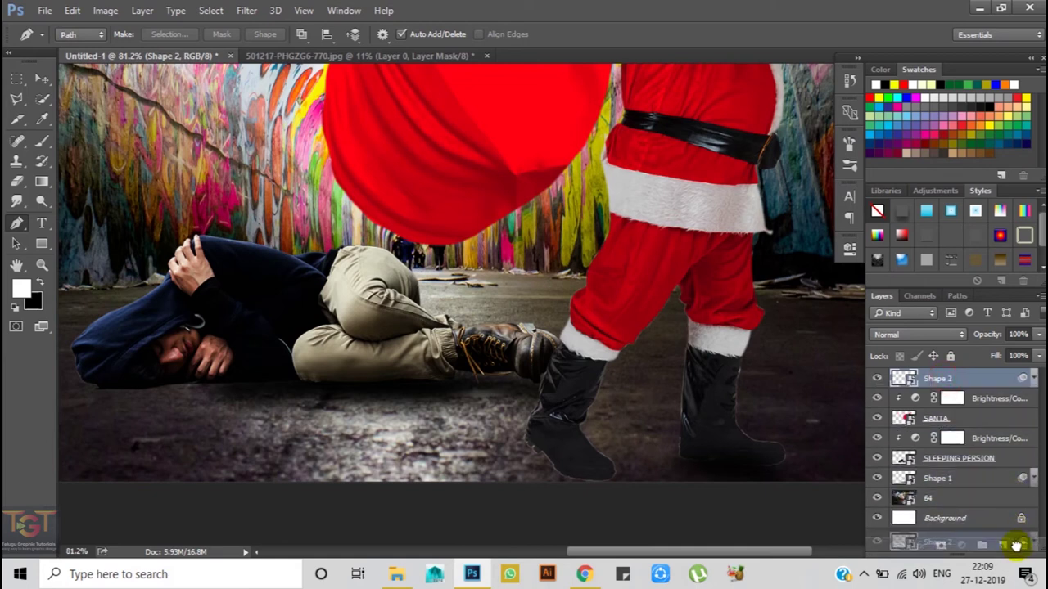
drag(1013, 550, 1014, 546)
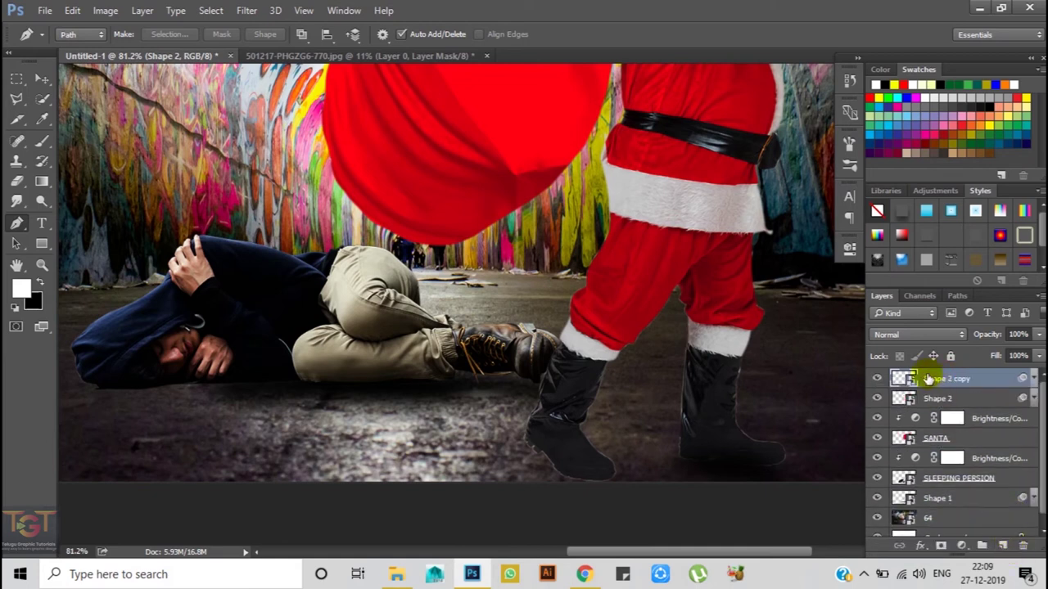
click(42, 77)
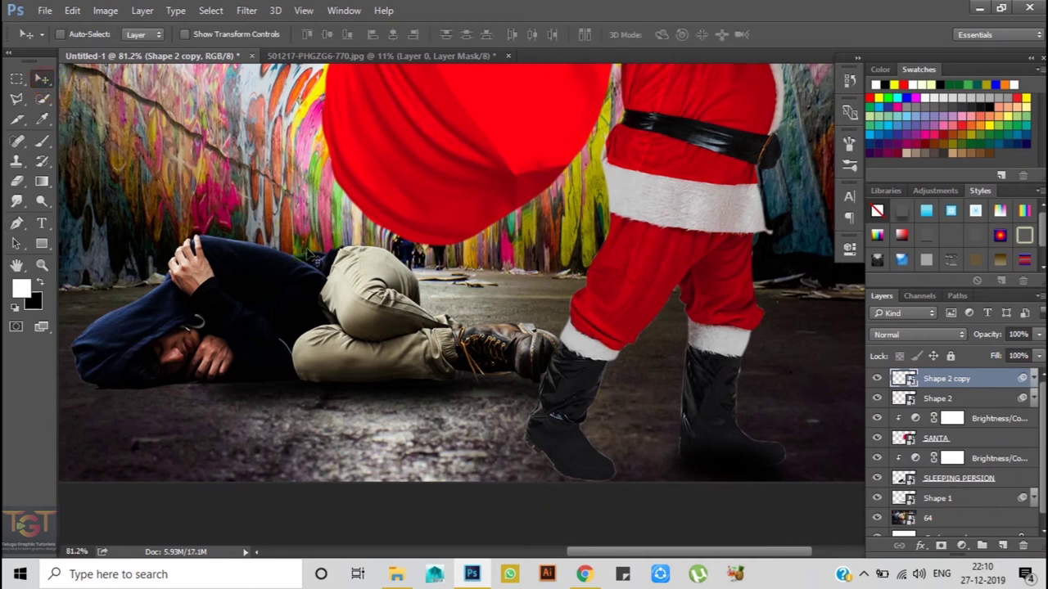
Move the Shape 2 copy under Santa's front boot, rotated and stretched along the foot
drag(713, 459, 553, 454)
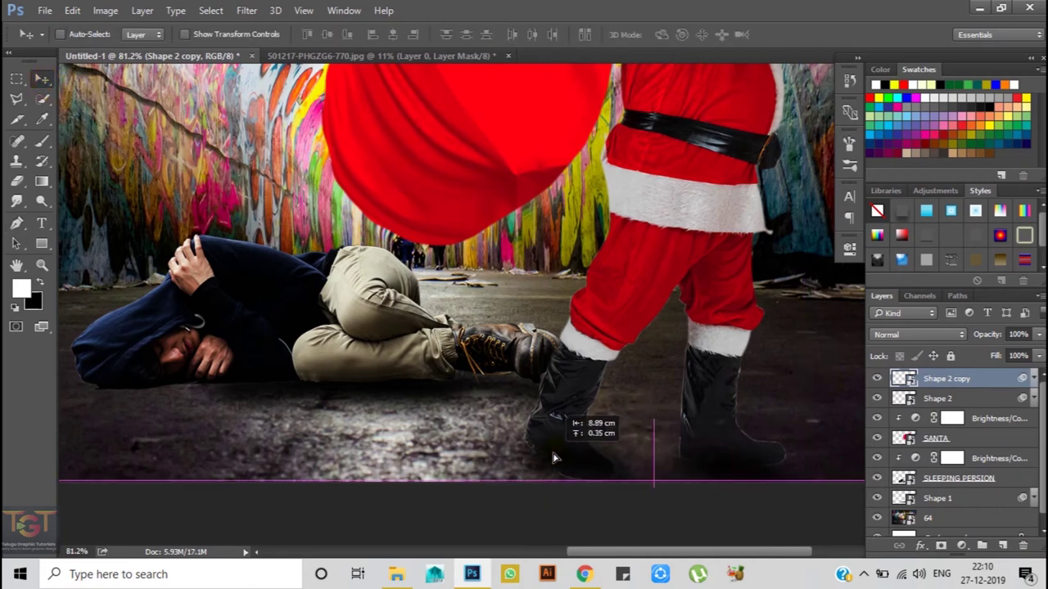
key(ctrl+t)
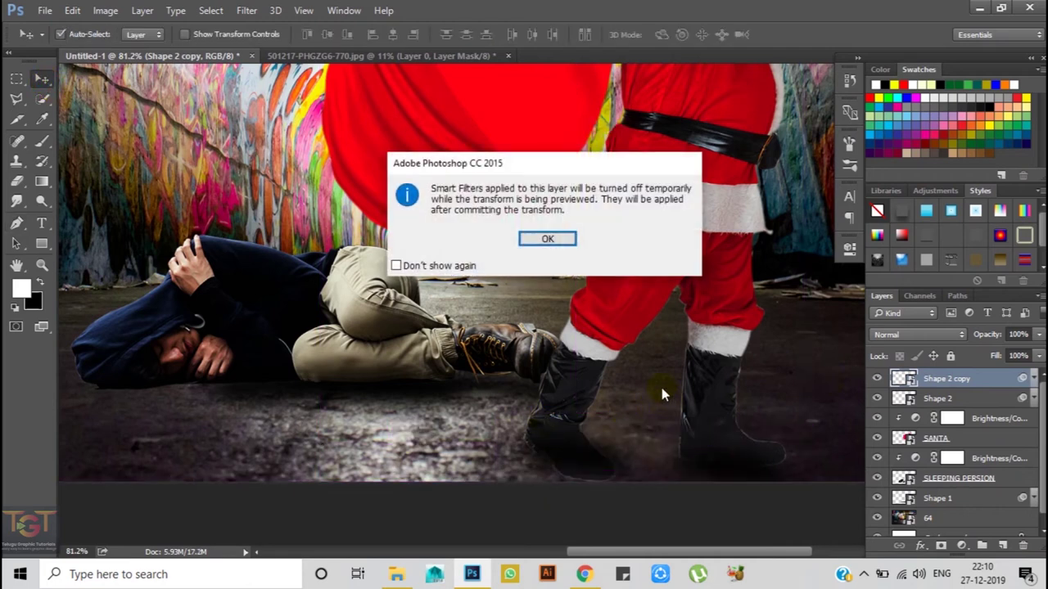
click(547, 239)
mouse_move(636, 424)
mouse_down()
mouse_move(637, 472)
mouse_move(636, 464)
mouse_up()
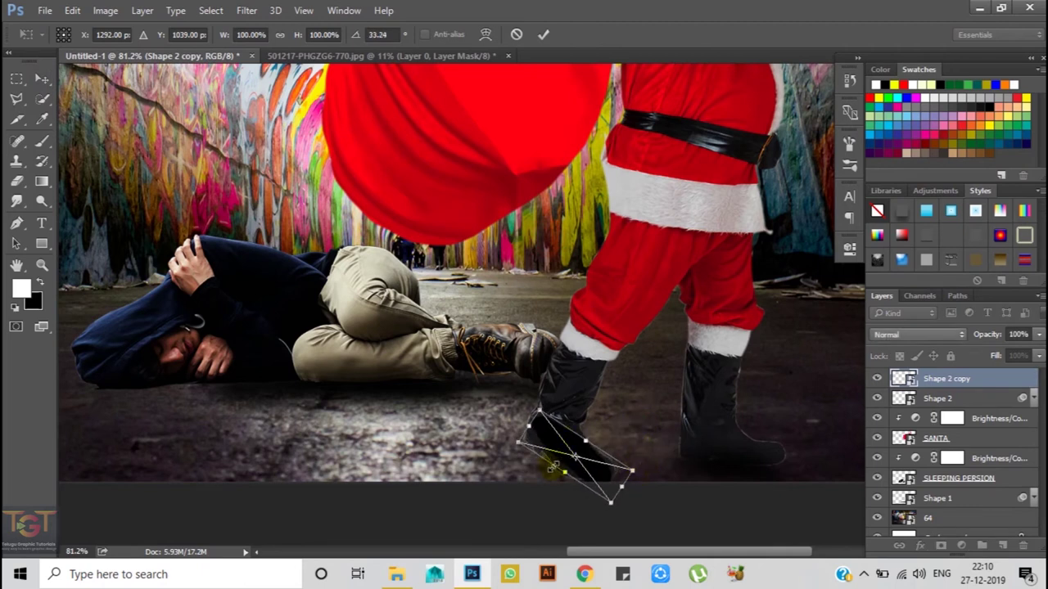
drag(563, 471, 550, 501)
mouse_move(549, 455)
mouse_down()
mouse_move(559, 483)
mouse_move(553, 464)
mouse_up()
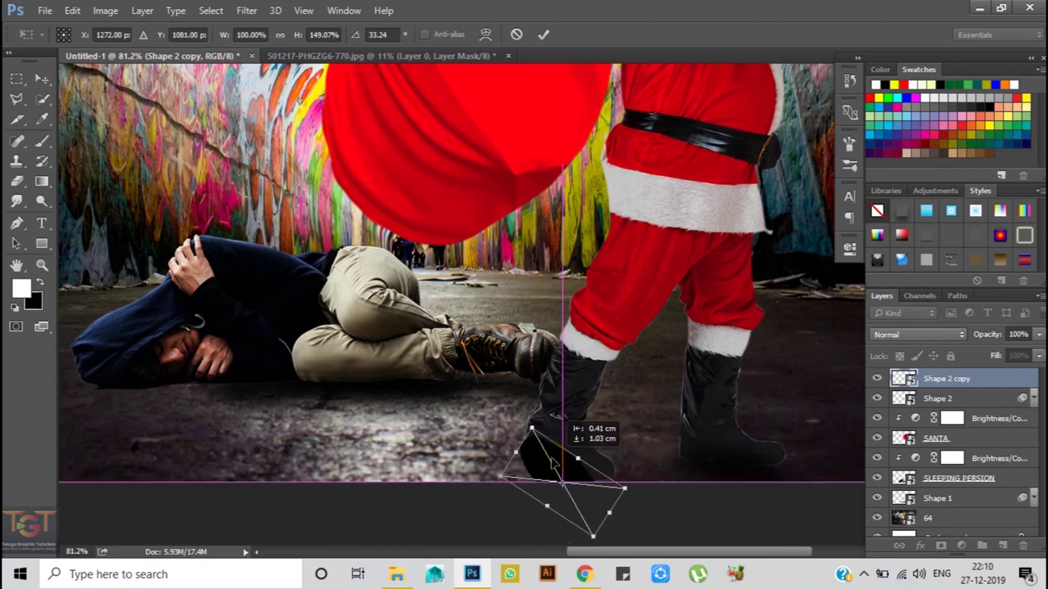
drag(553, 463, 554, 464)
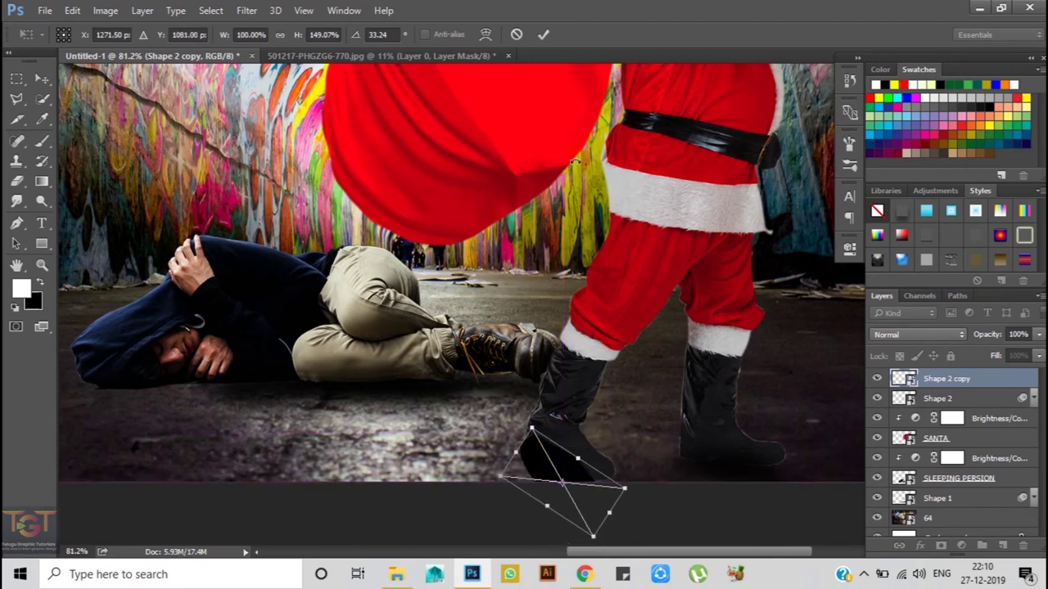
click(542, 35)
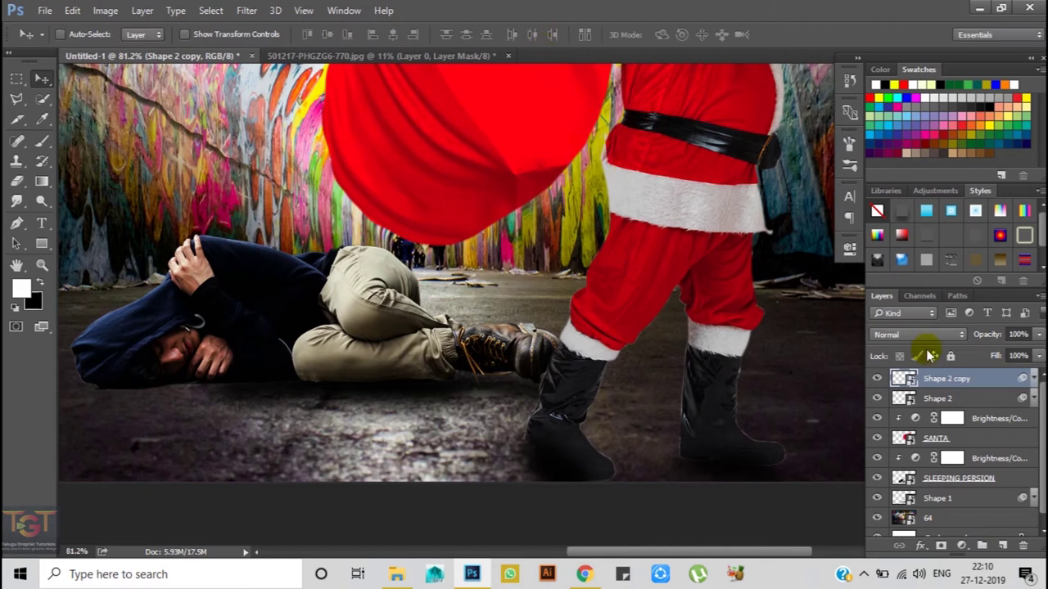
click(1034, 381)
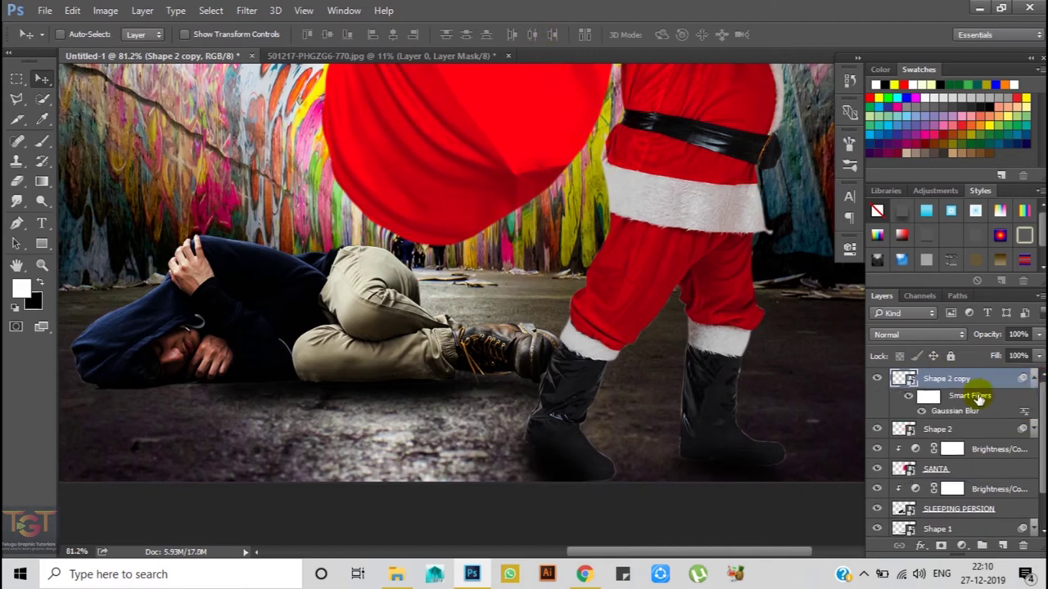
Rename the shadow layers to SHADOW2 and SHADOW1
click(1033, 381)
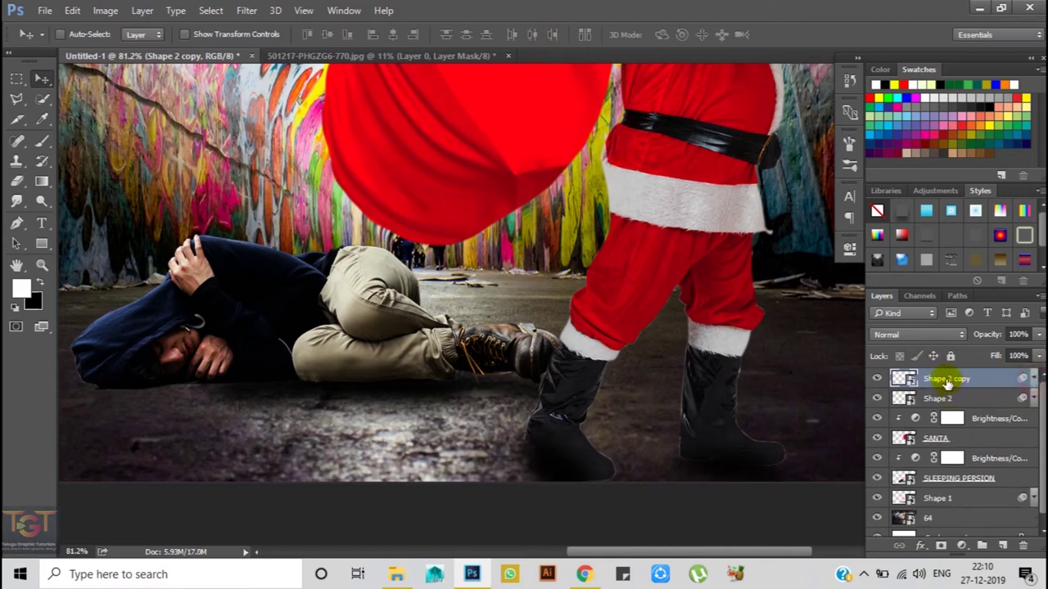
text(S)
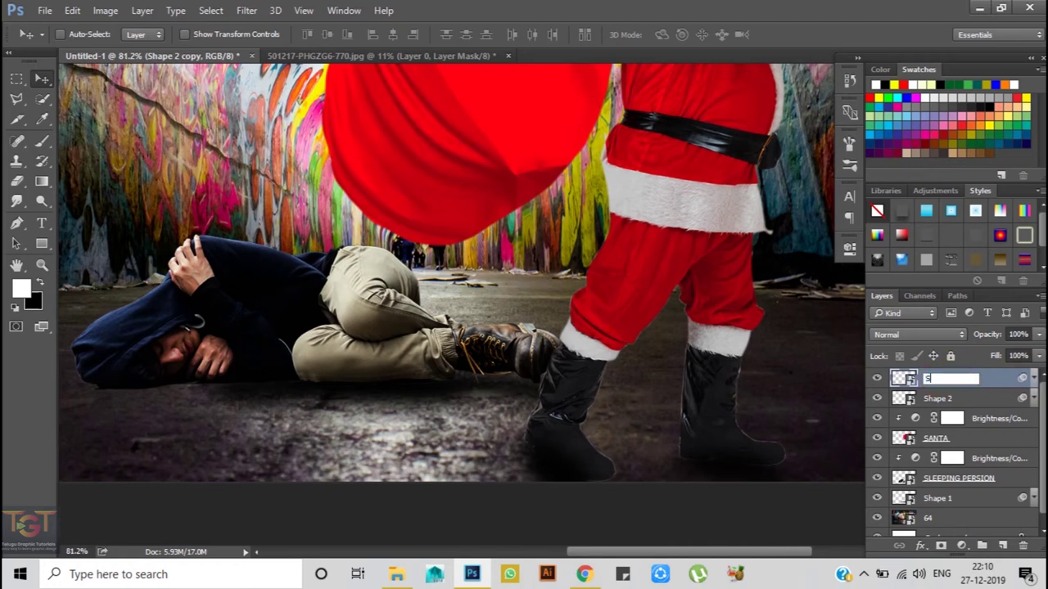
text(HADOW)
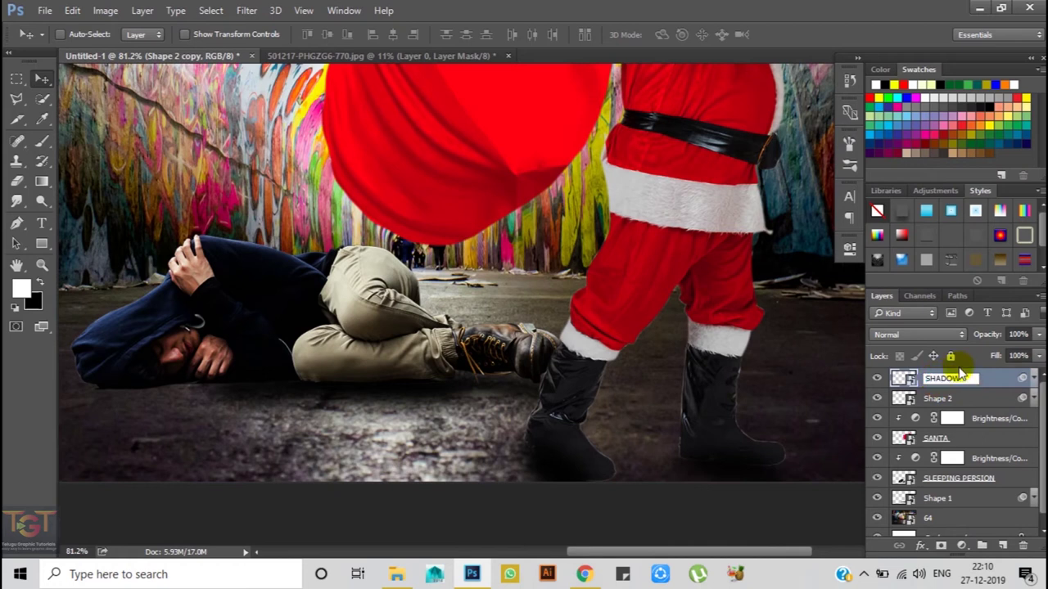
key(Return)
double_click(938, 399)
text(SHADO)
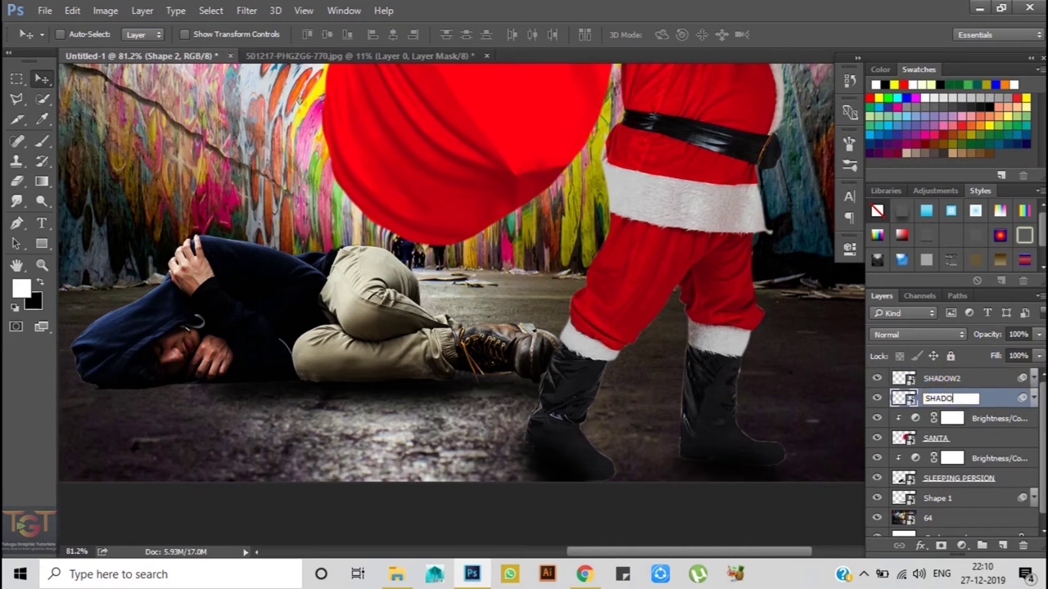
text(W1)
key(Return)
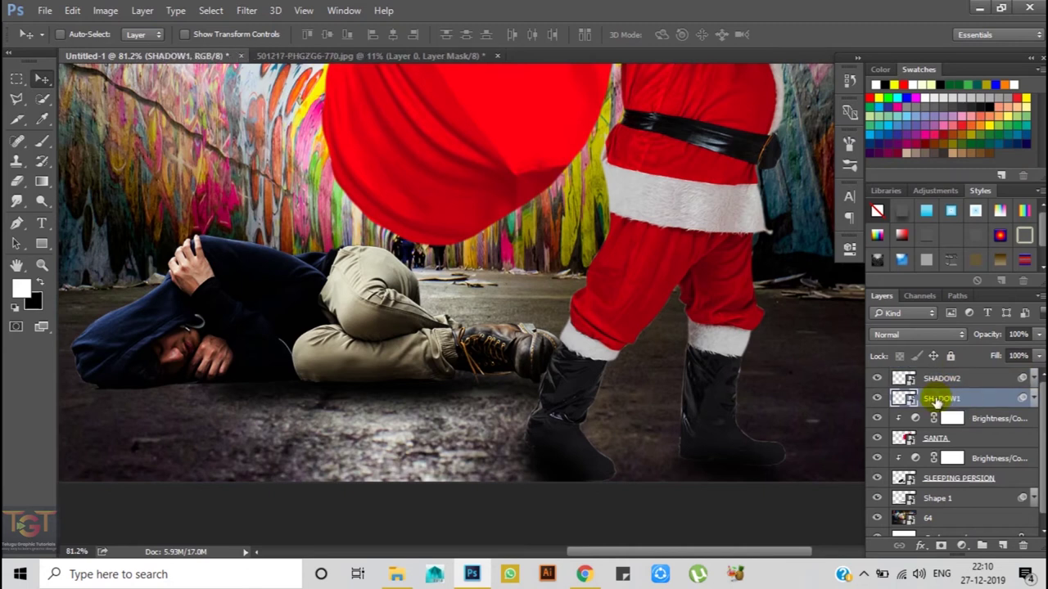
Group the SANTA layer with its adjustment into a group named SANTA
click(1023, 419)
shift+click(1024, 438)
click(982, 545)
double_click(937, 417)
text(SA)
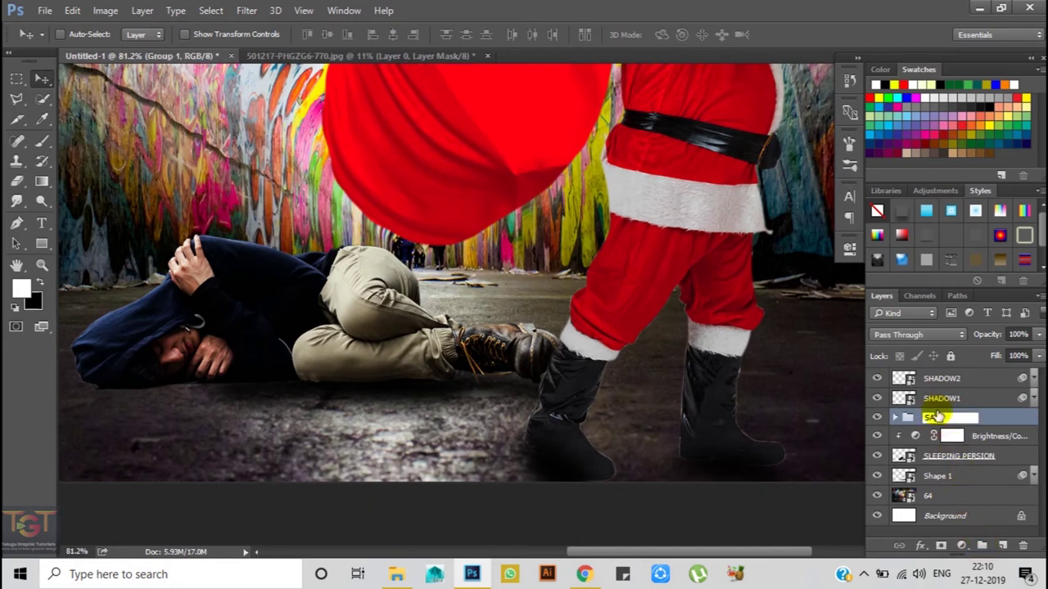
key(Return)
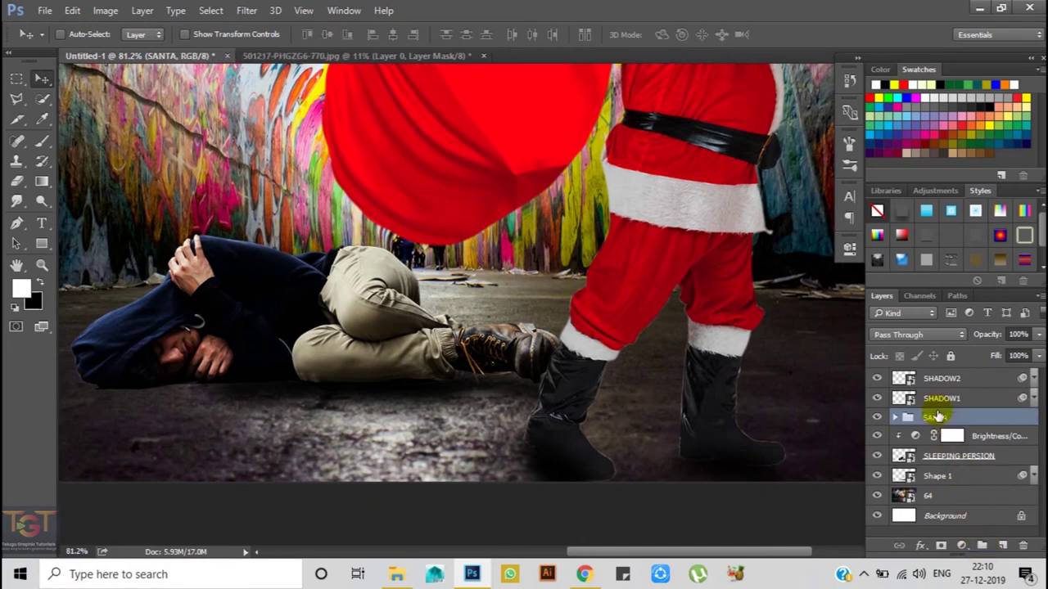
Group the sleeping man, his adjustment and Shape 1 into SLEEPING GUY
click(993, 436)
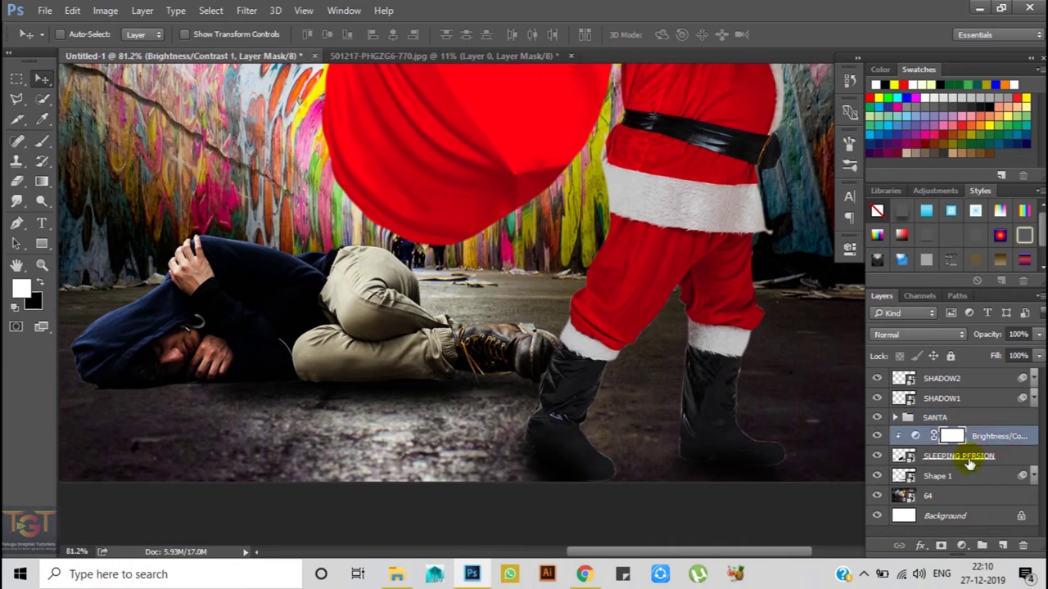
shift+click(968, 463)
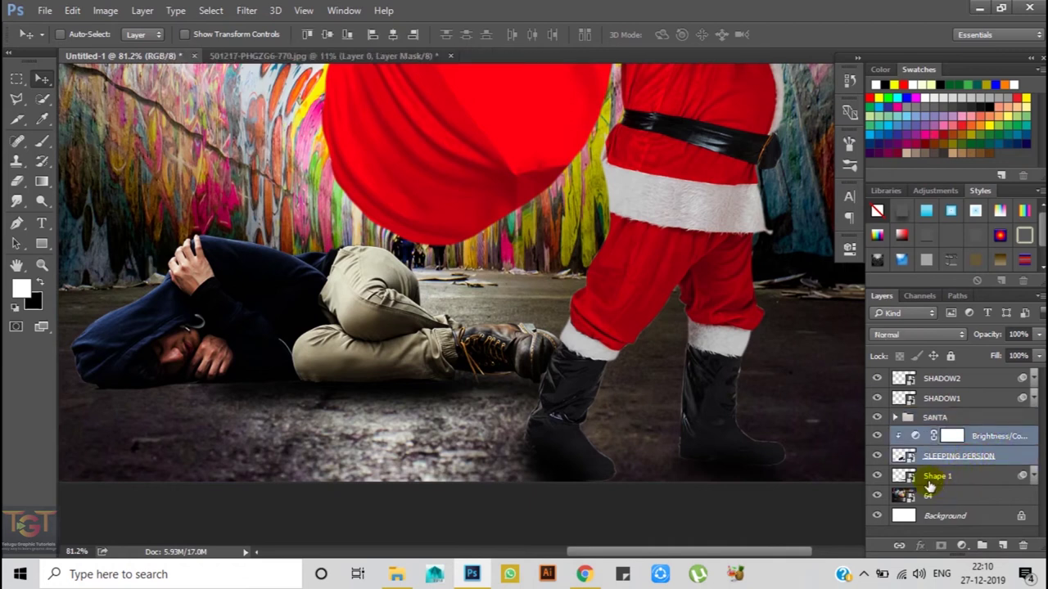
shift+click(941, 477)
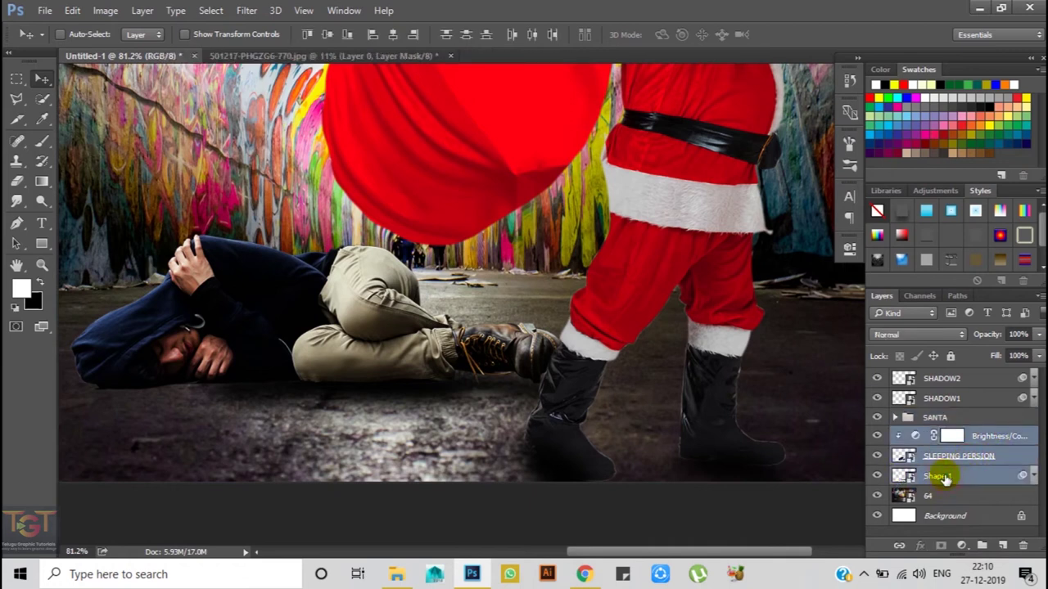
click(986, 545)
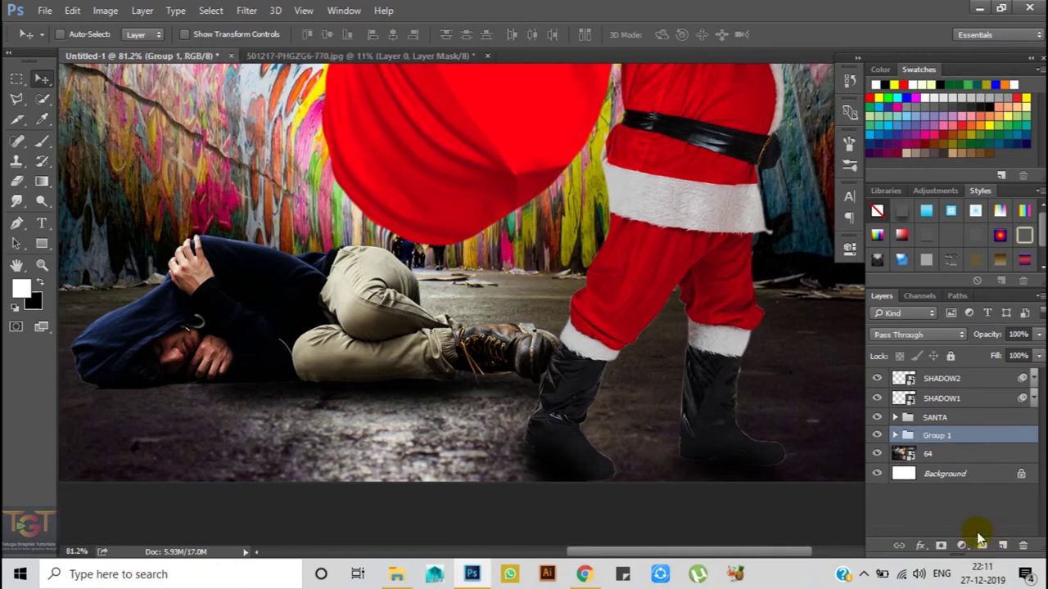
double_click(933, 435)
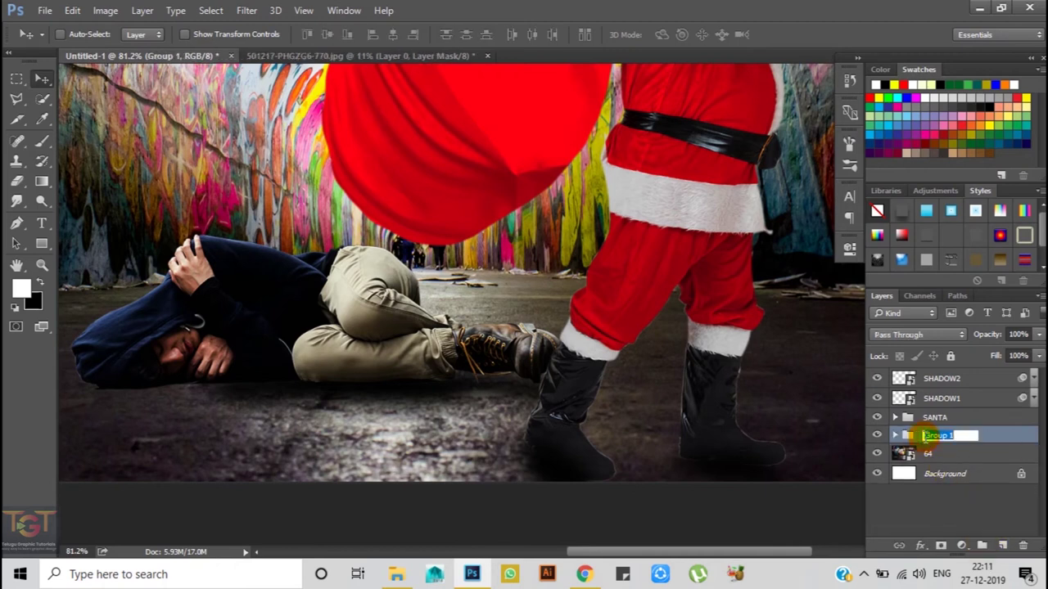
text(SLEEPING GUY)
key(Return)
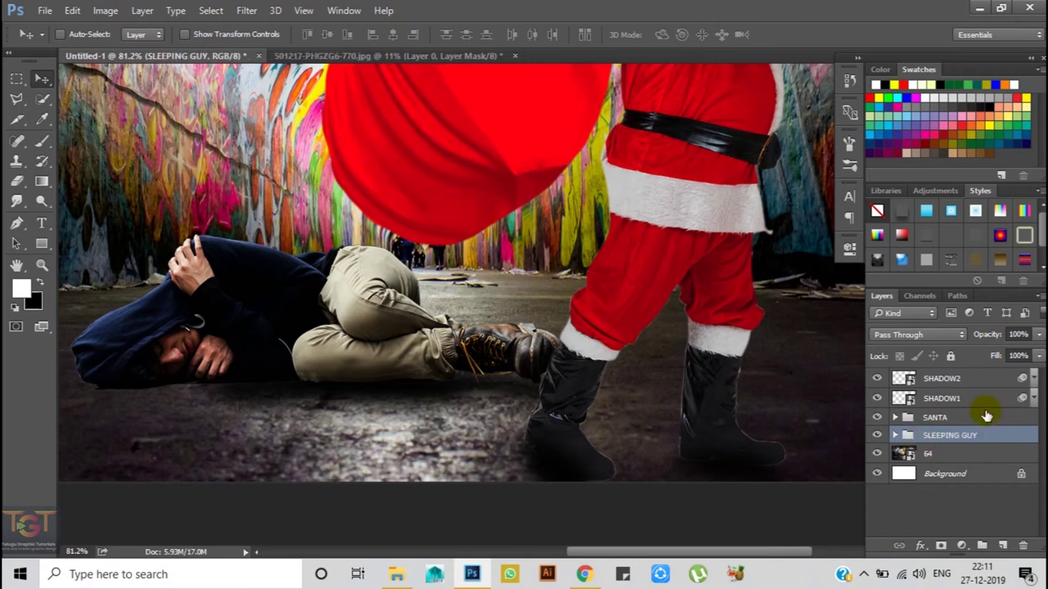
Group SHADOW1 and SHADOW2 into a group named SHADOW
click(956, 402)
shift+click(956, 383)
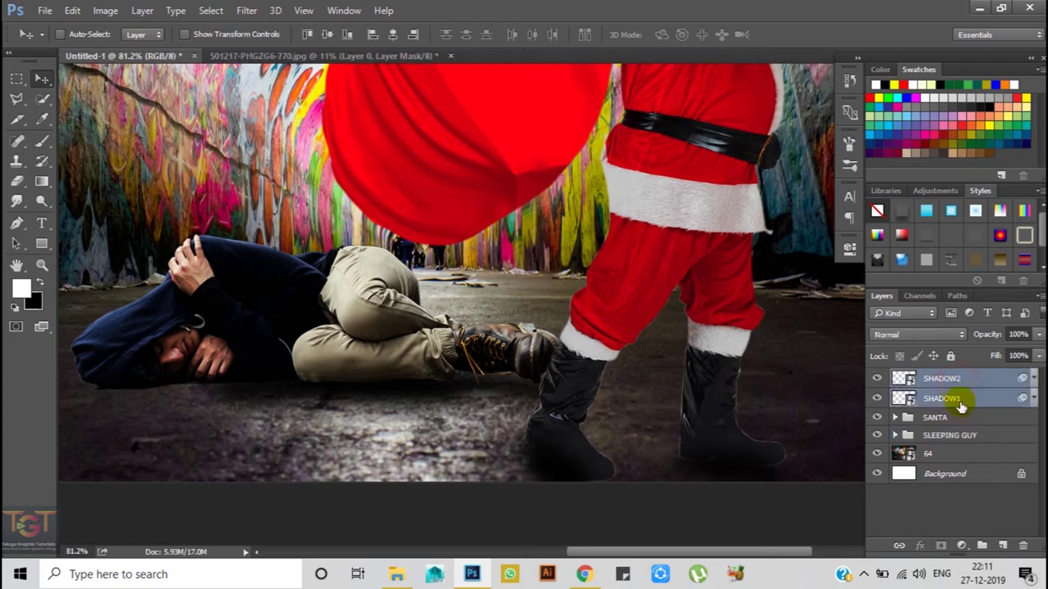
key(ctrl+g)
double_click(939, 377)
text(SHADOW)
key(Return)
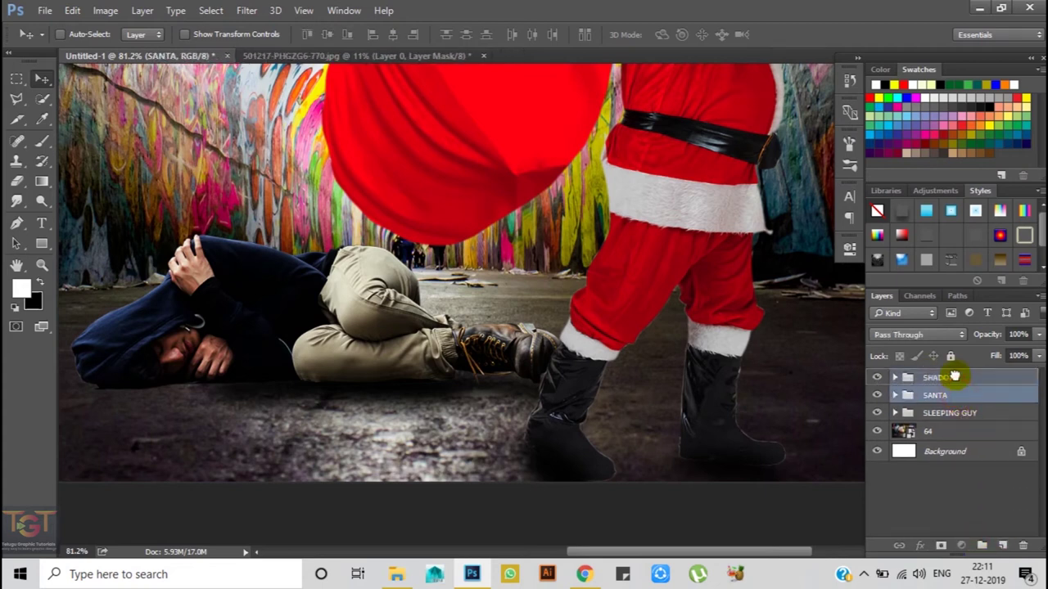
Move the SANTA group above the SHADOW group at the top of the stack
drag(961, 399, 955, 372)
key(ctrl+z)
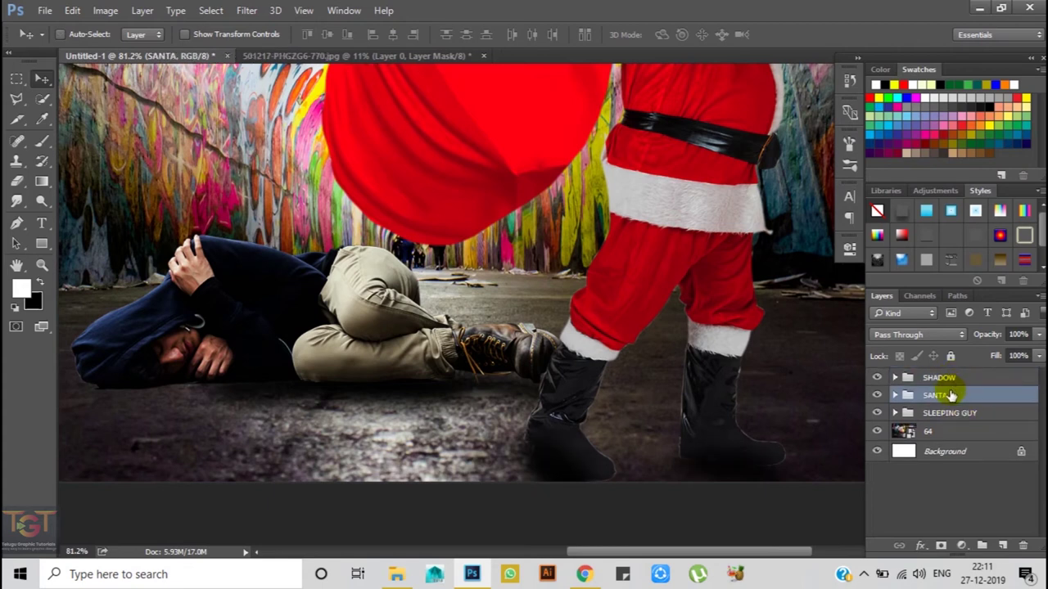
drag(956, 398, 938, 374)
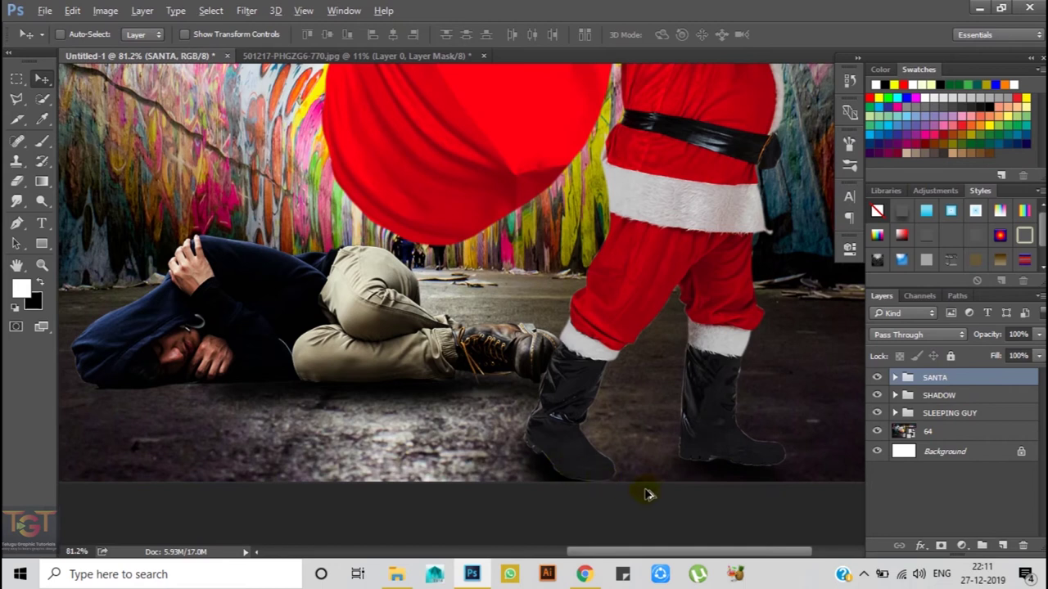
scroll(642, 492, down, 2)
scroll(655, 450, down, 1)
scroll(655, 450, down, 1)
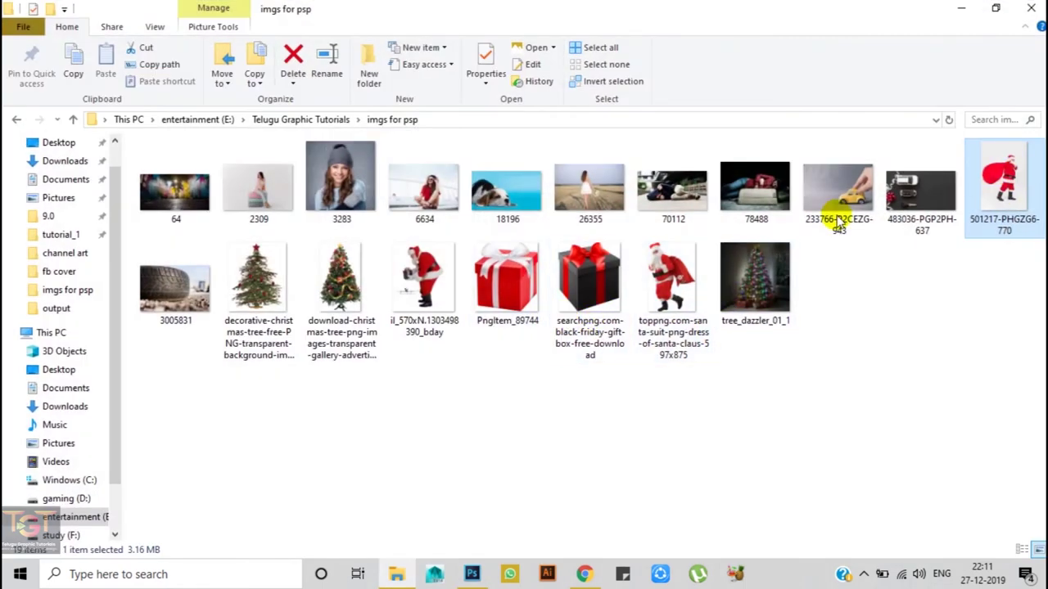
drag(339, 278, 471, 548)
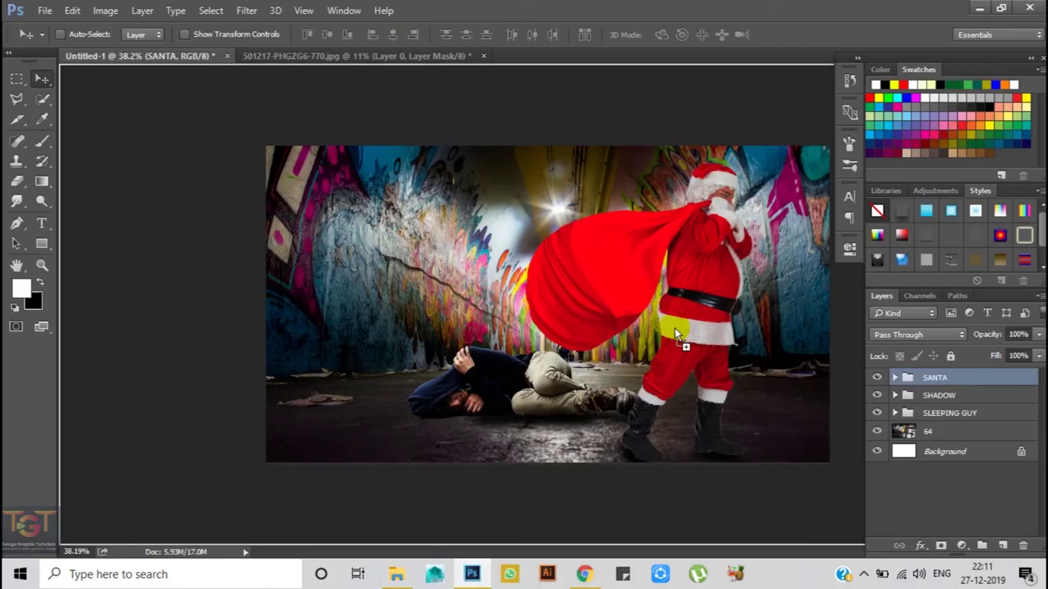
Place the Christmas tree PNG at the tunnel's left side, scaled down
drag(470, 549, 746, 314)
drag(577, 291, 407, 244)
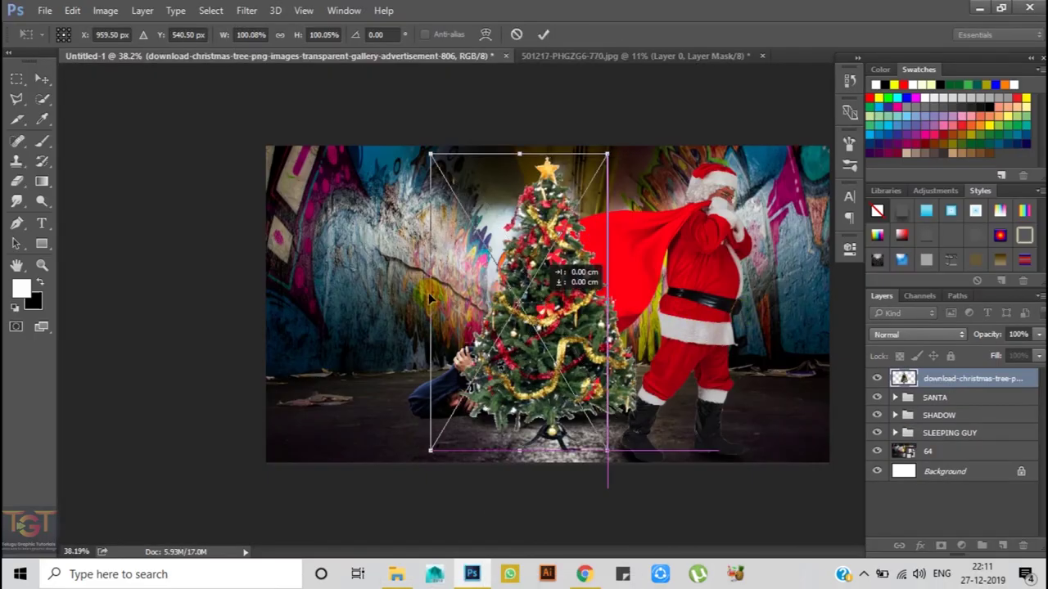
drag(283, 123, 334, 143)
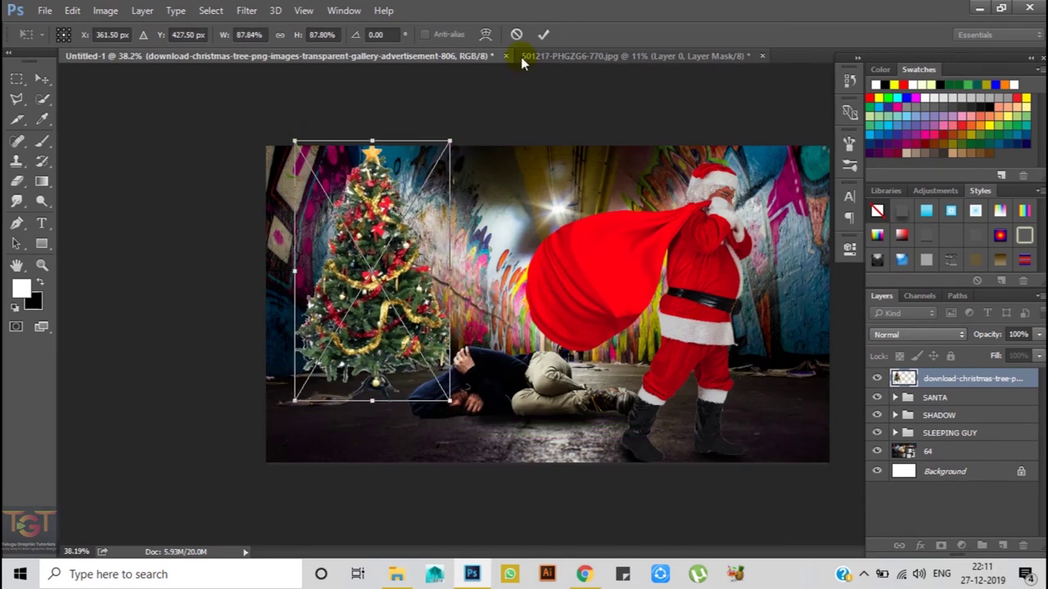
click(543, 34)
drag(383, 278, 350, 280)
key(ctrl+t)
drag(311, 145, 328, 173)
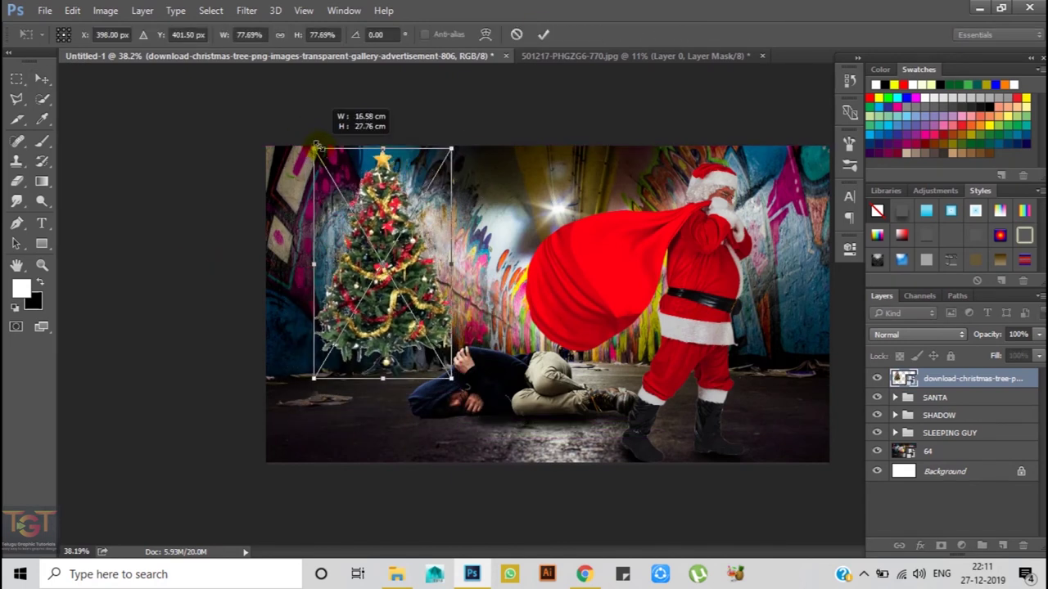
click(543, 34)
Darken the tree with a clipped Brightness/Contrast adjustment at -117 brightness
click(962, 545)
click(917, 268)
drag(719, 325, 656, 327)
key(ctrl+z)
click(715, 498)
drag(718, 325, 647, 326)
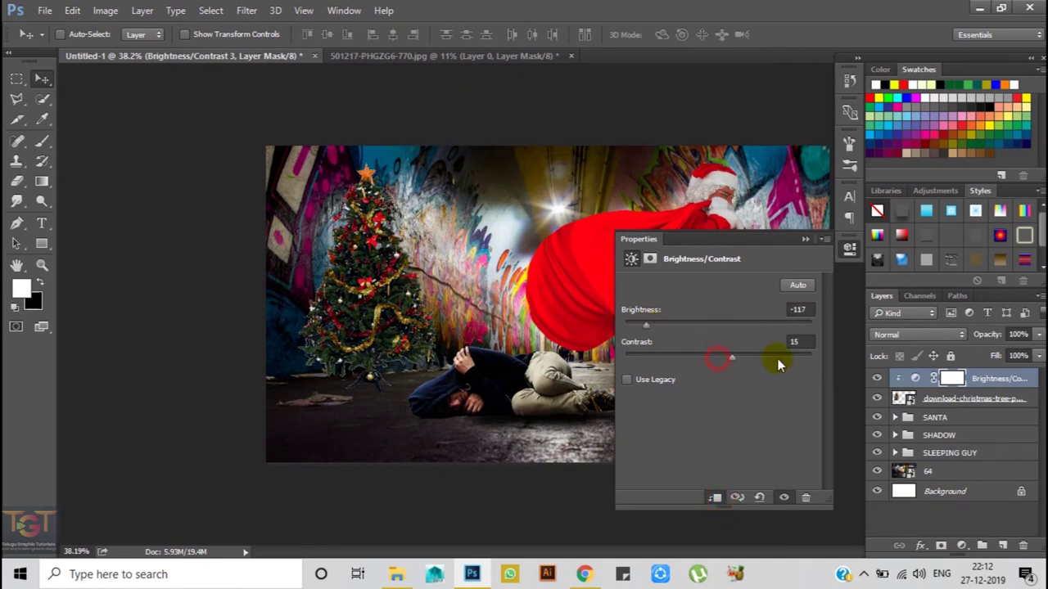
drag(778, 365, 809, 364)
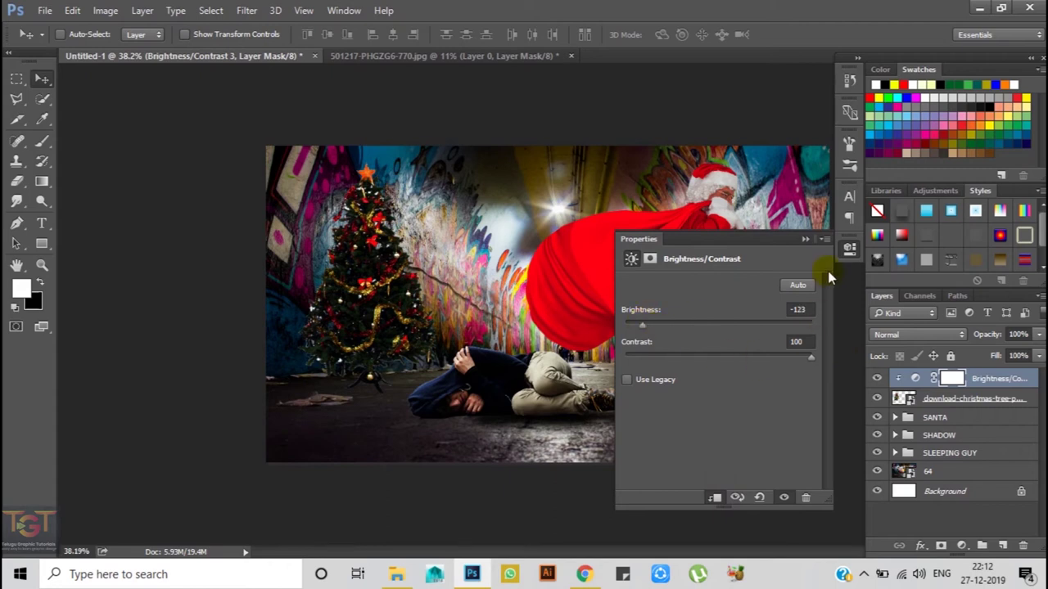
click(804, 240)
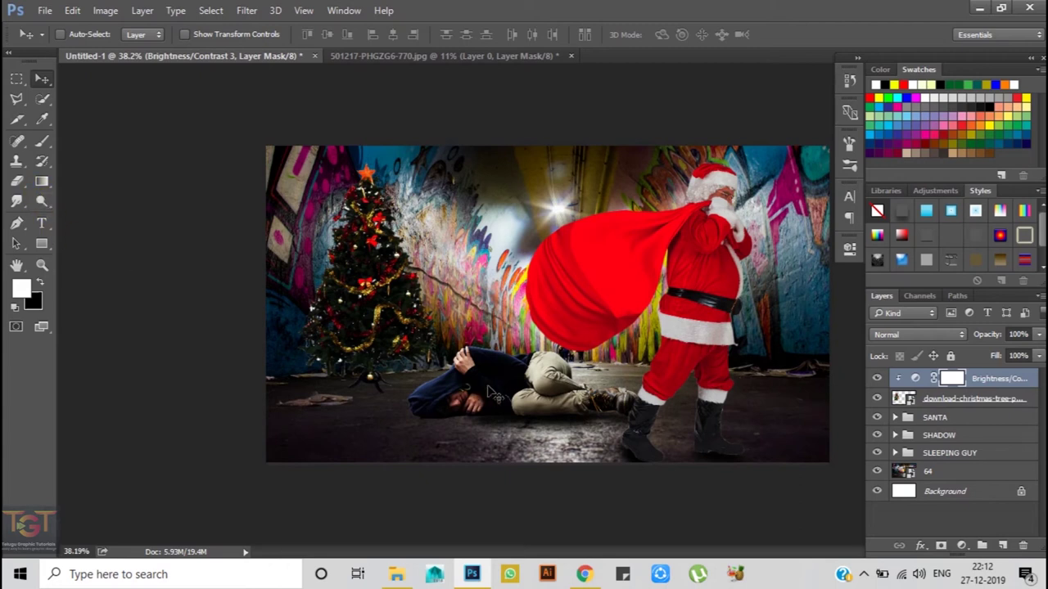
click(876, 473)
click(962, 475)
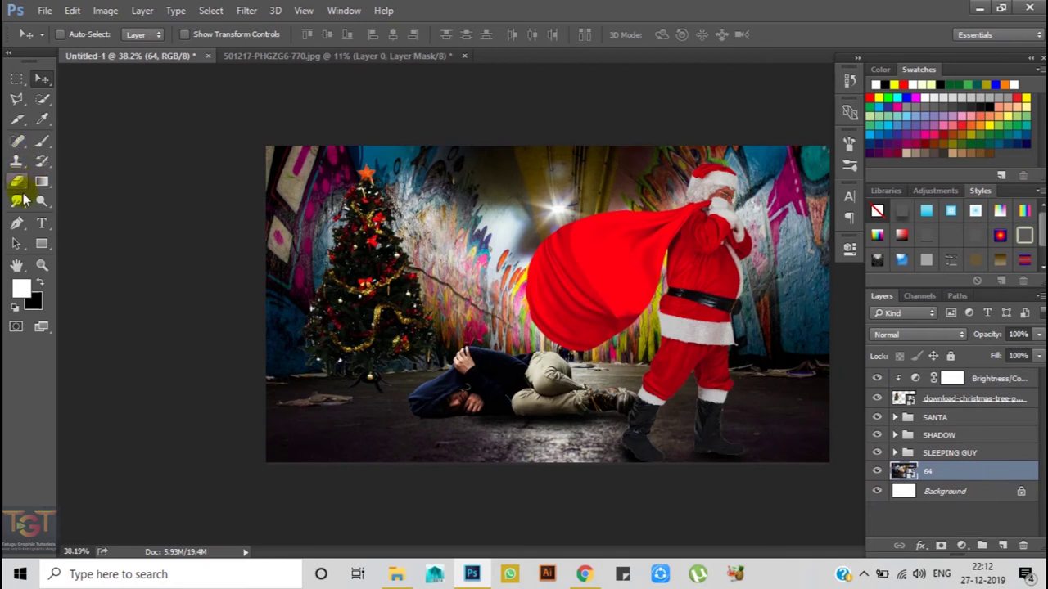
Pick the Brush tool and rasterize the tunnel layer 64 for painting
click(42, 140)
click(104, 141)
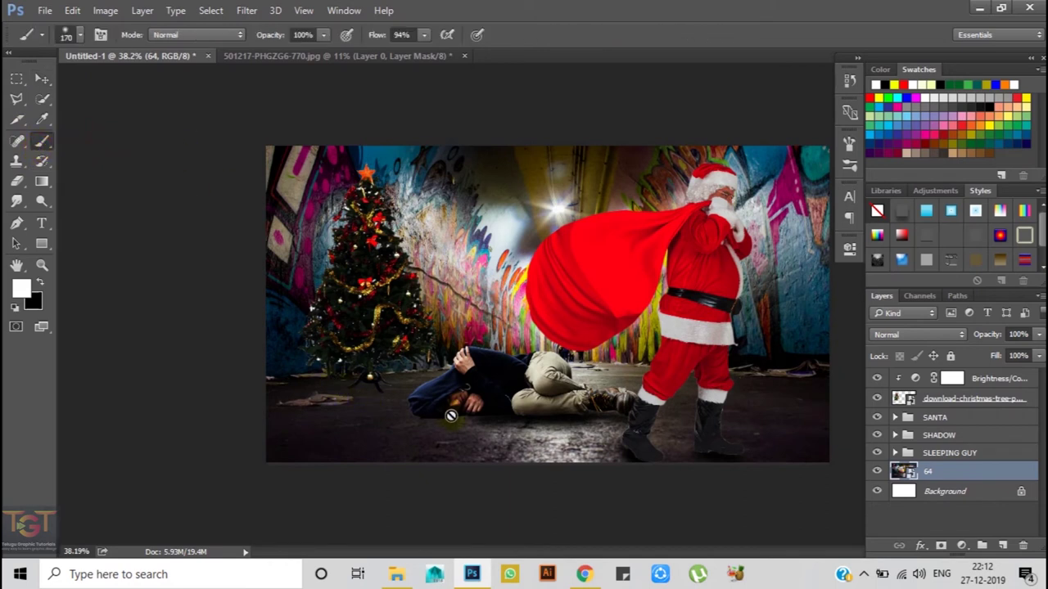
right_click(942, 471)
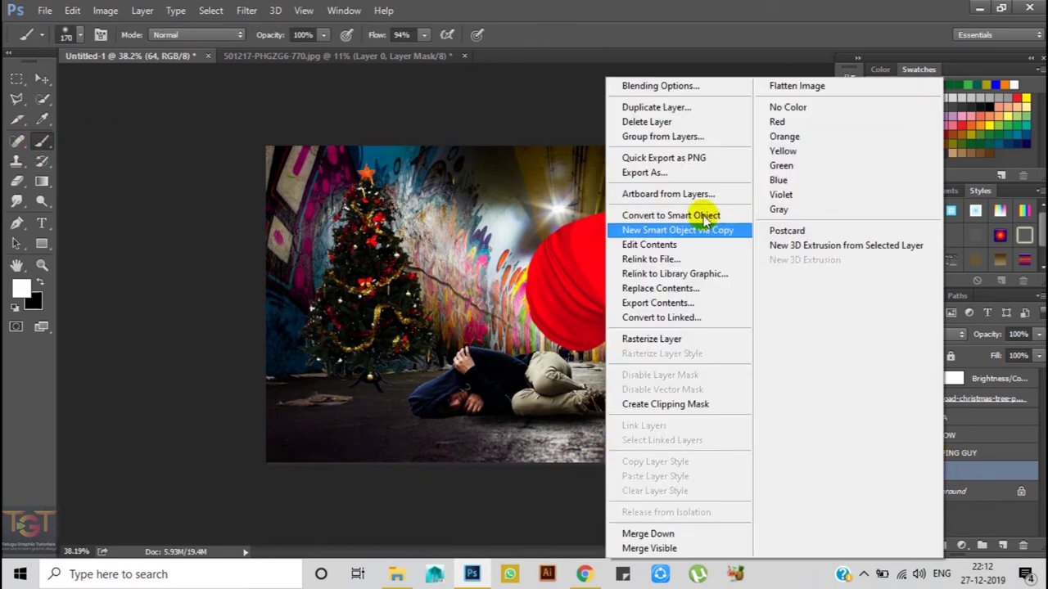
click(663, 345)
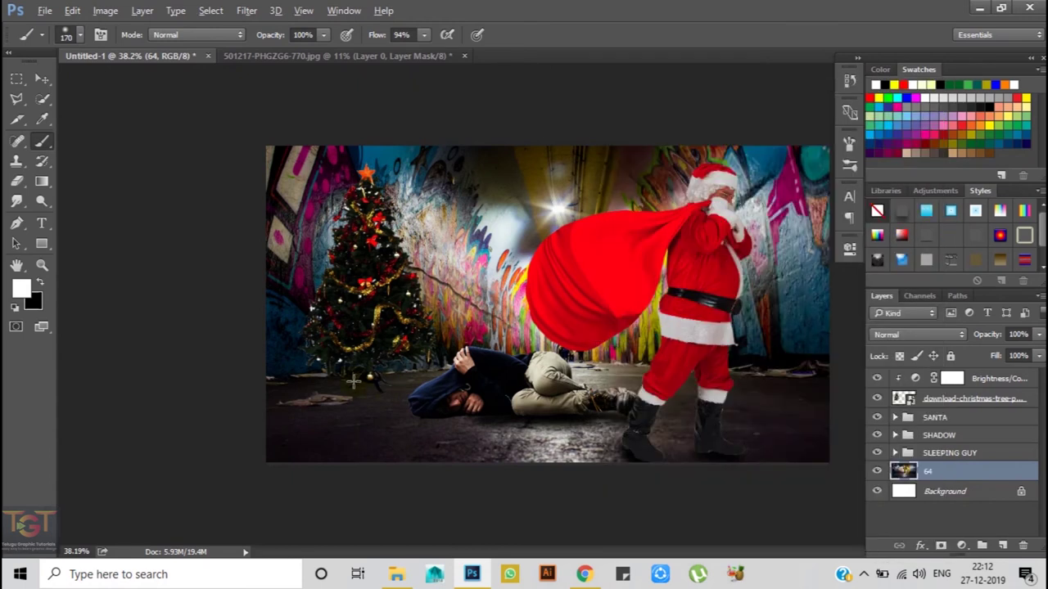
key(ctrl+0)
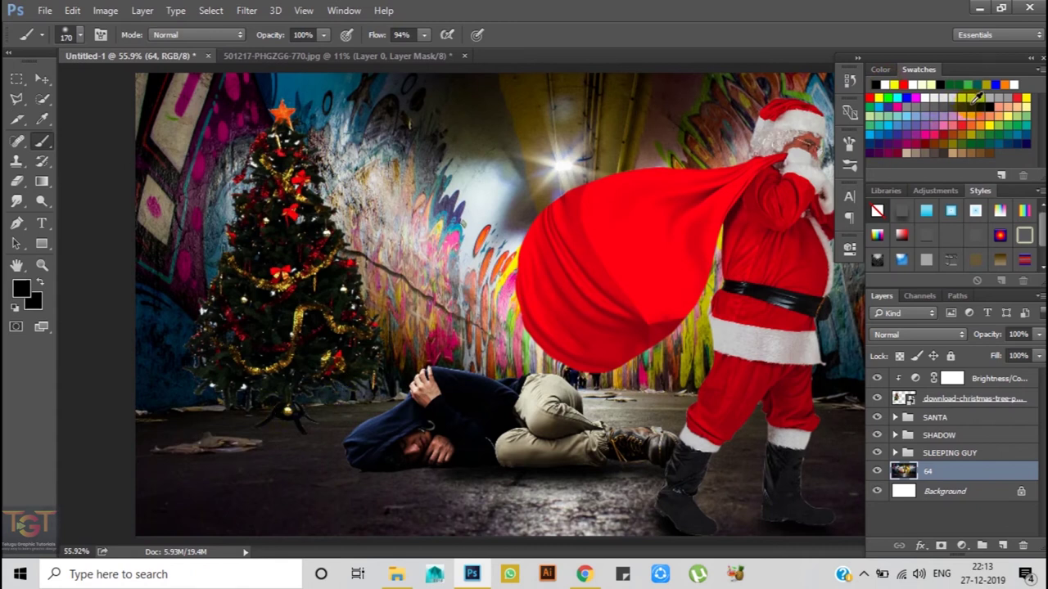
Paint black at 86% opacity over the floor around the tree base
drag(324, 34, 313, 49)
click(425, 35)
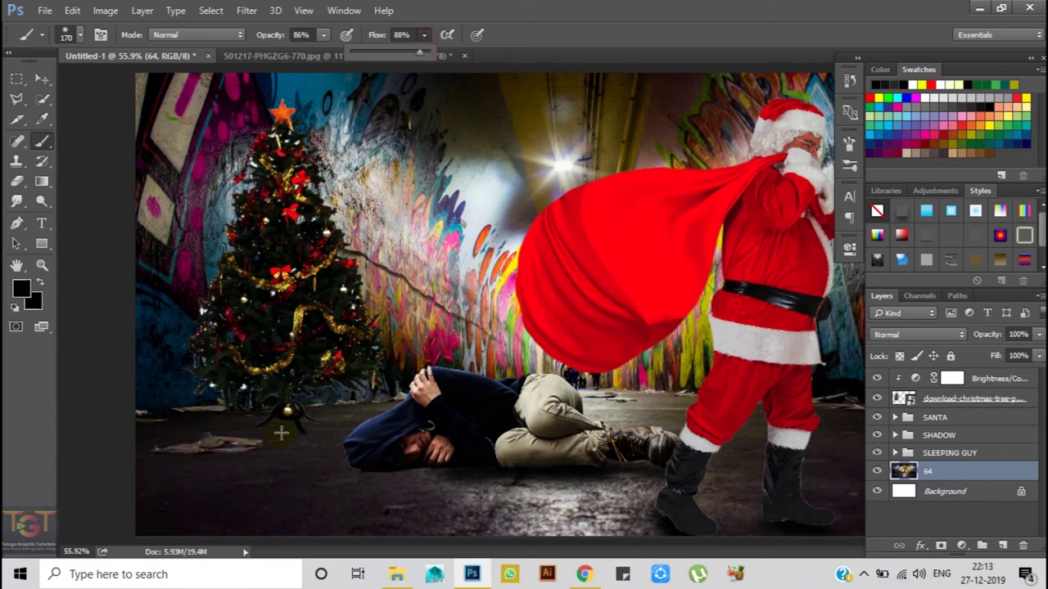
drag(292, 423, 223, 508)
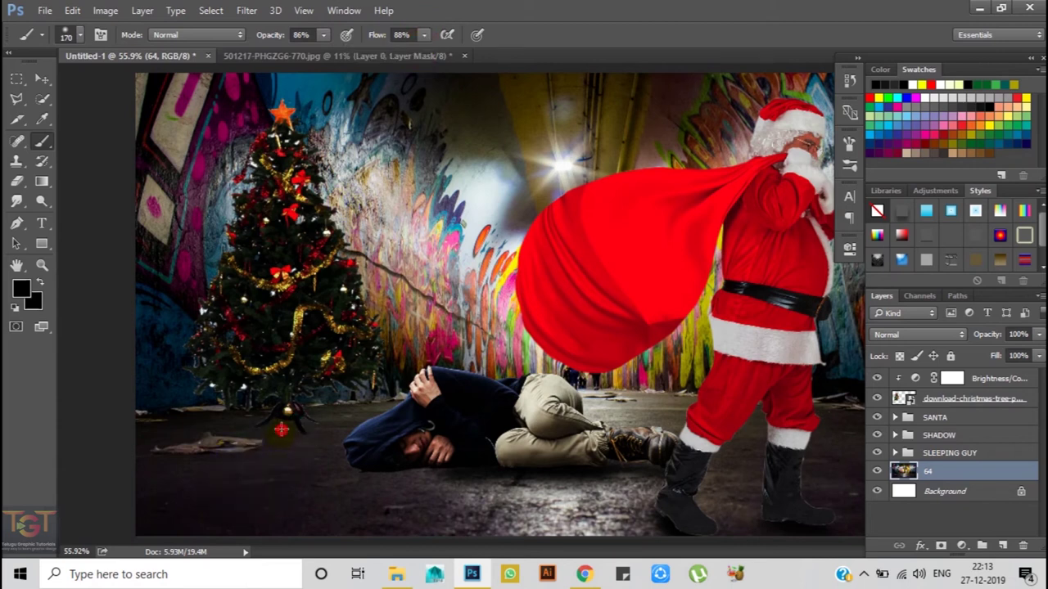
drag(279, 444, 253, 425)
drag(266, 423, 276, 430)
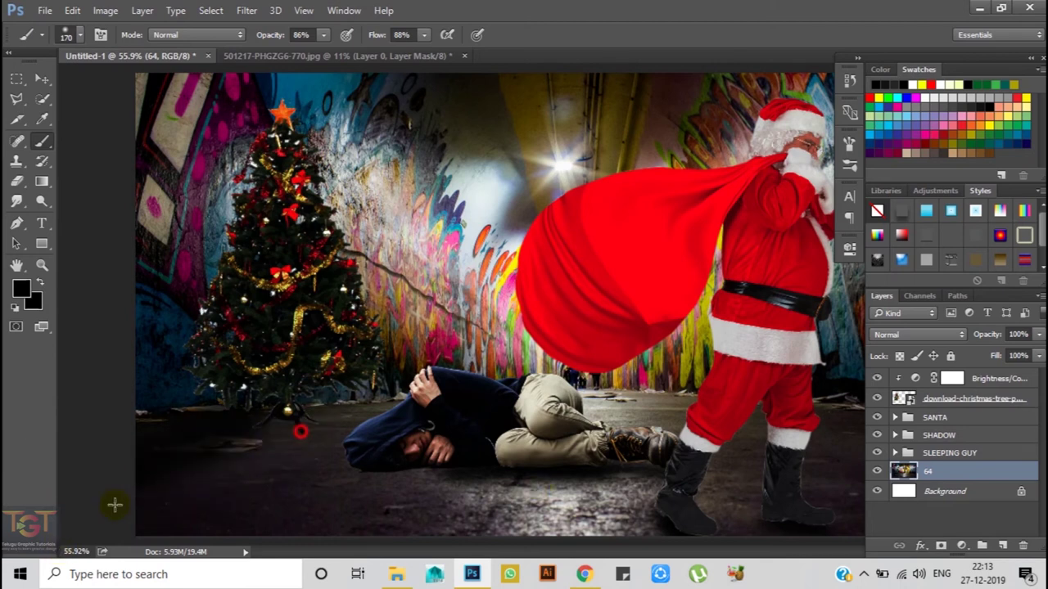
drag(283, 434, 213, 458)
With a larger, lighter brush, darken the floor under and right of the sleeping man
right_click(549, 491)
drag(700, 291, 717, 290)
drag(323, 34, 303, 56)
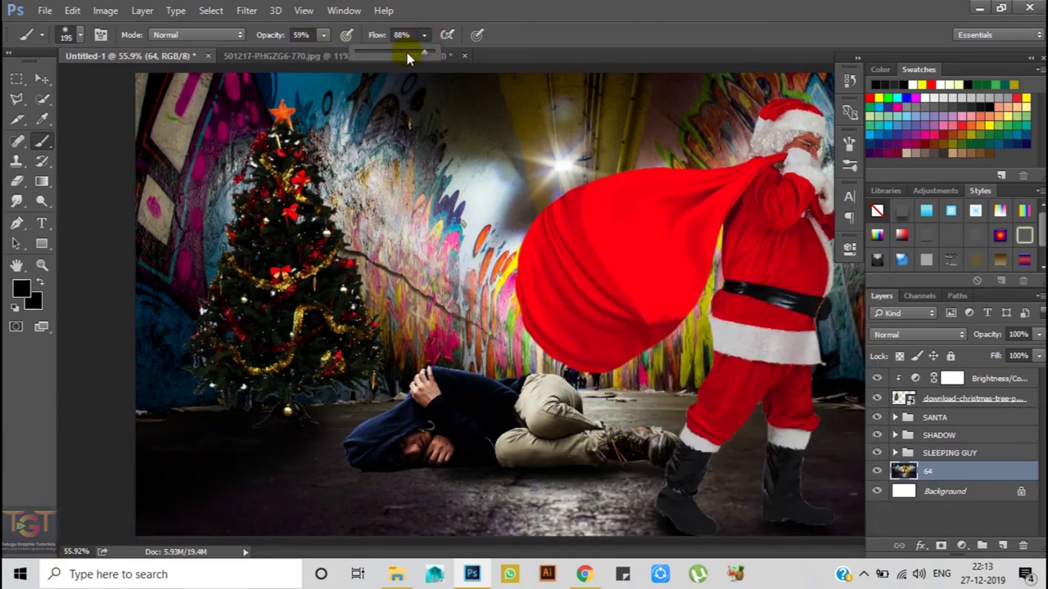
drag(424, 34, 409, 55)
mouse_move(393, 483)
mouse_down()
mouse_move(418, 462)
mouse_move(699, 462)
mouse_move(800, 508)
mouse_move(669, 478)
mouse_move(470, 467)
mouse_move(479, 492)
mouse_up()
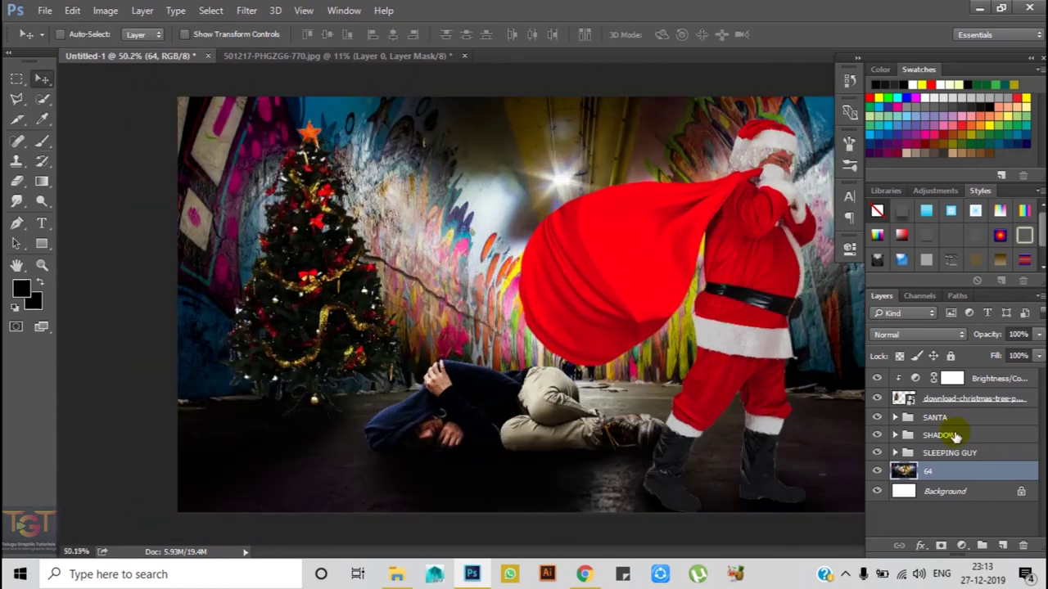
Select the SANTA image layer inside the expanded SANTA group, pick the Brush, and bring the boots into view
click(953, 435)
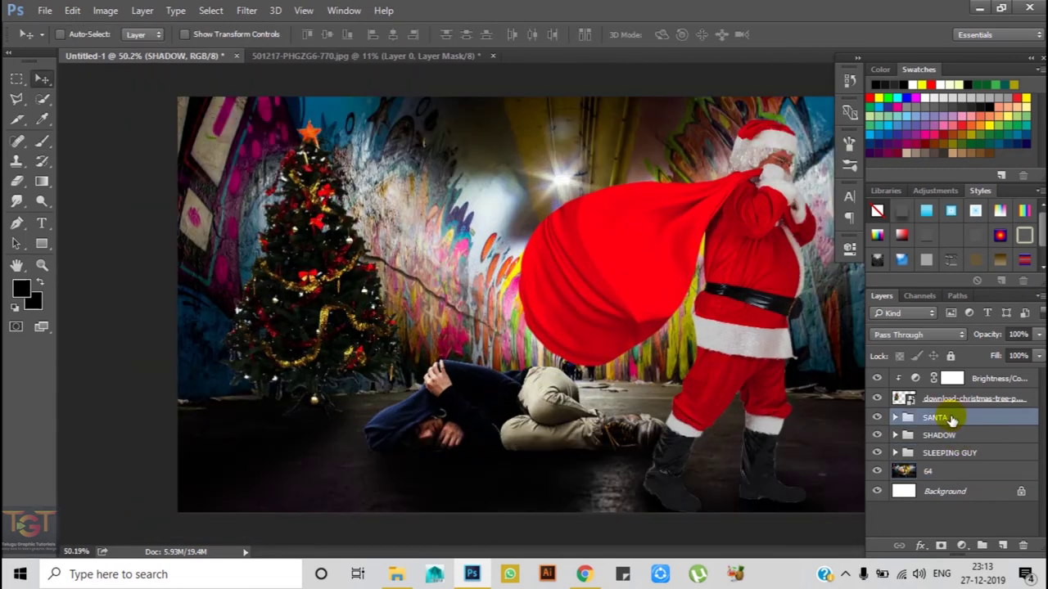
click(897, 419)
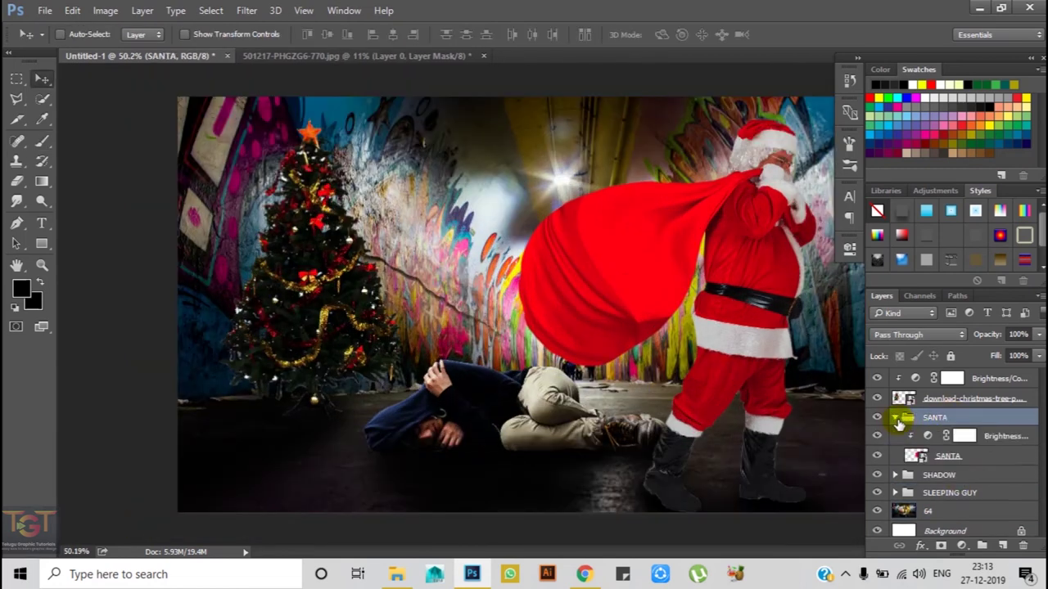
click(981, 459)
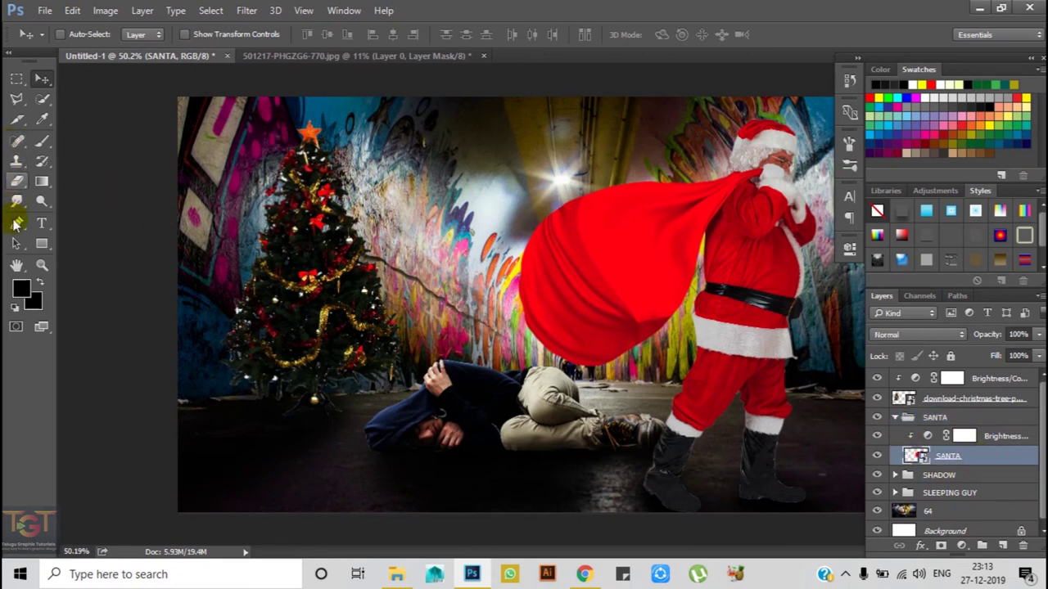
click(42, 141)
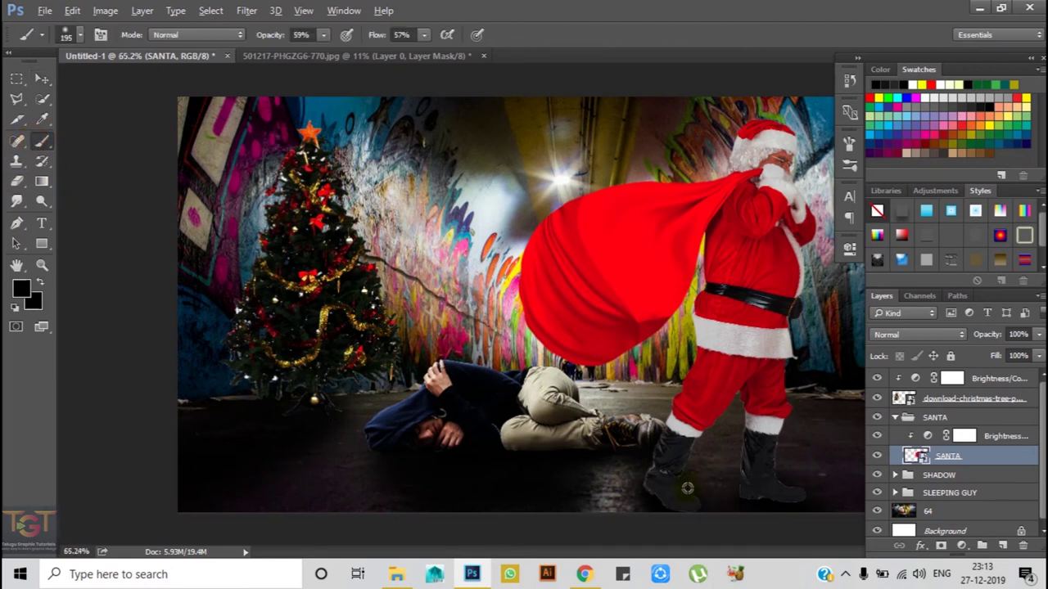
scroll(683, 482, up, 2)
scroll(684, 482, up, 2)
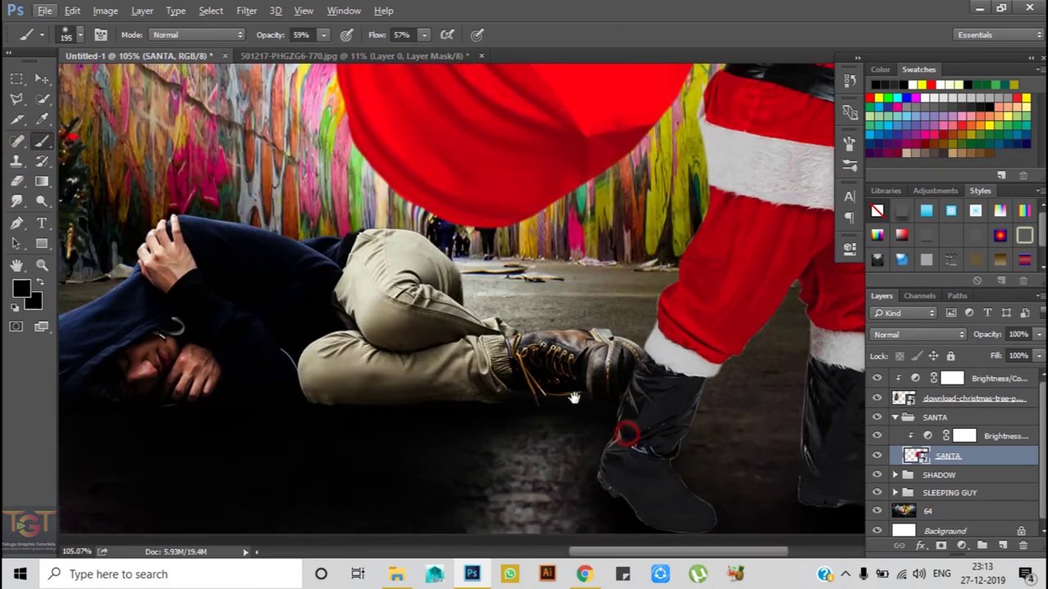
drag(679, 479, 565, 392)
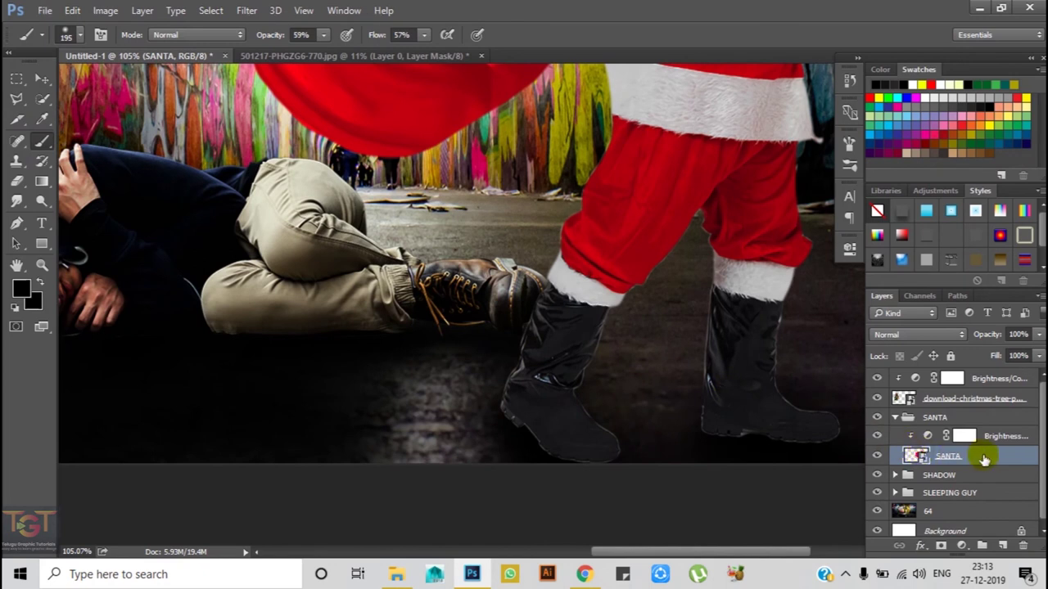
Rasterize the SANTA layer and darken the left edge, toe and heel of Santa's boot
right_click(984, 455)
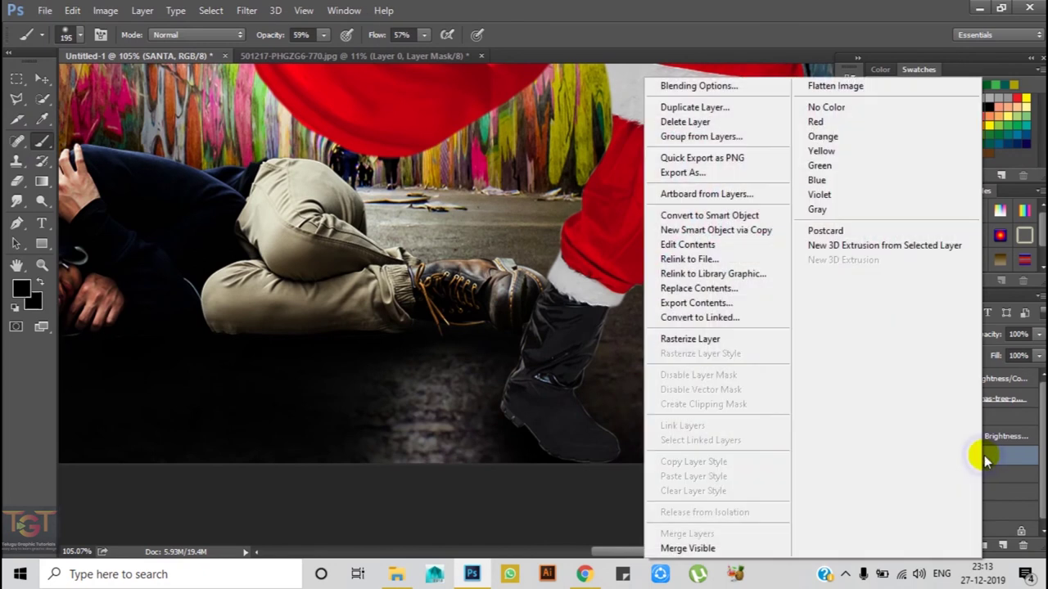
click(722, 338)
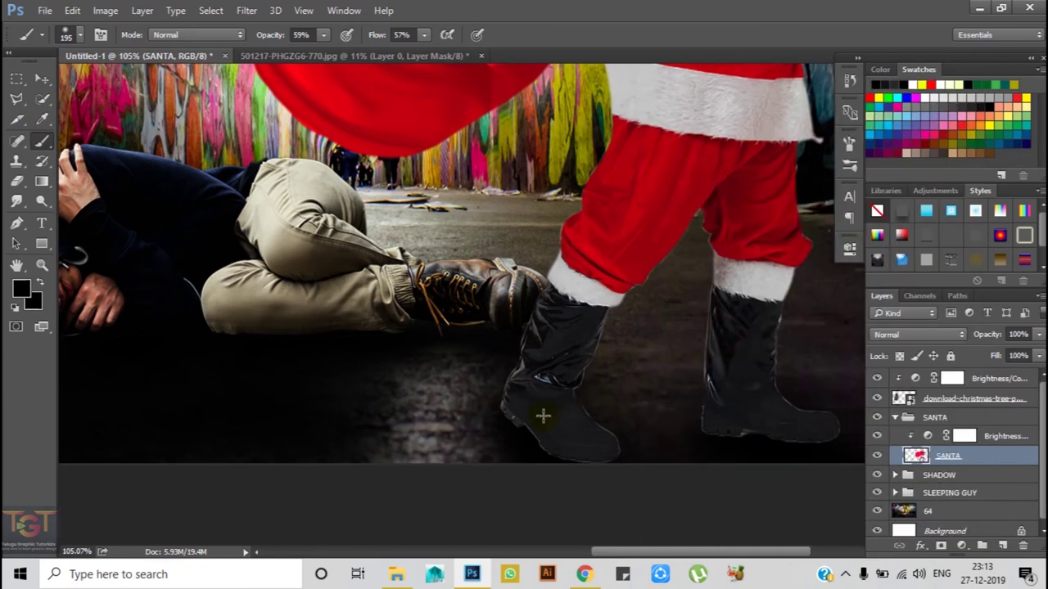
scroll(543, 416, up, 2)
key(alt)
drag(522, 428, 523, 432)
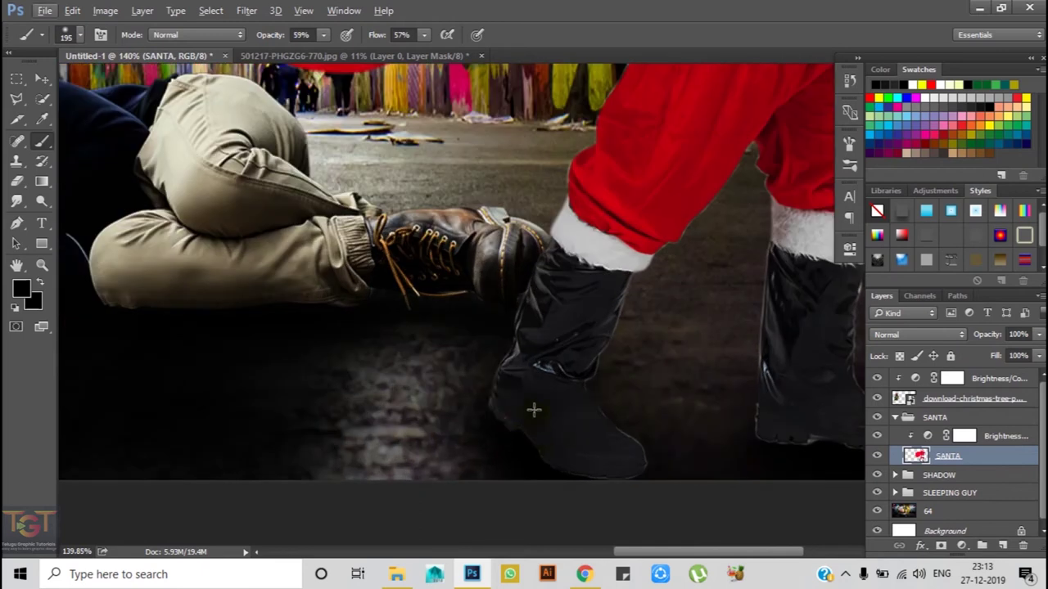
drag(527, 393, 519, 372)
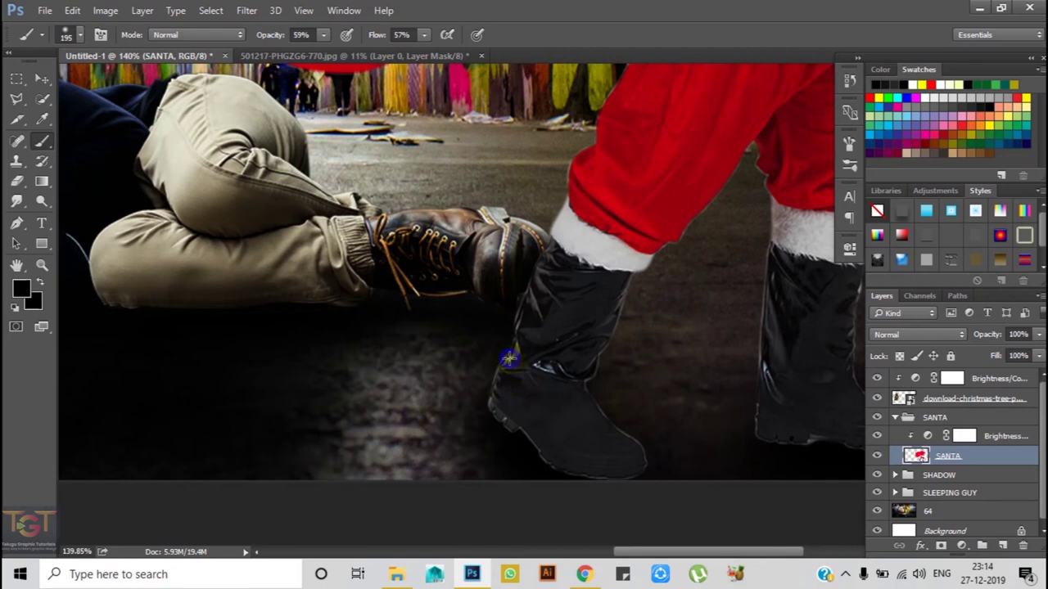
Shrink the brush to 27 px, darken along the boot edge, then enlarge the brush
right_click(508, 358)
drag(588, 290, 604, 293)
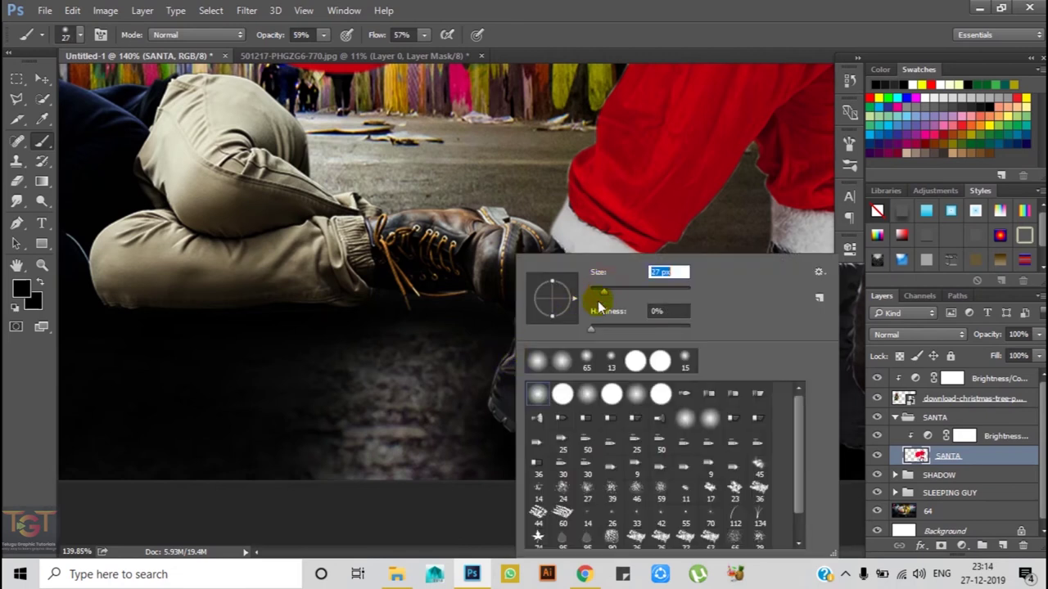
drag(491, 406, 513, 429)
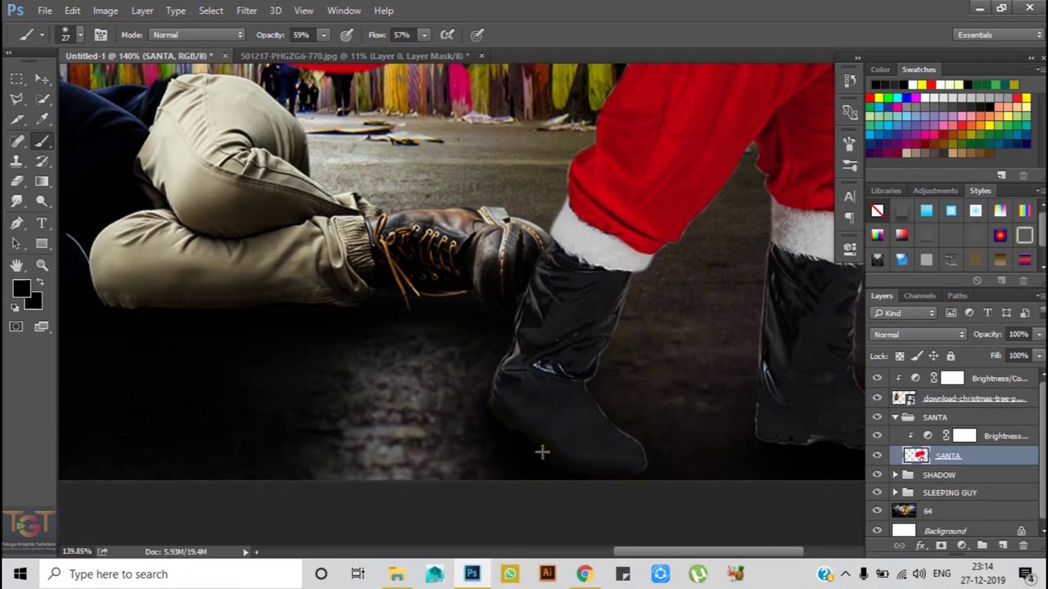
scroll(639, 401, right, 5)
scroll(638, 401, down, 1)
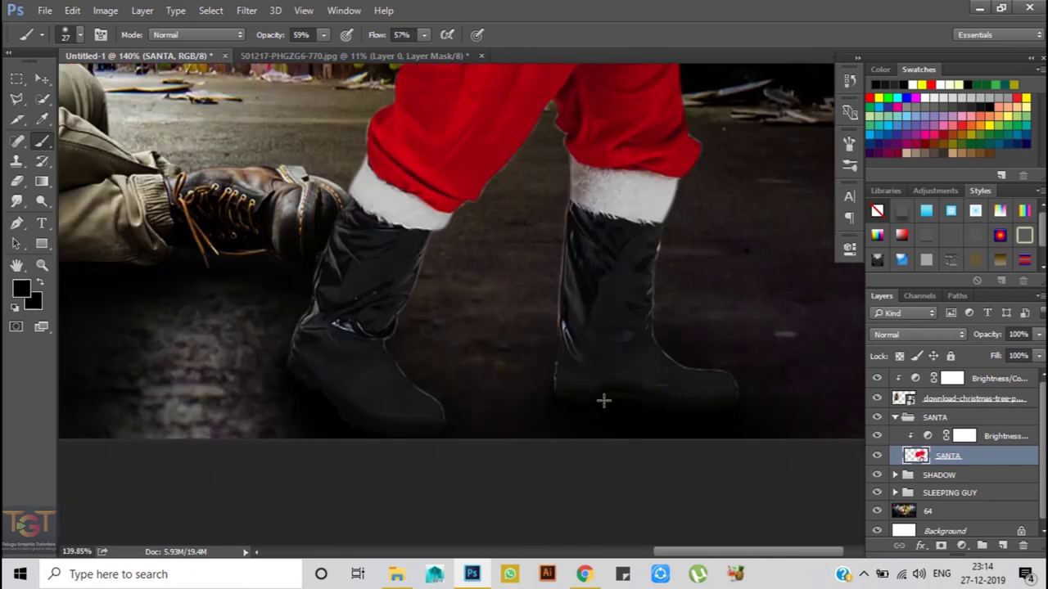
scroll(627, 398, up, 2)
scroll(609, 405, down, 2)
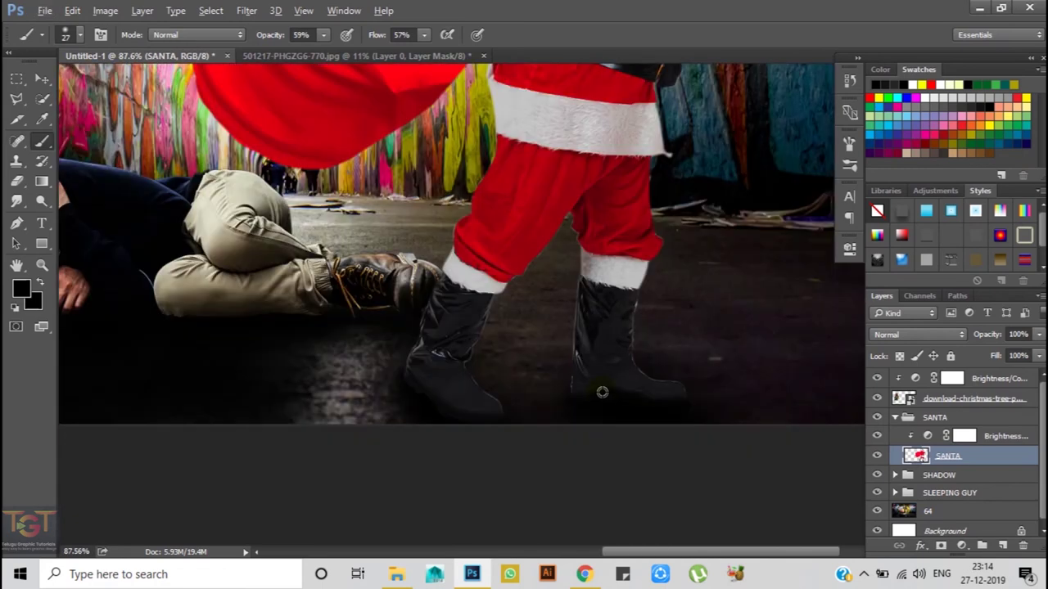
scroll(617, 402, up, 2)
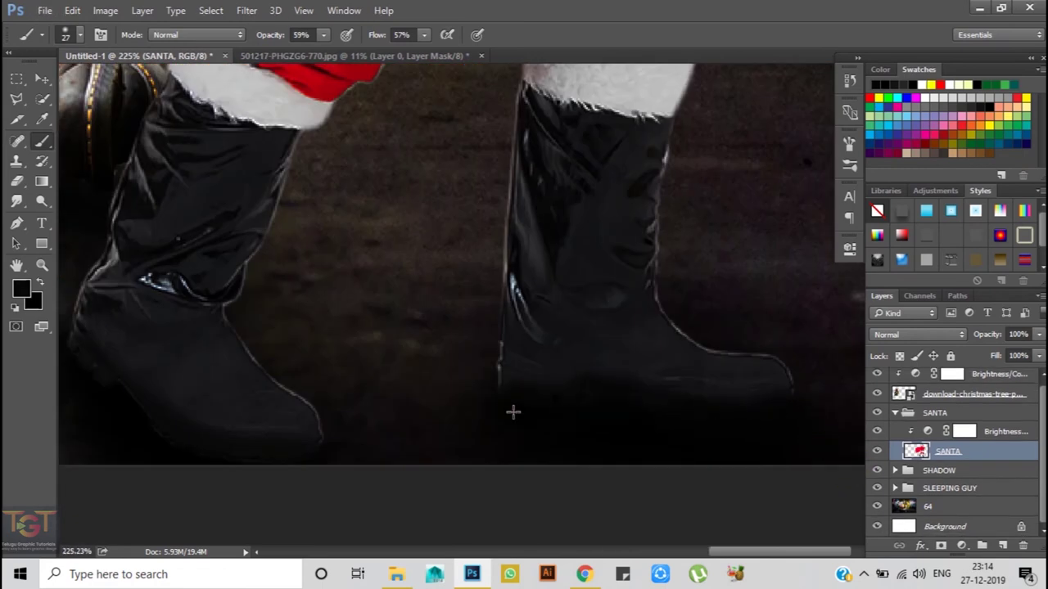
scroll(513, 412, down, 2)
scroll(524, 194, down, 2)
right_click(515, 206)
key(Return)
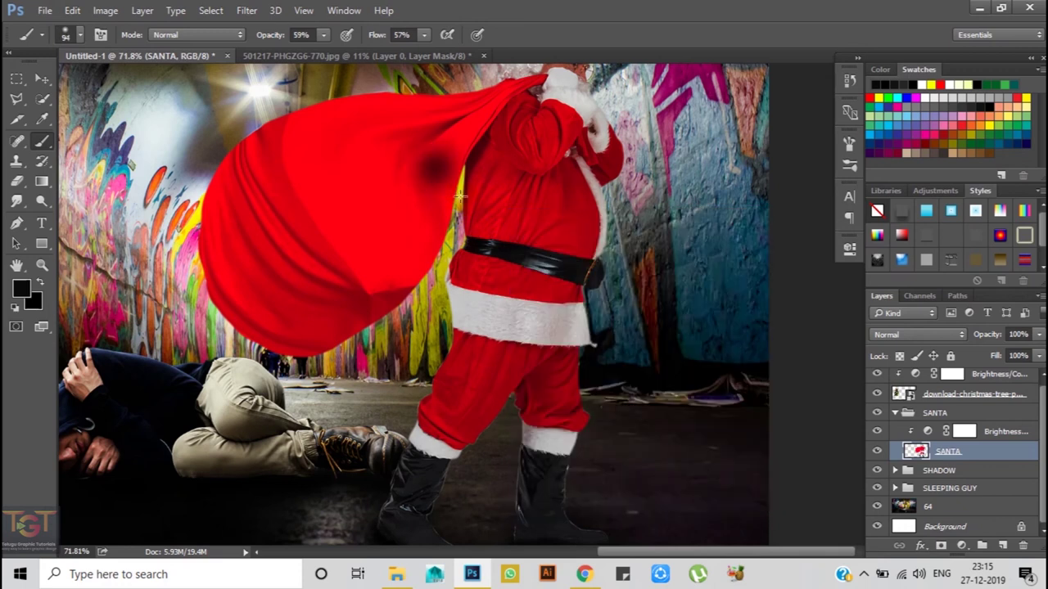
Lower the brush opacity to about 20% and reduce the flow
click(319, 35)
click(325, 38)
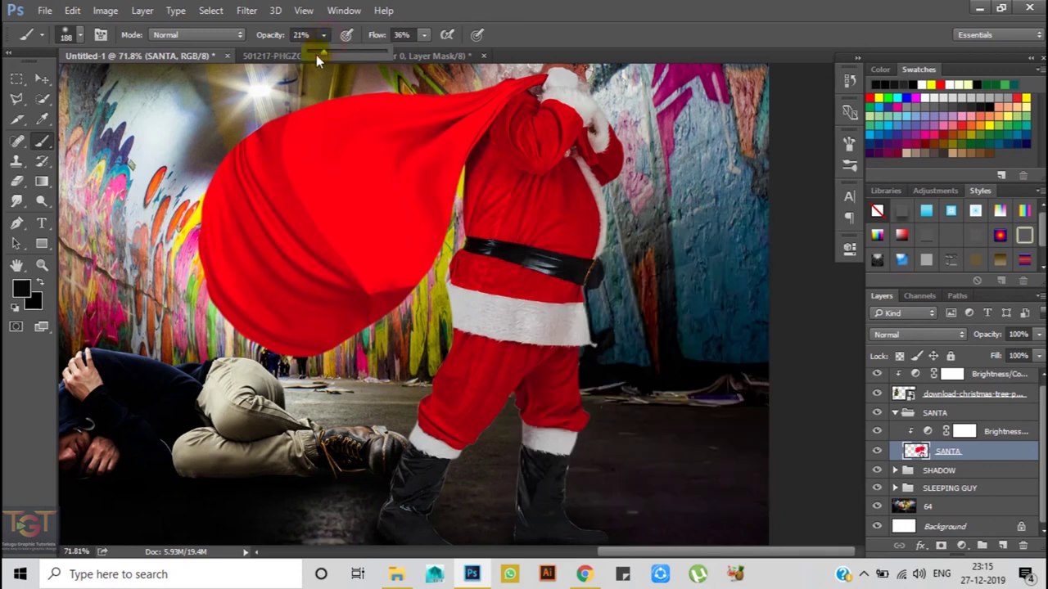
drag(322, 55, 328, 54)
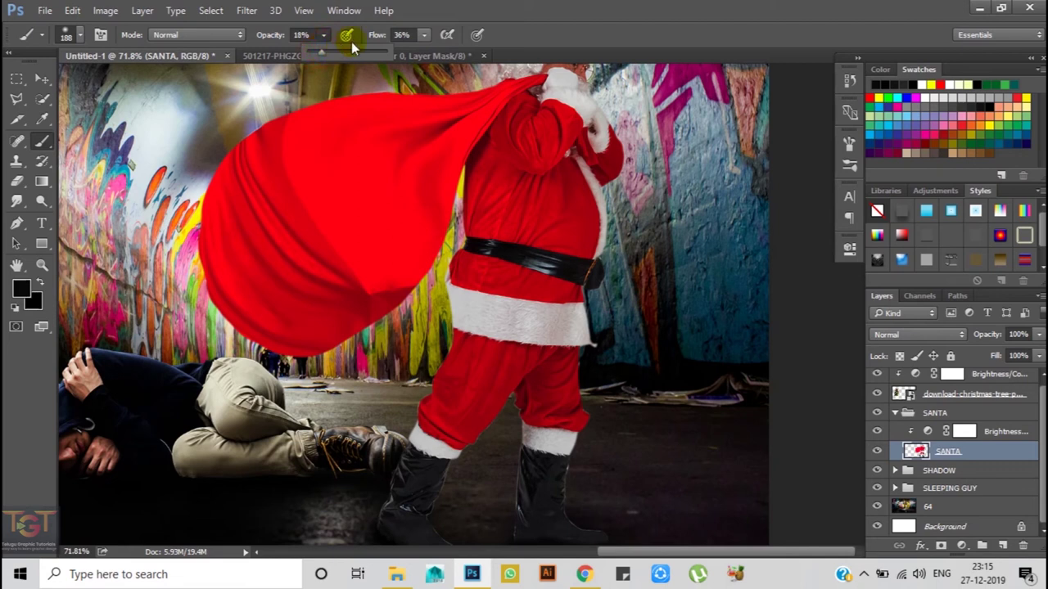
click(425, 36)
Paint soft dark shading over the sack's middle and top, then briefly hide the Christmas tree
click(390, 125)
click(357, 208)
mouse_move(353, 220)
mouse_down()
mouse_move(376, 234)
mouse_move(355, 281)
mouse_move(429, 188)
mouse_move(448, 130)
mouse_up()
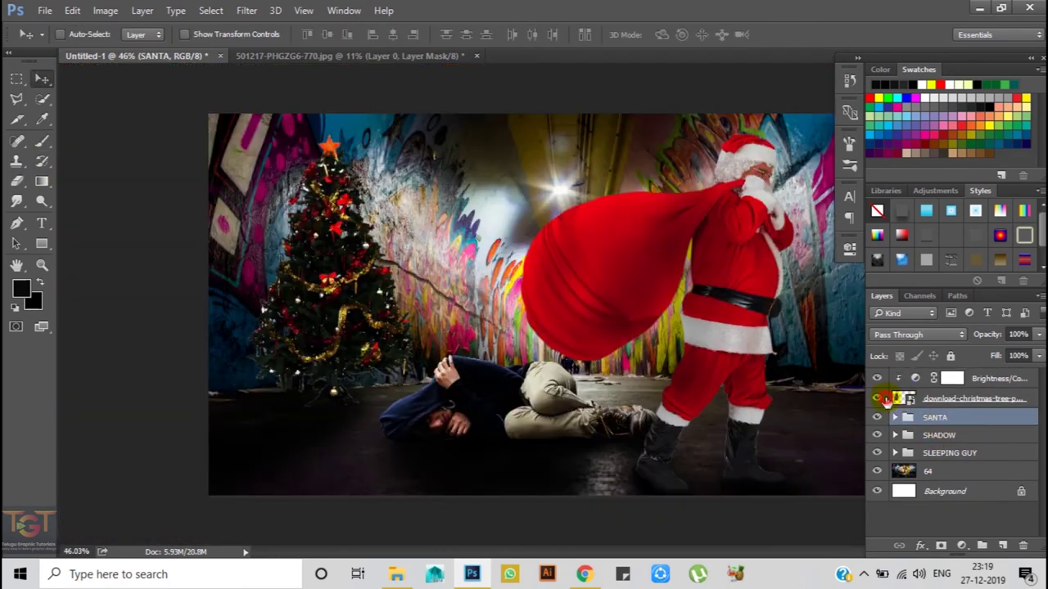
click(878, 399)
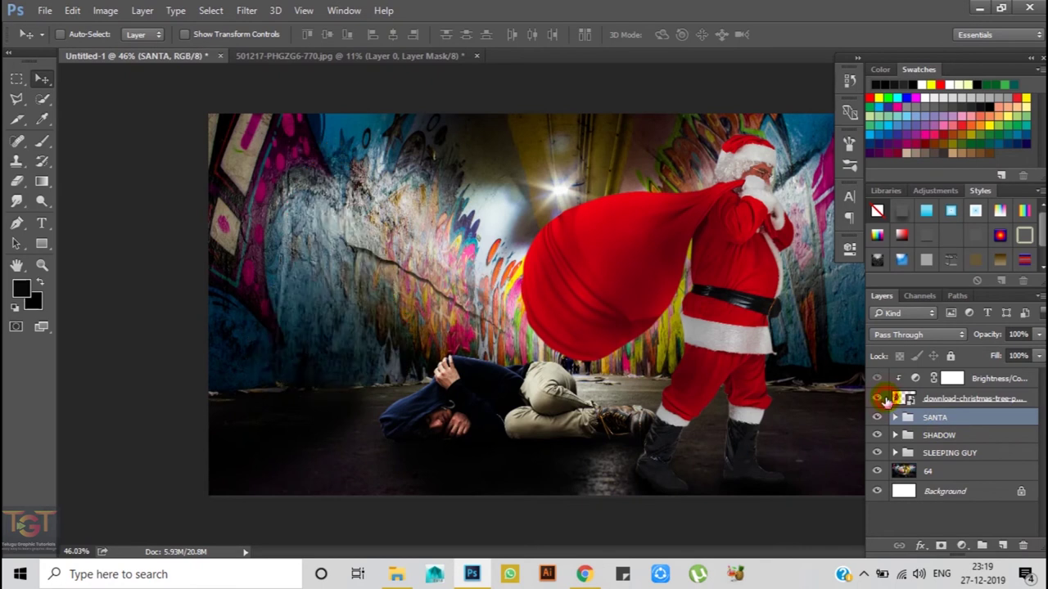
Group the Christmas tree layer with its Brightness/Contrast layer and name the group XMAS
click(981, 397)
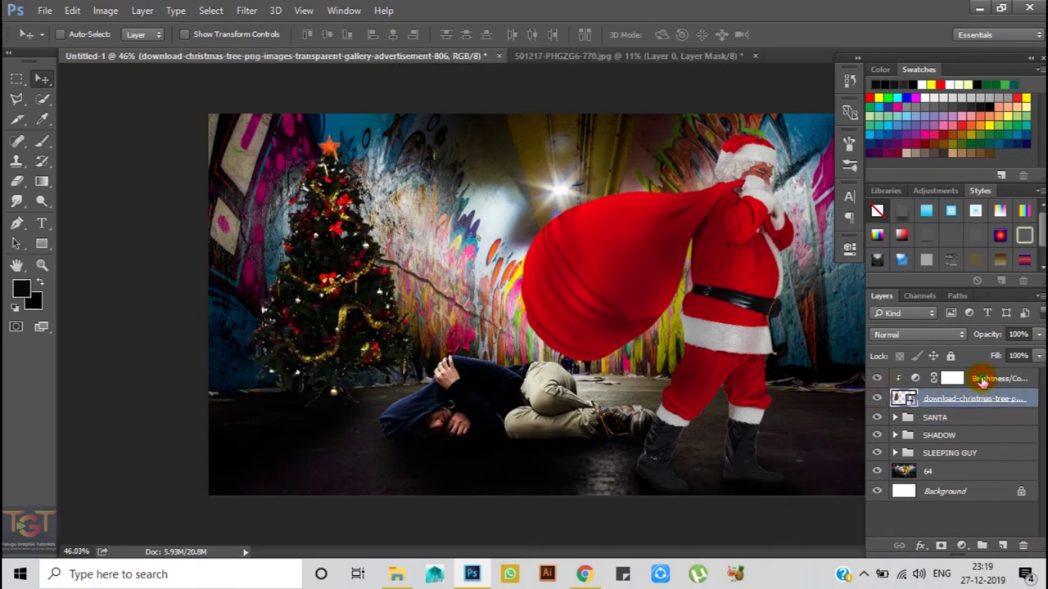
shift+click(982, 380)
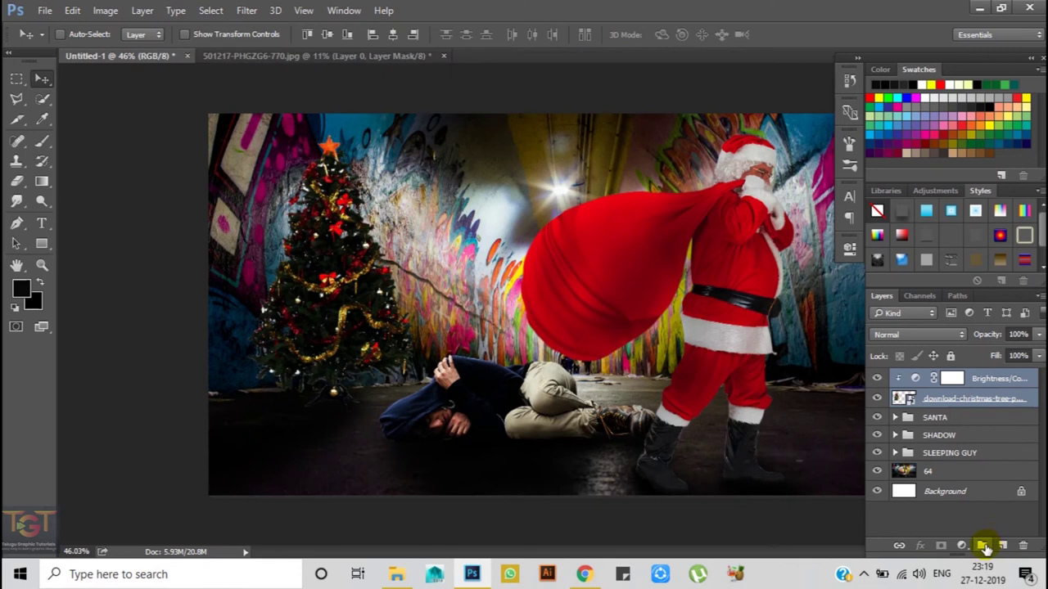
click(983, 546)
double_click(937, 378)
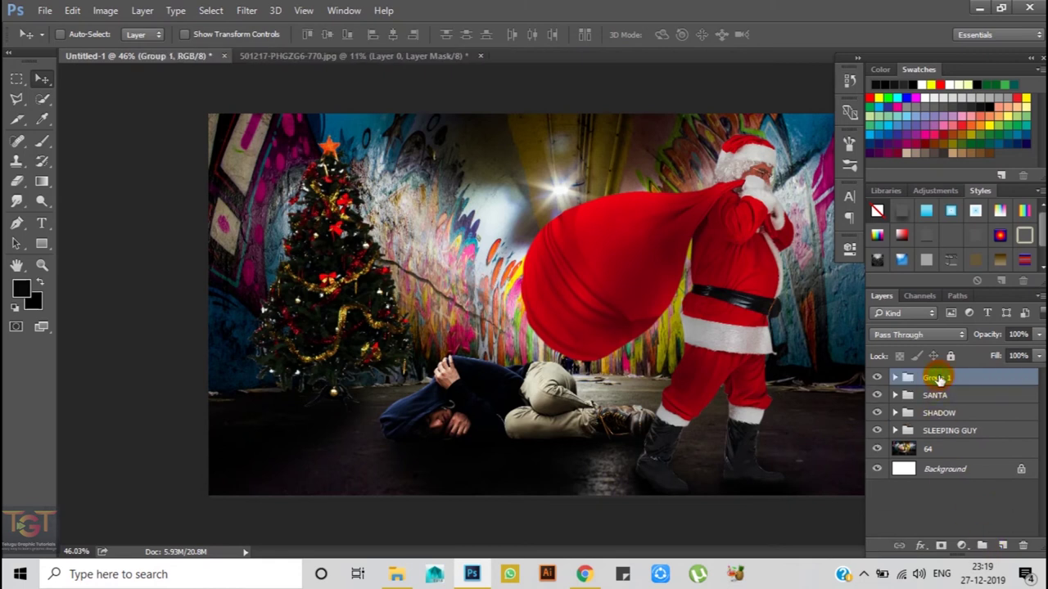
text(XMA)
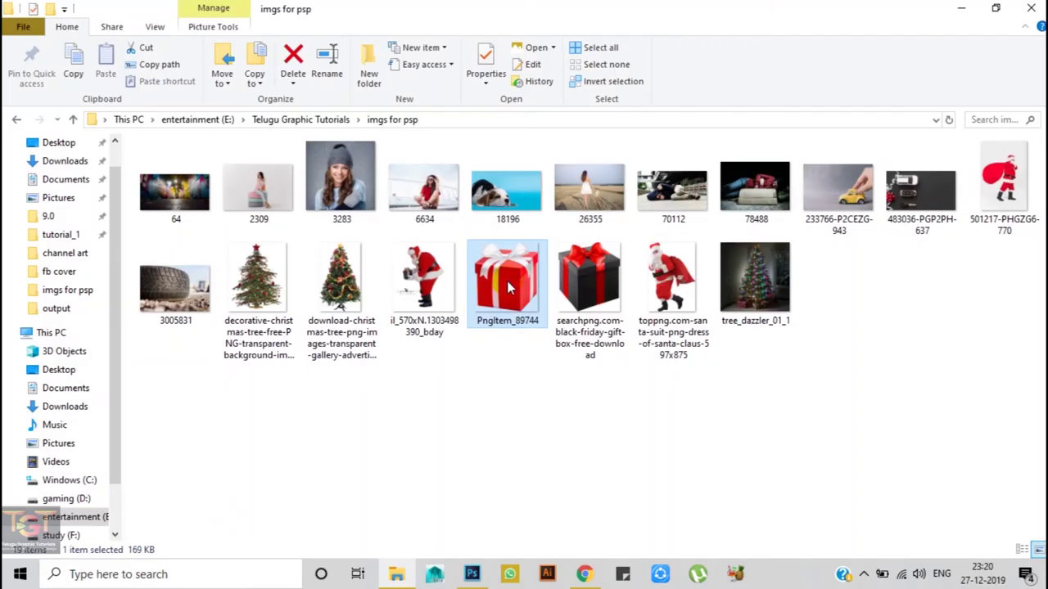
Drop PngItem_89744 from File Explorer onto the canvas and scale it down beside the sleeping man
drag(506, 285, 512, 296)
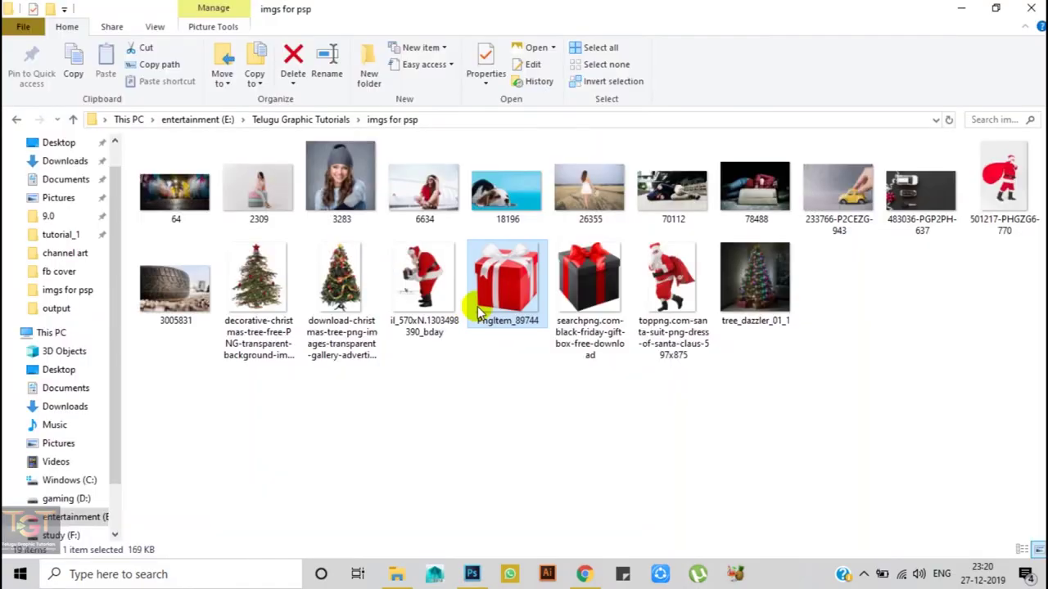
drag(503, 296, 531, 397)
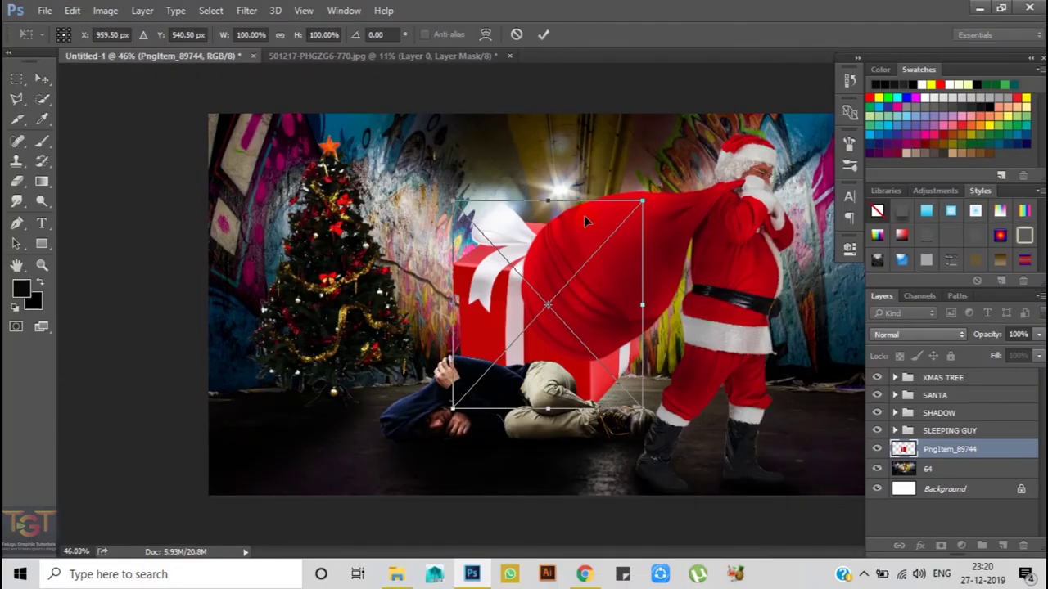
drag(584, 215, 559, 409)
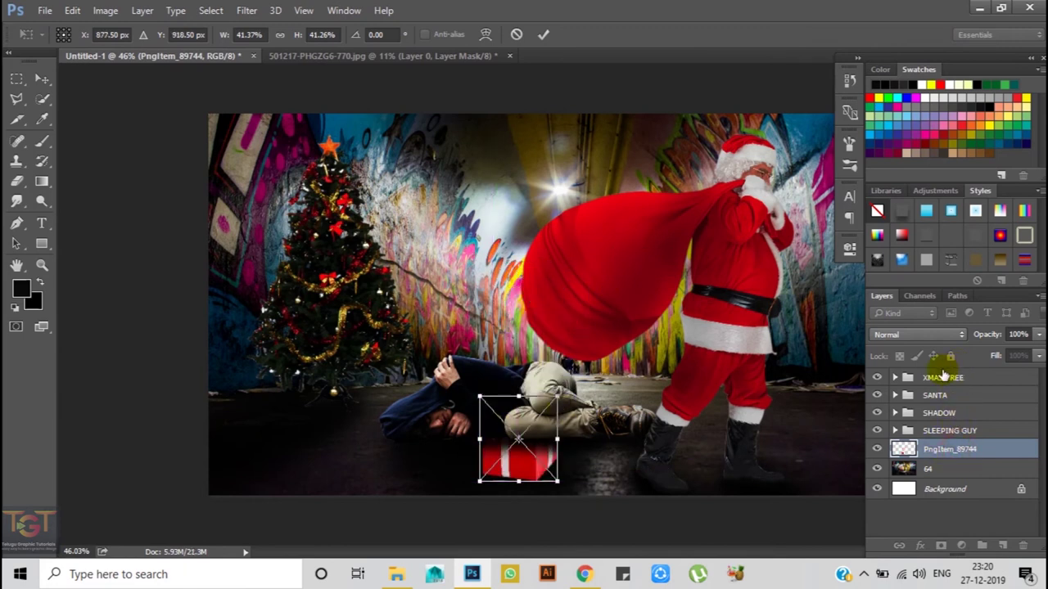
Commit the gift box transform and move the PngItem_89744 layer to the top of the stack
click(543, 34)
drag(946, 449, 944, 336)
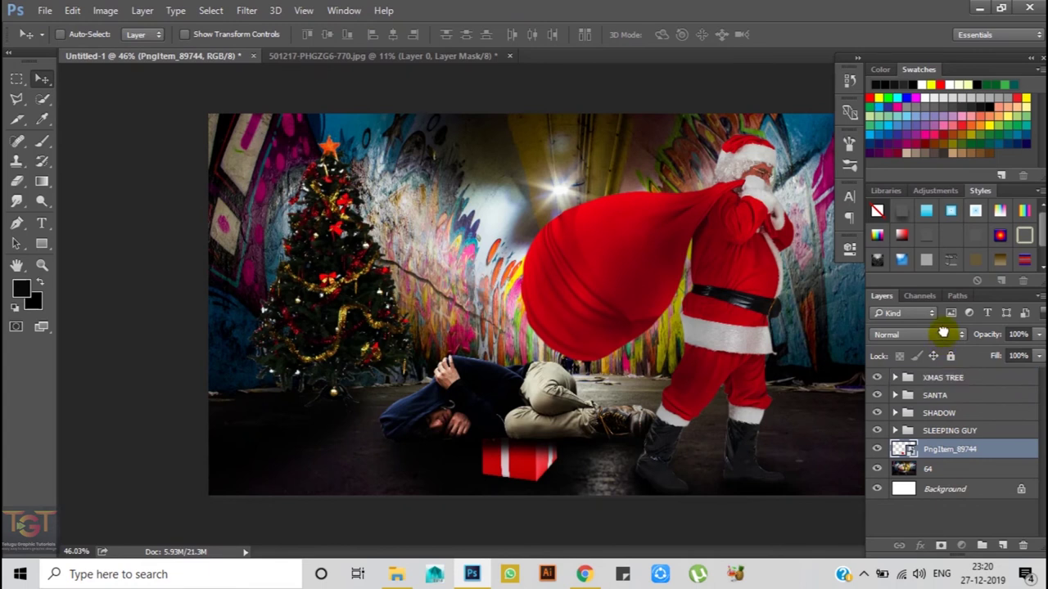
drag(939, 447, 932, 372)
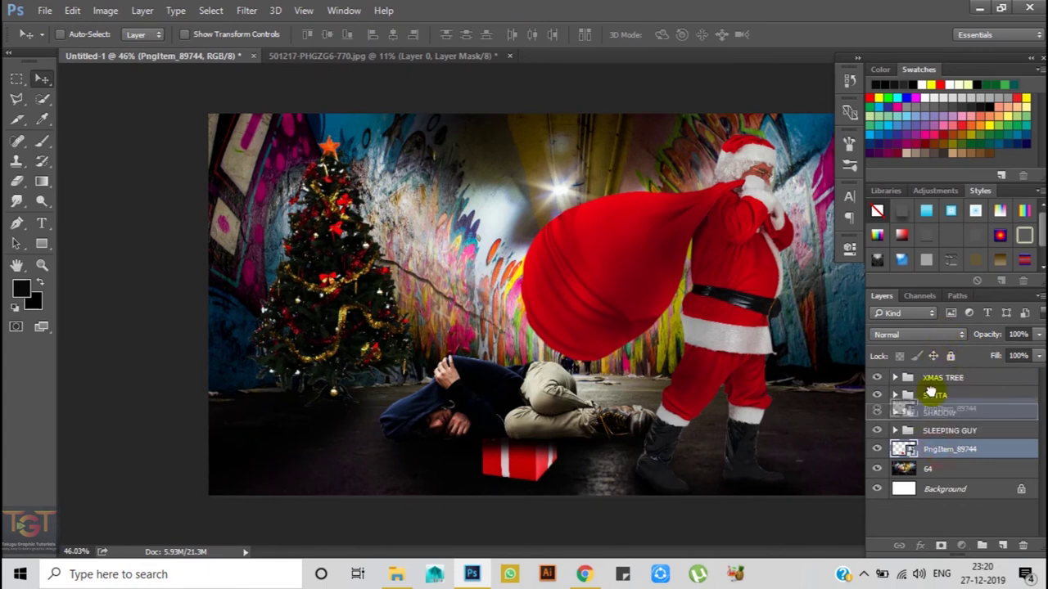
drag(931, 373, 921, 402)
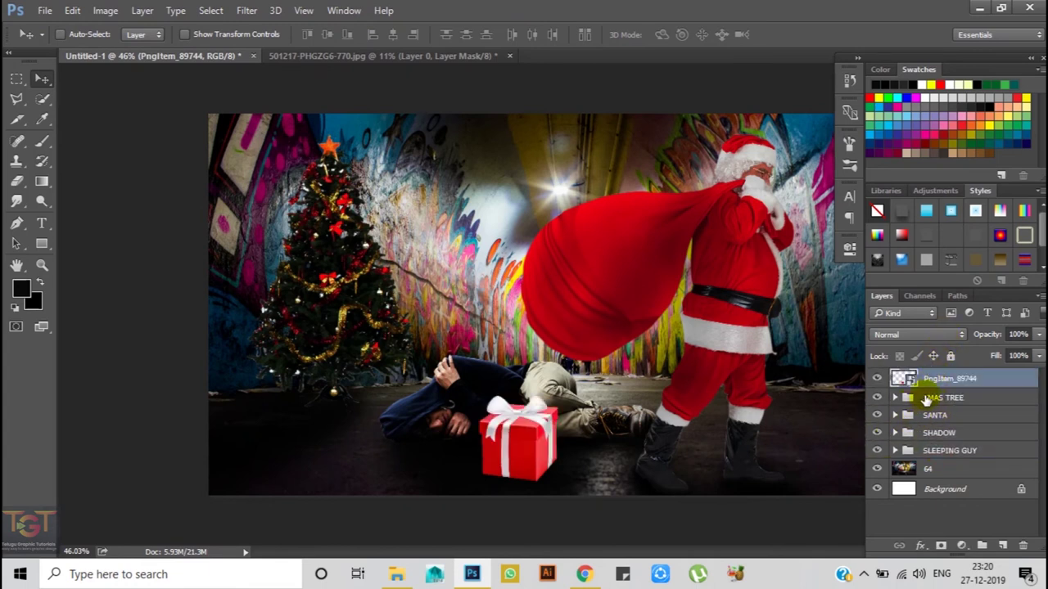
scroll(528, 438, up, 2)
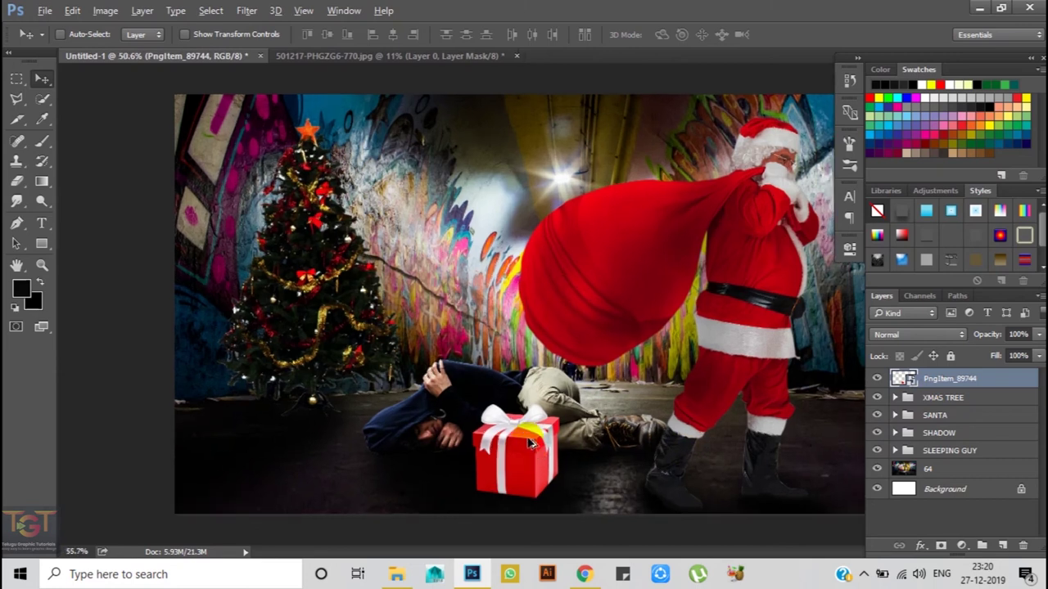
scroll(528, 442, up, 1)
scroll(528, 442, down, 2)
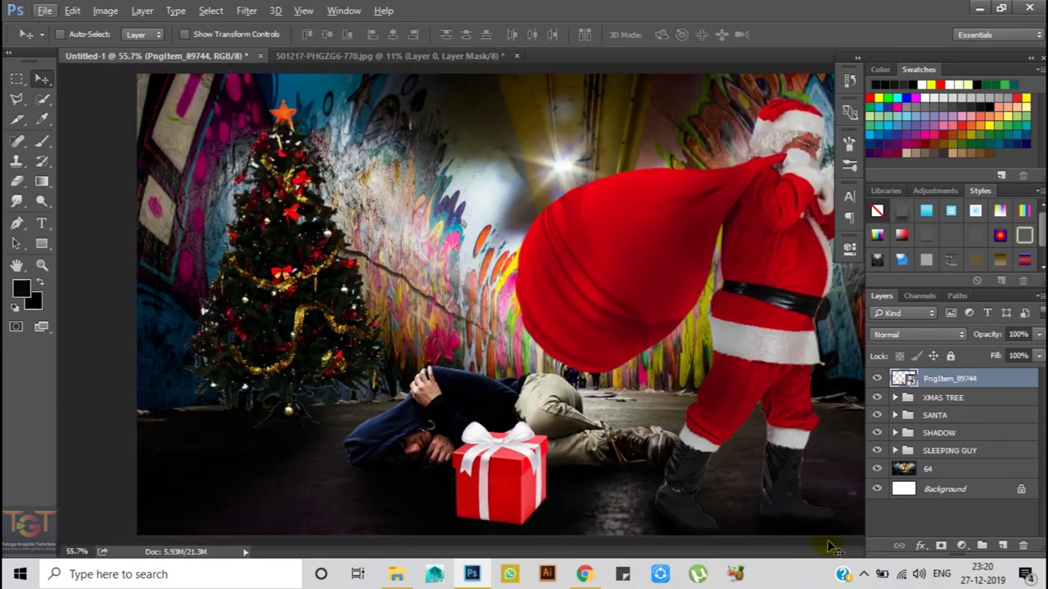
click(961, 545)
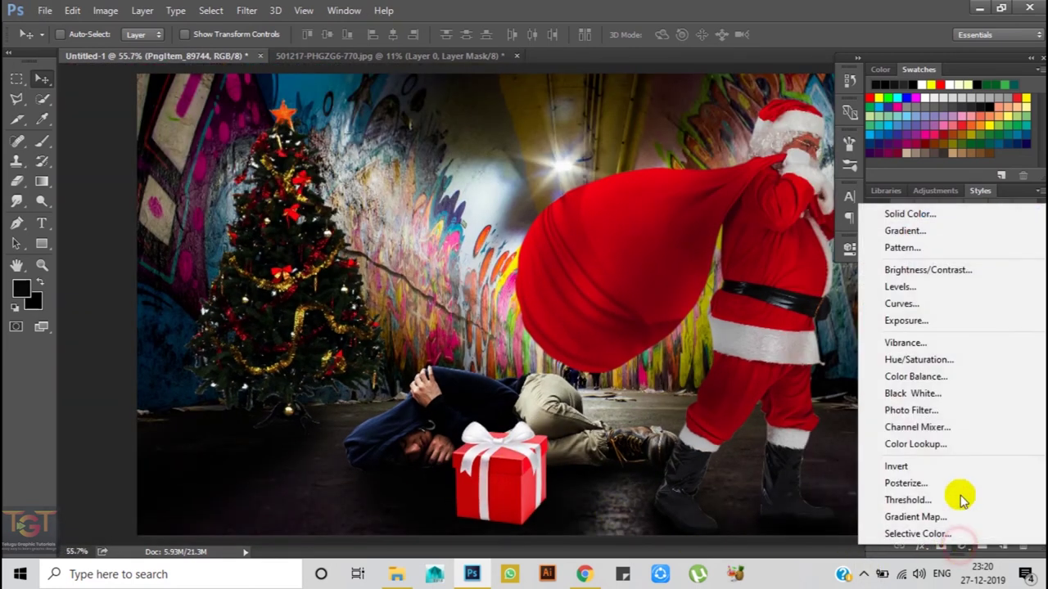
Clip a Brightness/Contrast adjustment (-95 brightness, 88 contrast) to the gift box, then nudge it up-right
click(925, 270)
drag(718, 325, 676, 332)
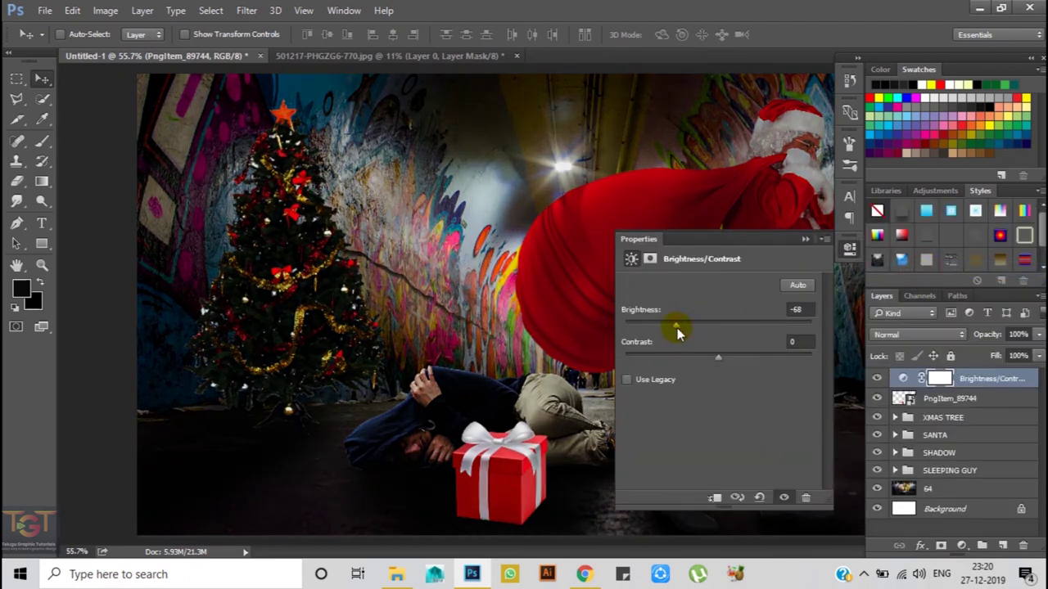
click(714, 497)
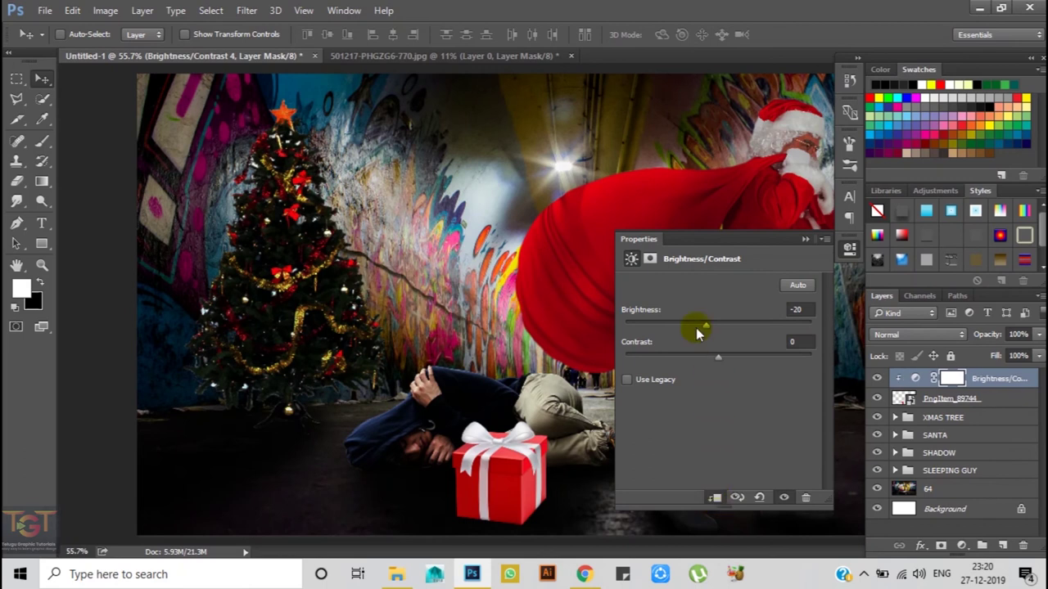
mouse_move(696, 326)
mouse_down()
mouse_move(637, 328)
mouse_move(674, 321)
mouse_move(652, 329)
mouse_up()
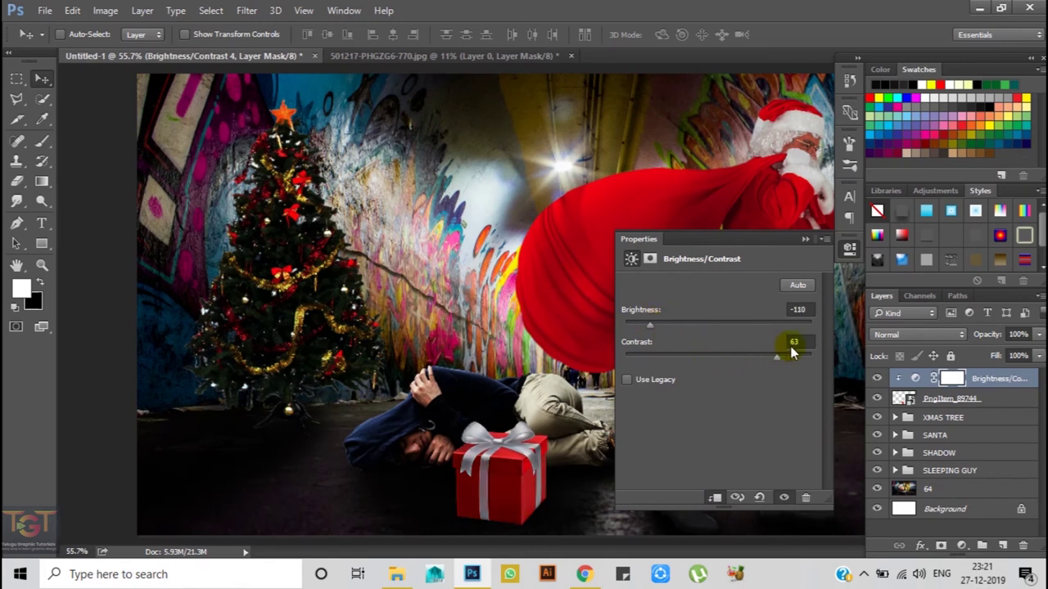
drag(770, 353, 800, 356)
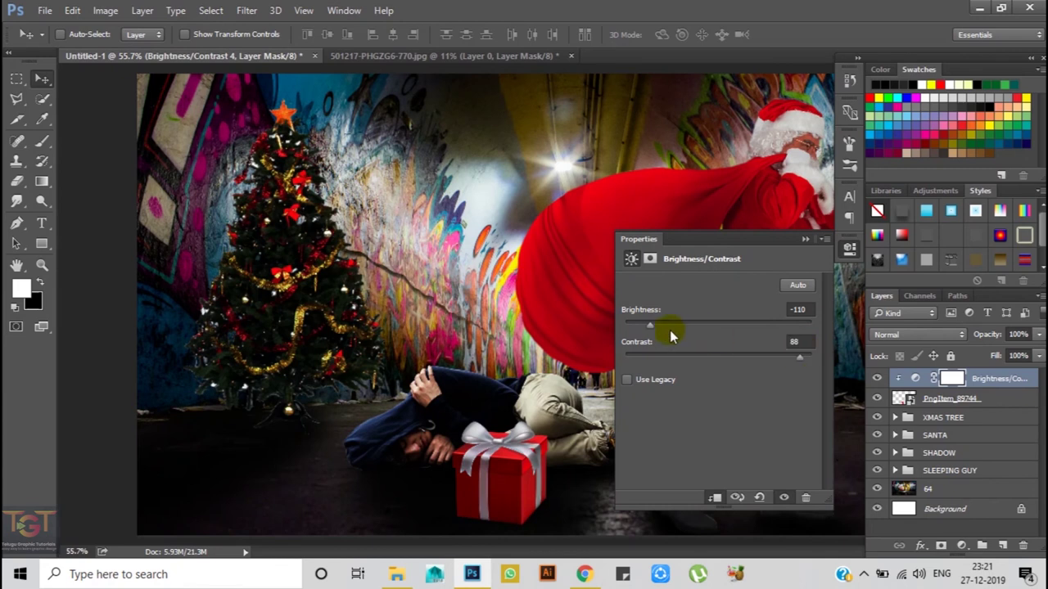
drag(648, 322, 661, 324)
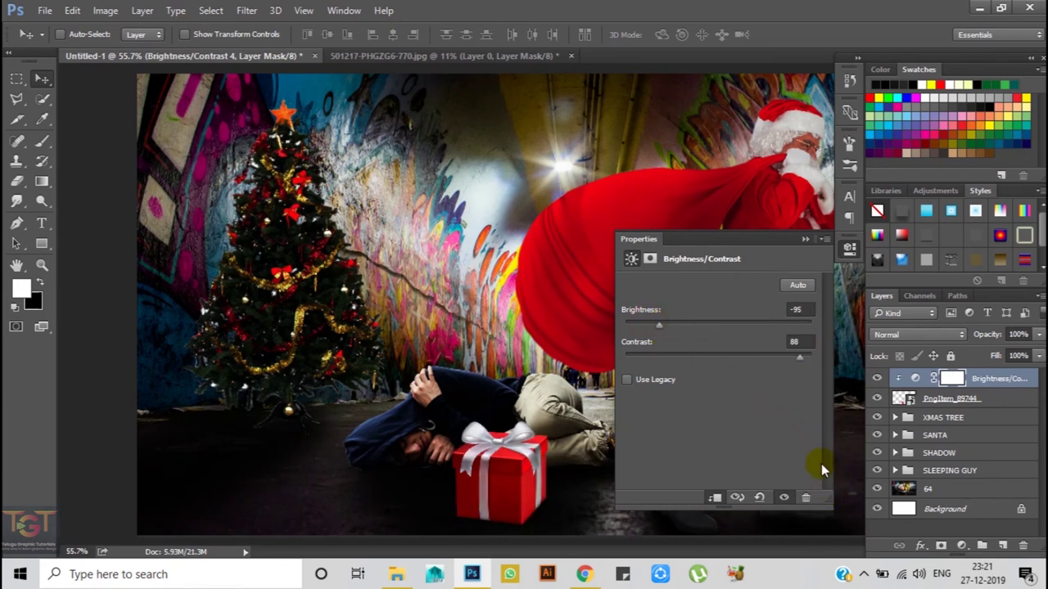
click(806, 239)
drag(526, 484, 525, 475)
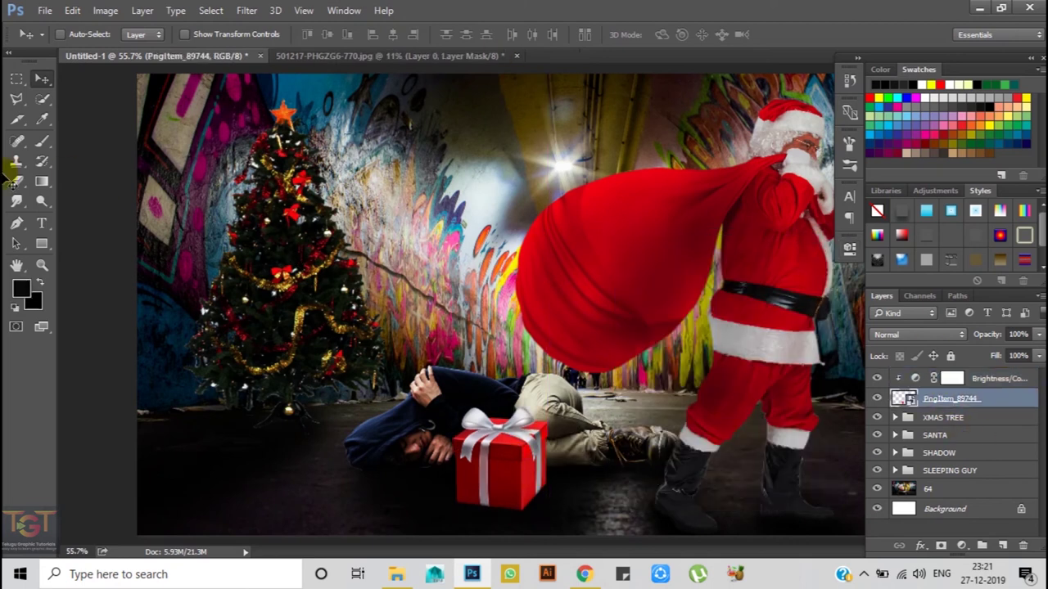
Pick the Brush and rasterize the gift layer
click(41, 141)
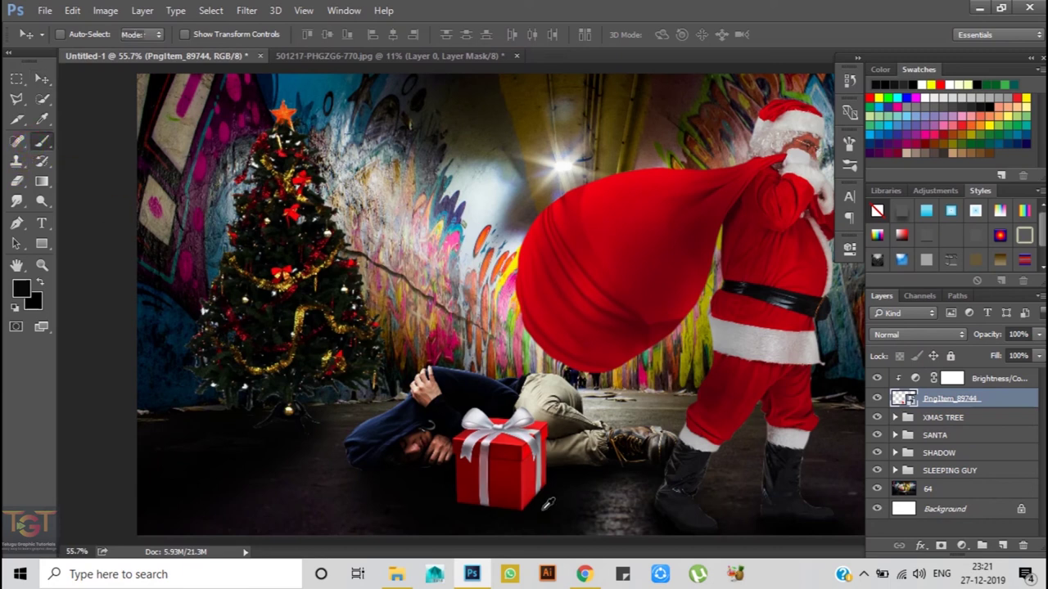
scroll(519, 497, up, 2)
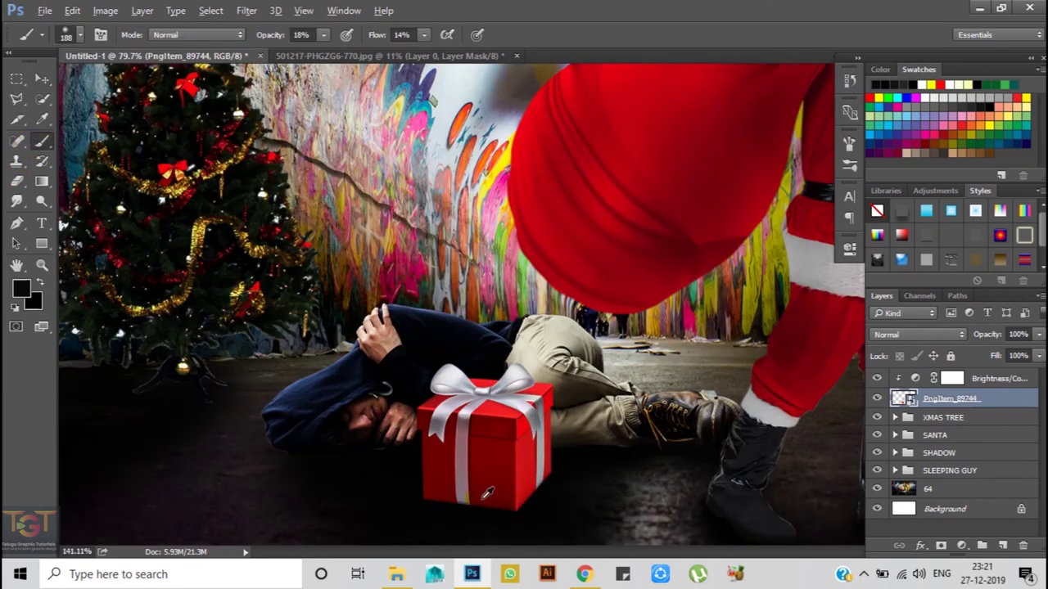
scroll(487, 493, up, 3)
scroll(421, 493, down, 1)
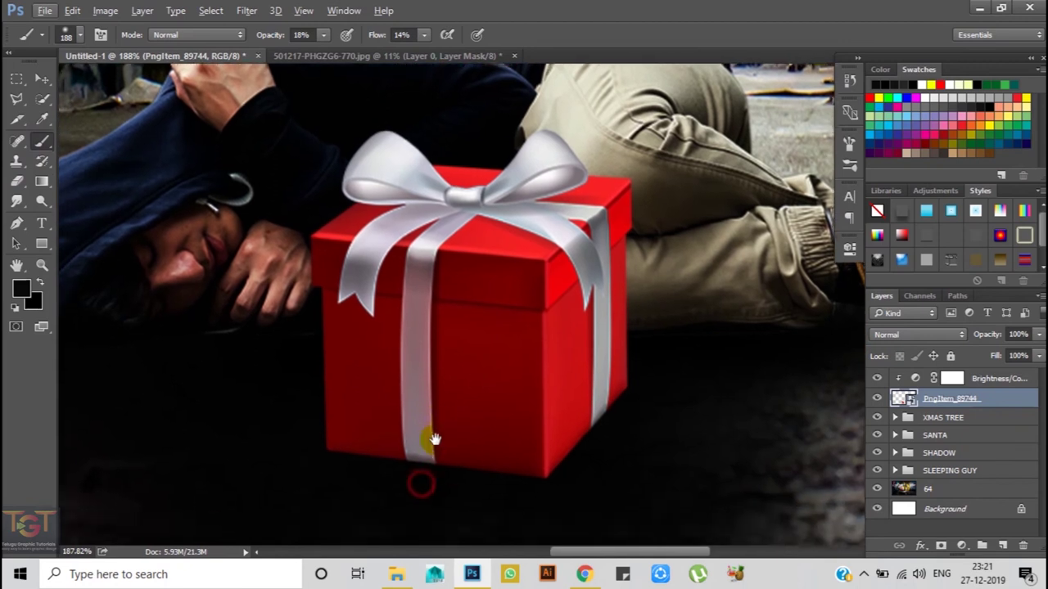
click(990, 399)
right_click(990, 399)
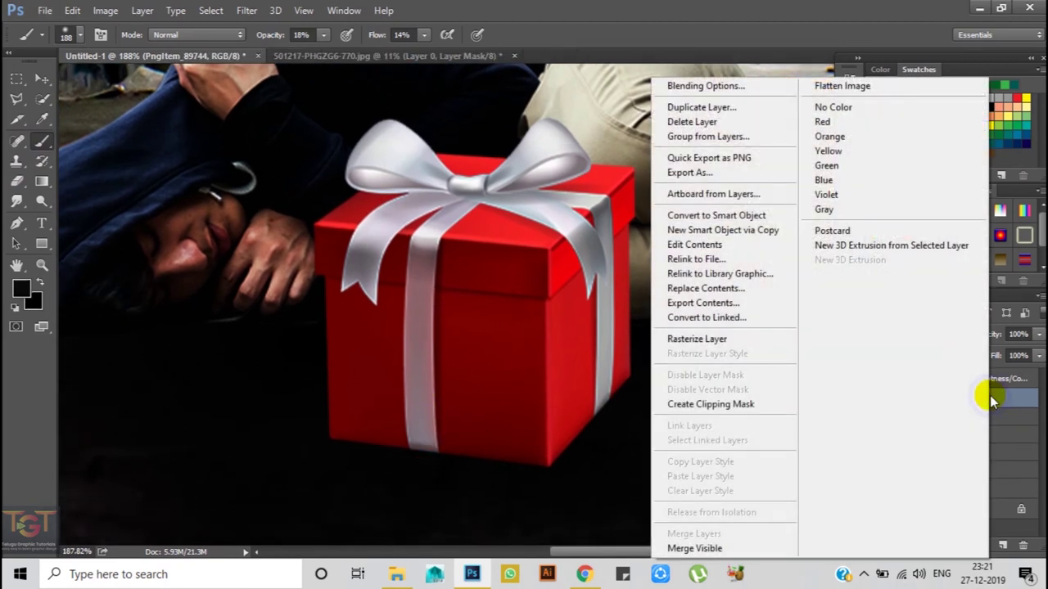
click(738, 340)
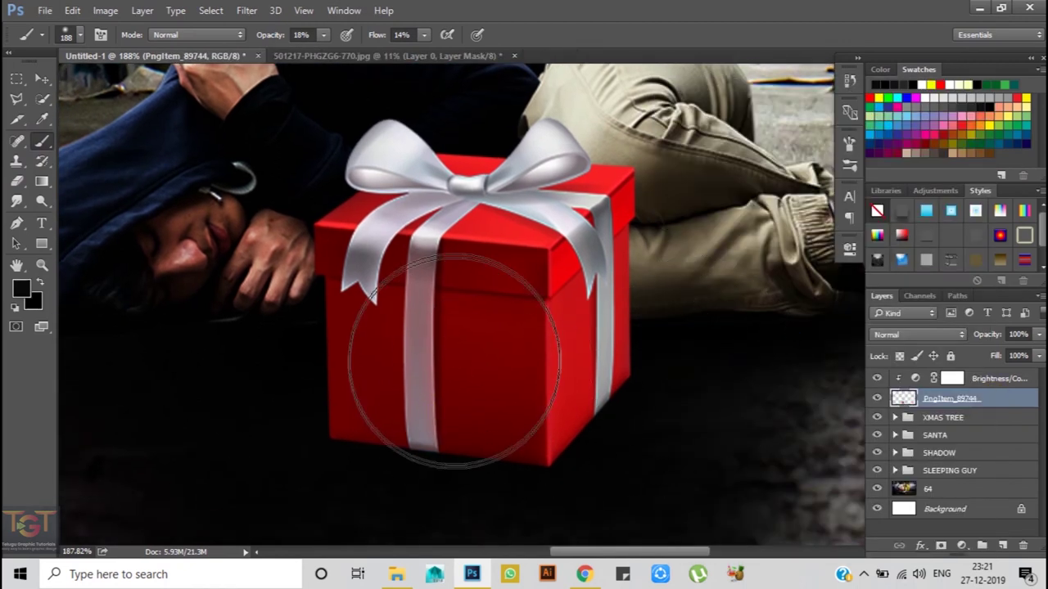
With an 18 px brush, darken the bow loops, bow edges and lower-right box face
right_click(459, 344)
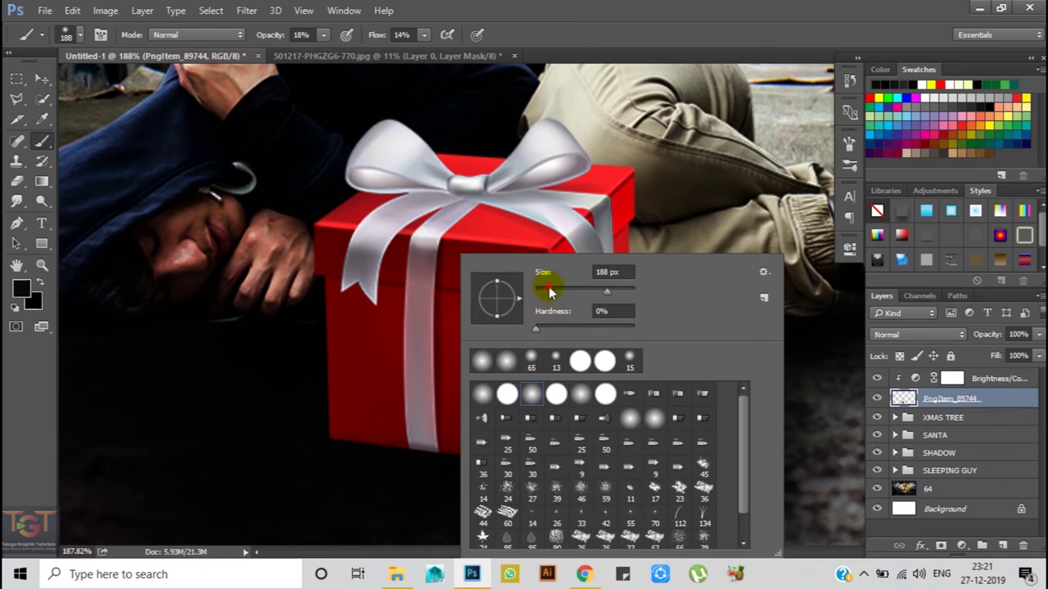
drag(549, 288, 544, 293)
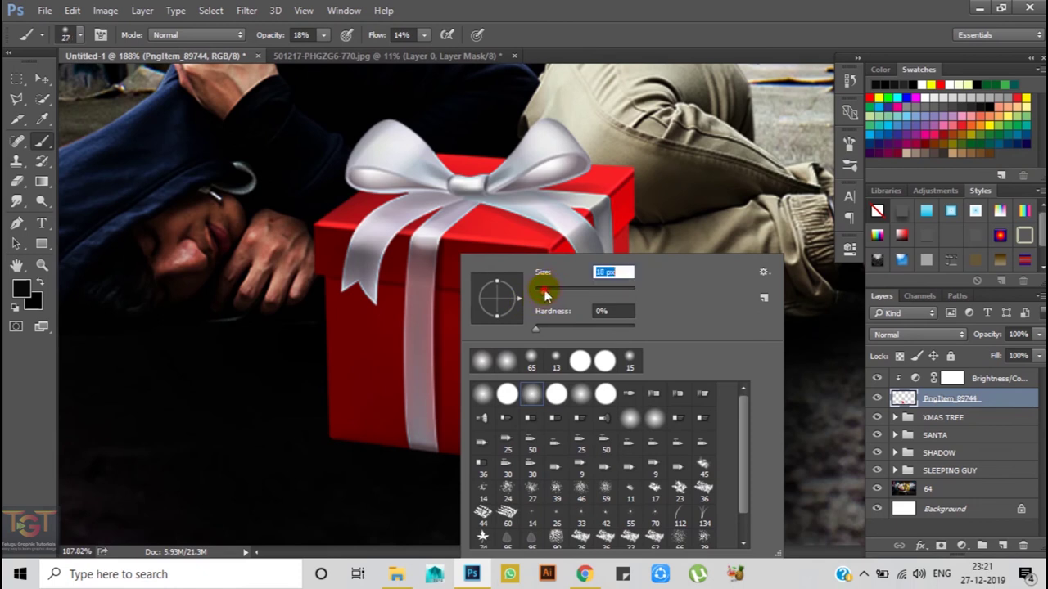
click(417, 435)
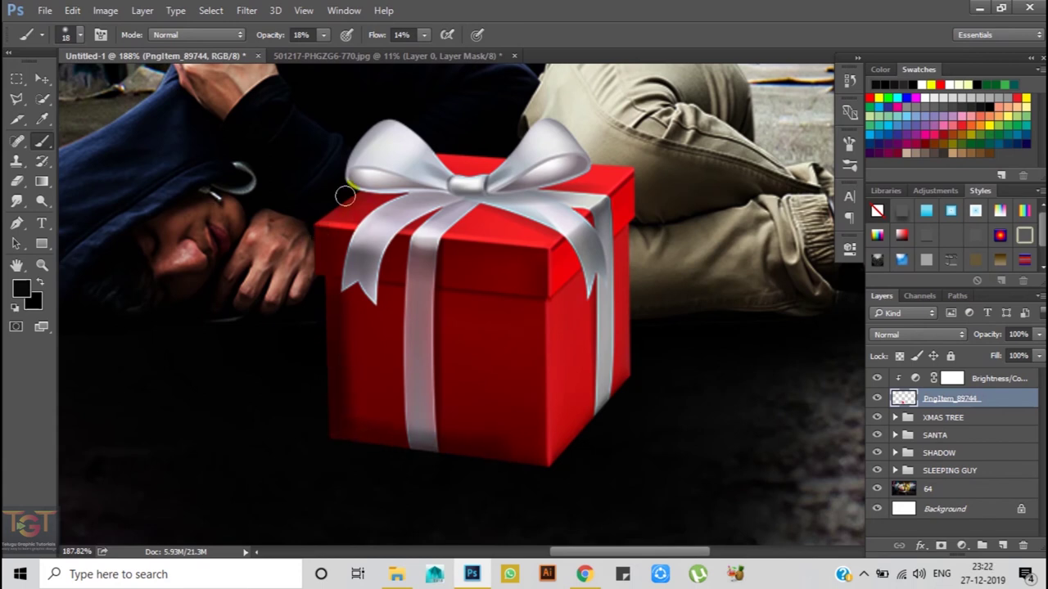
drag(526, 175, 581, 164)
drag(363, 164, 417, 176)
click(593, 305)
mouse_move(593, 305)
mouse_down()
mouse_move(601, 410)
mouse_move(585, 421)
mouse_move(641, 182)
mouse_up()
Raise the brush flow, set brush opacity to 78%, and return to the Move tool
key(3)
key(8)
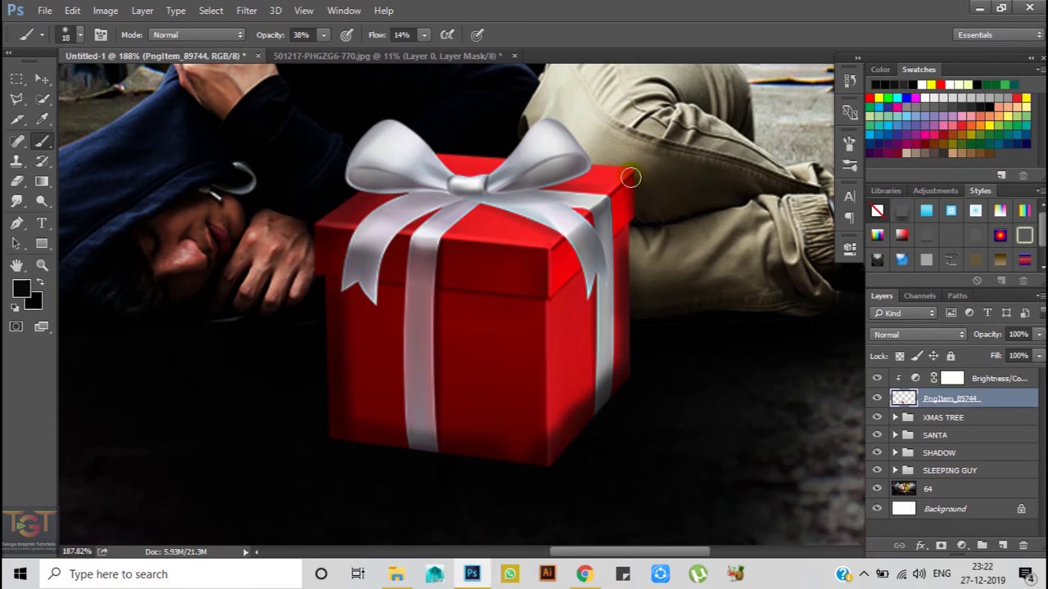
drag(324, 35, 378, 53)
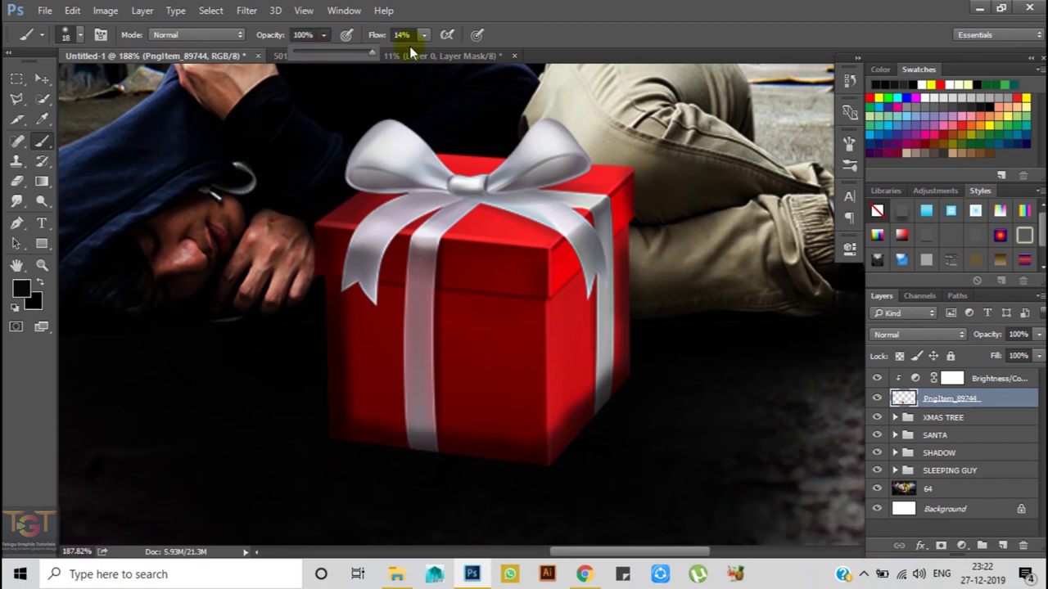
key(shift+9)
key(shift+7)
key(7)
key(8)
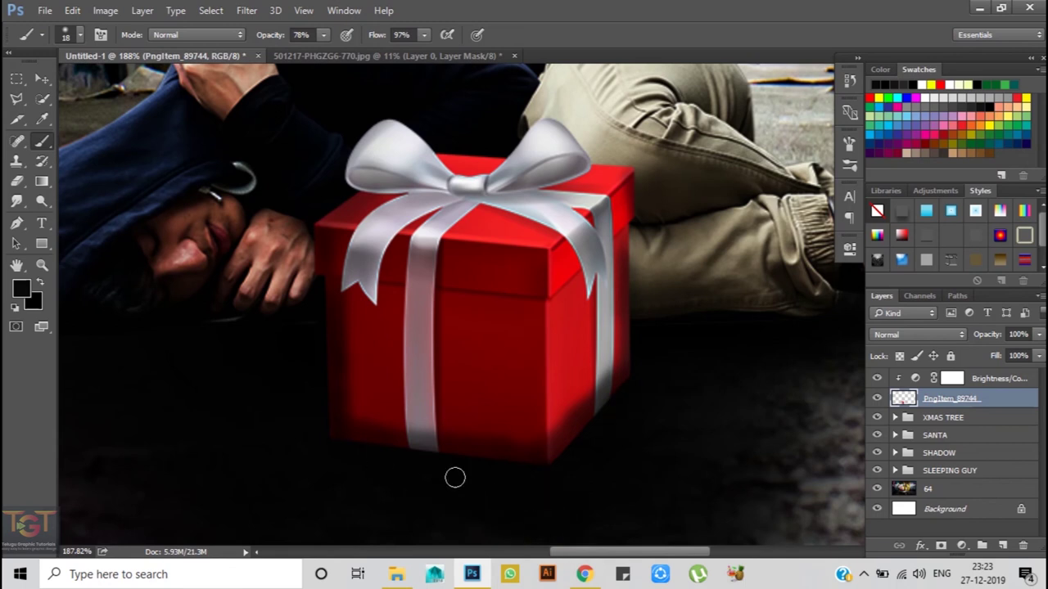
key(v)
scroll(454, 485, down, 5)
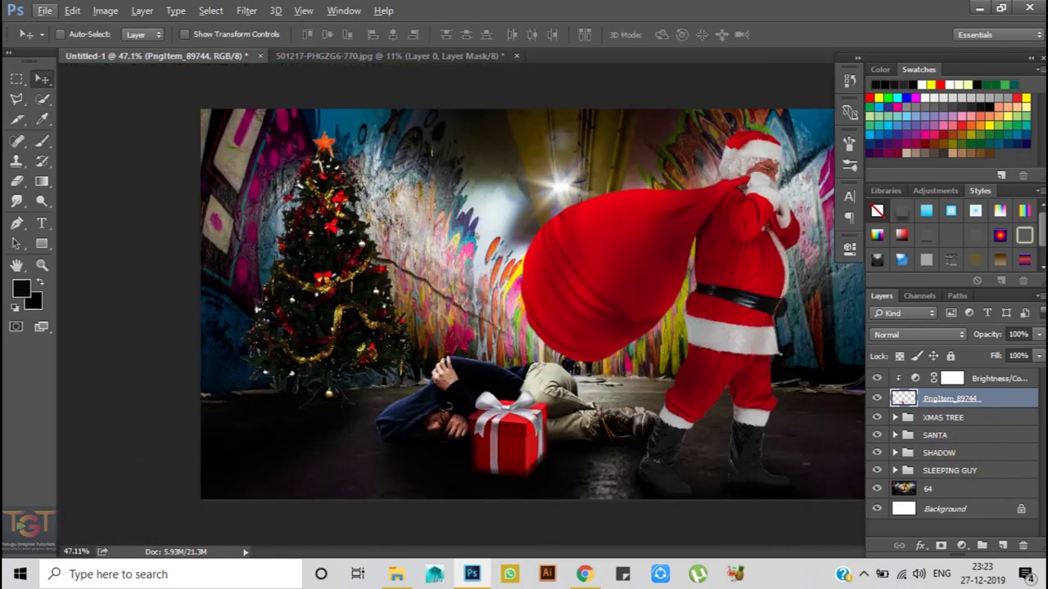
Stamp all visible layers into a new Layer 1 above the top Brightness/Contrast layer
click(999, 379)
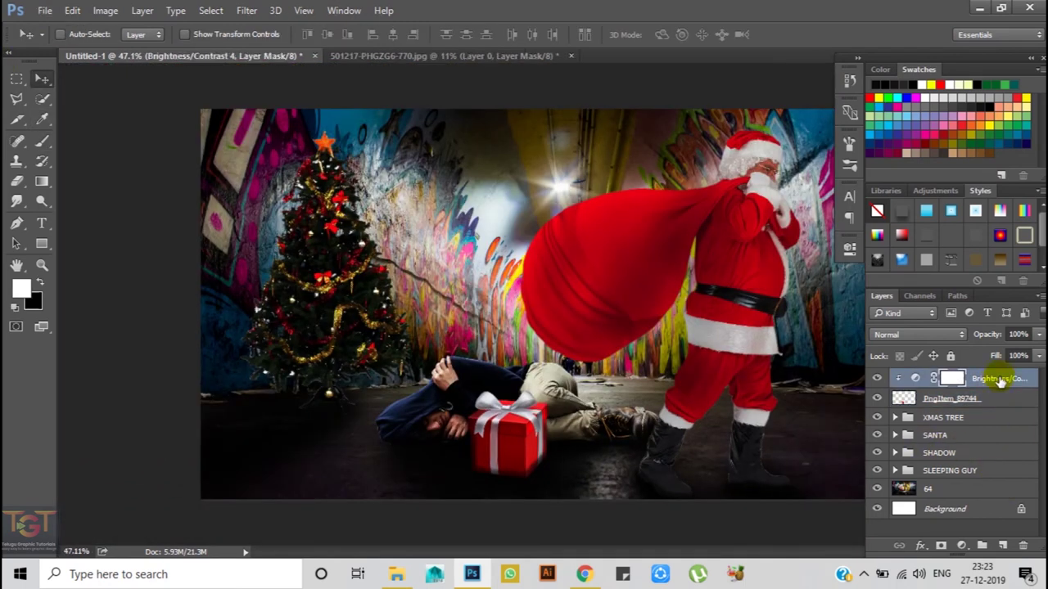
key(ctrl+alt+shift)
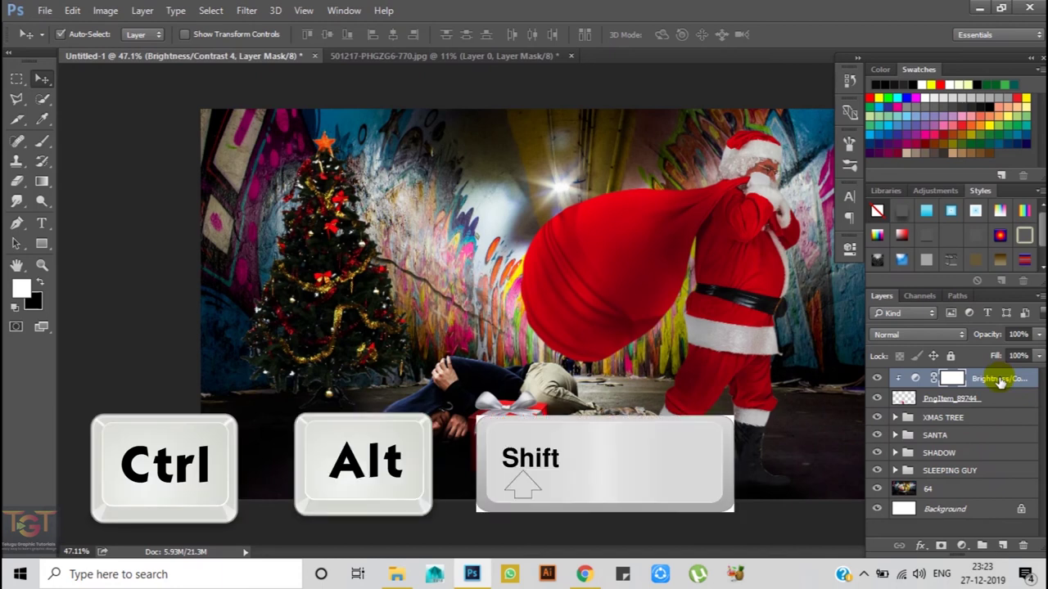
key(ctrl+alt+shift+e)
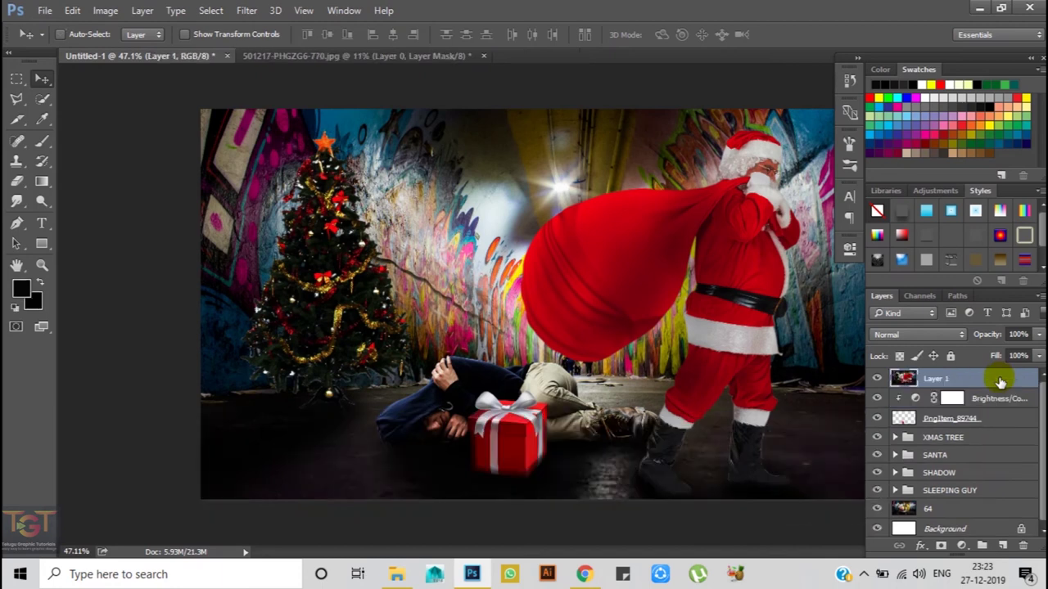
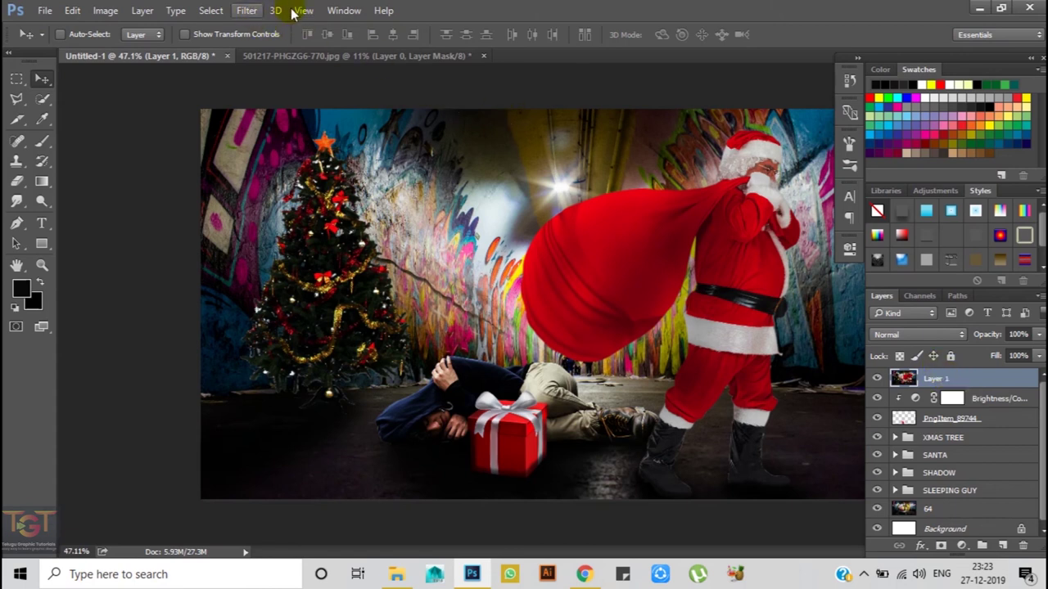
Open the Camera Raw Filter from the Filter menu for merged Layer 1
click(247, 12)
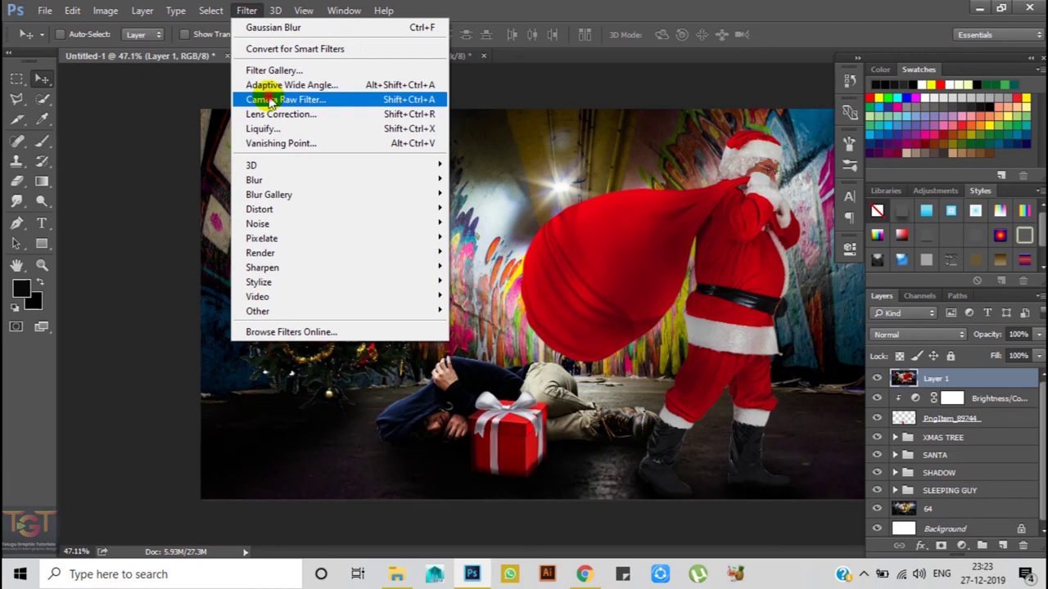
click(270, 100)
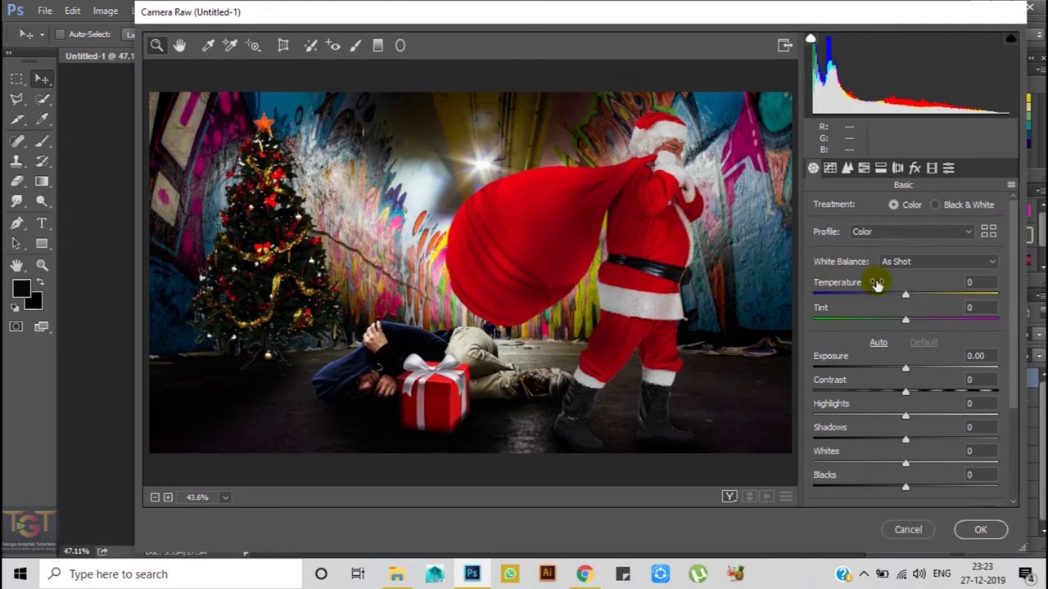
Set Temperature -38, Exposure -0.15, Contrast +53, Highlights +14, Shadows -56, Whites -35 in Basic
mouse_move(906, 301)
mouse_down()
mouse_move(860, 304)
mouse_move(871, 300)
mouse_up()
drag(906, 368, 956, 395)
mouse_move(908, 420)
mouse_down()
mouse_move(920, 419)
mouse_move(852, 440)
mouse_up()
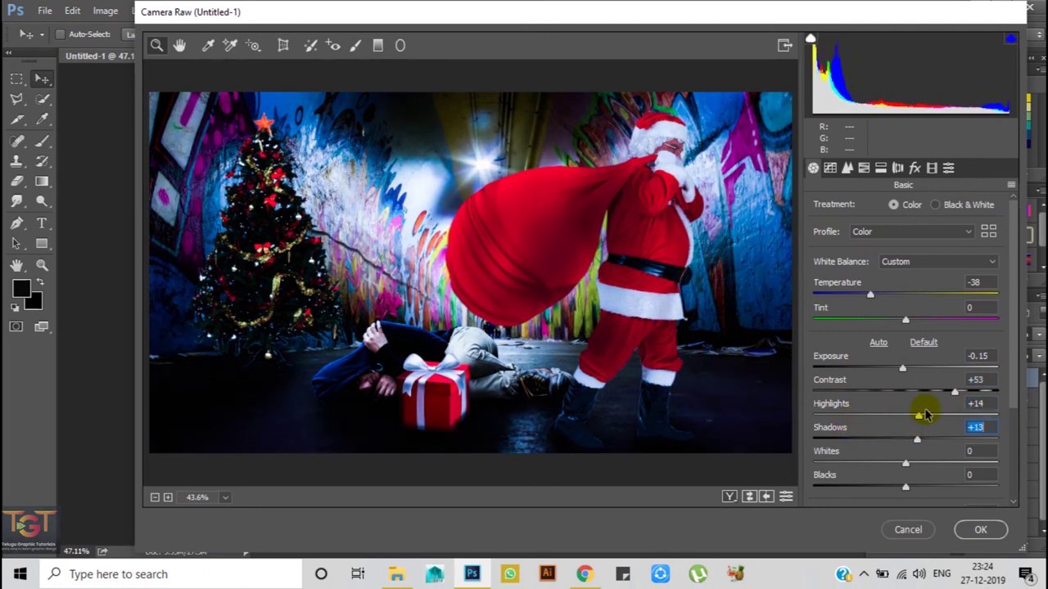
mouse_move(906, 464)
mouse_down()
mouse_move(873, 464)
mouse_move(872, 488)
mouse_up()
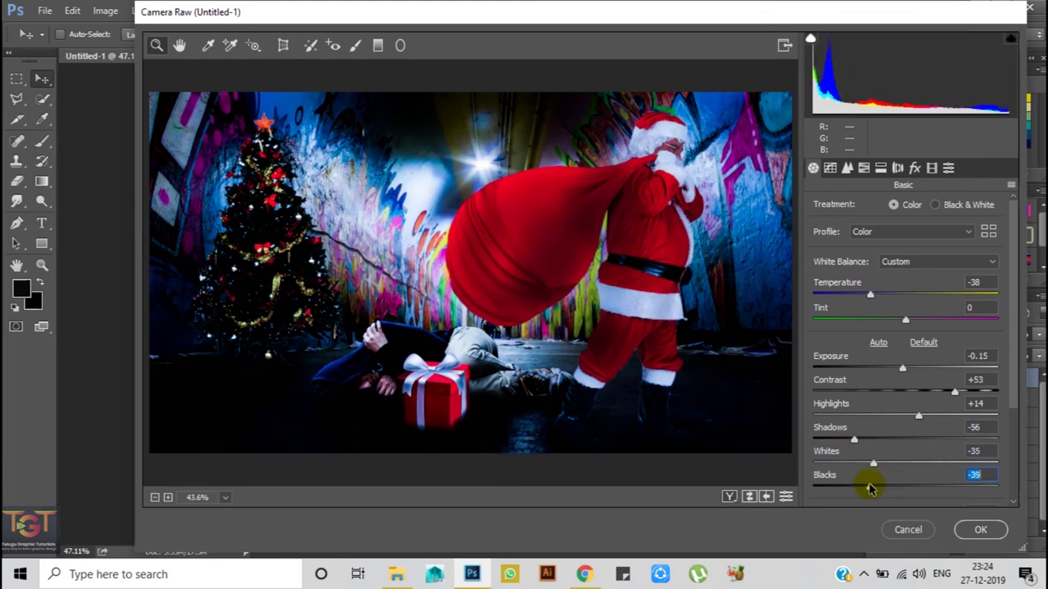
double_click(888, 489)
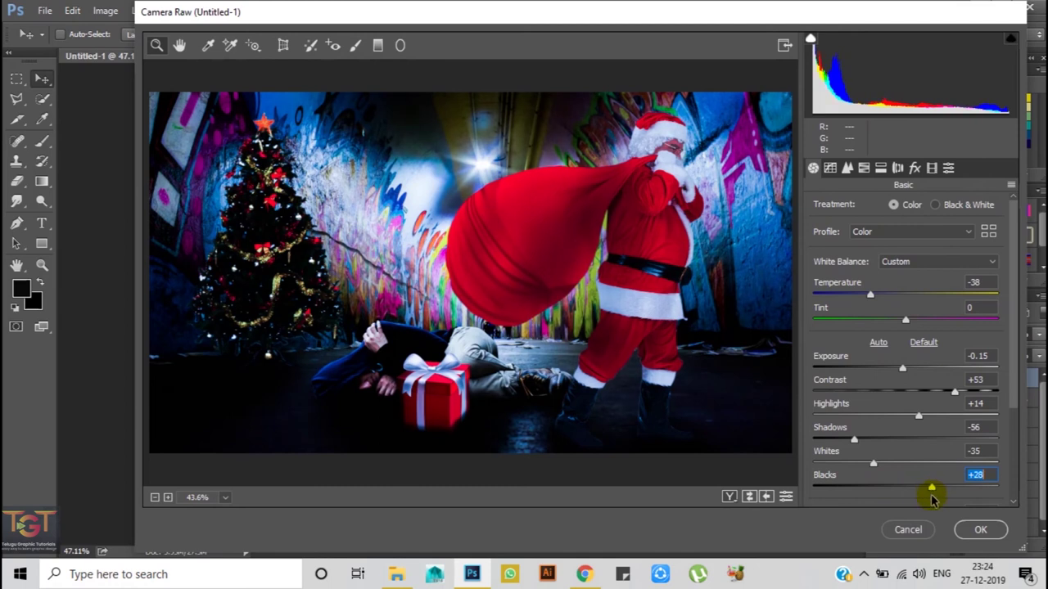
click(830, 168)
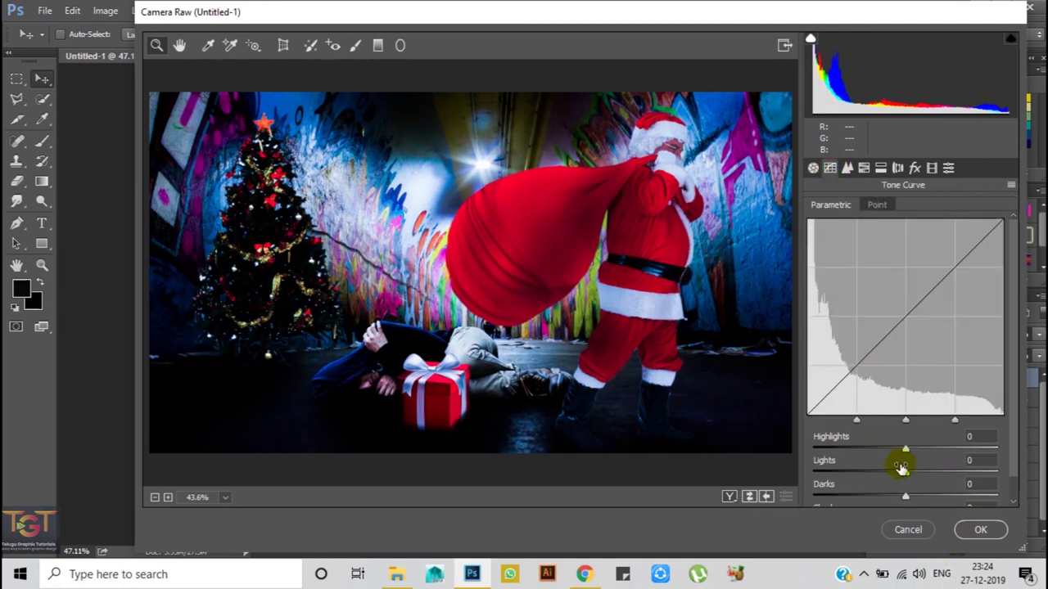
Set the parametric tone curve to Highlights -100, Lights +17 and Darks -9
mouse_move(906, 478)
mouse_down()
mouse_move(849, 467)
mouse_move(961, 461)
mouse_move(838, 445)
mouse_move(985, 446)
mouse_move(865, 437)
mouse_move(982, 437)
mouse_move(868, 443)
mouse_move(808, 422)
mouse_up()
mouse_move(906, 496)
mouse_down()
mouse_move(943, 501)
mouse_move(849, 492)
mouse_move(901, 494)
mouse_up()
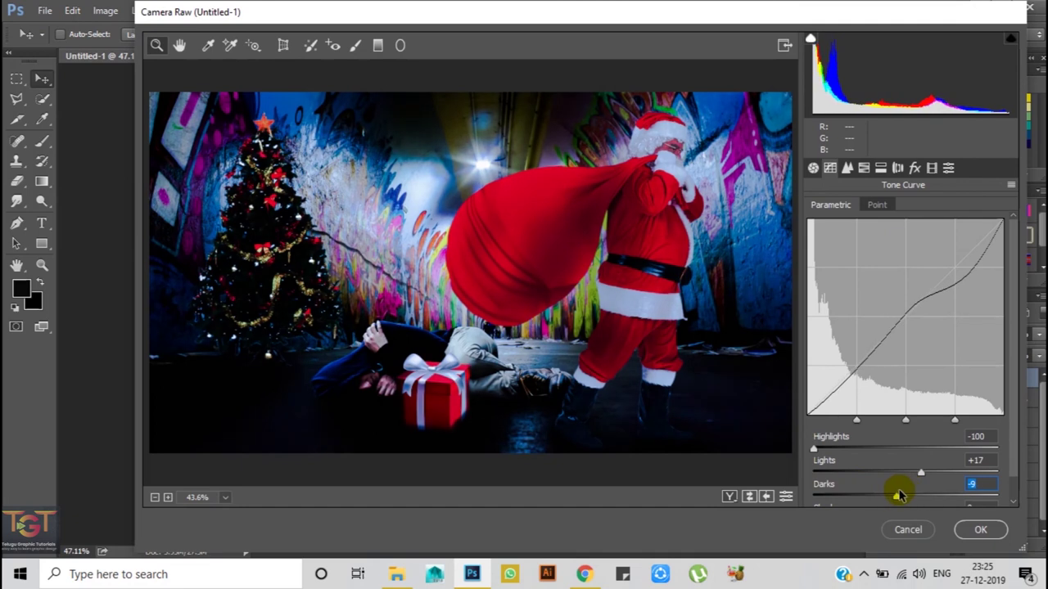
scroll(941, 336, down, 1)
click(864, 168)
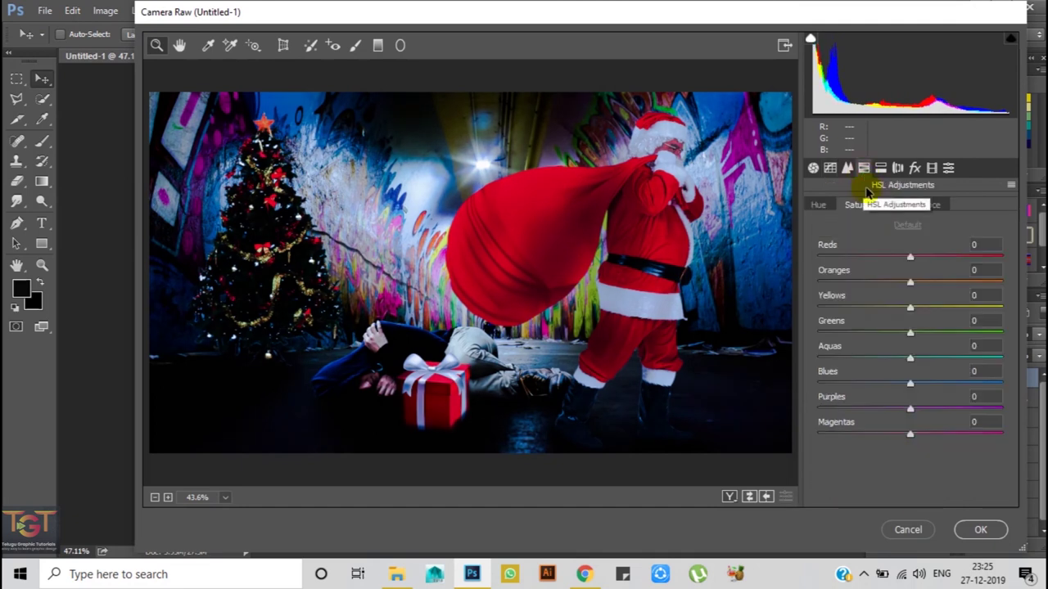
Set Reds saturation -18 and luminance -27, and boost Yellows +58 and Greens +31 saturation
mouse_move(910, 259)
mouse_down()
mouse_move(880, 260)
mouse_move(894, 270)
mouse_move(881, 262)
mouse_up()
click(913, 205)
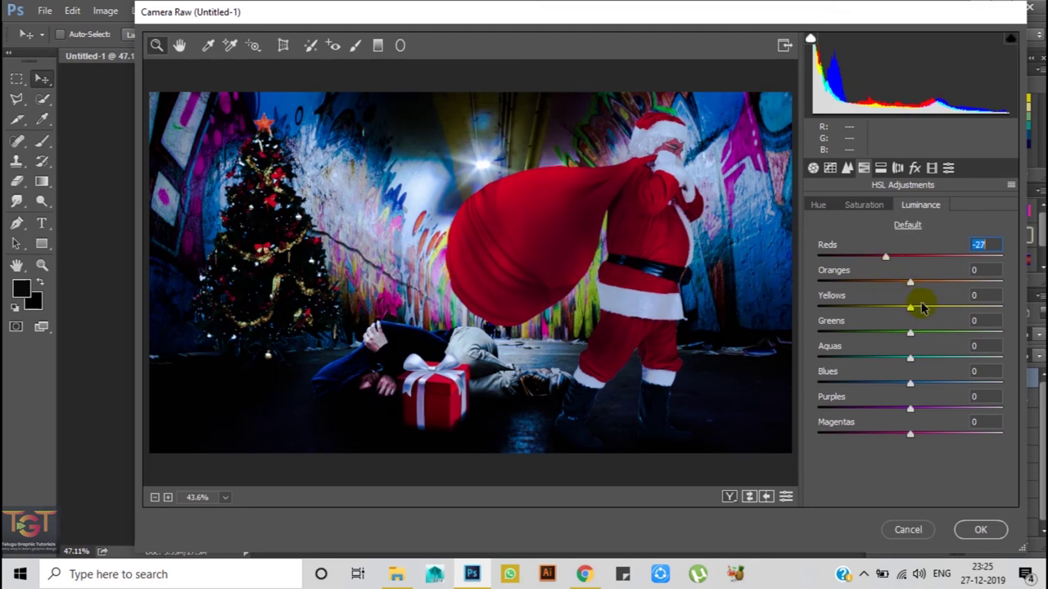
mouse_move(910, 308)
mouse_down()
mouse_move(860, 309)
mouse_move(963, 308)
mouse_up()
click(864, 205)
drag(910, 332, 967, 333)
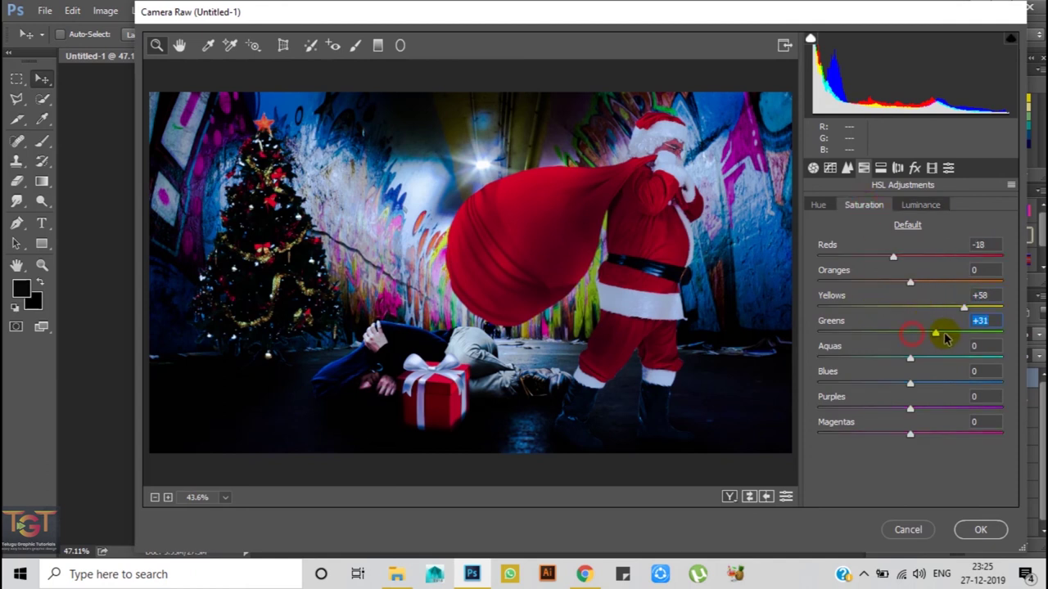
mouse_move(911, 357)
mouse_down()
mouse_move(936, 356)
mouse_move(923, 409)
mouse_up()
click(898, 168)
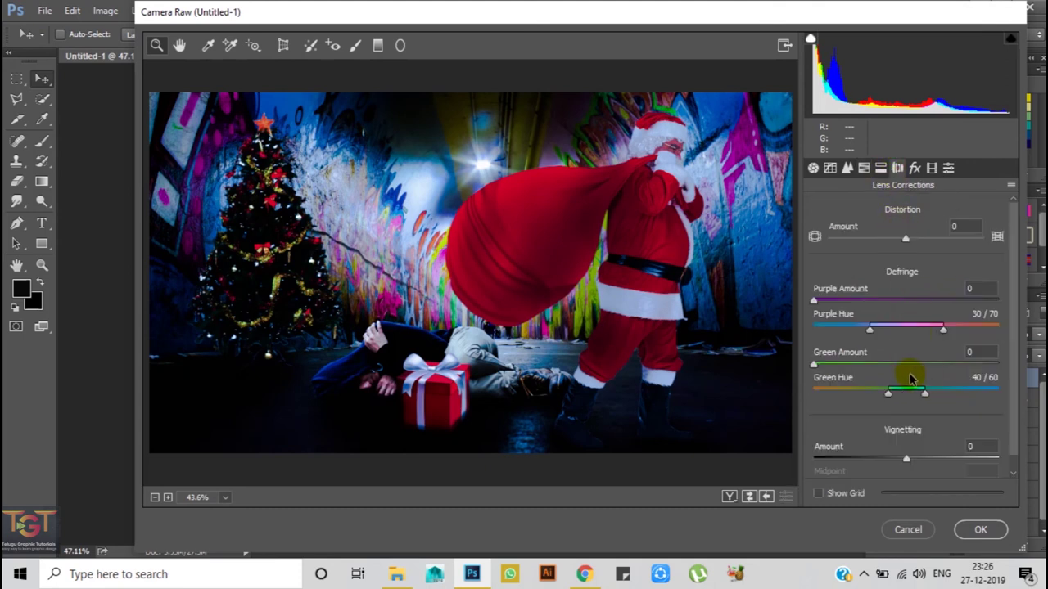
Try the Red Primary calibration hue and saturation, reset both to 0, then apply the filter
click(914, 168)
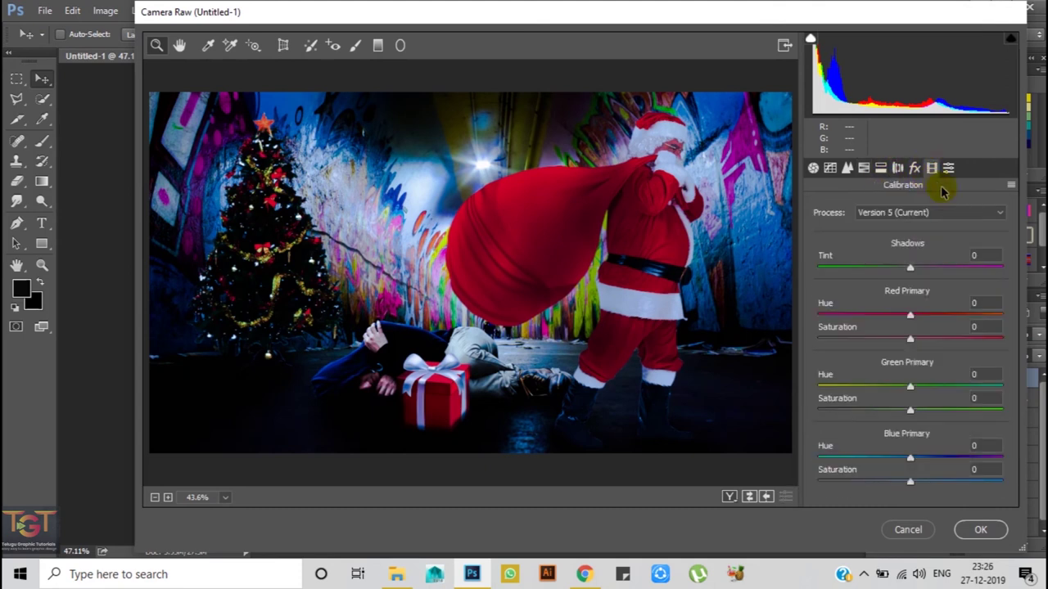
drag(910, 316, 962, 314)
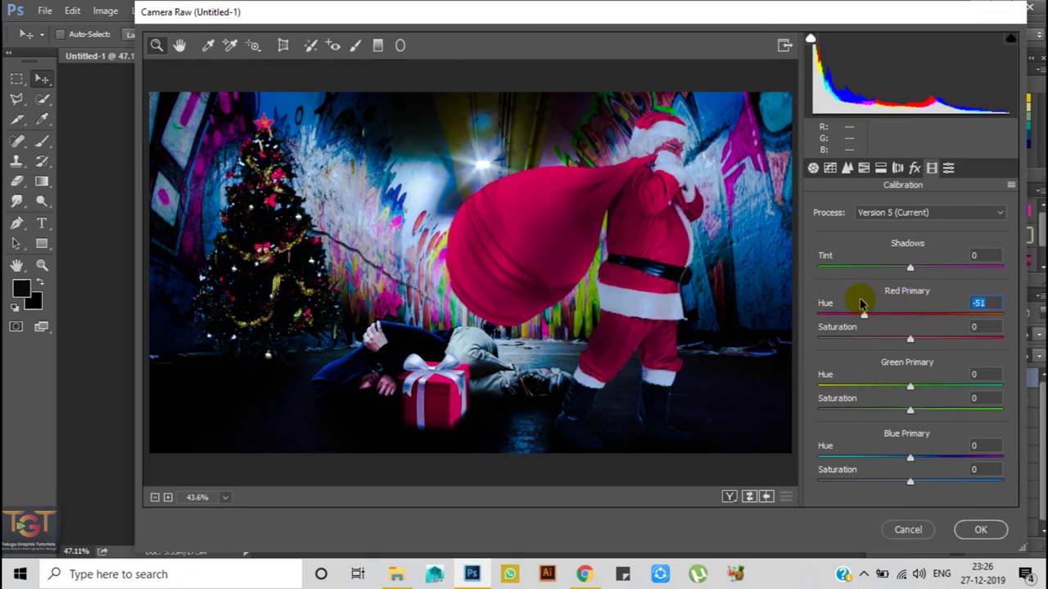
double_click(962, 315)
drag(910, 338, 866, 339)
double_click(869, 342)
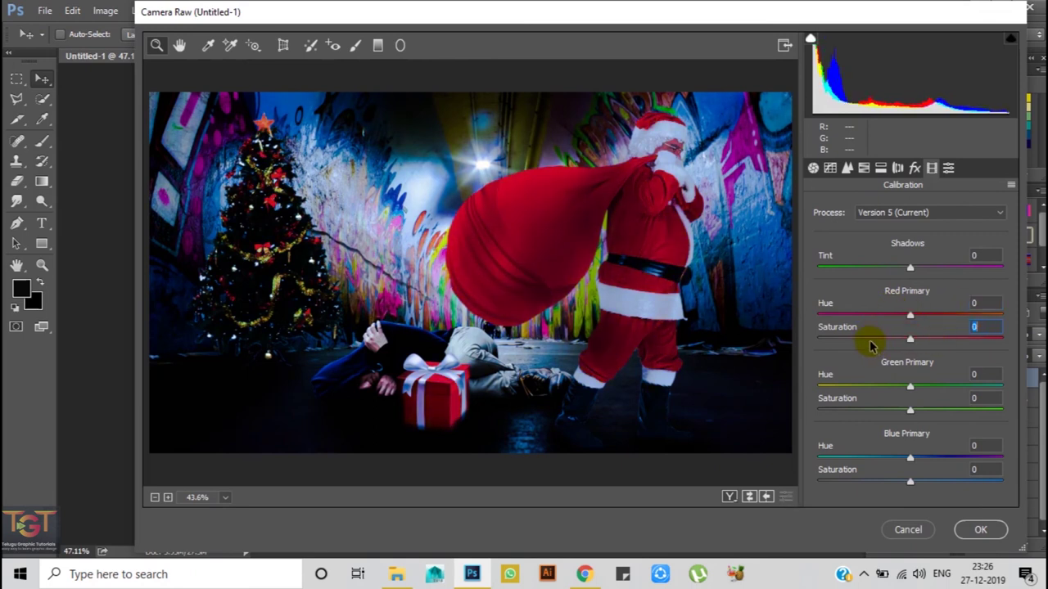
click(947, 168)
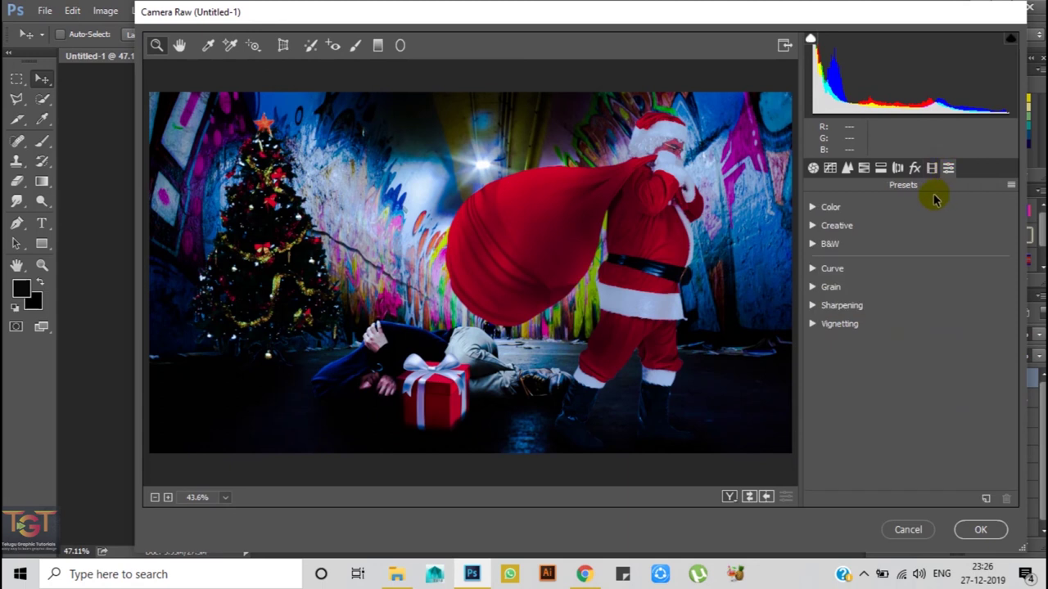
click(981, 530)
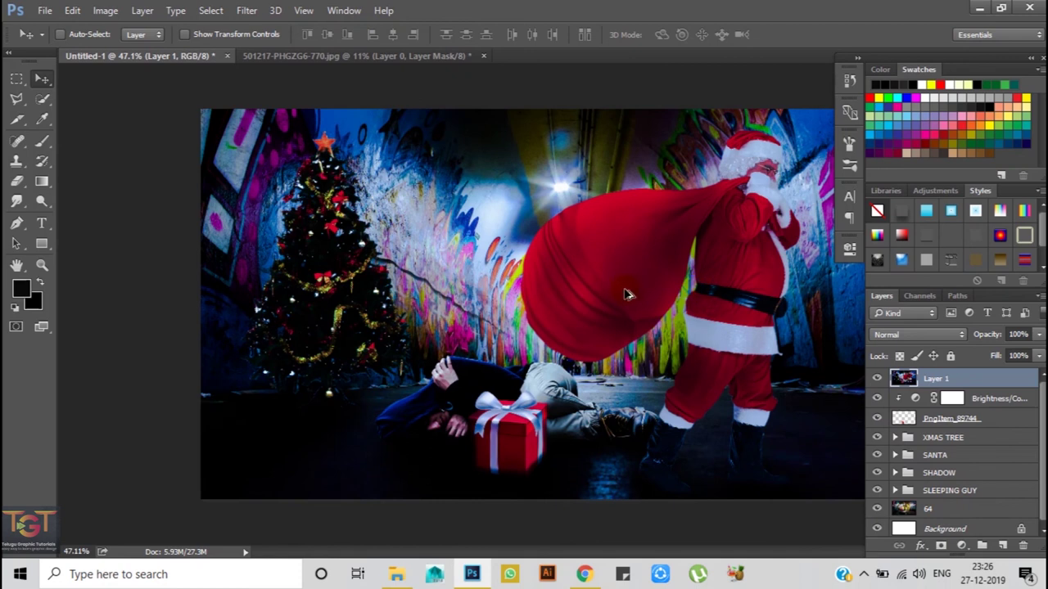
Choose the Brush with a red swatch colour and enlarge the brush size
scroll(627, 295, down, 1)
key(b)
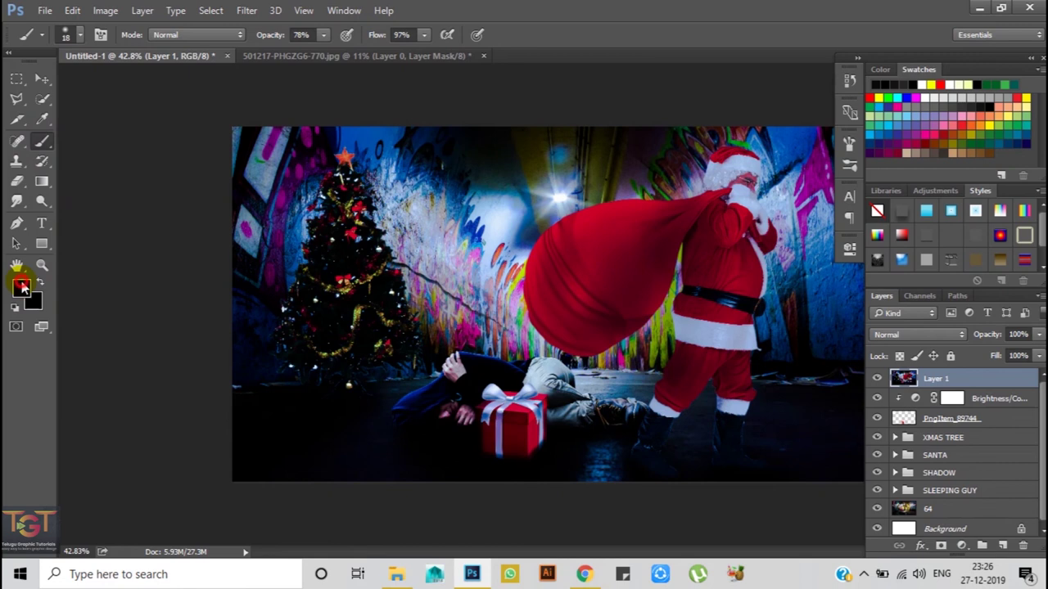
click(21, 286)
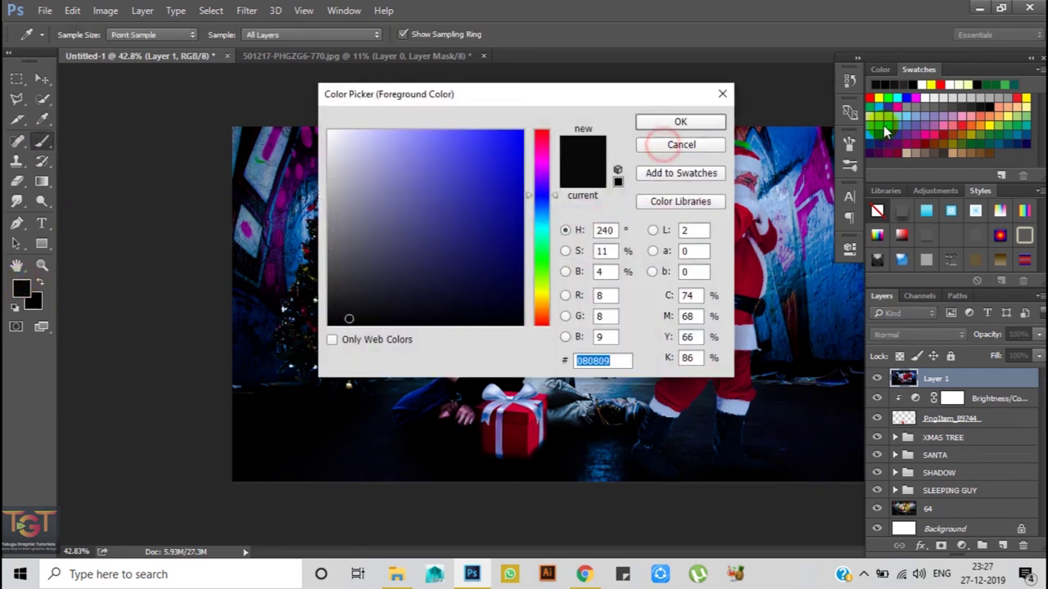
key(Escape)
click(870, 97)
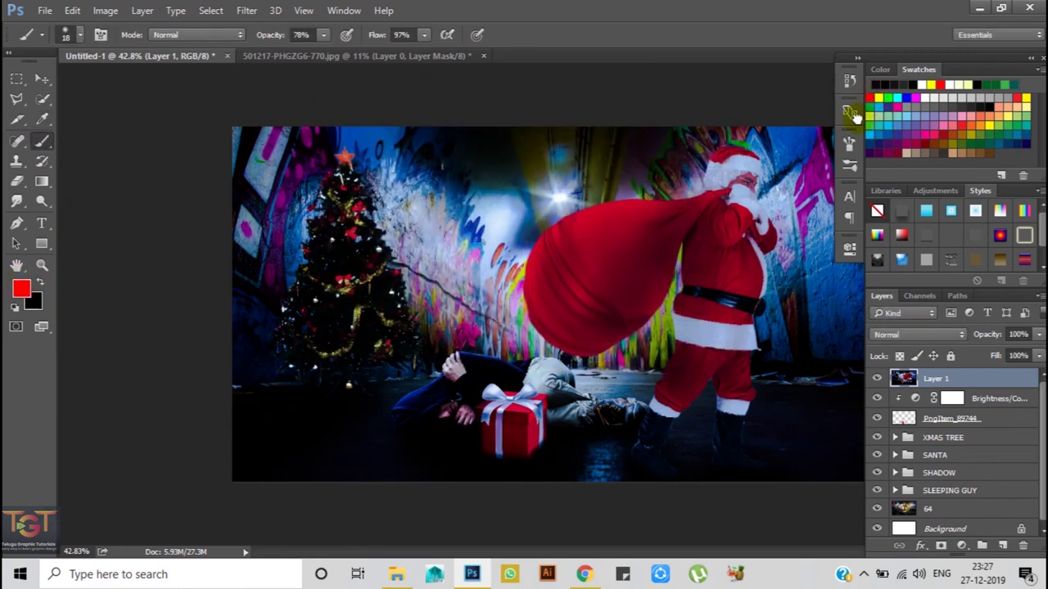
right_click(301, 155)
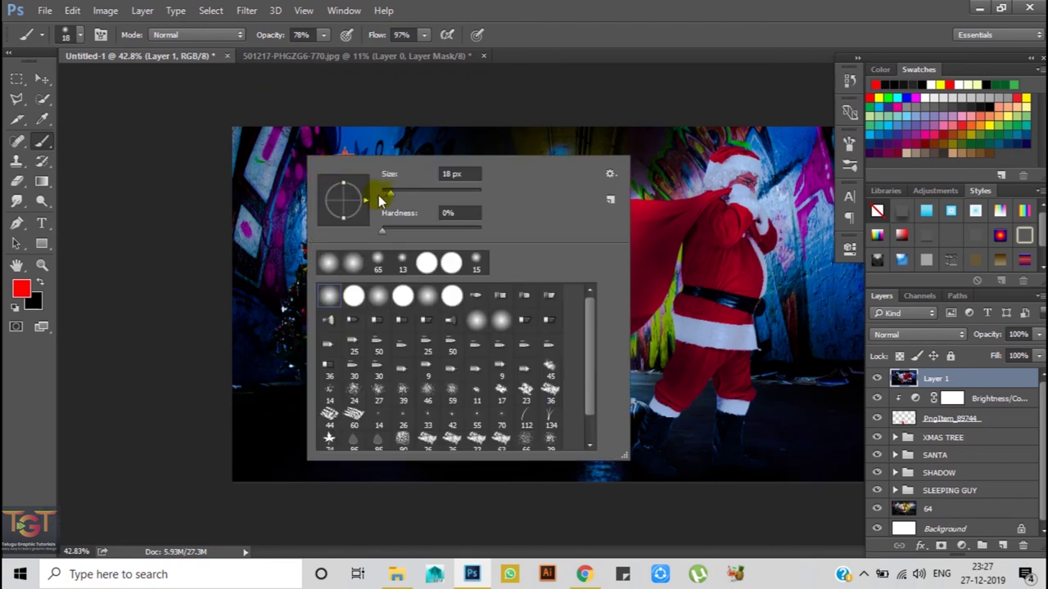
drag(393, 194, 440, 193)
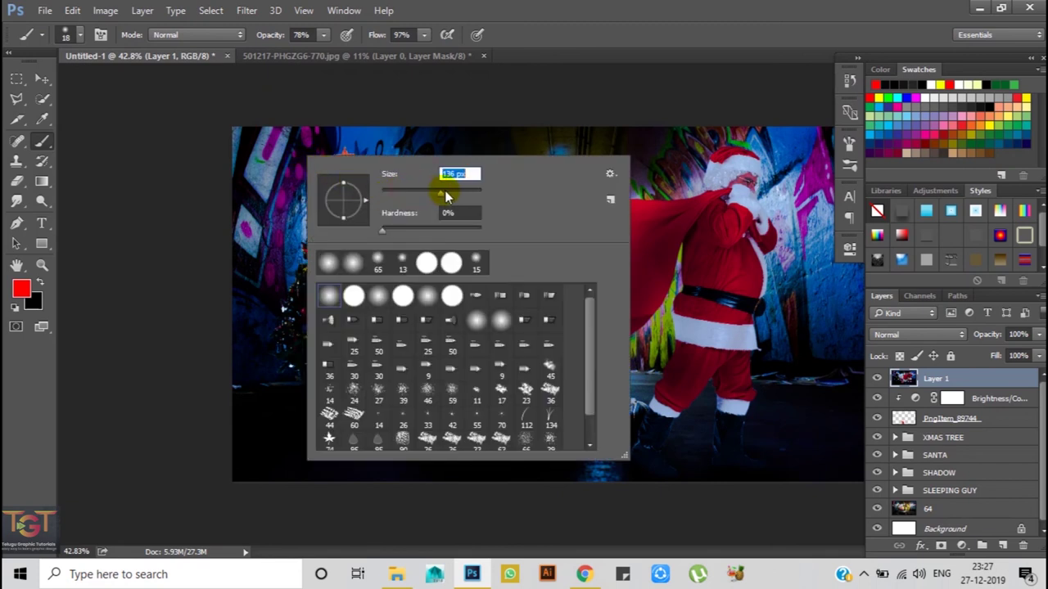
right_click(333, 215)
key(Return)
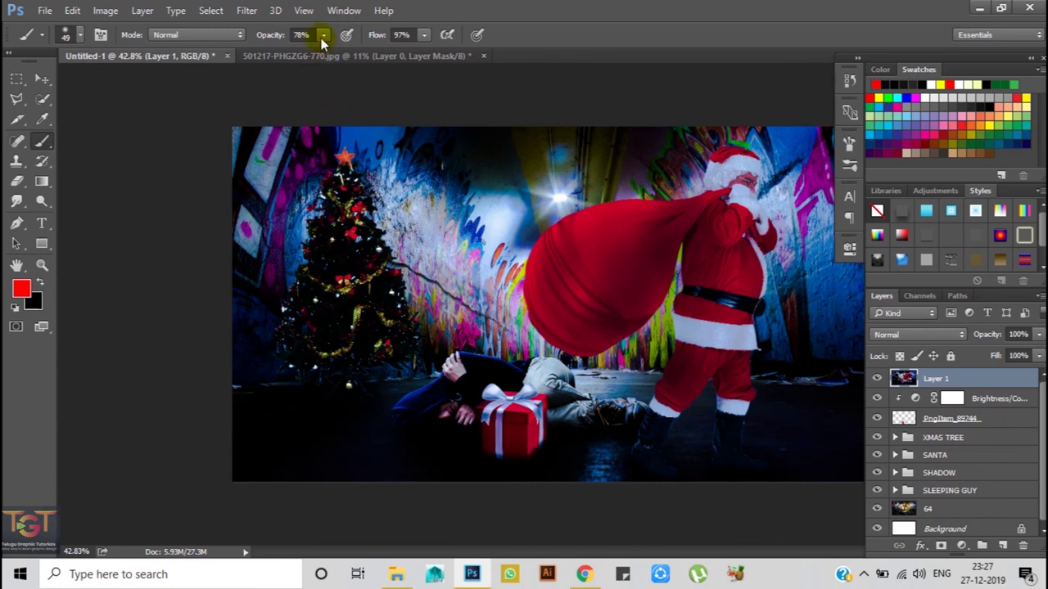
Resize the soft brush to about 68 px and paint eight red glow dots across the tree
scroll(330, 212, up, 2)
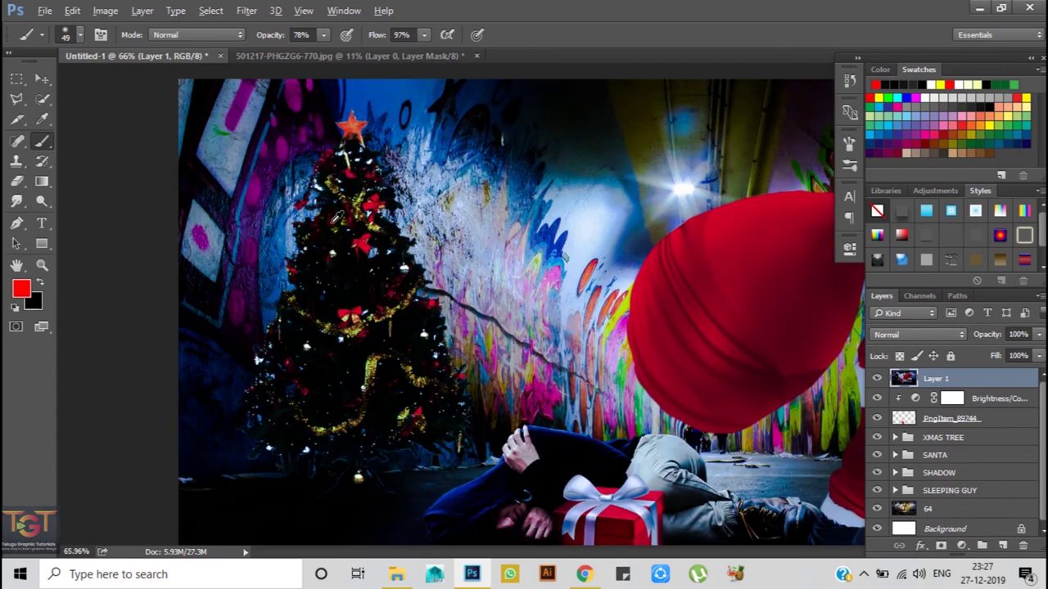
scroll(343, 242, up, 1)
right_click(342, 239)
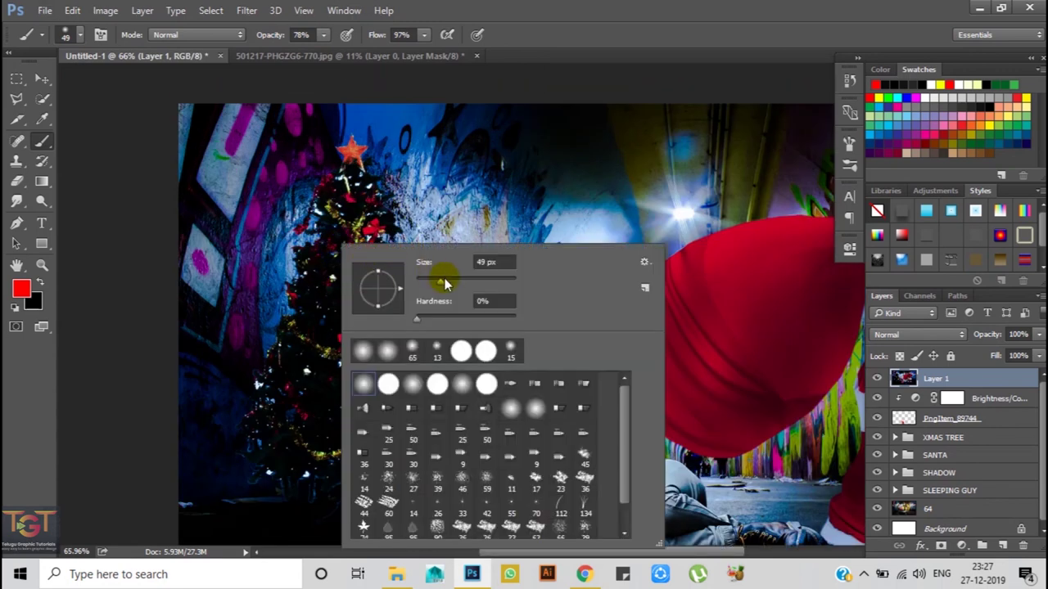
click(448, 277)
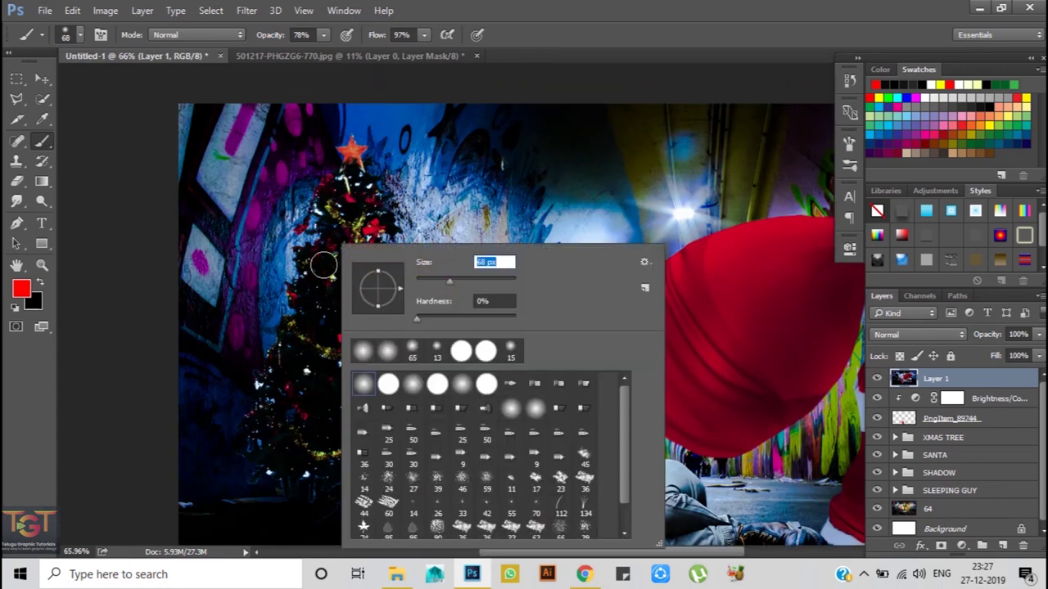
key(Return)
click(300, 230)
click(362, 270)
click(347, 339)
click(287, 390)
click(417, 434)
click(458, 402)
click(432, 330)
click(381, 226)
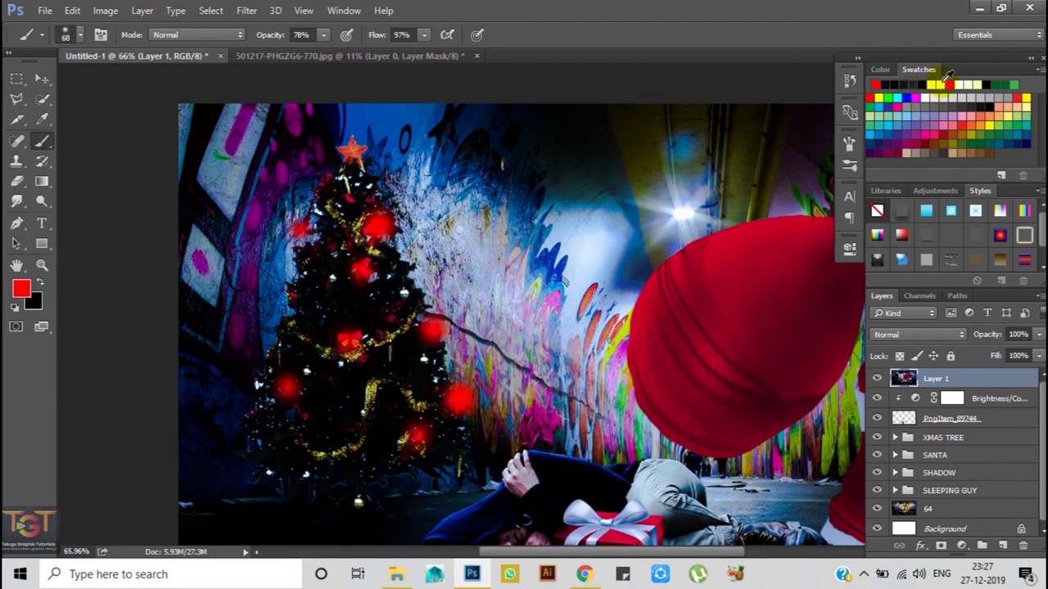
Paint the tree's star and four glow lights yellow, then fit the image in the window
click(941, 84)
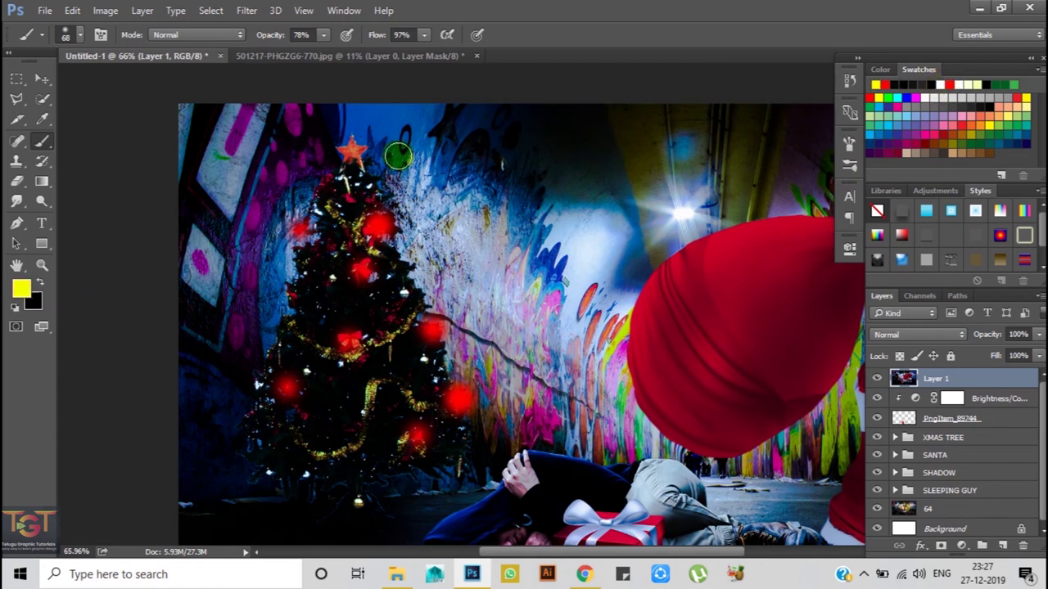
click(353, 156)
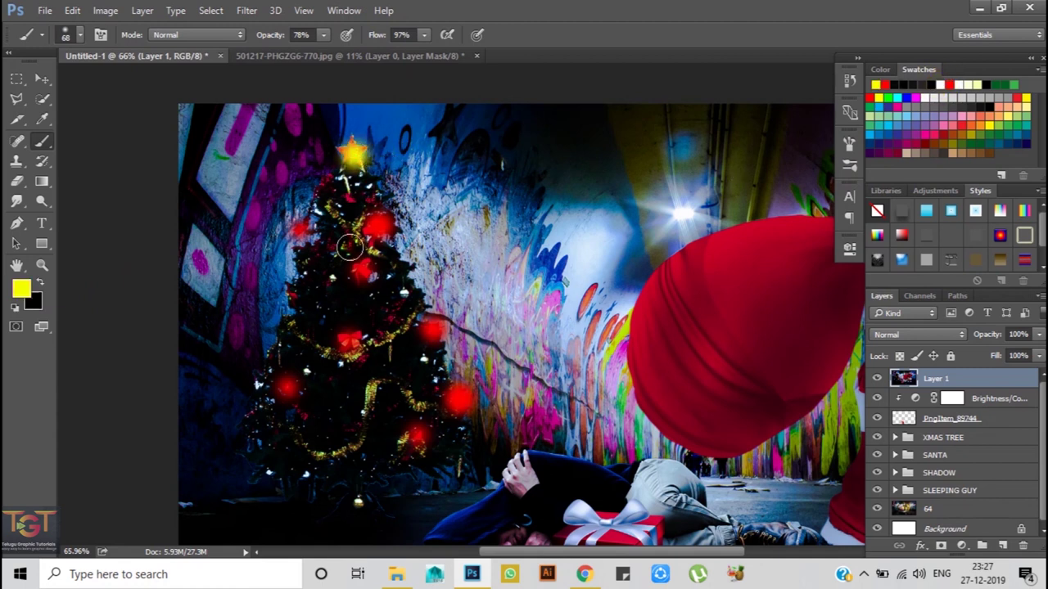
click(406, 288)
click(354, 500)
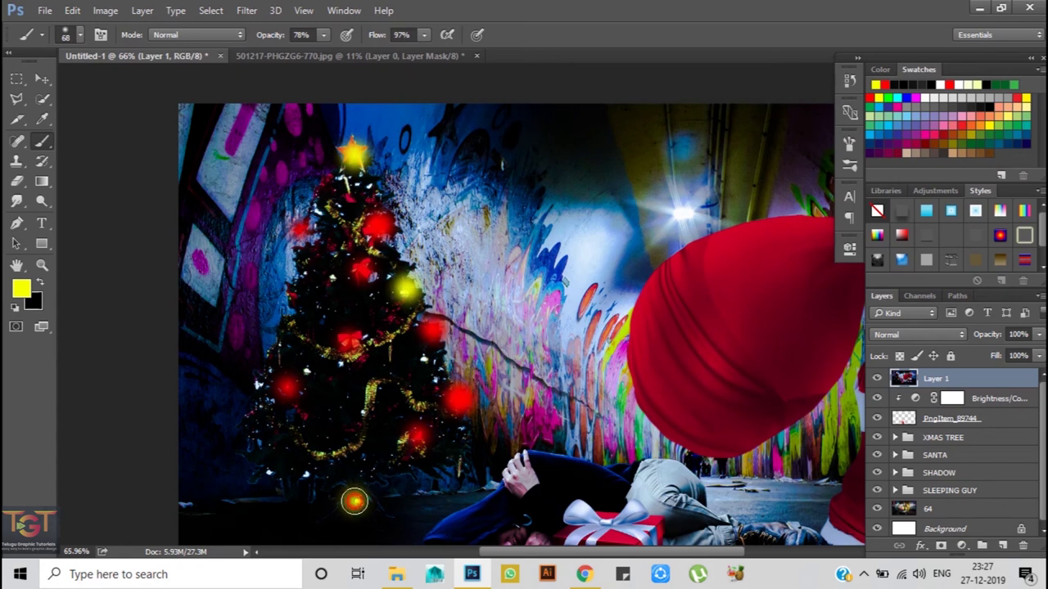
click(261, 444)
click(303, 324)
key(ctrl+0)
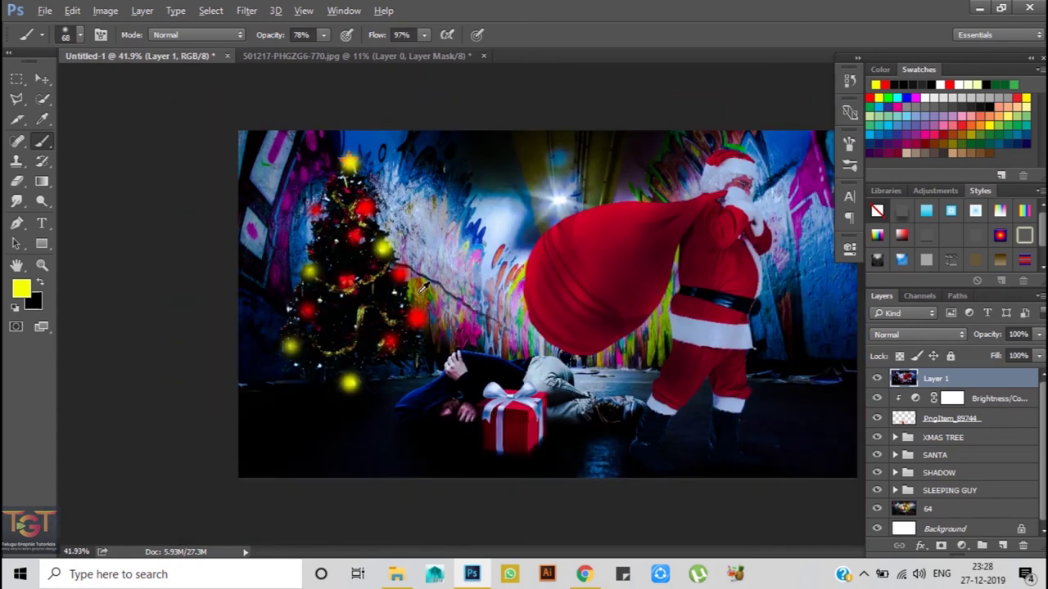
key(v)
key(v)
key(ctrl+minus)
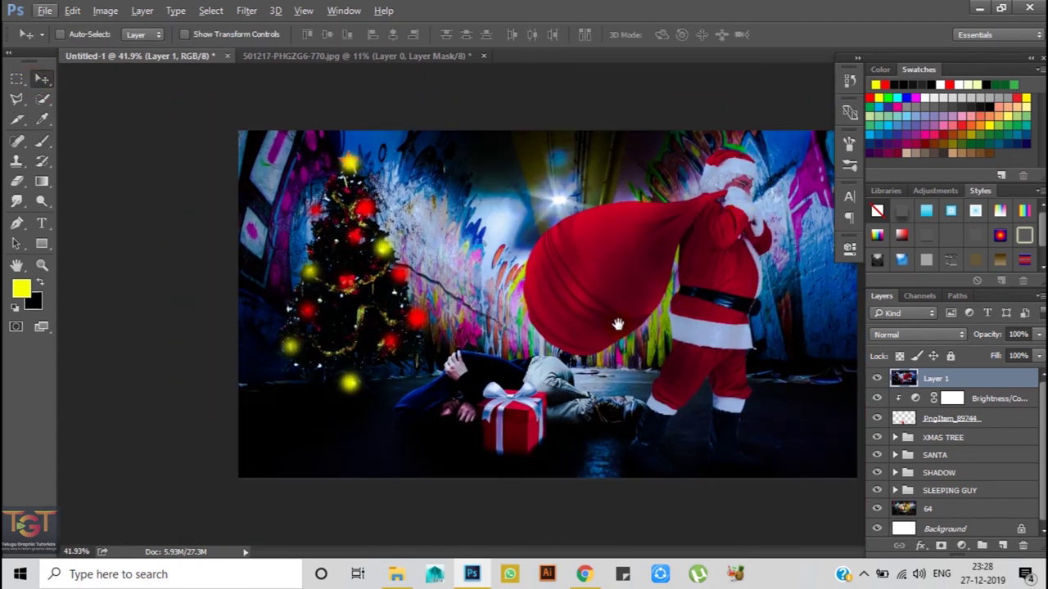
key(ctrl+0)
key(ctrl+0)
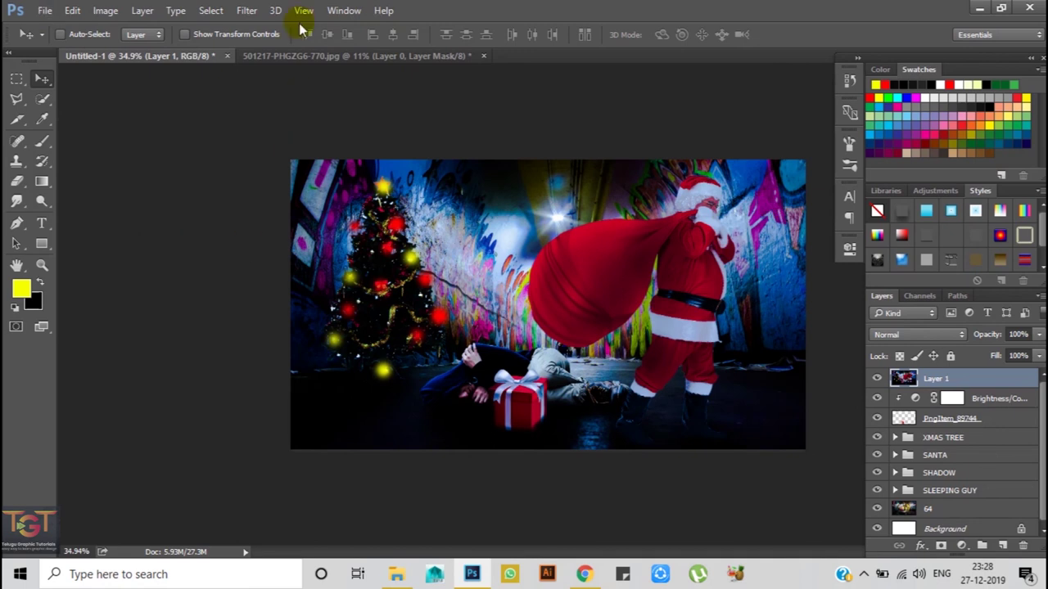
Add a Levels adjustment layer with the white Output Level lowered slightly to dim highlights
click(963, 547)
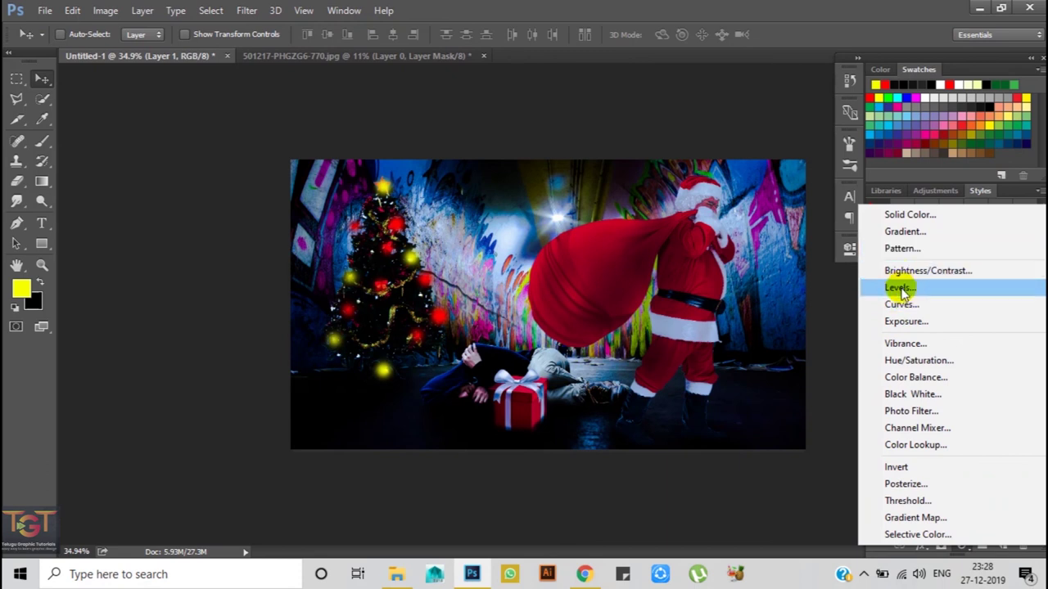
click(900, 288)
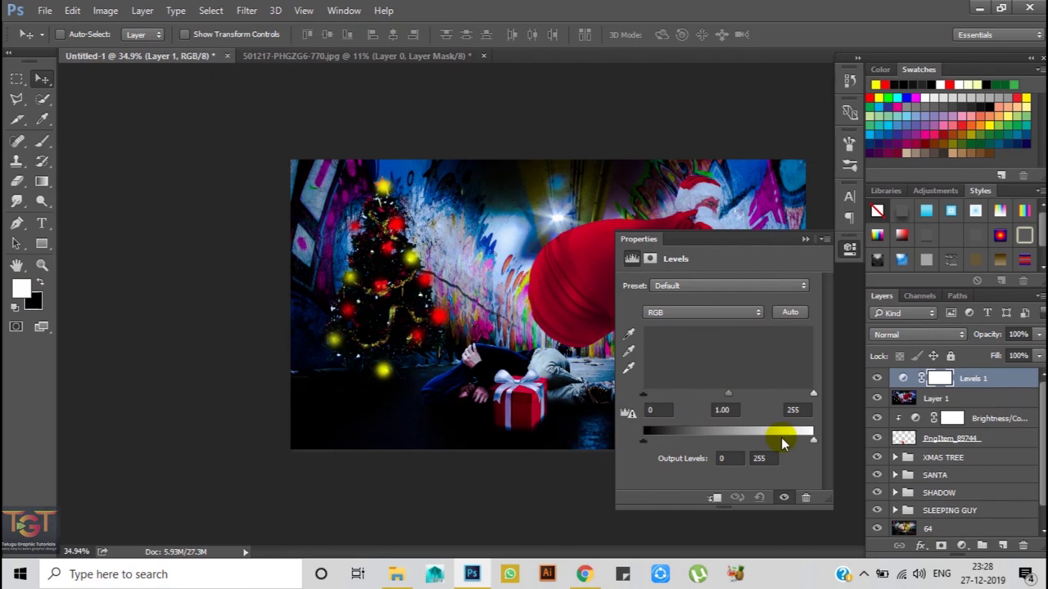
mouse_move(813, 441)
mouse_down()
mouse_move(786, 443)
mouse_move(807, 442)
mouse_up()
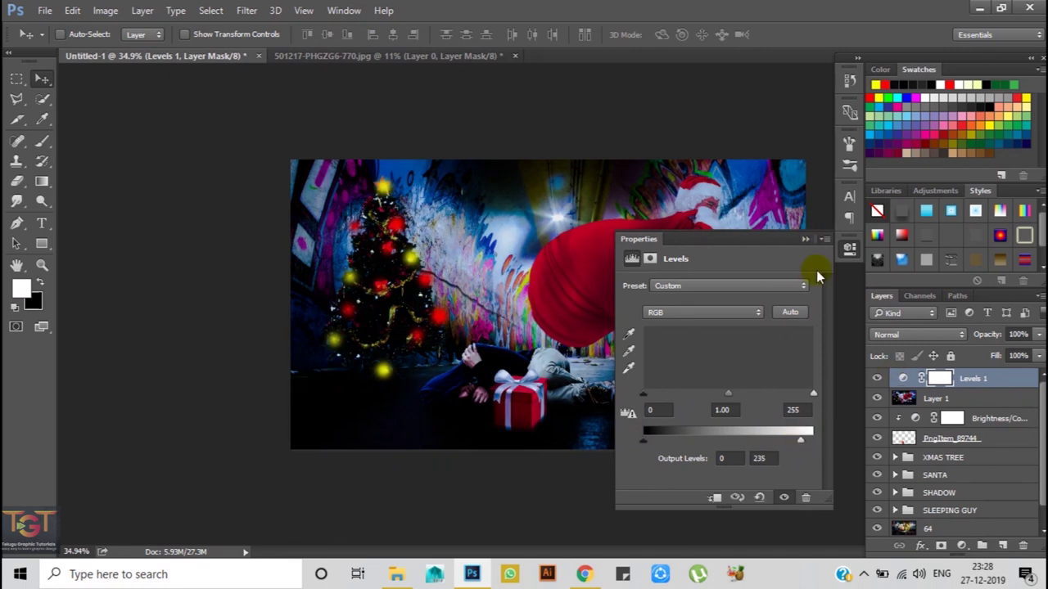
click(804, 239)
click(962, 546)
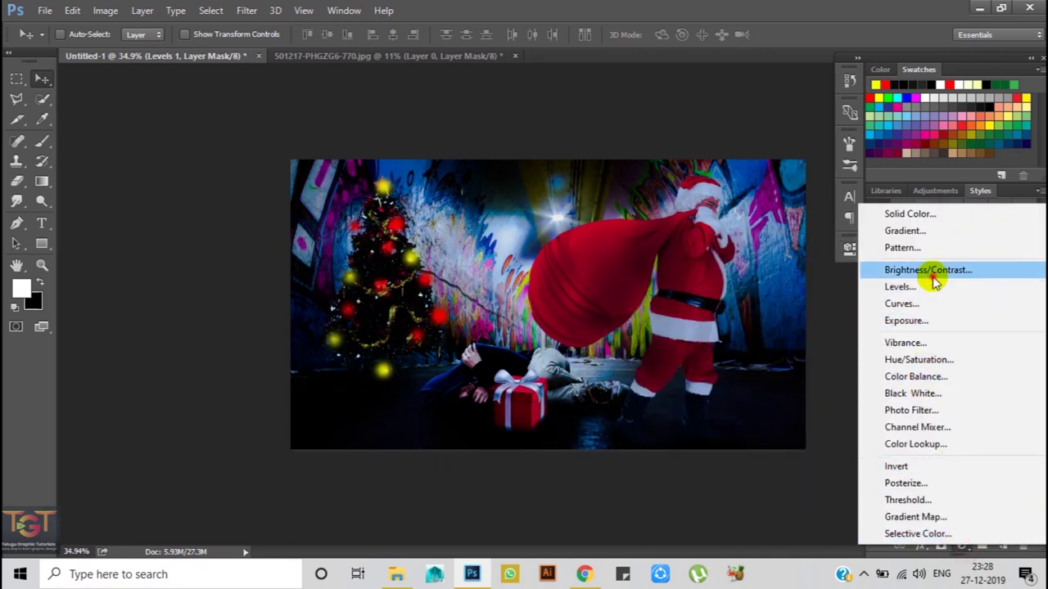
Add a Brightness/Contrast adjustment layer at Brightness 16, Contrast 47, and dock its Properties panel
click(931, 271)
drag(730, 238, 222, 149)
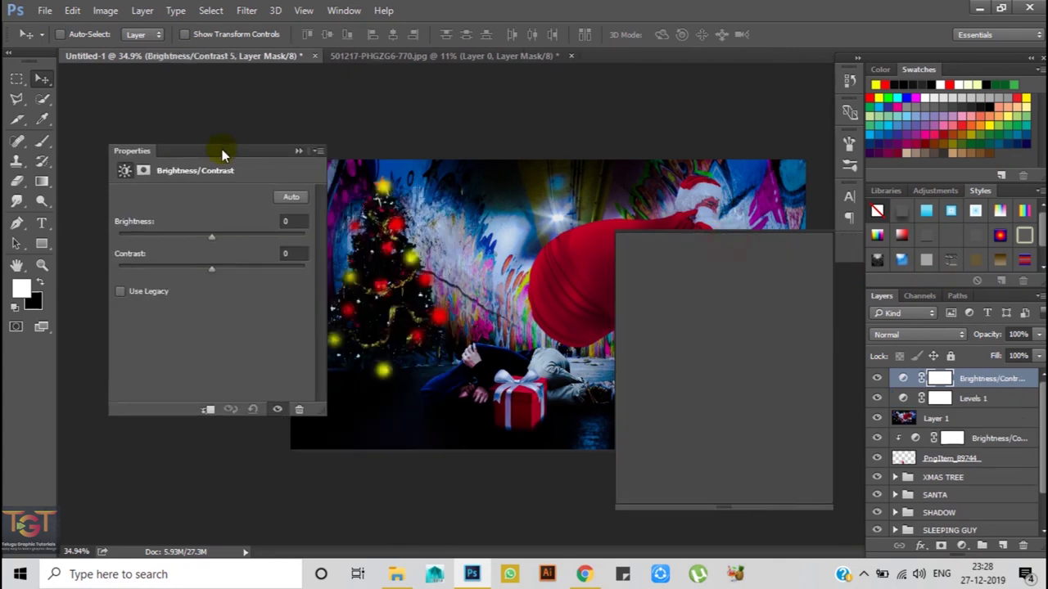
mouse_move(210, 236)
mouse_down()
mouse_move(200, 236)
mouse_move(247, 273)
mouse_up()
drag(208, 242, 221, 241)
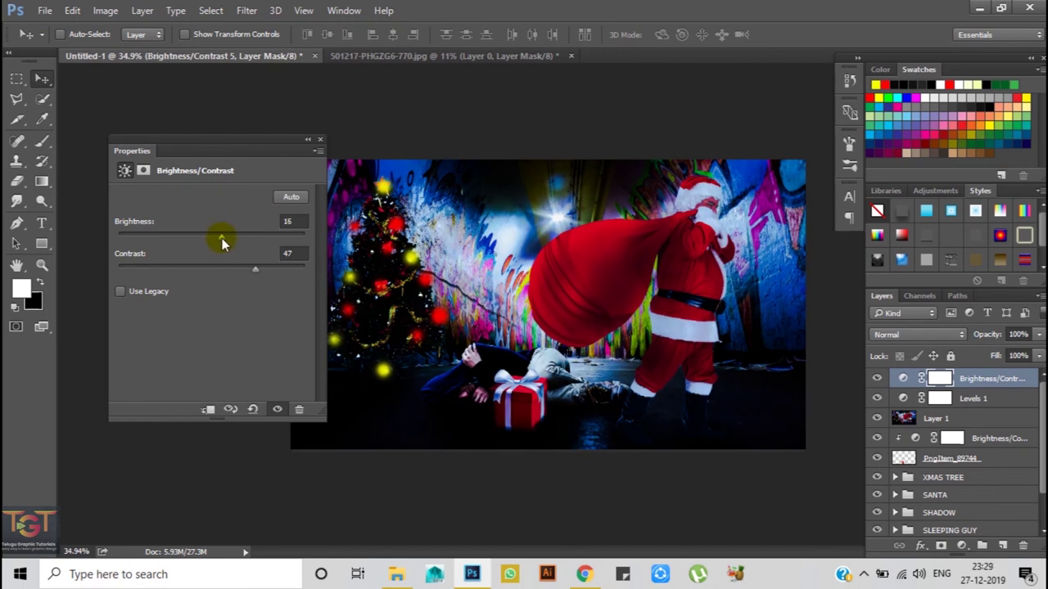
click(306, 139)
drag(121, 148, 833, 242)
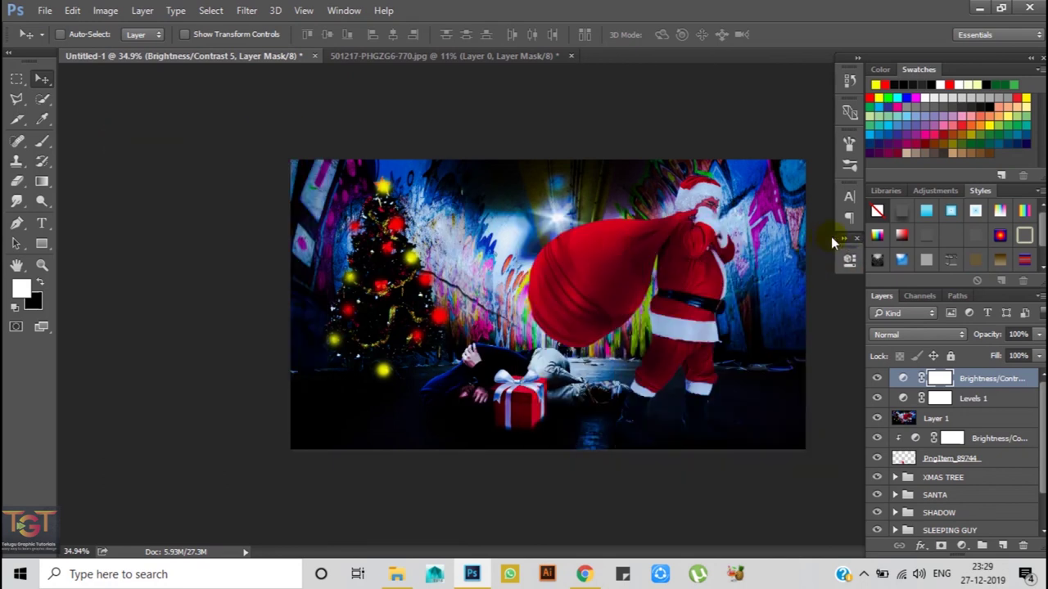
scroll(661, 253, up, 1)
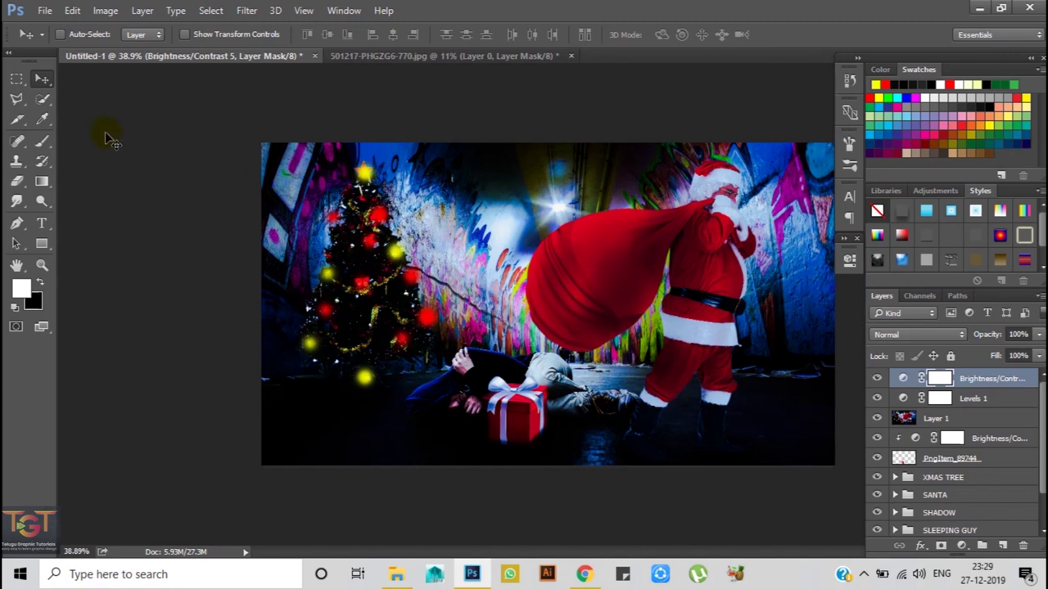
click(46, 14)
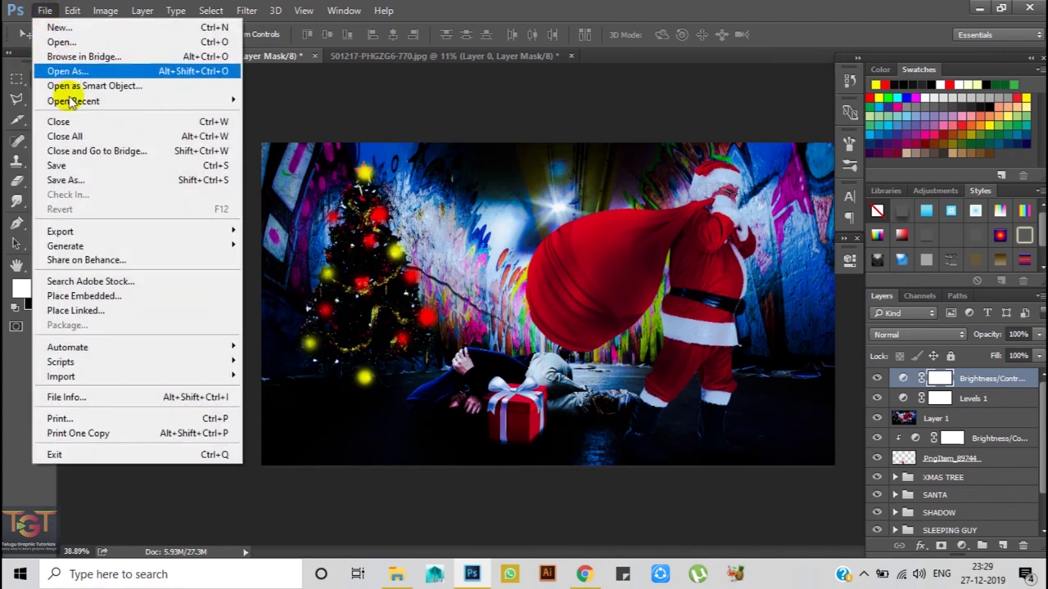
Save the layered composite as Untitled-1.psd on the Desktop in Photoshop format
click(103, 174)
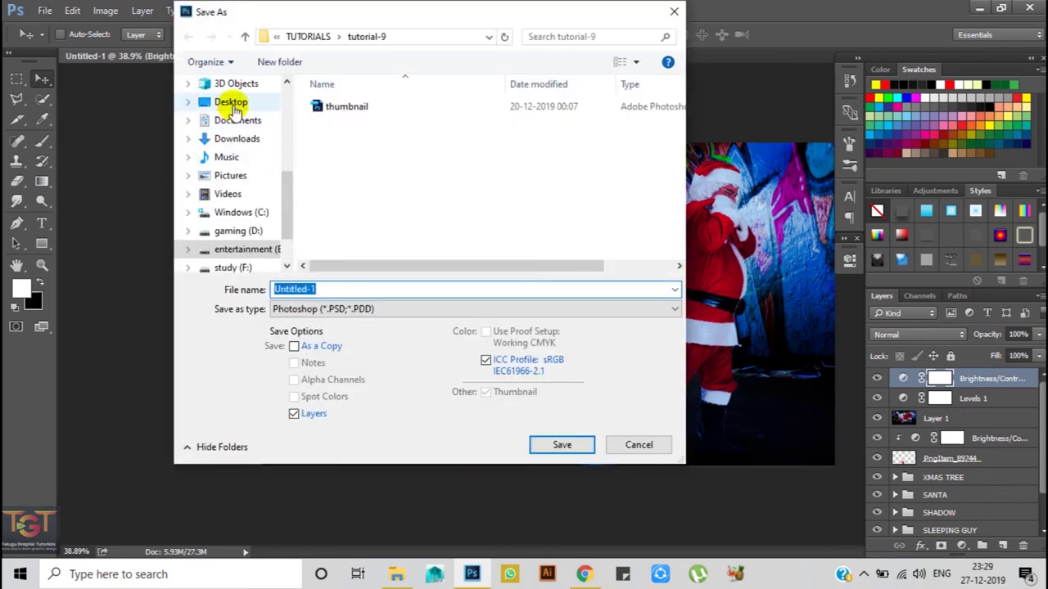
click(231, 102)
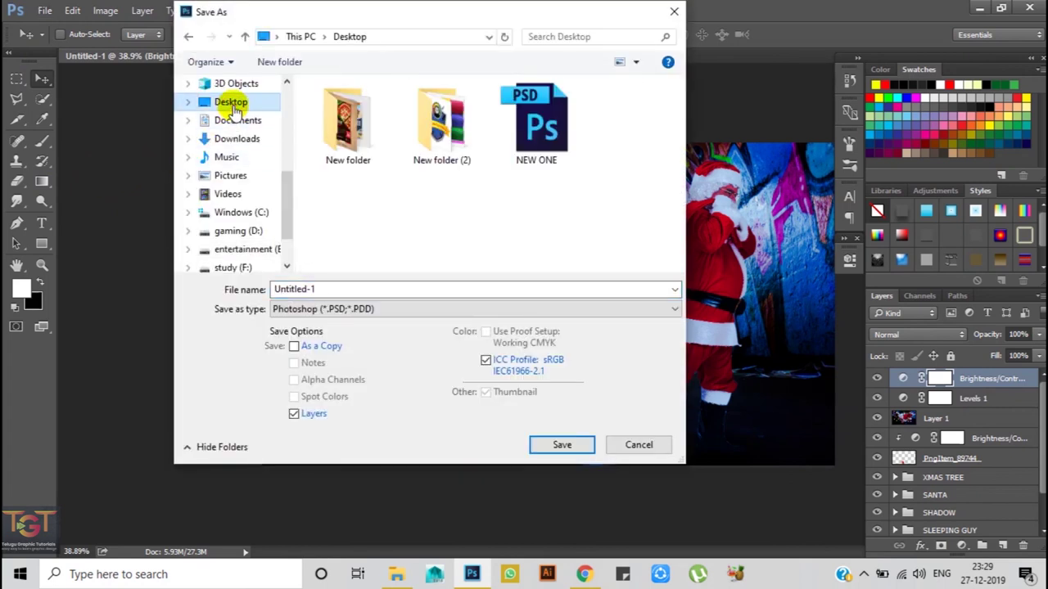
click(542, 450)
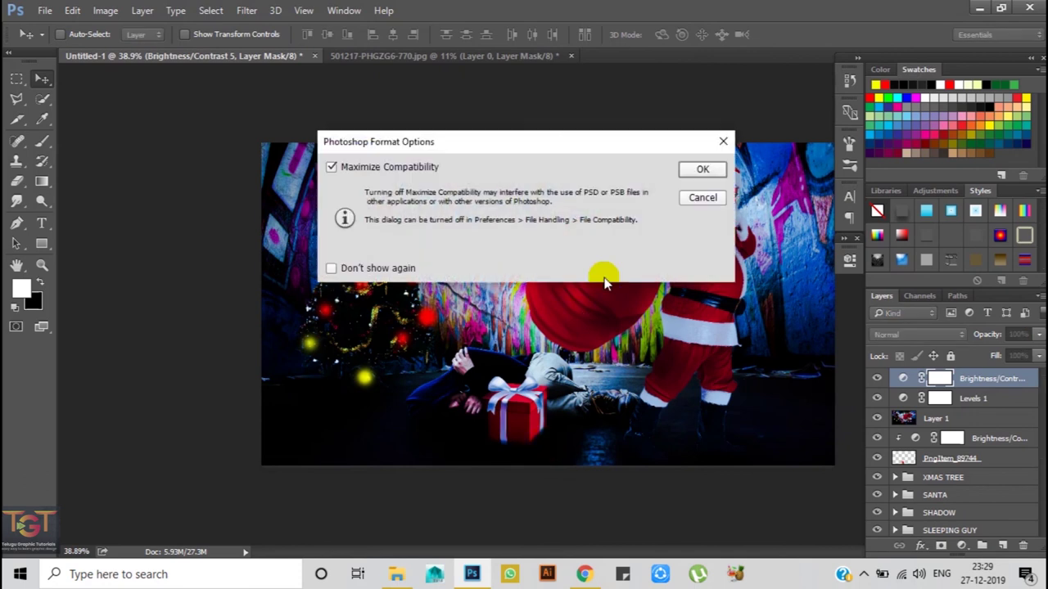
click(698, 182)
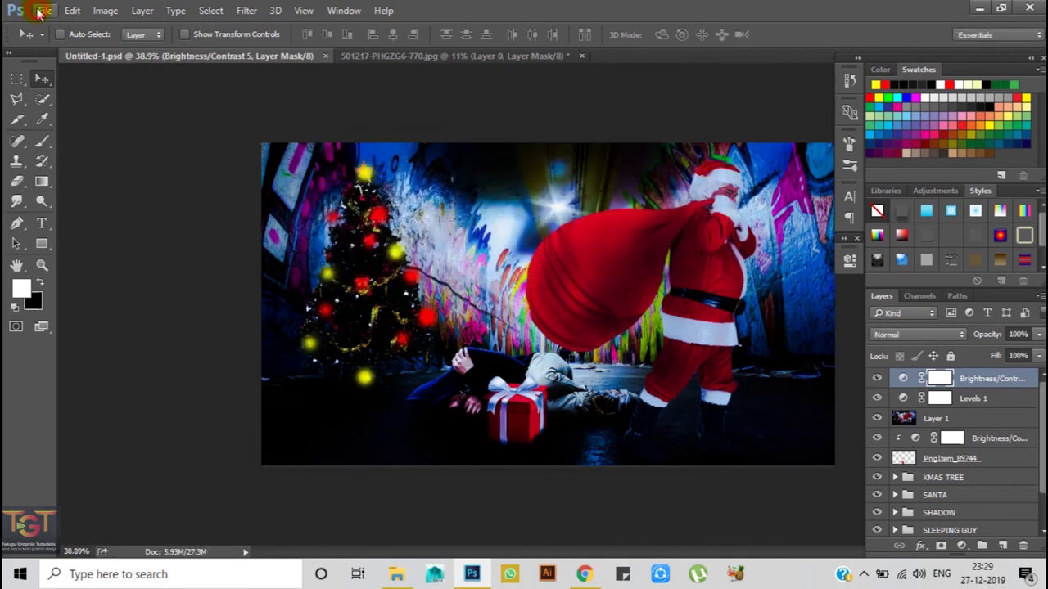
Save a JPEG copy to the Desktop, then minimise Photoshop and File Explorer
click(39, 11)
click(96, 178)
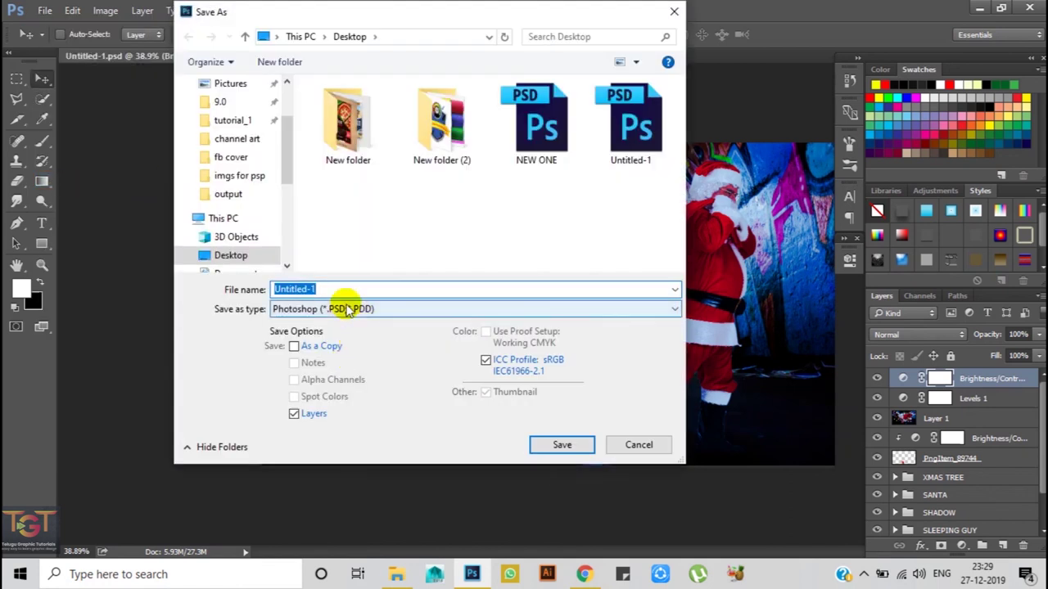
click(352, 309)
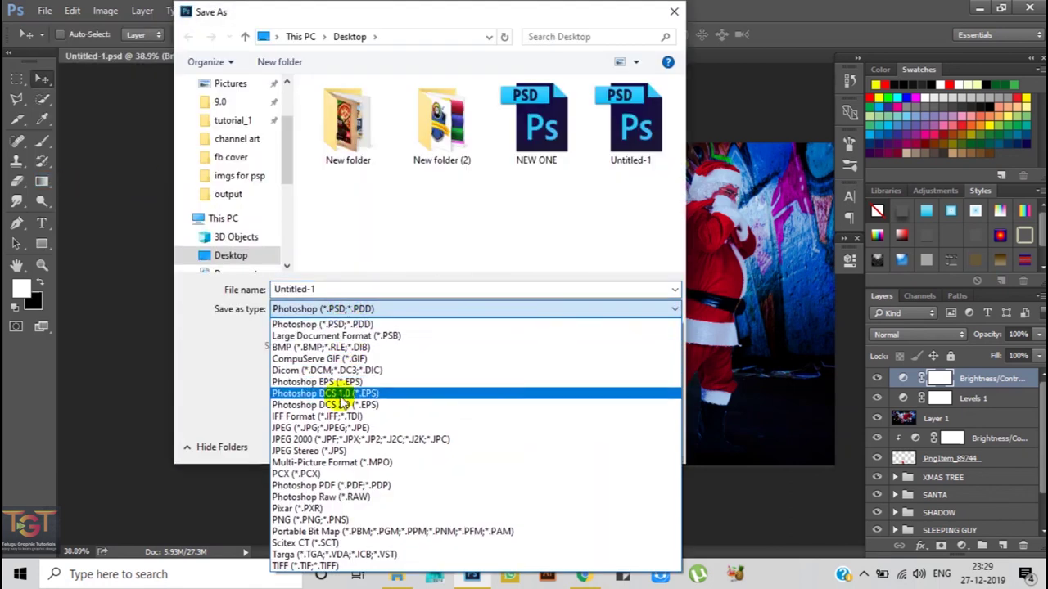
click(337, 428)
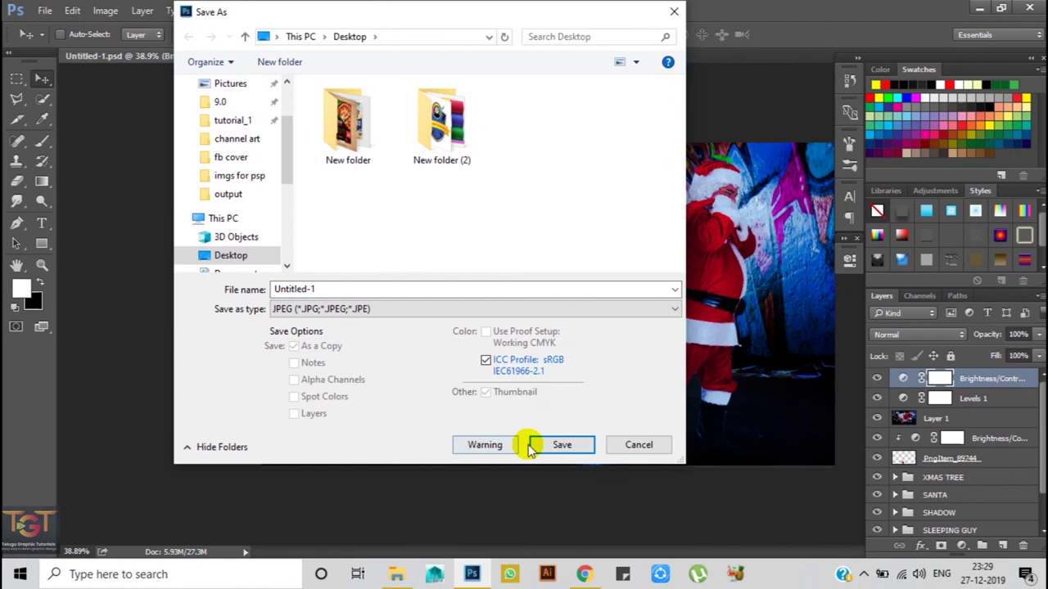
click(563, 450)
click(605, 144)
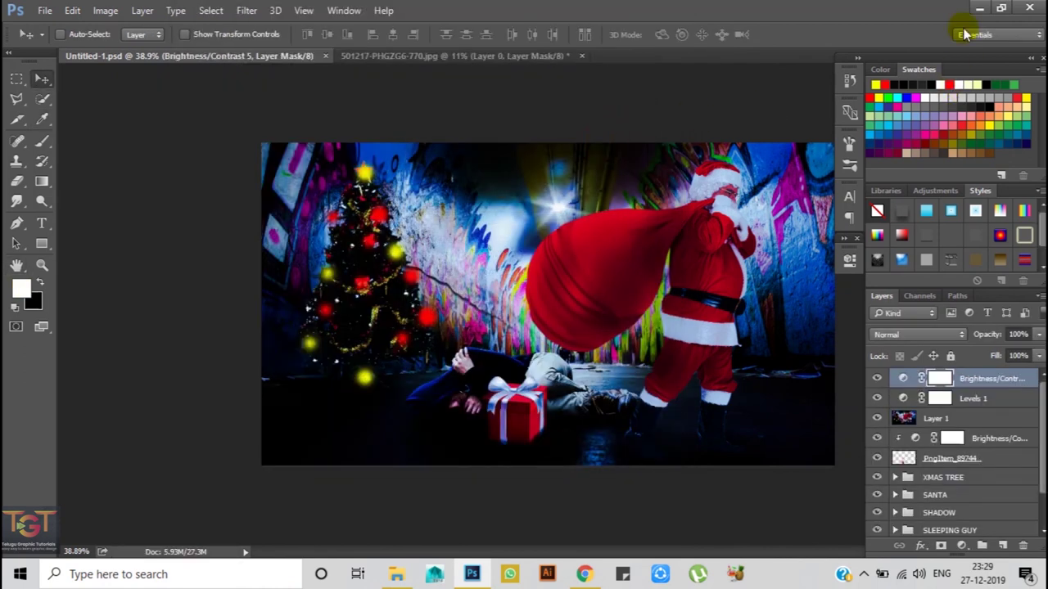
click(976, 10)
click(966, 10)
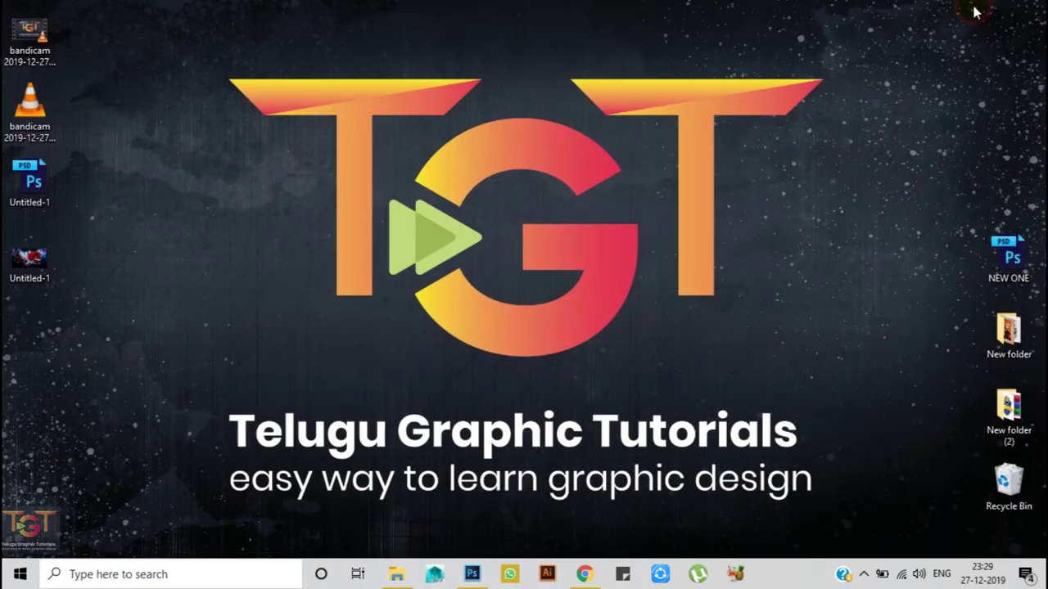
Open the exported Untitled-1 JPEG from the desktop in the Photos viewer
double_click(41, 243)
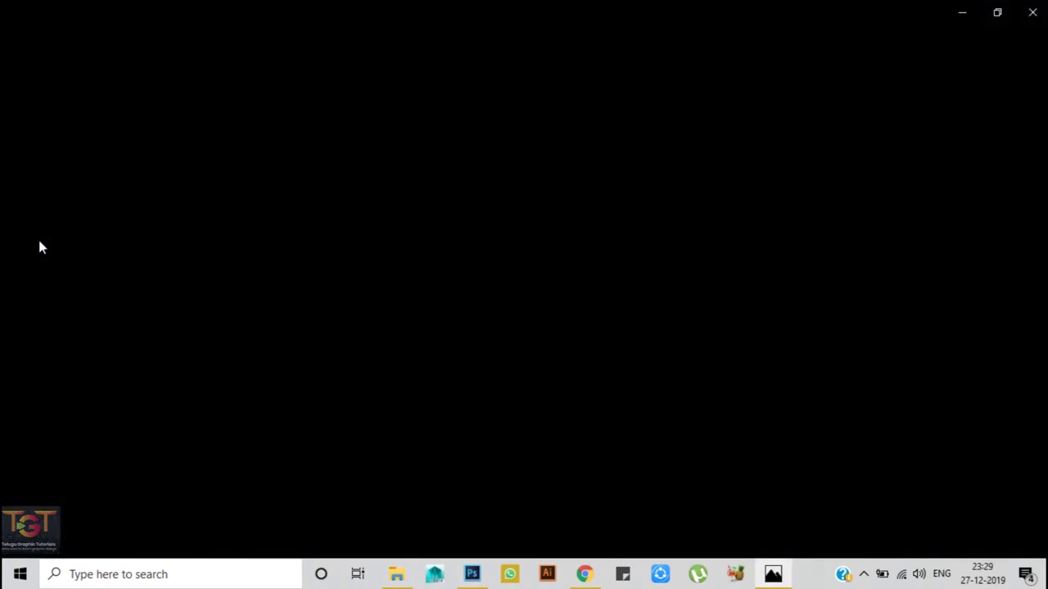